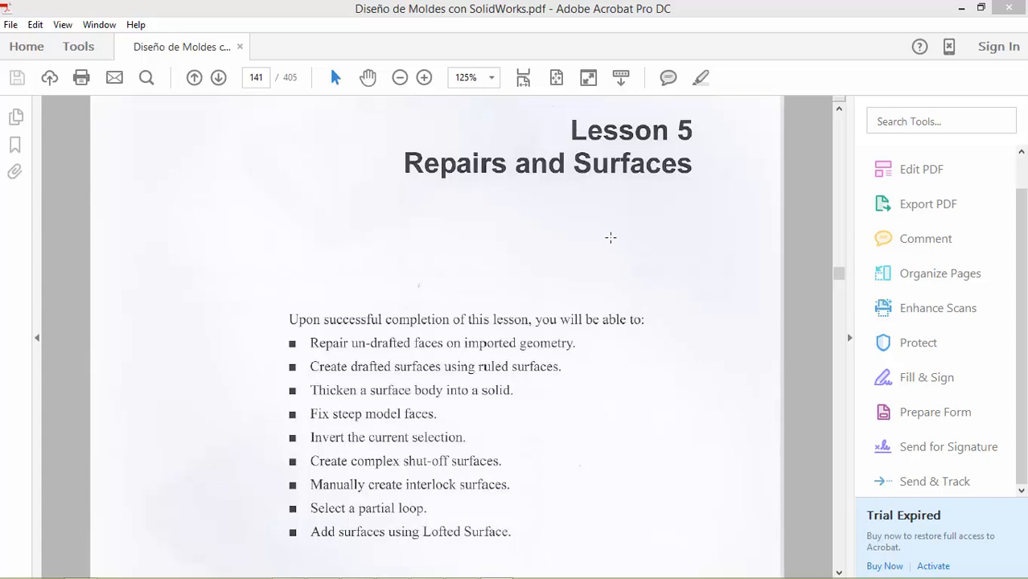
# Step: Switch to SOLIDWORKS and examine the finished cordless drill mold, comparing the transparent cavity block, the molded housing and the core block
pyautogui.click(462, 568)
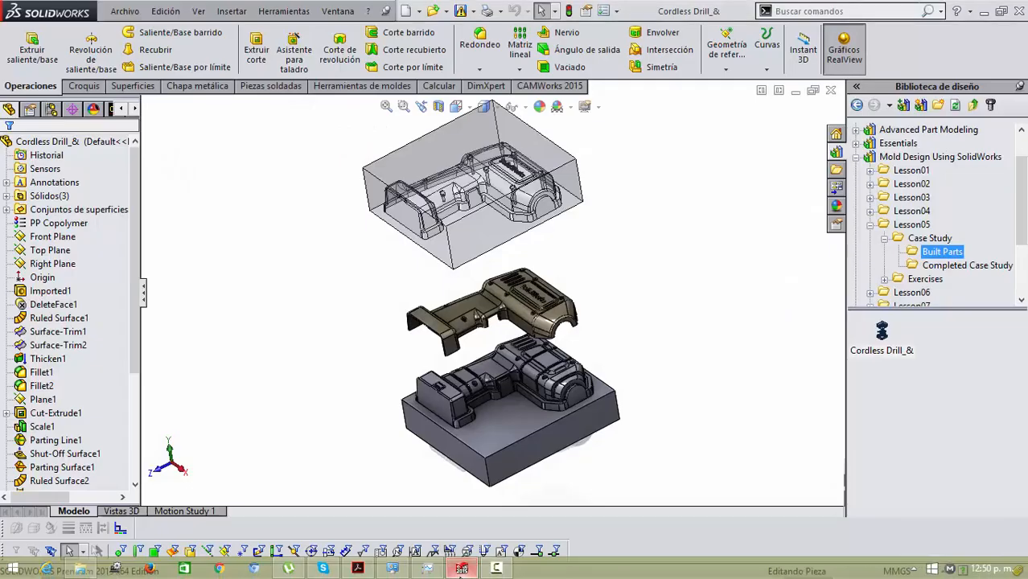
pyautogui.scroll(-6, 529, 303)
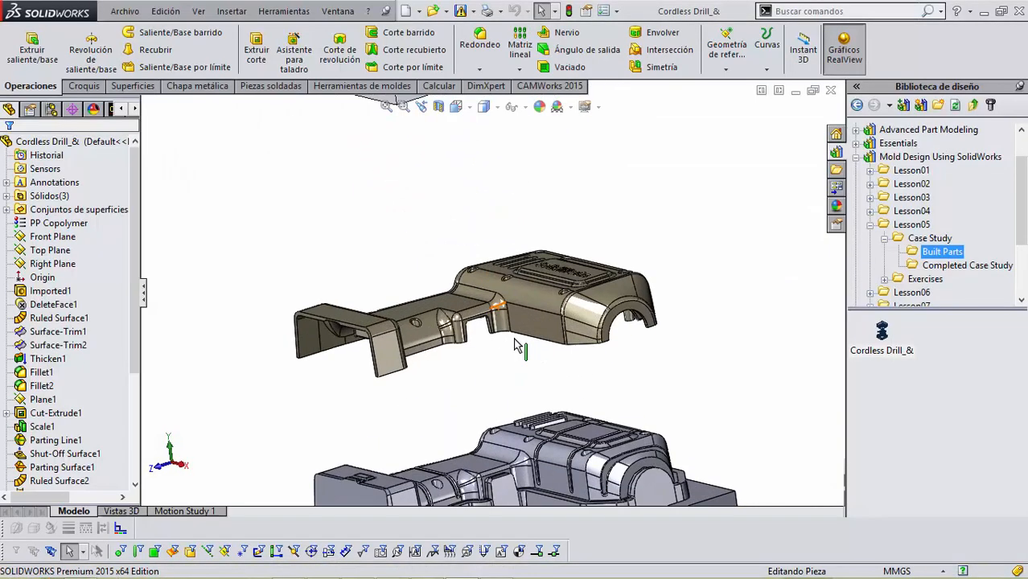
pyautogui.click(553, 320)
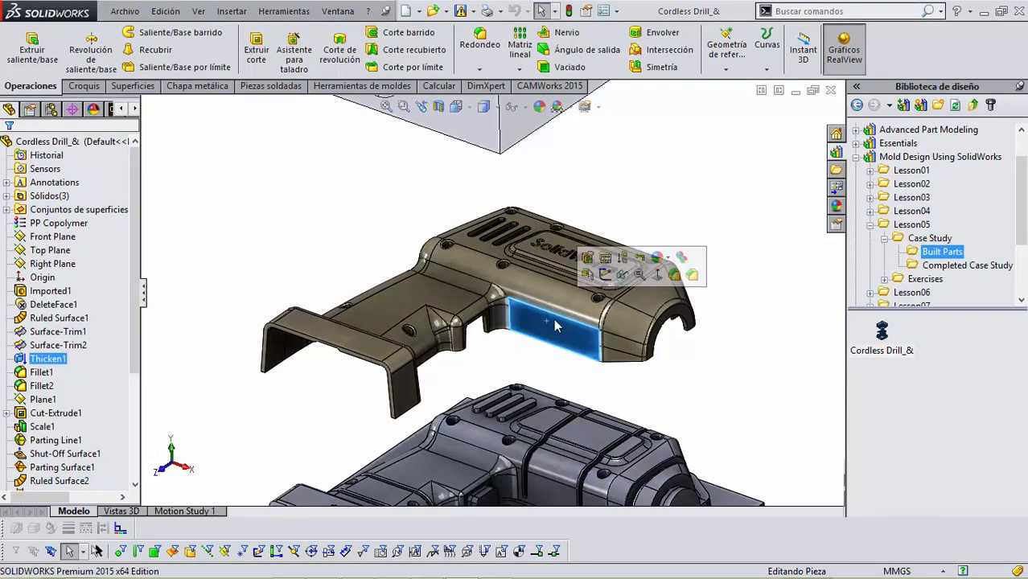
pyautogui.click(613, 175)
pyautogui.scroll(8, 624, 230)
pyautogui.moveTo(567, 254); pyautogui.dragTo(502, 268, button='middle')
pyautogui.scroll(-3, 493, 222)
pyautogui.scroll(-6, 523, 253)
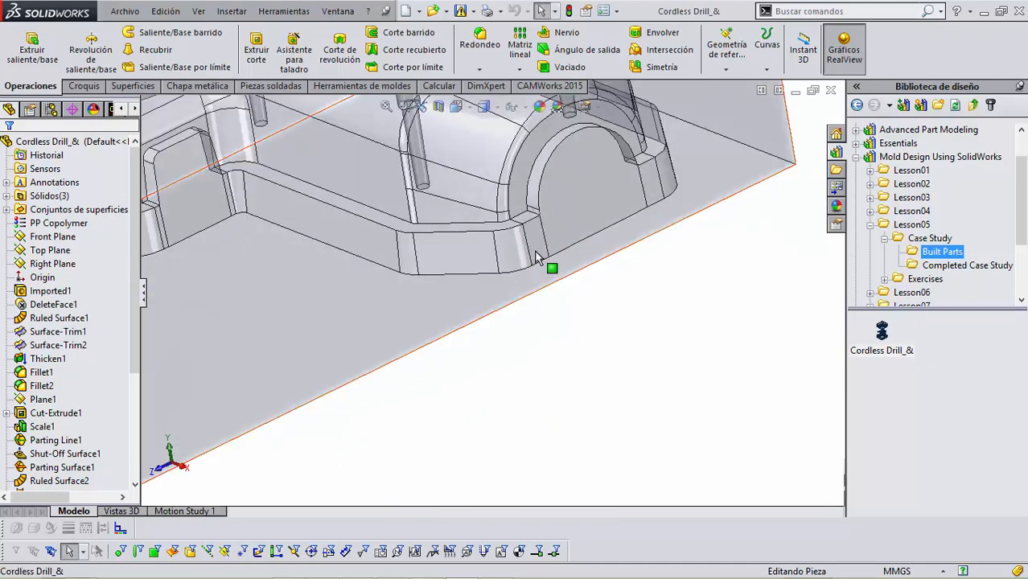
pyautogui.scroll(8, 519, 267)
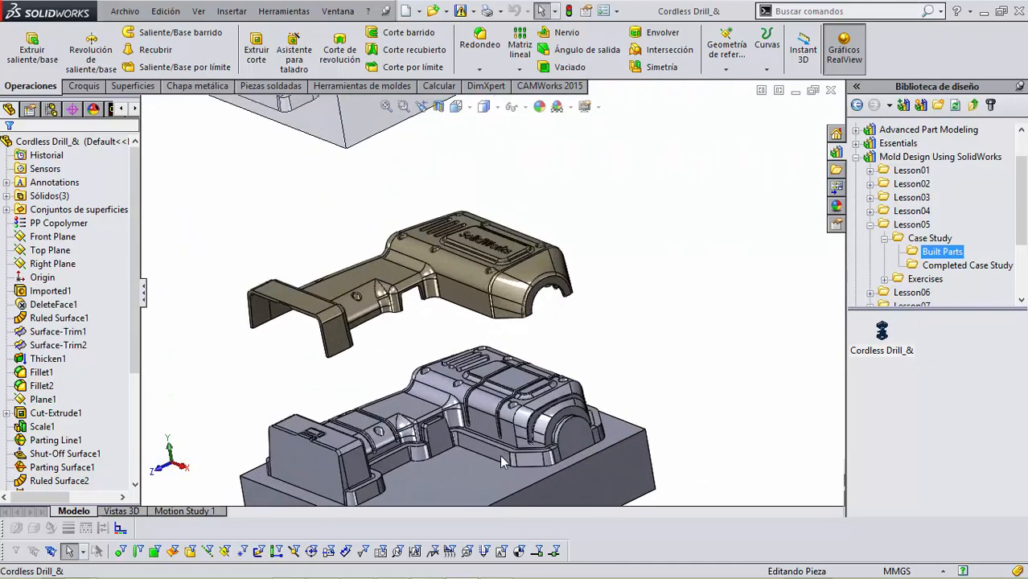
pyautogui.scroll(-5, 501, 461)
pyautogui.click(579, 410)
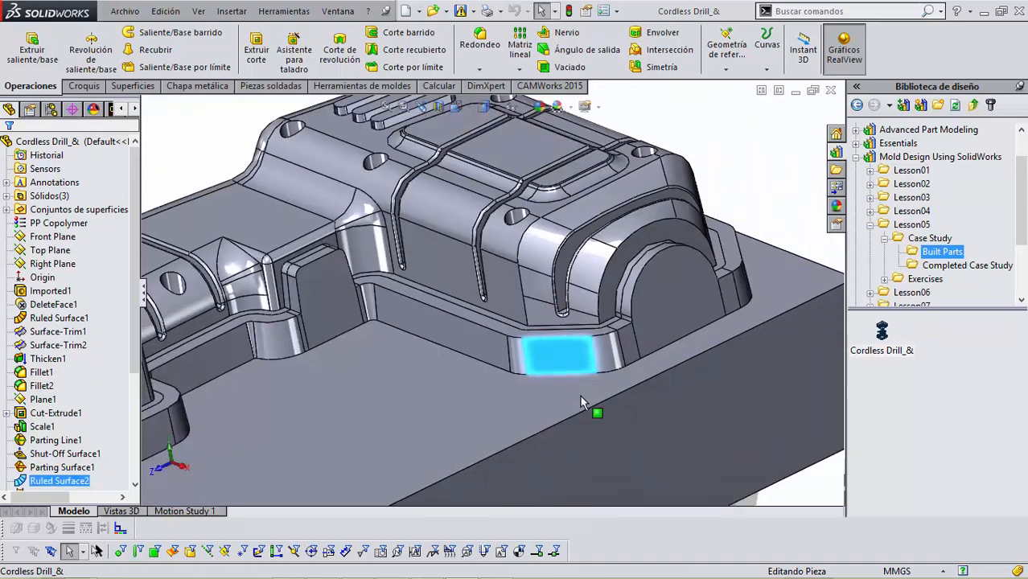
pyautogui.scroll(8, 582, 403)
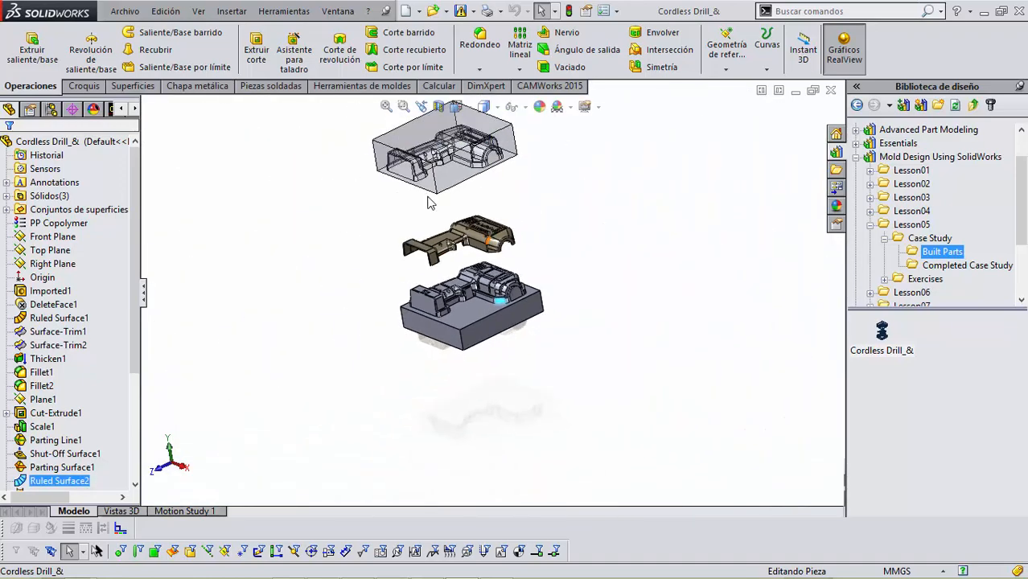
pyautogui.scroll(-5, 431, 203)
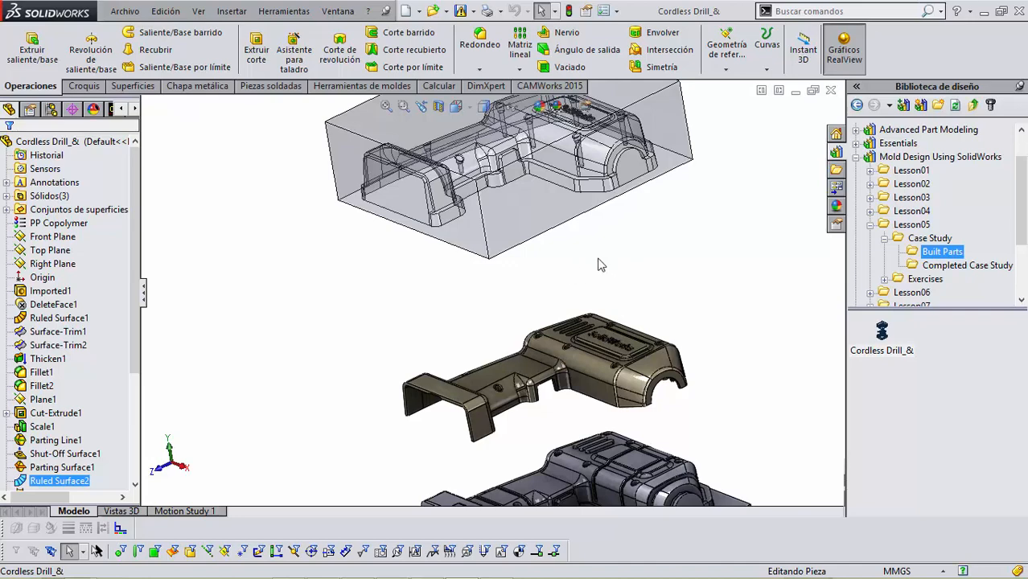
pyautogui.scroll(4, 591, 282)
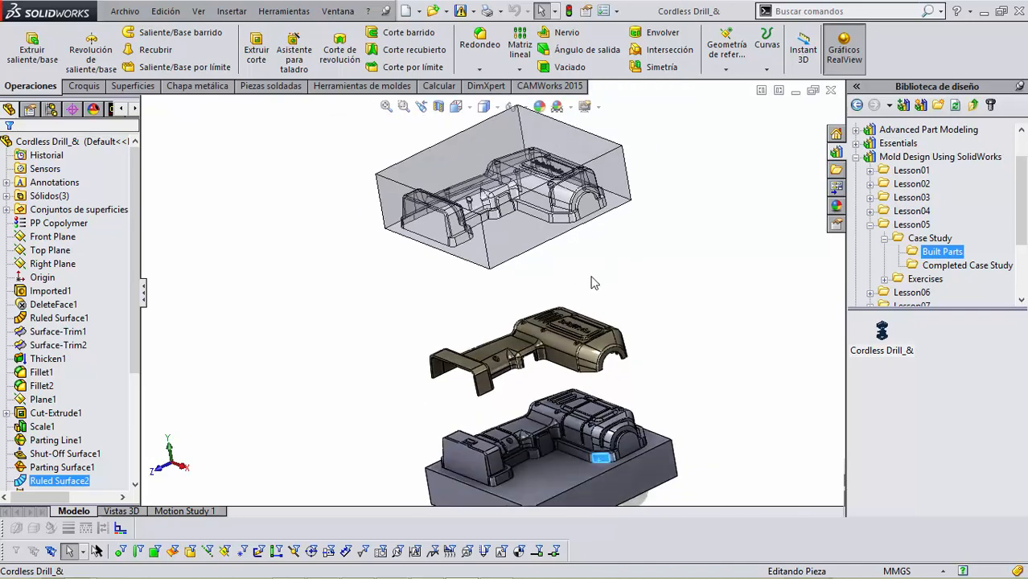
pyautogui.scroll(-5, 575, 475)
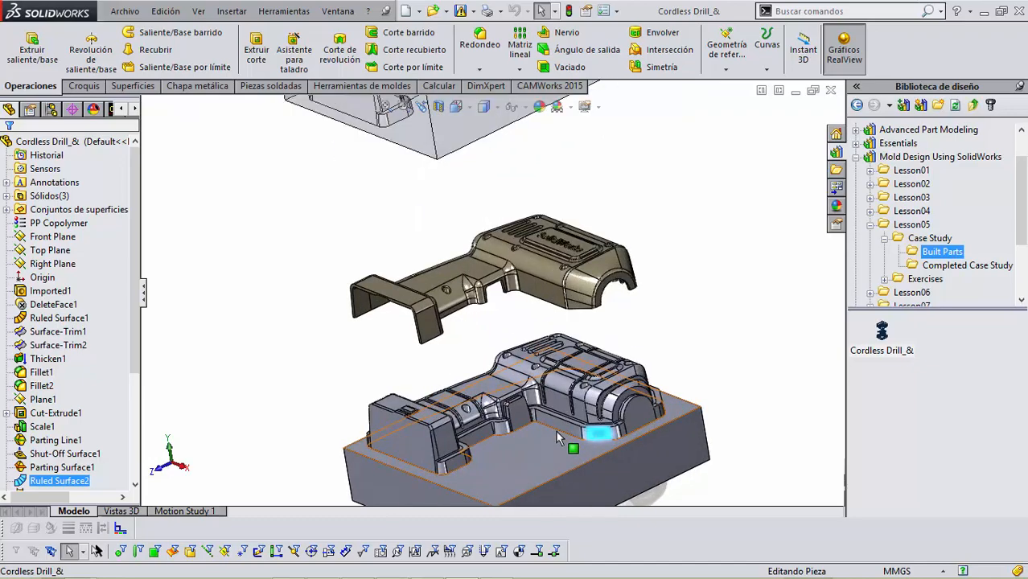
pyautogui.moveTo(527, 394)
pyautogui.mouseDown(button='middle')
pyautogui.moveTo(544, 412)
pyautogui.moveTo(514, 408)
pyautogui.mouseUp(button='middle')
# Step: Turn off RealView Graphics and clear the selected face on the core block
pyautogui.click(844, 50)
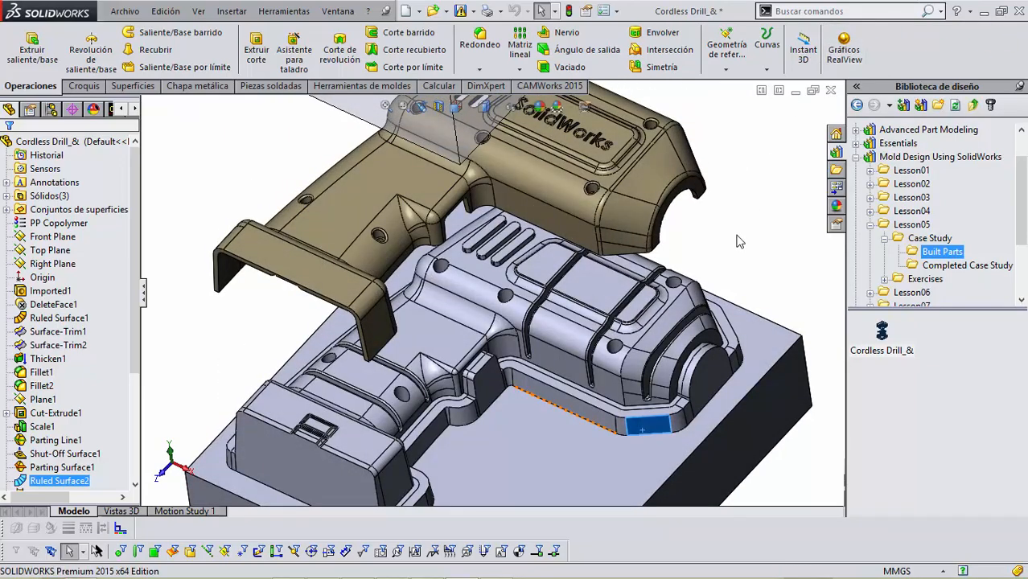
pyautogui.scroll(2, 752, 199)
pyautogui.scroll(4, 751, 199)
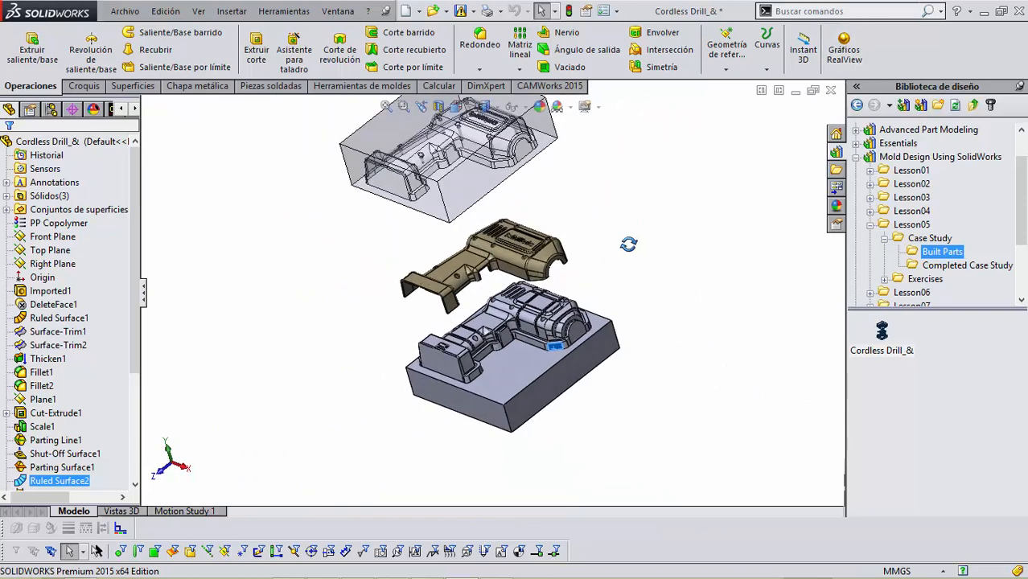
pyautogui.click(625, 251)
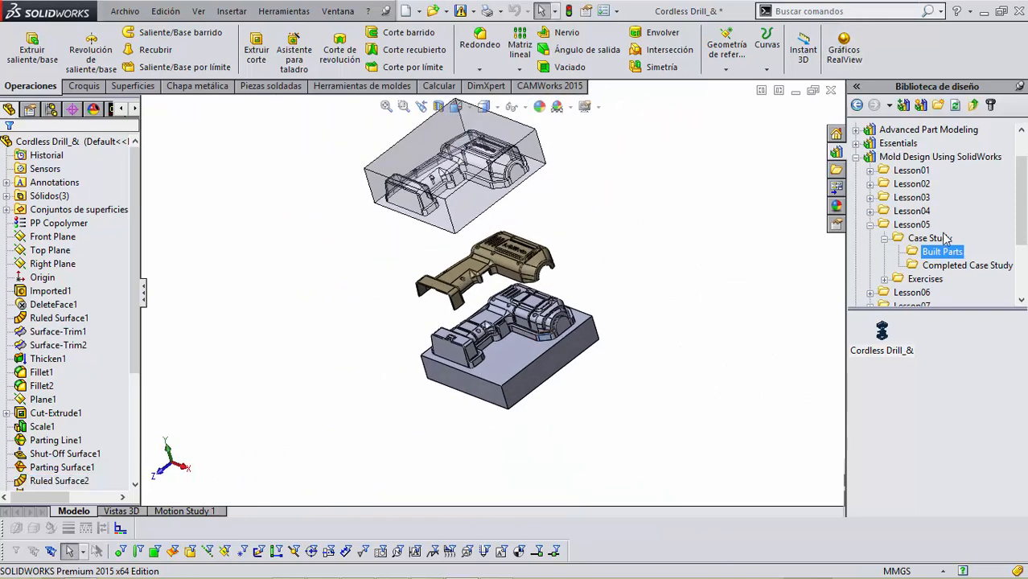
# Step: Open the Cordless Drill part from the Lesson05 Case Study library folder and decline feature recognition
pyautogui.click(936, 239)
pyautogui.doubleClick(938, 240)
pyautogui.click(882, 333)
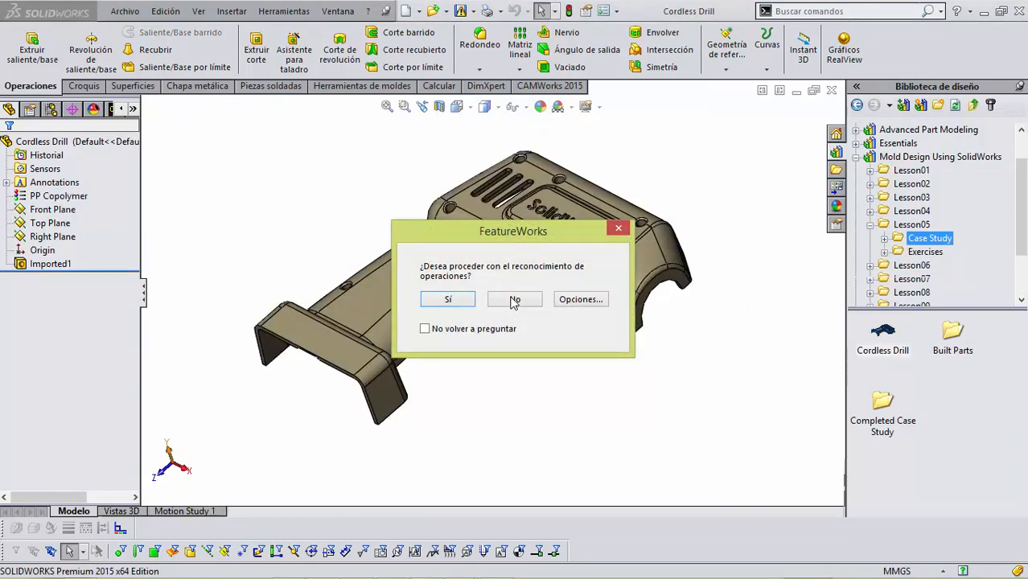
pyautogui.click(515, 301)
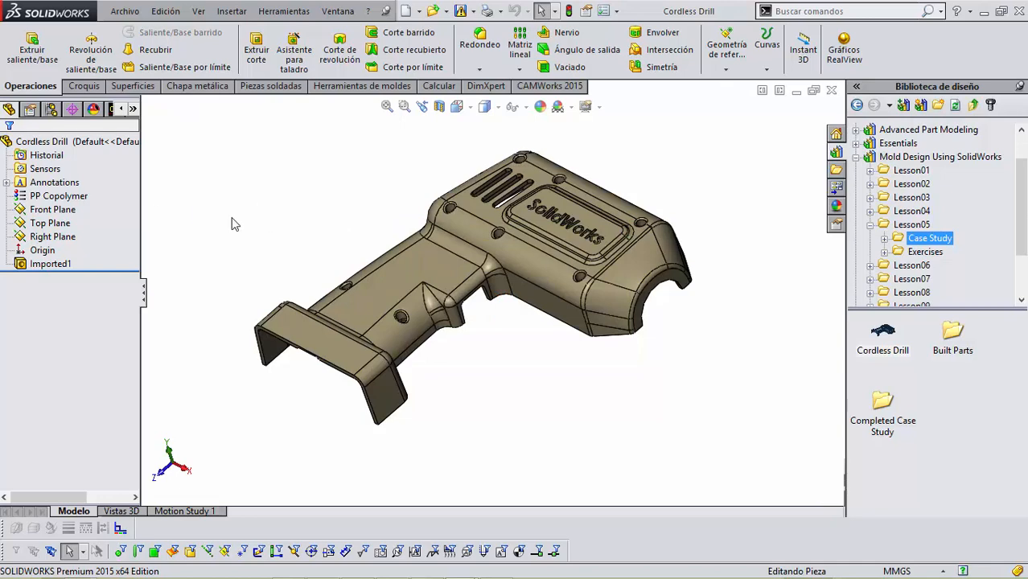
# Step: Run Import Diagnostics on the Imported1 body to check for faulty faces and gaps, and close it without repairs
pyautogui.rightClick(55, 266)
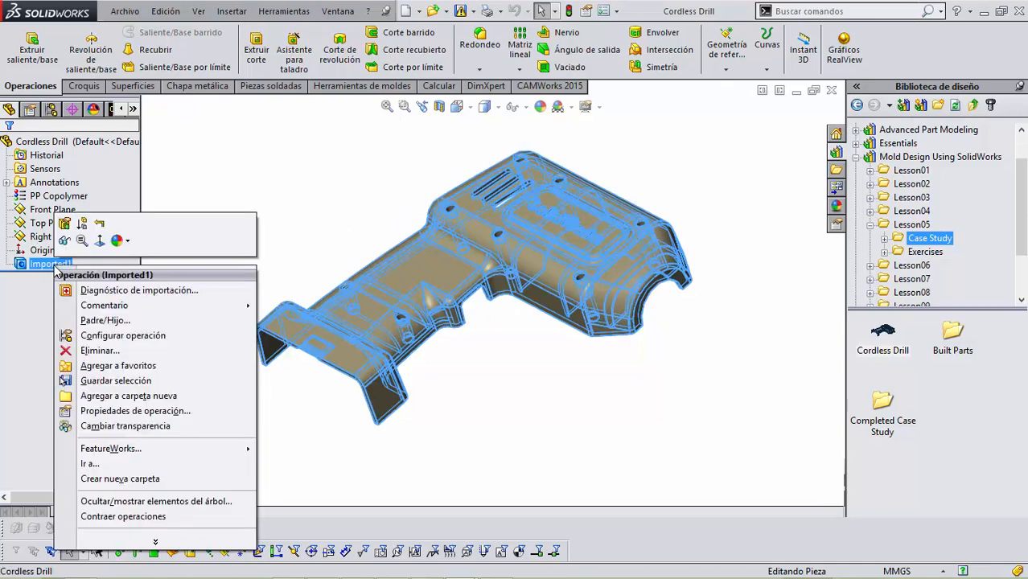
pyautogui.click(151, 292)
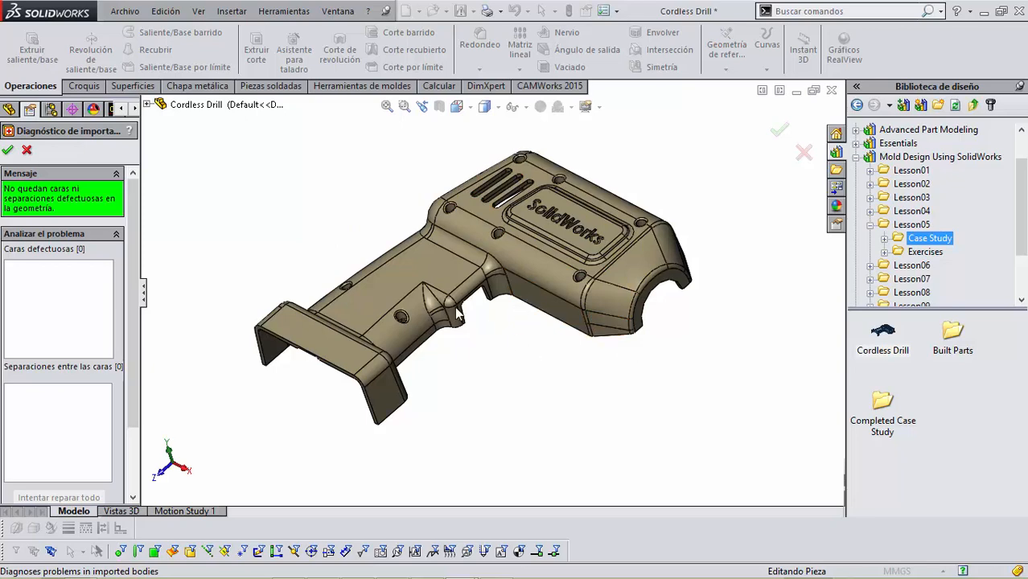
pyautogui.click(27, 152)
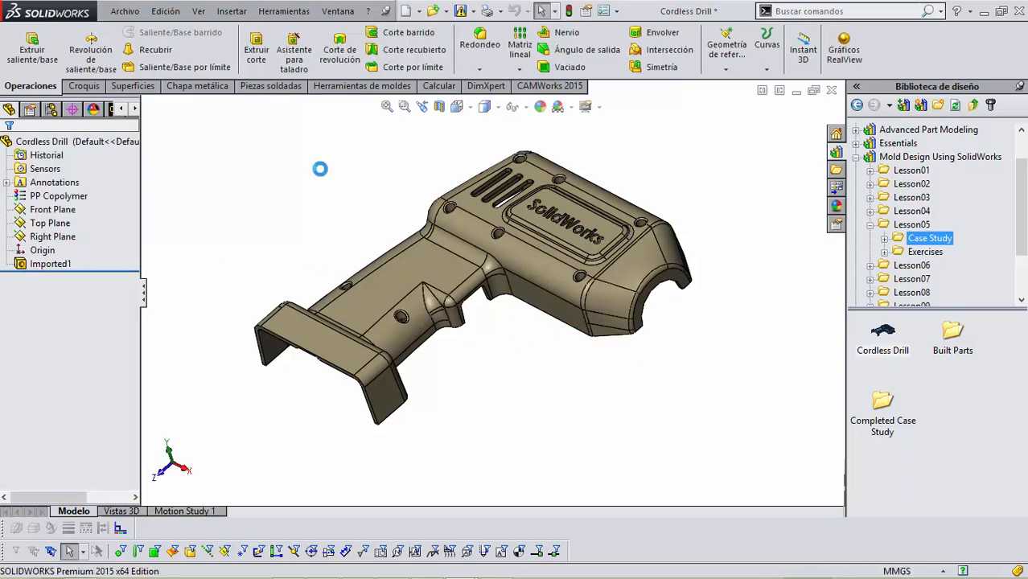
# Step: Start a Draft Analysis of the housing using the flat inner handle face beside the first rib as the pull direction
pyautogui.scroll(3, 535, 322)
pyautogui.moveTo(535, 356); pyautogui.dragTo(556, 448, button='middle')
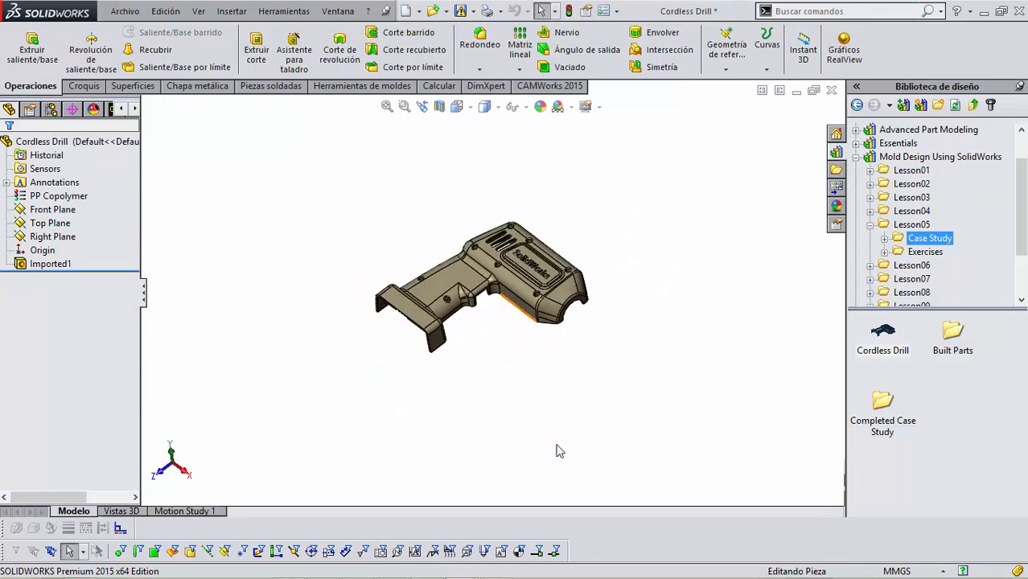
pyautogui.scroll(-5, 514, 324)
pyautogui.moveTo(514, 325); pyautogui.dragTo(482, 354, button='middle')
pyautogui.scroll(-2, 519, 399)
pyautogui.scroll(5, 494, 363)
pyautogui.scroll(-6, 447, 339)
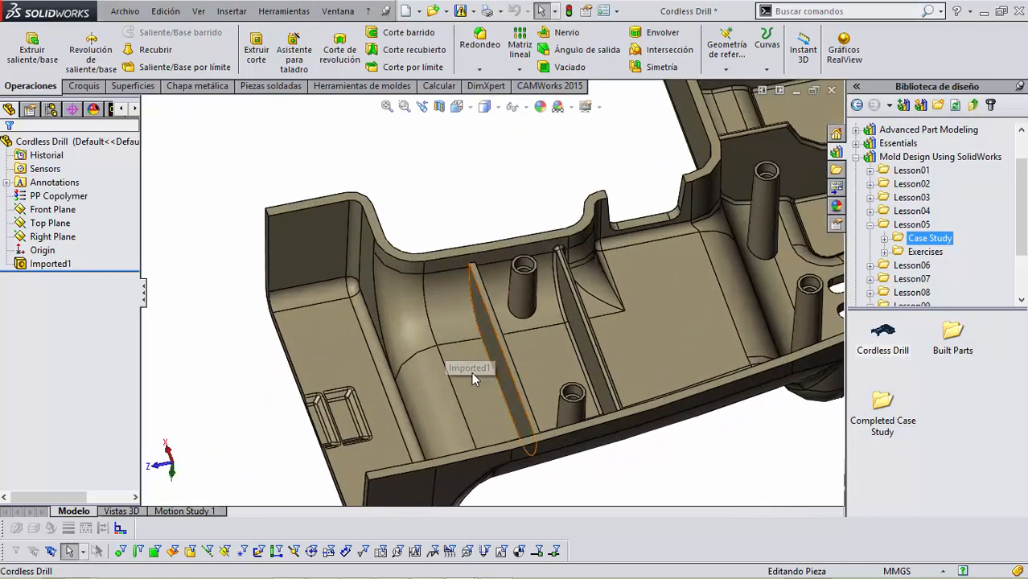
pyautogui.click(468, 374)
pyautogui.scroll(3, 468, 374)
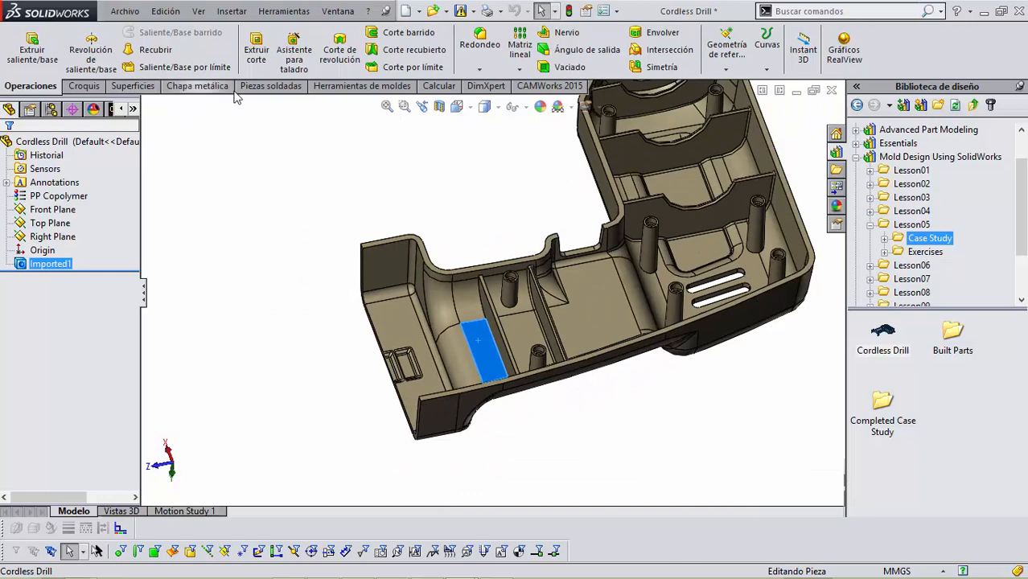
pyautogui.click(358, 87)
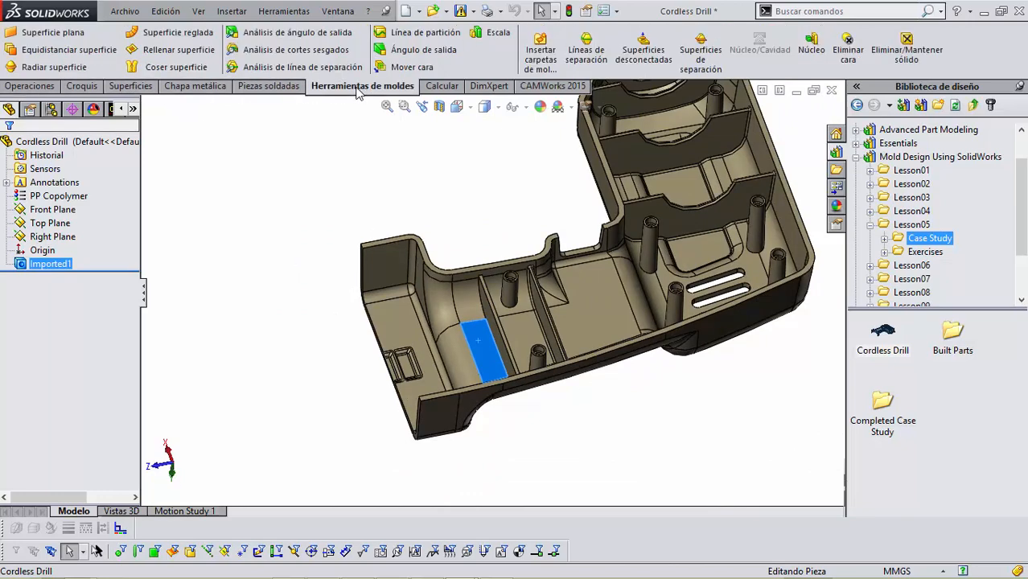
pyautogui.click(304, 32)
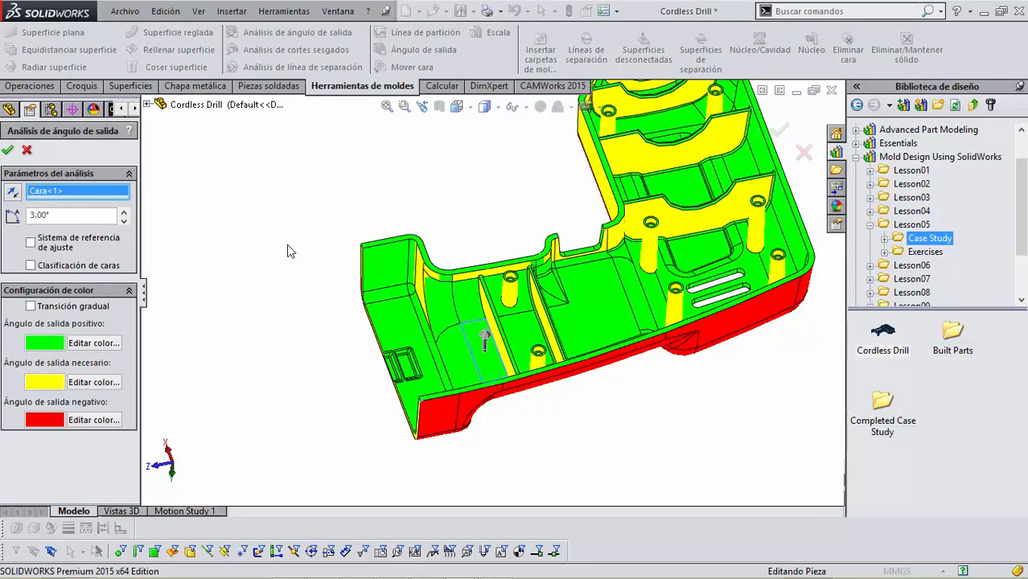
# Step: Set the draft angle of the analysis to 1°
pyautogui.moveTo(290, 252); pyautogui.dragTo(278, 218, button='middle')
pyautogui.moveTo(58, 218); pyautogui.dragTo(4, 215)
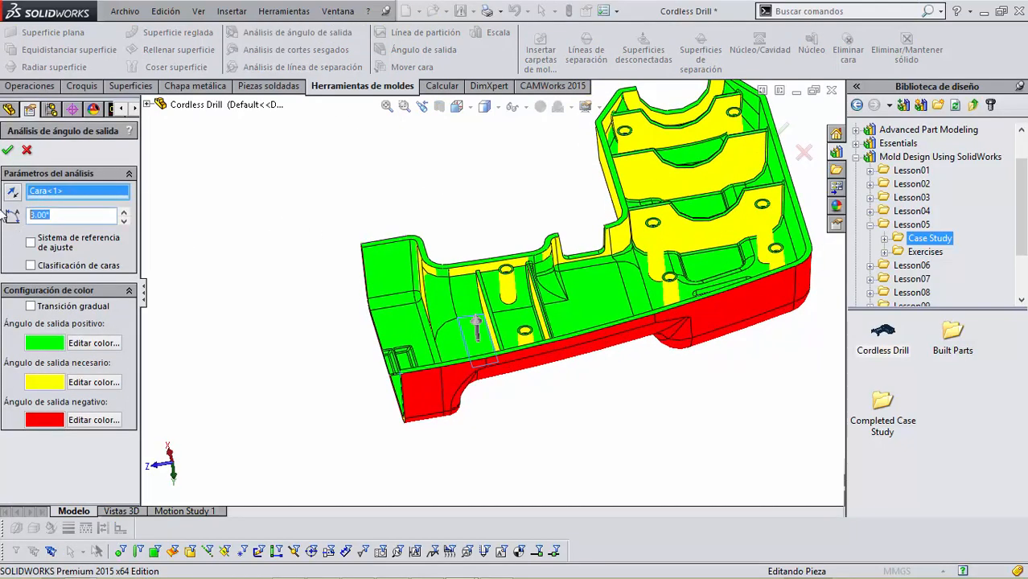
pyautogui.write('1')
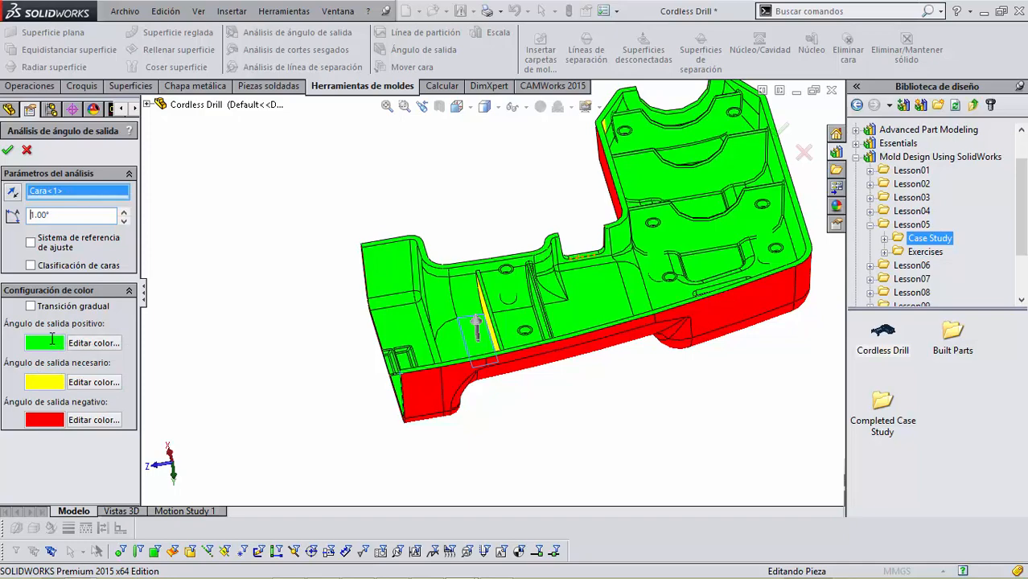
# Step: Inspect the draft angles on the two ribs inside the handle and close the analysis without keeping it
pyautogui.scroll(-6, 517, 330)
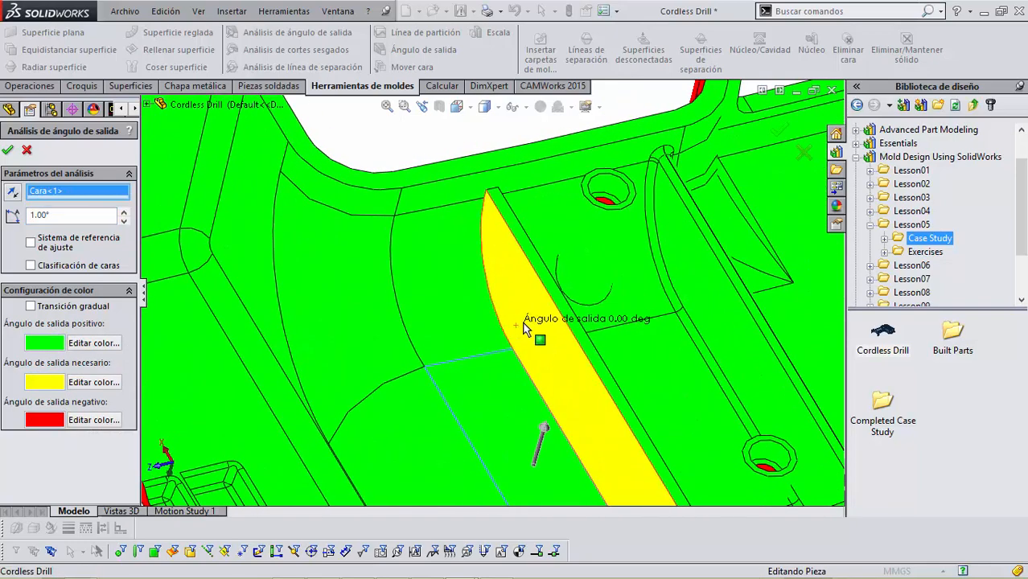
pyautogui.moveTo(519, 326); pyautogui.dragTo(660, 299, button='middle')
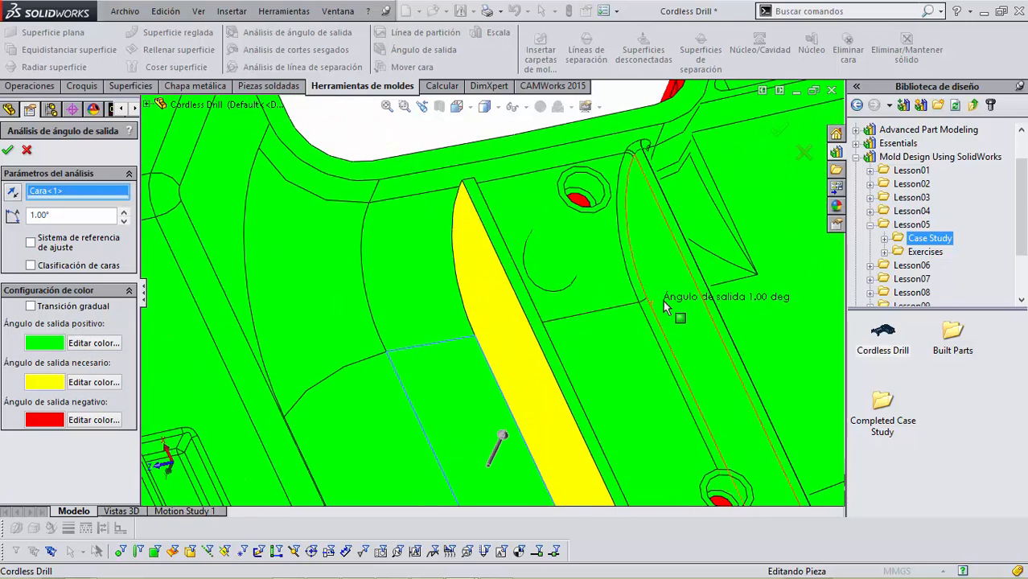
pyautogui.scroll(3, 663, 302)
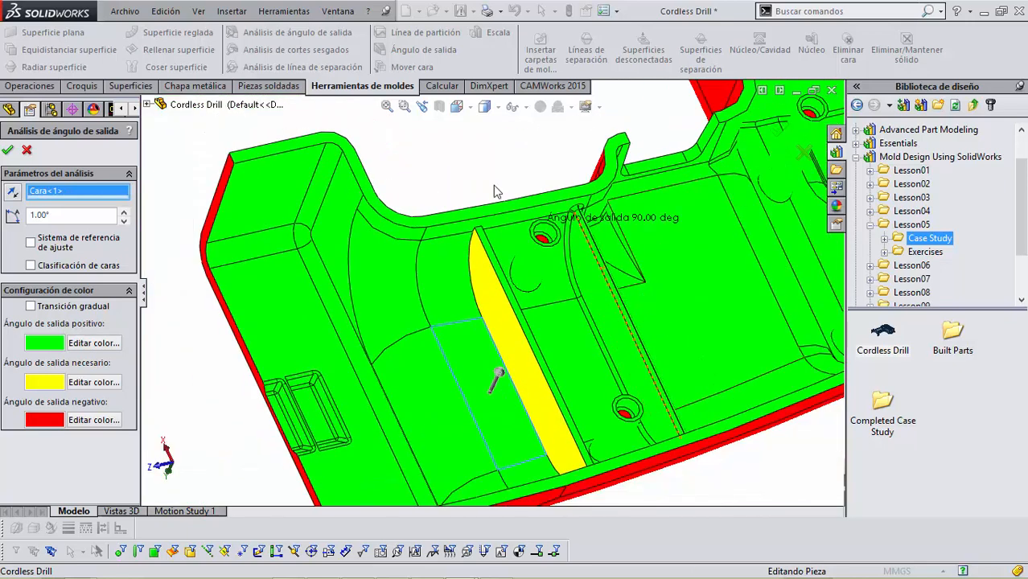
pyautogui.click(28, 151)
# Step: Examine the inside of the handle around the first rib and select the rib's side face nearest the handle's end
pyautogui.scroll(3, 498, 221)
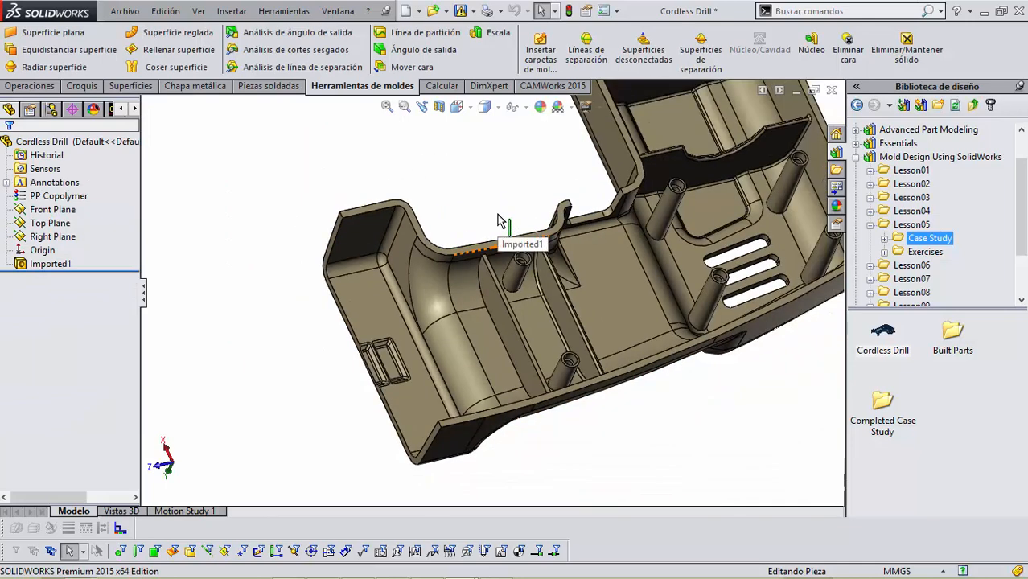
pyautogui.scroll(-5, 522, 314)
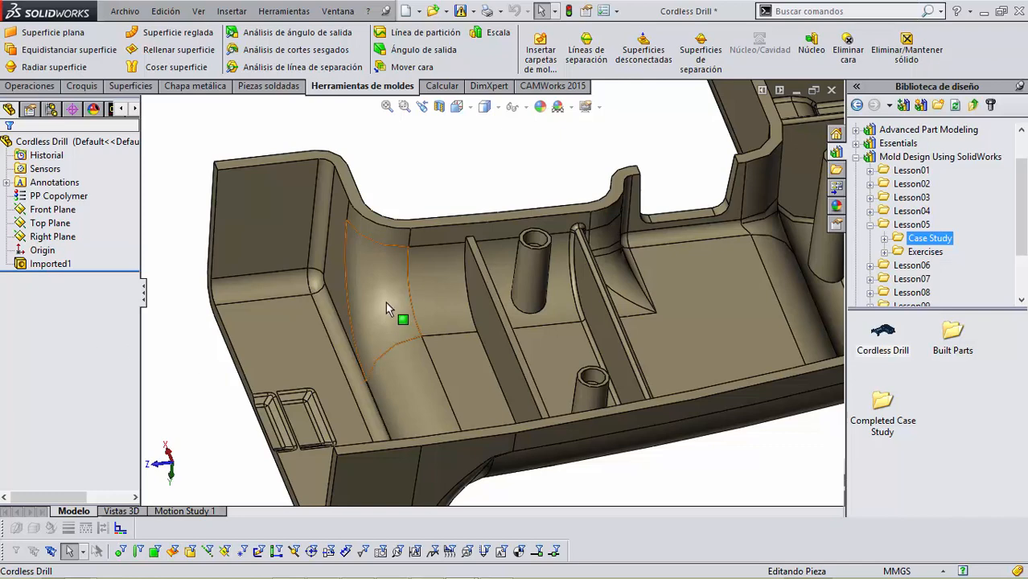
pyautogui.scroll(4, 470, 165)
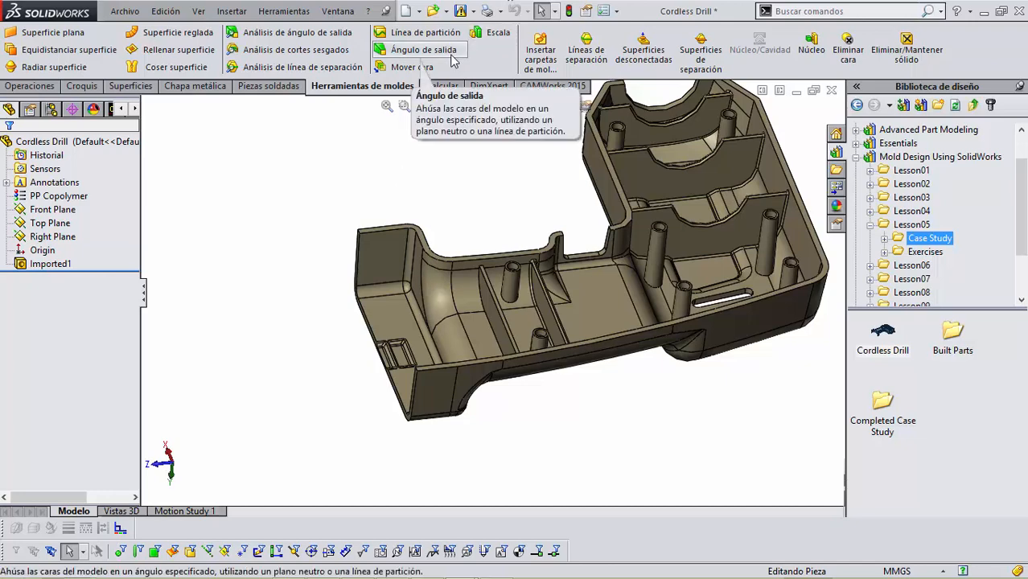
pyautogui.scroll(-5, 475, 278)
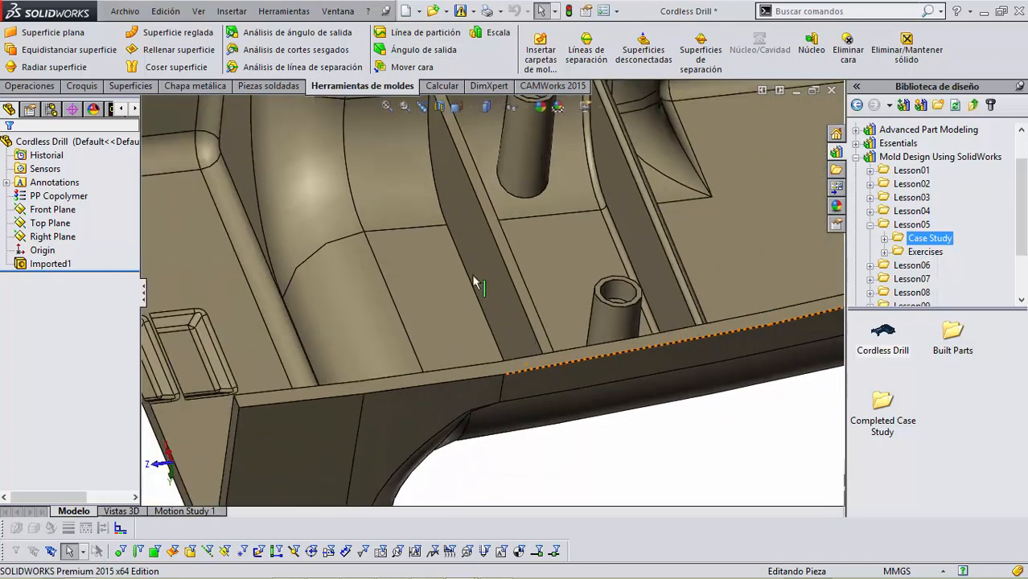
pyautogui.scroll(5, 475, 283)
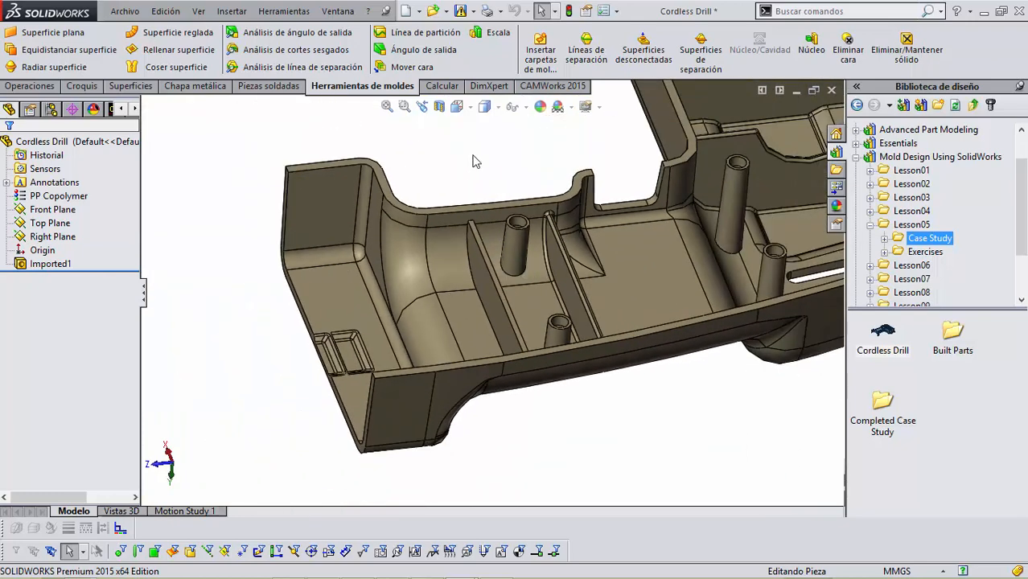
pyautogui.scroll(-3, 495, 235)
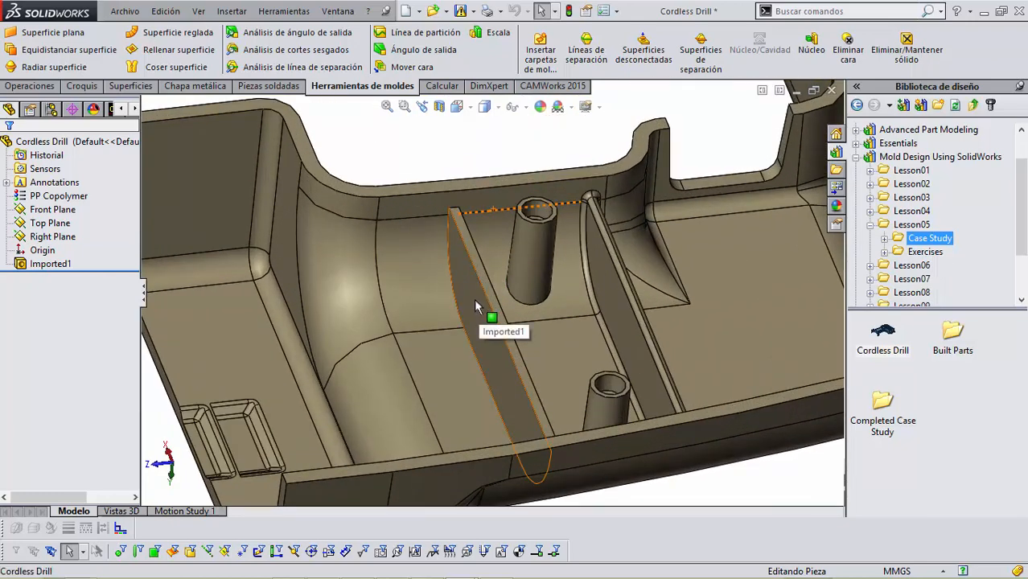
pyautogui.click(474, 298)
pyautogui.scroll(3, 474, 297)
pyautogui.moveTo(475, 298); pyautogui.dragTo(480, 295, button='middle')
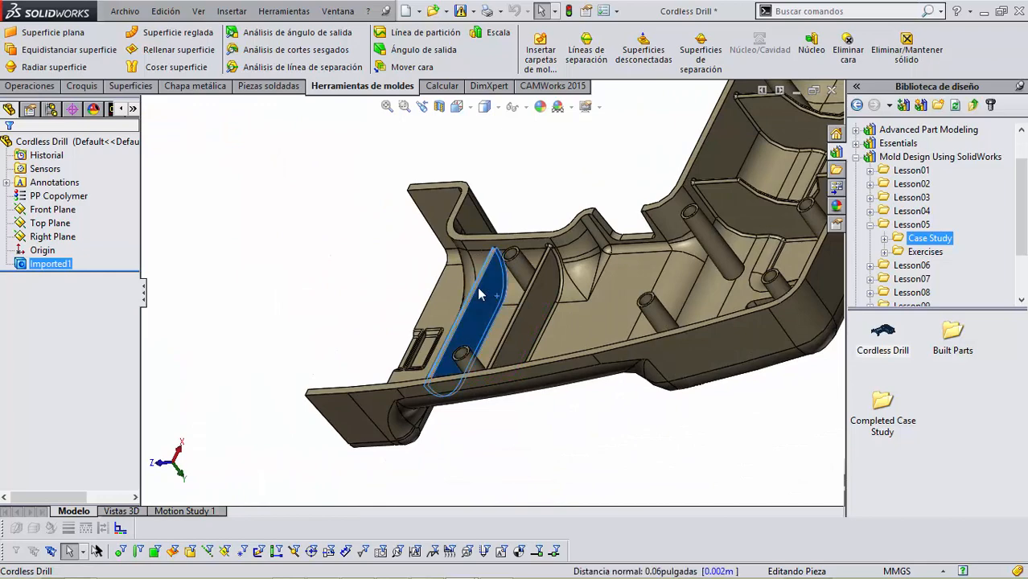
# Step: Delete both side faces of the first handle rib with Delete Face, using the plain Delete option without patching or filling
pyautogui.moveTo(406, 241); pyautogui.dragTo(507, 242, button='middle')
pyautogui.scroll(3, 508, 243)
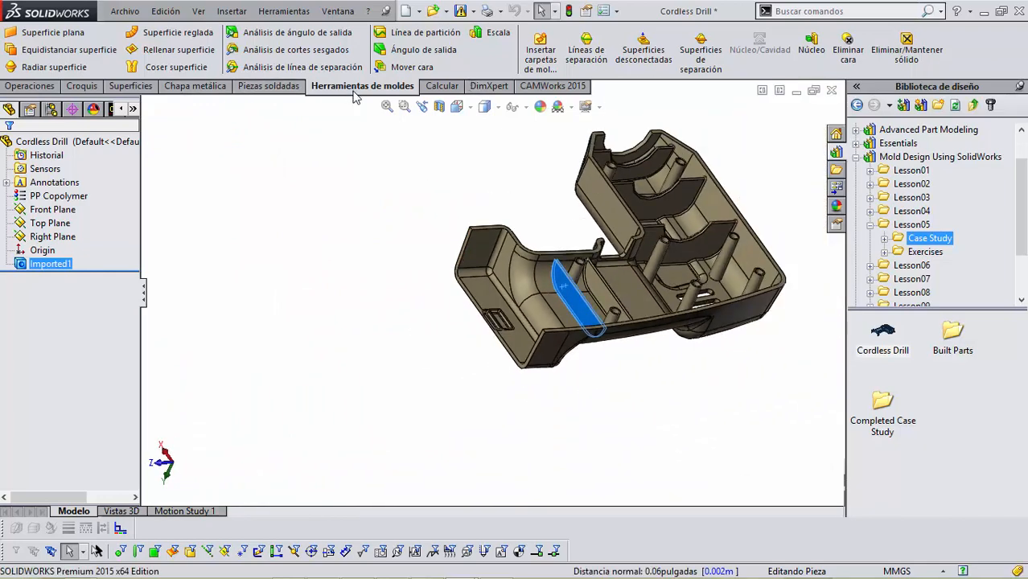
pyautogui.click(850, 50)
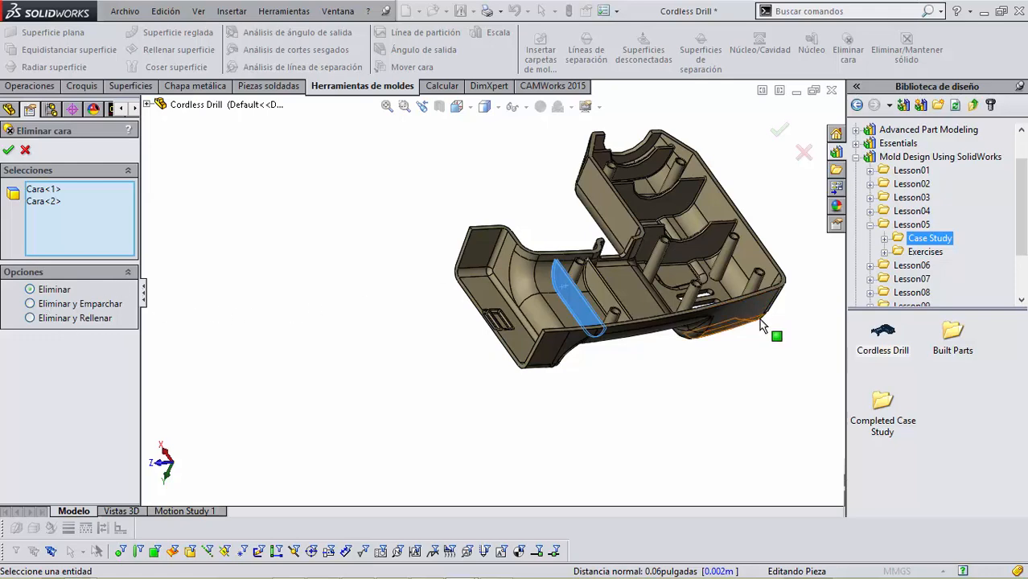
pyautogui.scroll(-3, 777, 330)
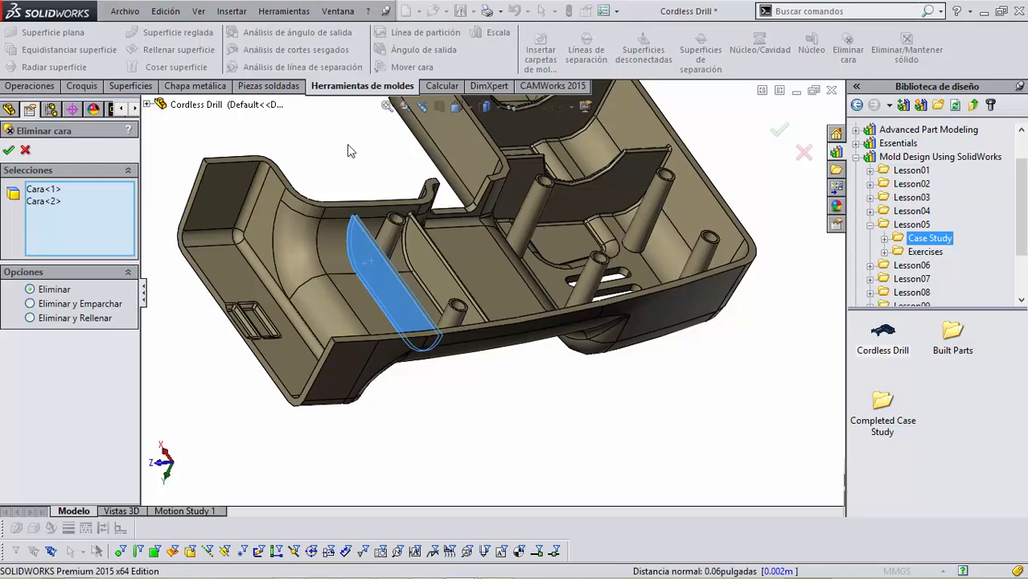
pyautogui.press('Return')
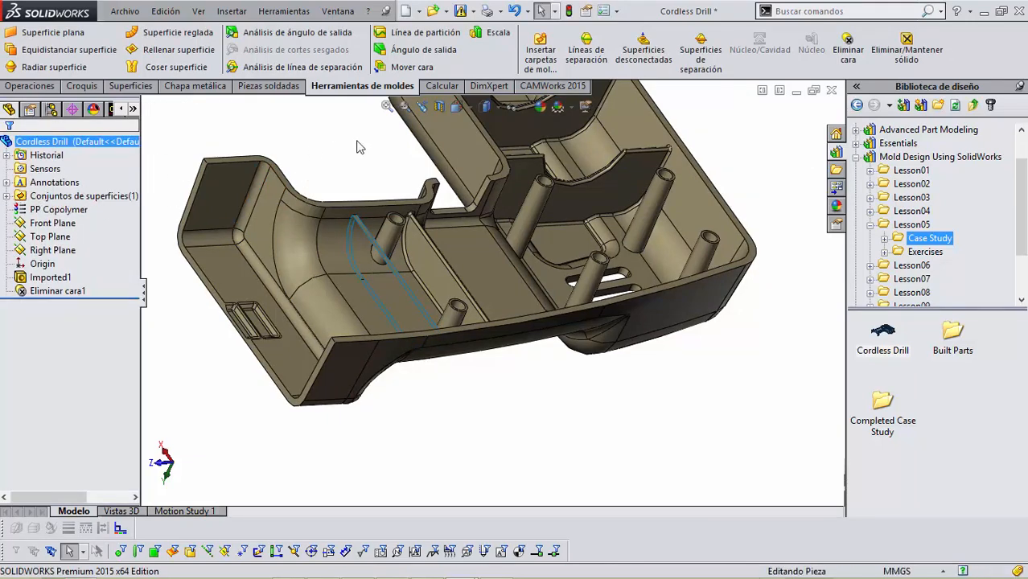
# Step: Start a Ruled Surface of the angle-to-vector type with the Top Plane as the reference vector
pyautogui.scroll(3, 378, 197)
pyautogui.moveTo(404, 200); pyautogui.dragTo(393, 220, button='middle')
pyautogui.scroll(-4, 400, 269)
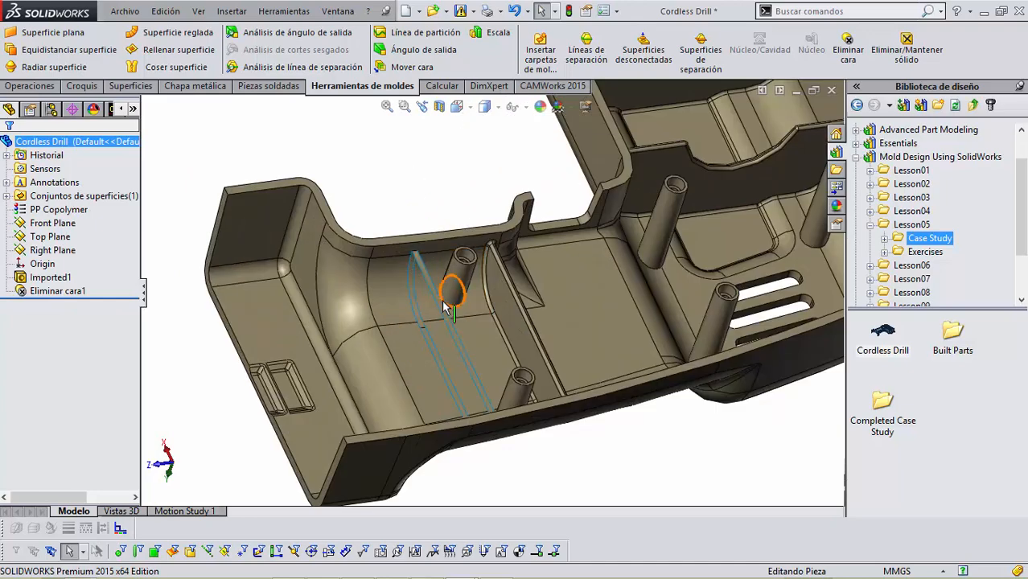
pyautogui.scroll(-1, 426, 296)
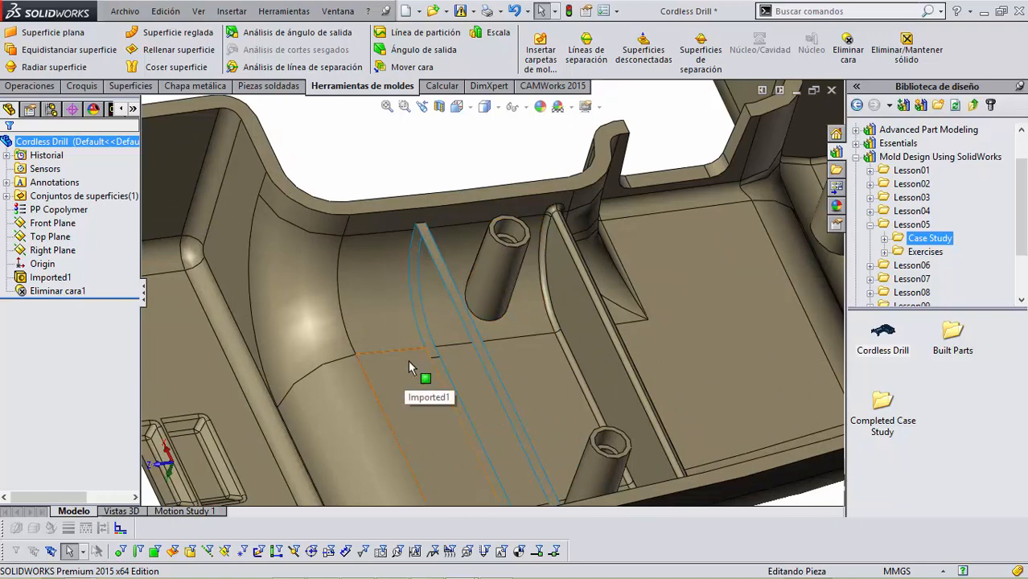
pyautogui.scroll(3, 430, 298)
pyautogui.moveTo(428, 226); pyautogui.dragTo(405, 184, button='middle')
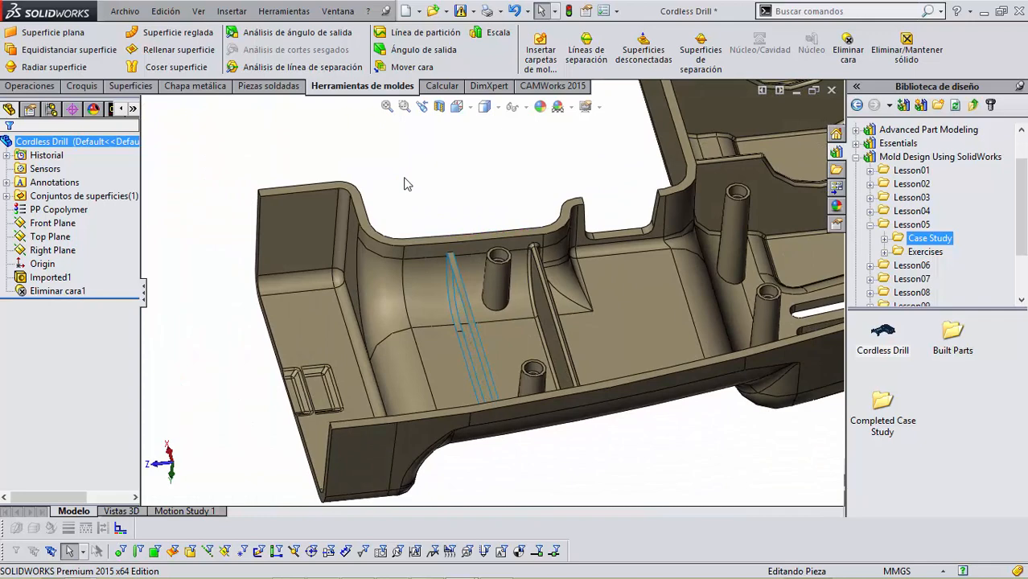
pyautogui.click(132, 87)
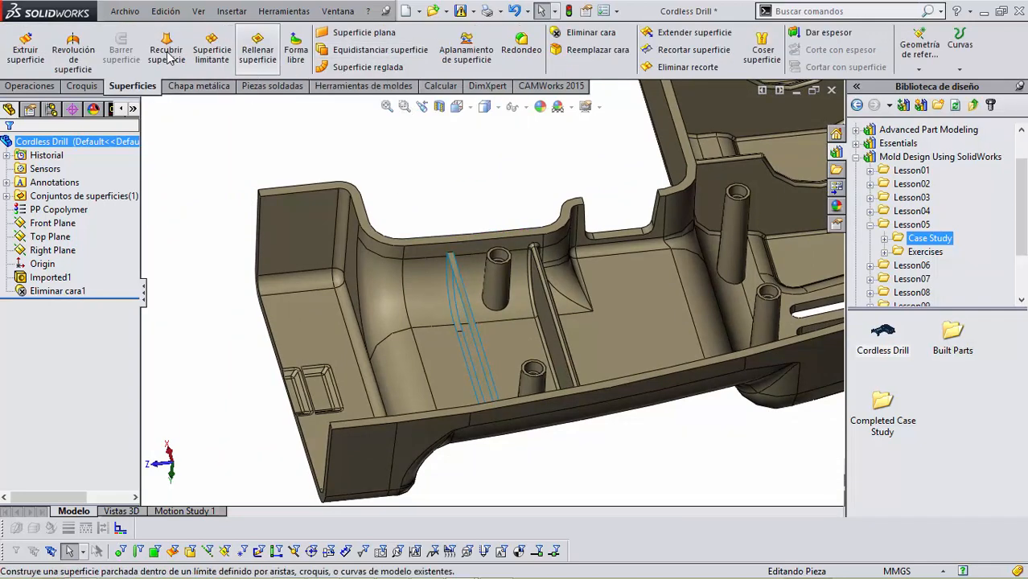
pyautogui.click(364, 67)
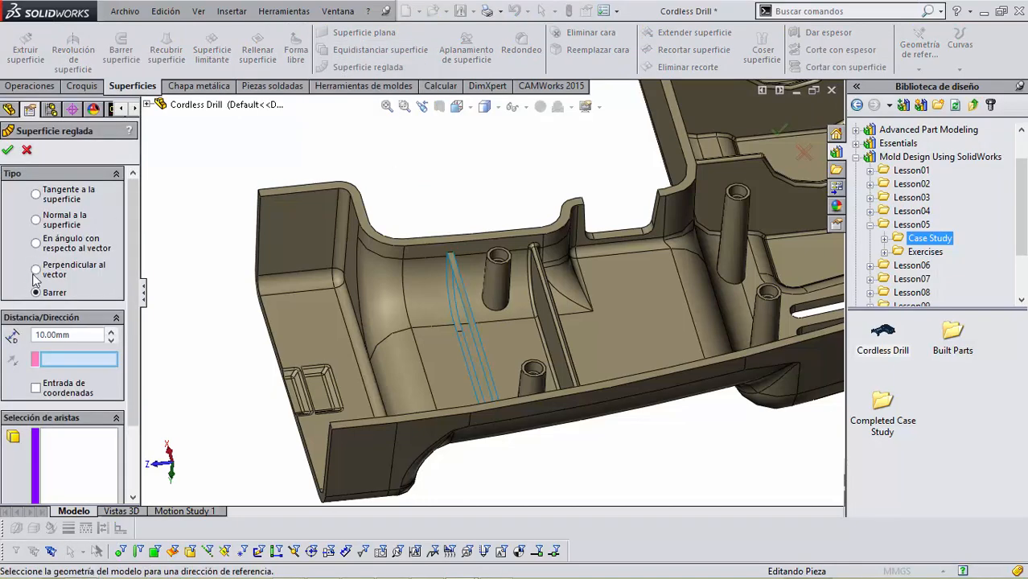
pyautogui.click(36, 243)
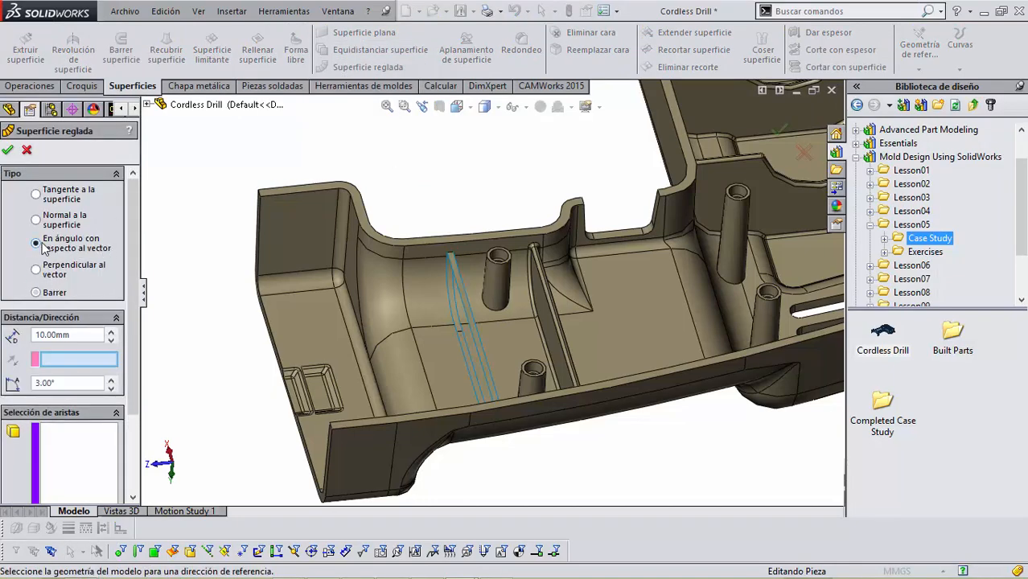
pyautogui.click(147, 104)
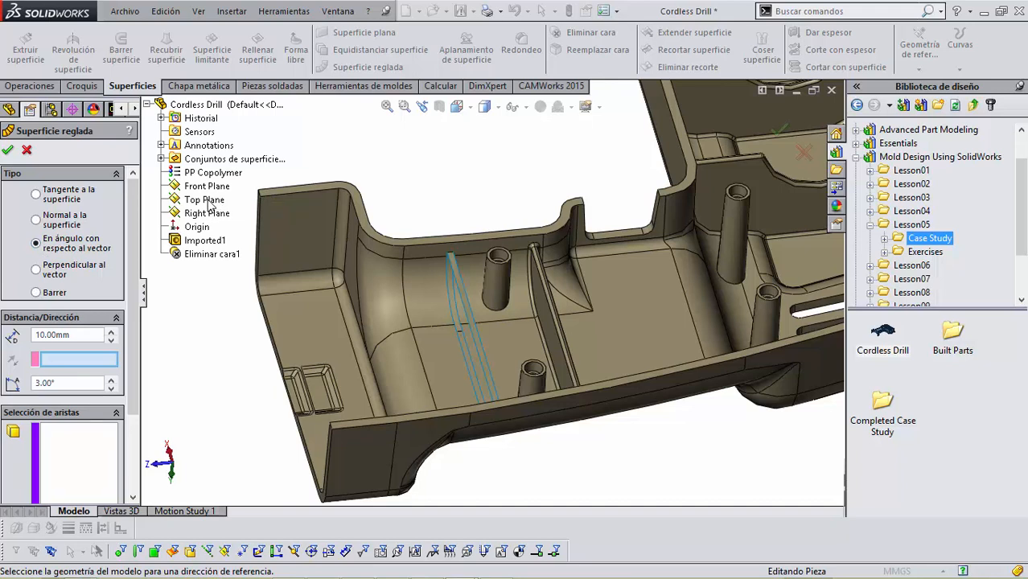
pyautogui.click(198, 201)
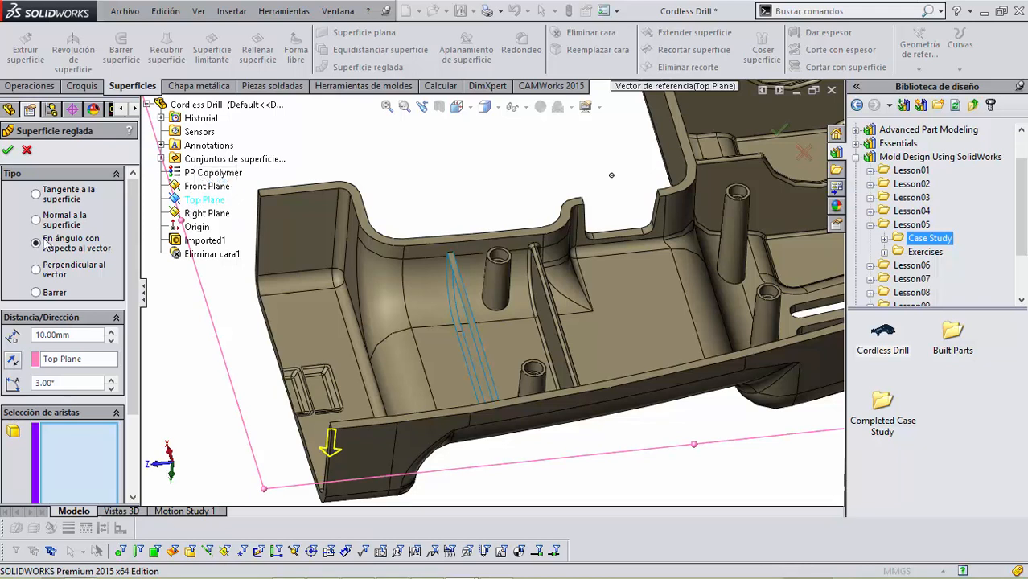
# Step: Set the ruled surface to 16 mm distance and 2° angle, and select the two long upper edges of the opened rib
pyautogui.doubleClick(83, 337)
pyautogui.write('1')
pyautogui.press('Down')
pyautogui.scroll(-6, 468, 300)
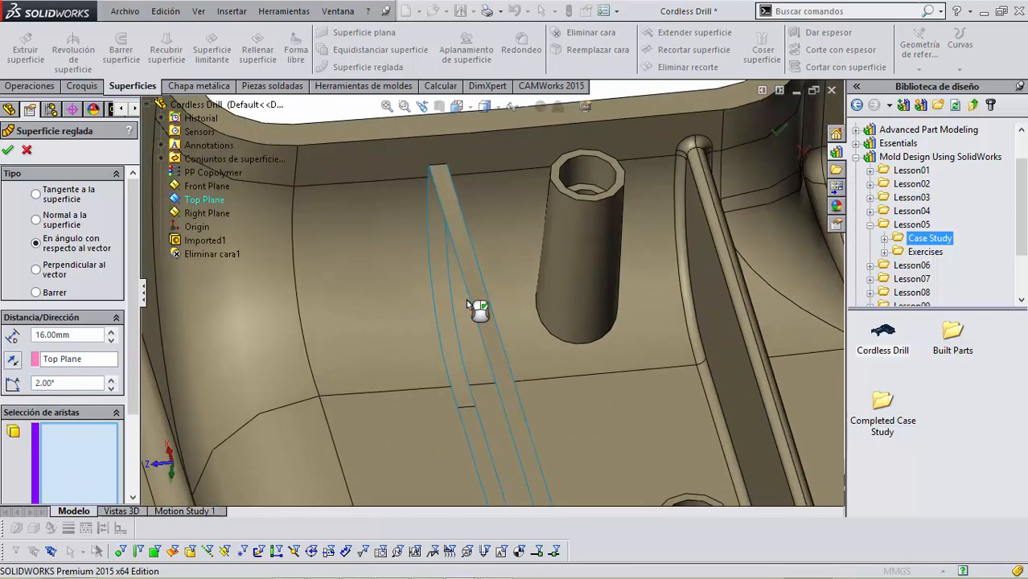
pyautogui.click(469, 300)
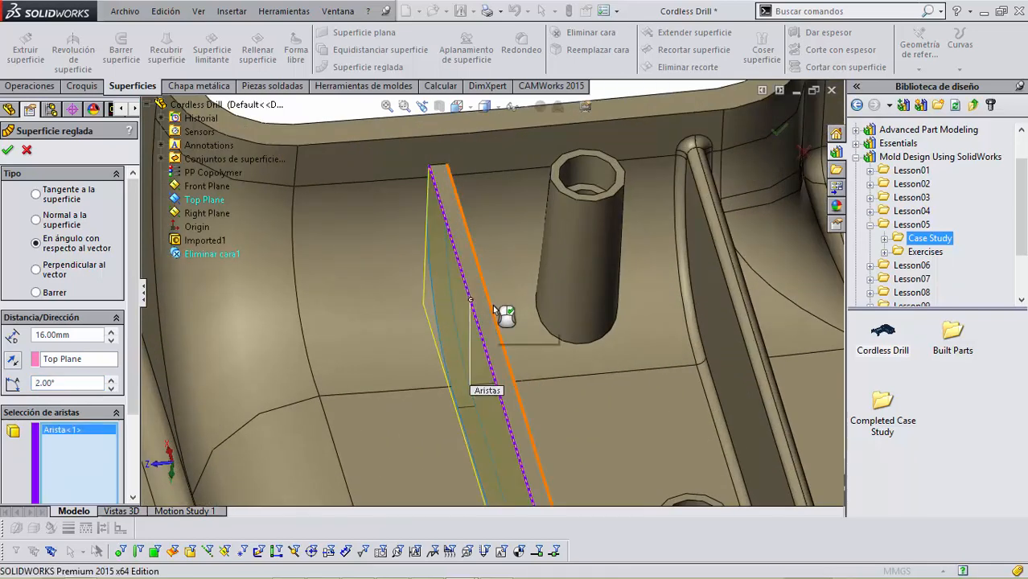
pyautogui.click(497, 320)
# Step: Switch the ruled surfaces of both rib edges to their alternate sides so they taper outward
pyautogui.scroll(6, 504, 331)
pyautogui.moveTo(508, 387); pyautogui.dragTo(493, 349, button='middle')
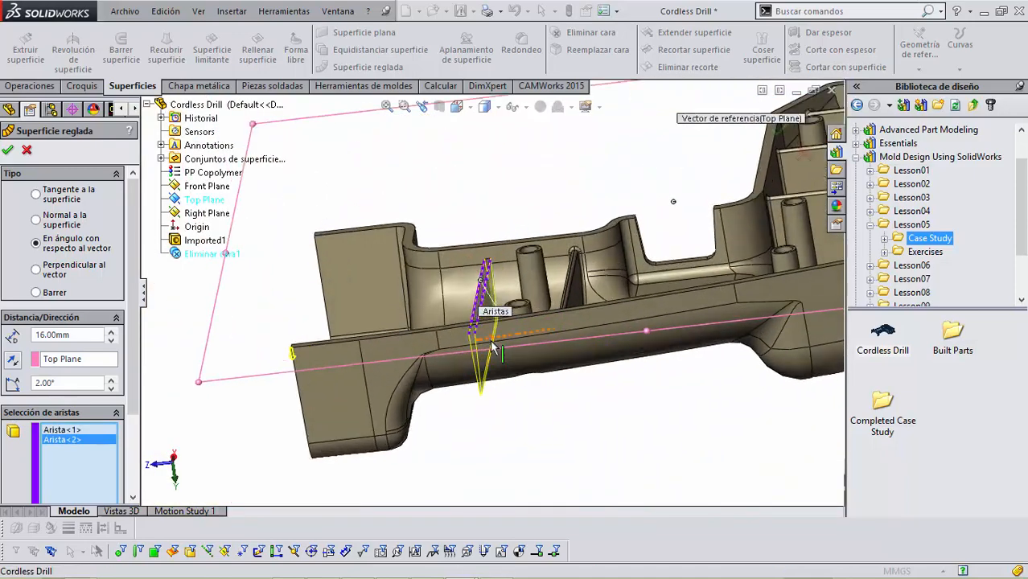
pyautogui.scroll(-5, 487, 353)
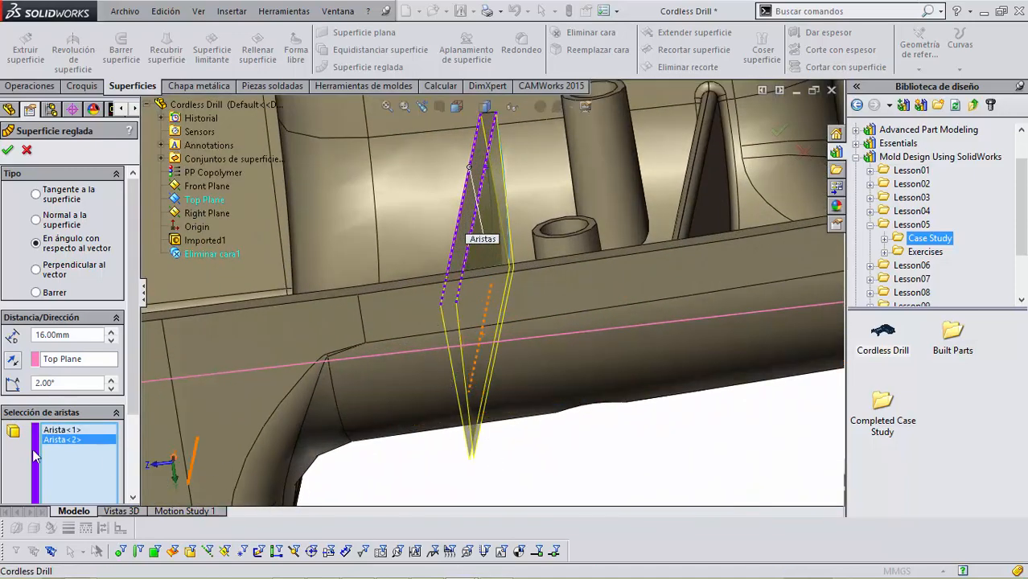
pyautogui.scroll(-3, 80, 446)
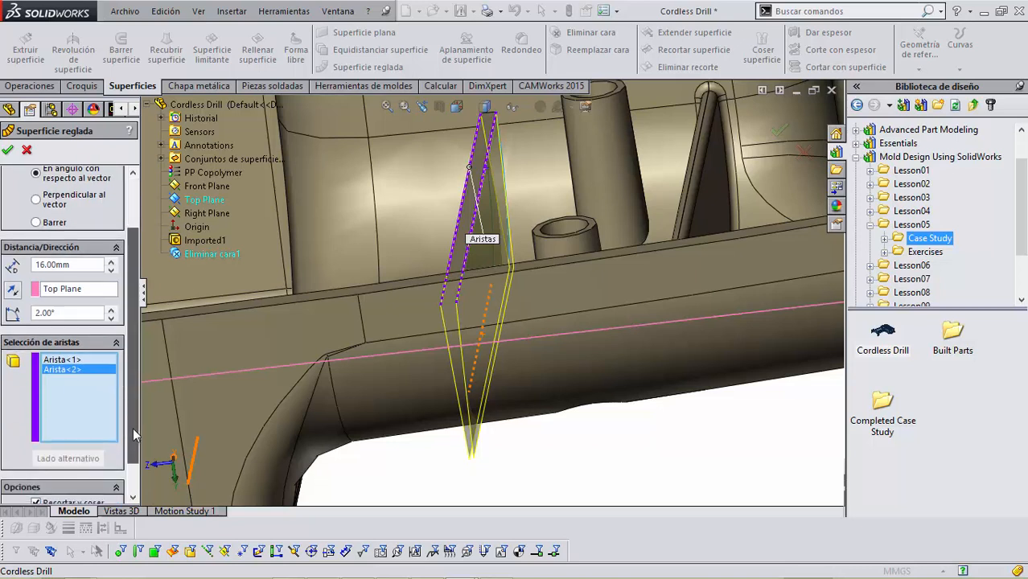
pyautogui.click(64, 357)
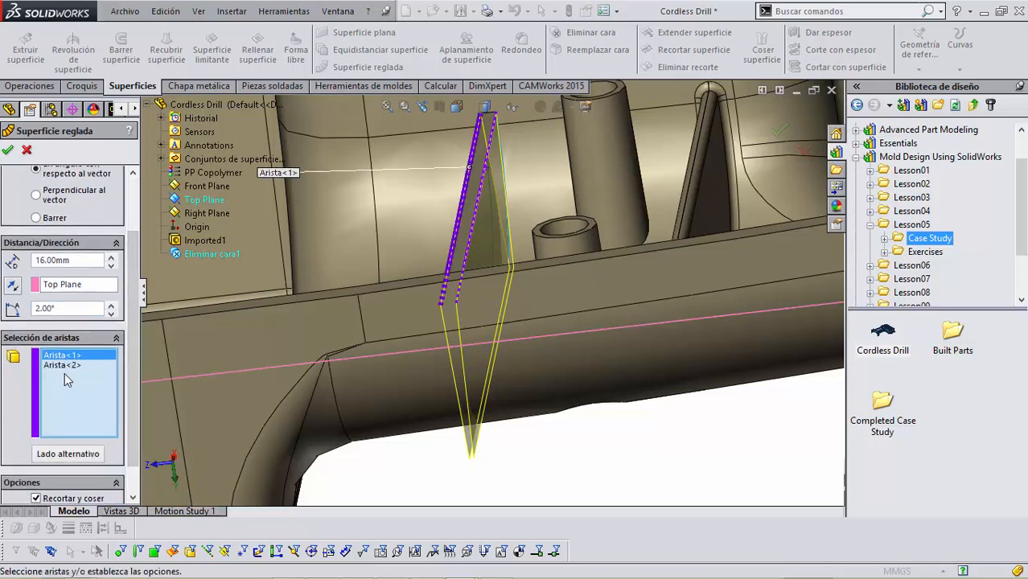
pyautogui.click(69, 455)
pyautogui.click(72, 366)
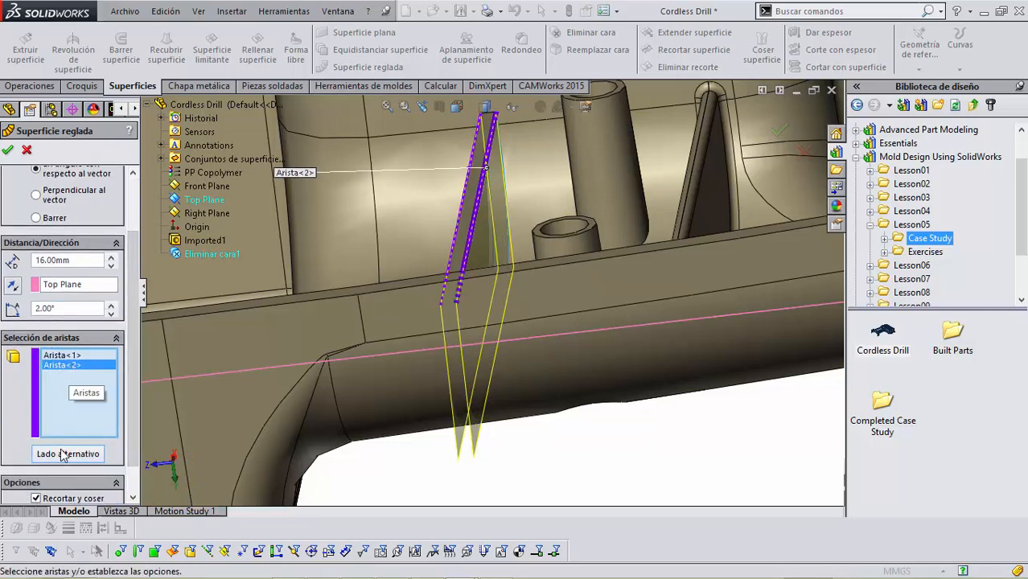
pyautogui.click(94, 456)
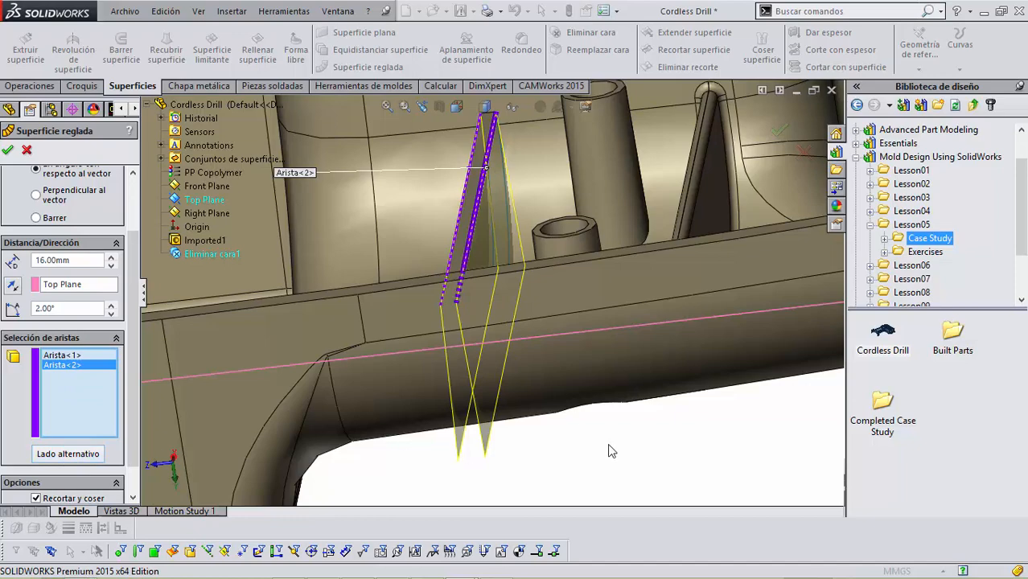
# Step: Set the ruled surface distance to 20 mm so both surfaces extend through the handle wall
pyautogui.scroll(3, 610, 451)
pyautogui.moveTo(611, 448); pyautogui.dragTo(535, 308, button='middle')
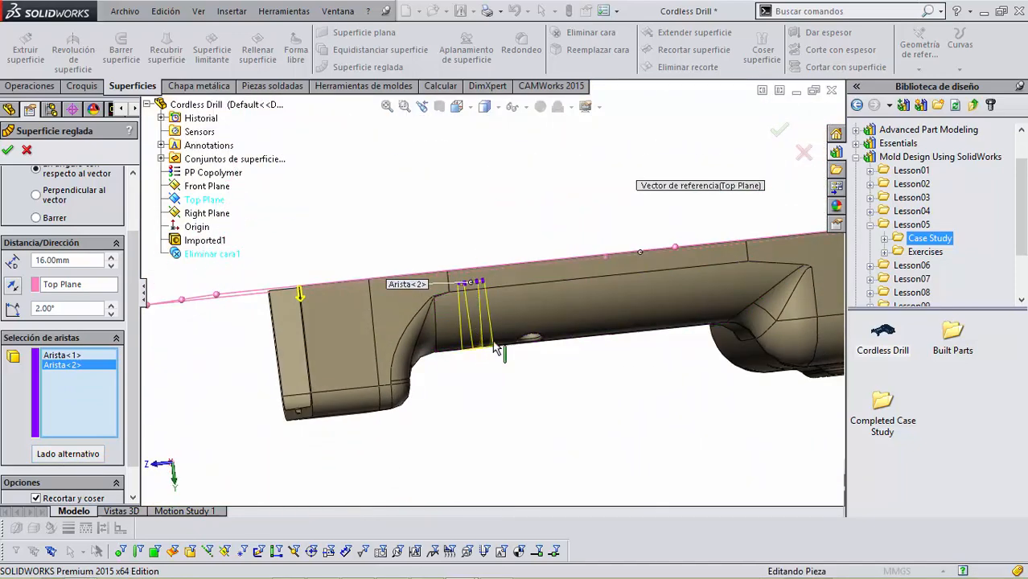
pyautogui.scroll(-2, 492, 320)
pyautogui.moveTo(476, 273); pyautogui.dragTo(477, 325, button='middle')
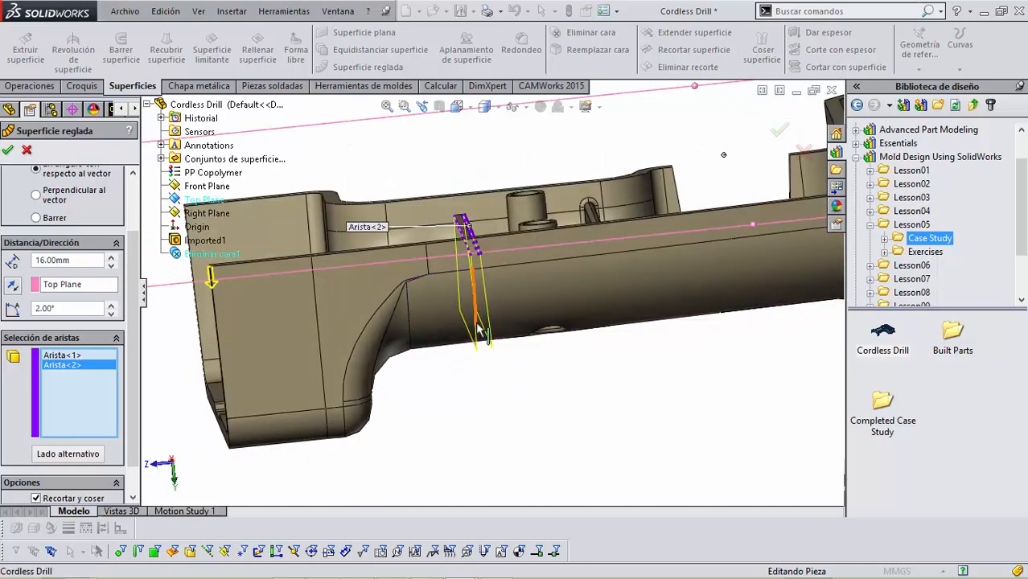
pyautogui.moveTo(600, 453); pyautogui.dragTo(483, 294, button='middle')
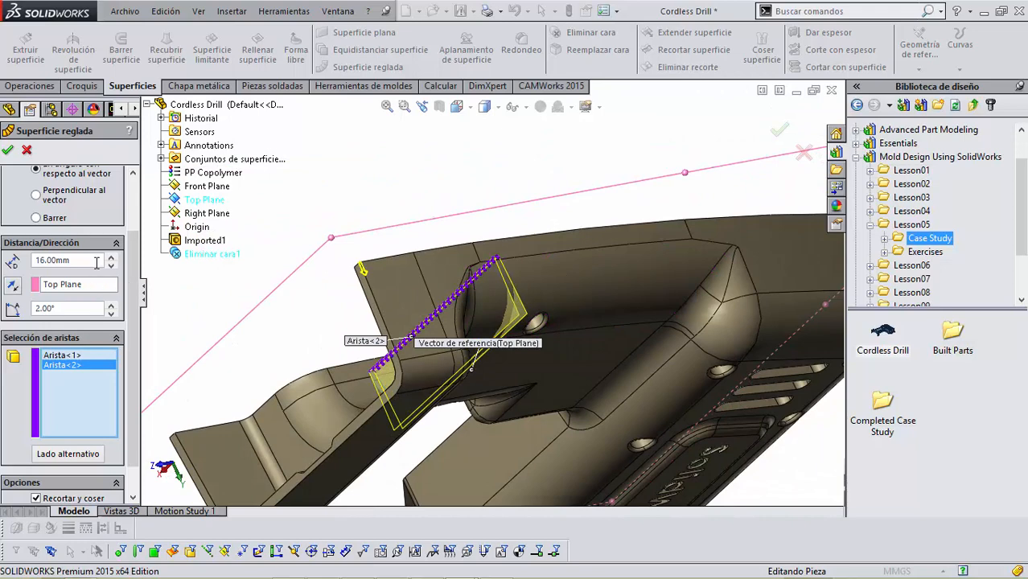
pyautogui.moveTo(98, 262); pyautogui.dragTo(3, 268)
pyautogui.write('20')
pyautogui.press('Return')
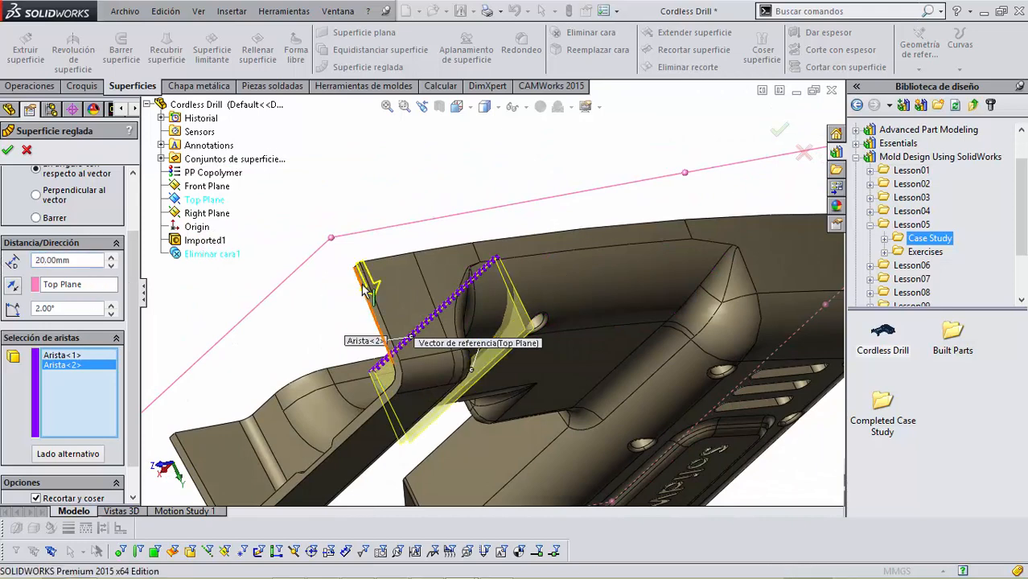
# Step: Turn off the Trim and Knit option and create the two ruled surfaces along the rib edges
pyautogui.scroll(-1, 535, 315)
pyautogui.scroll(-3, 535, 316)
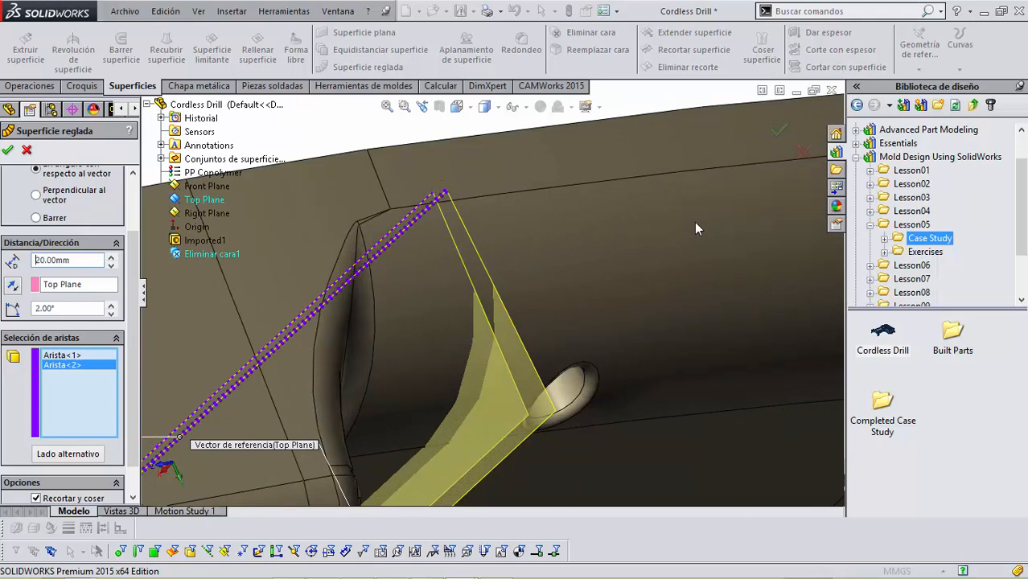
pyautogui.click(8, 149)
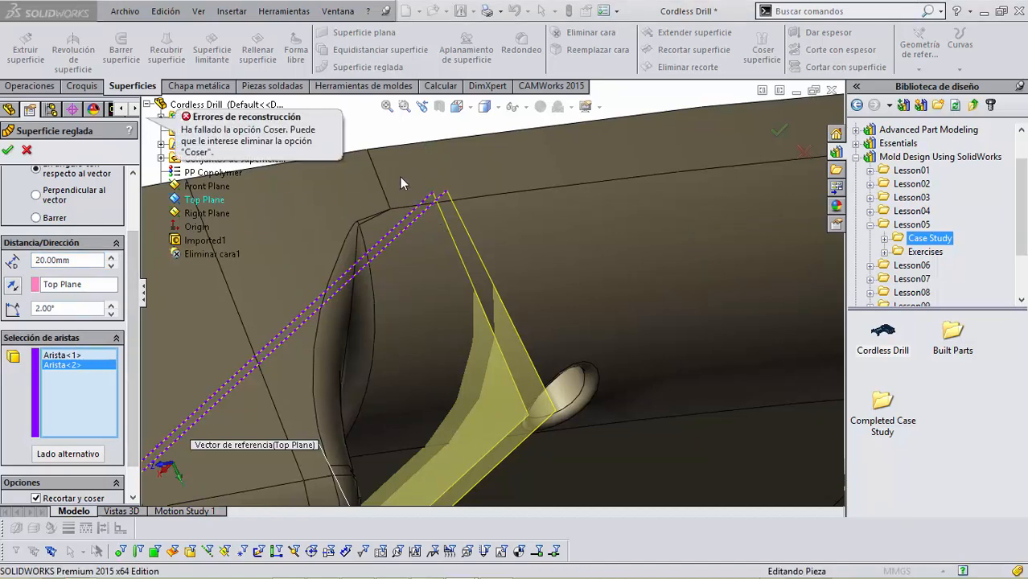
pyautogui.scroll(3, 394, 177)
pyautogui.scroll(-1, 133, 342)
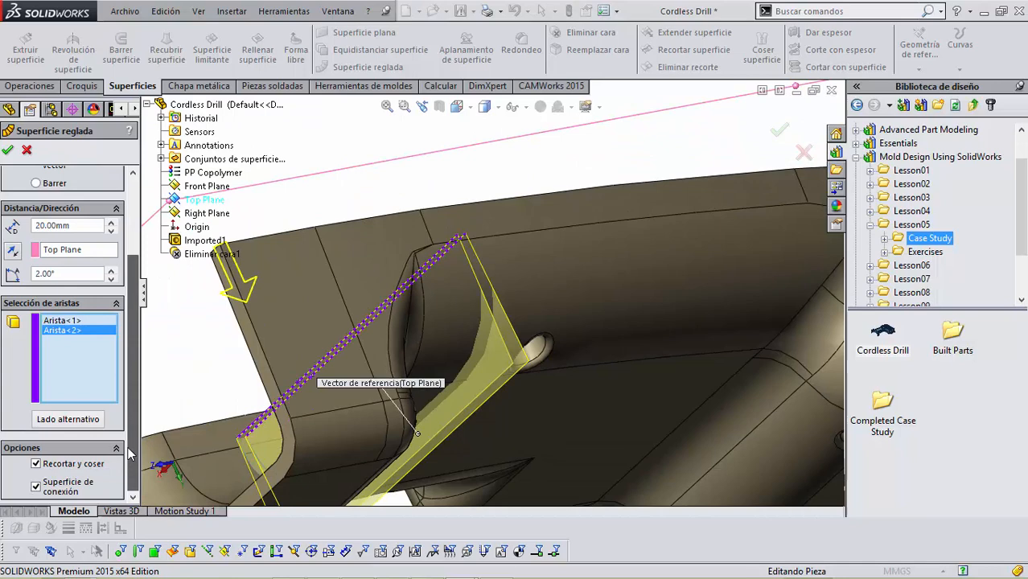
pyautogui.click(36, 465)
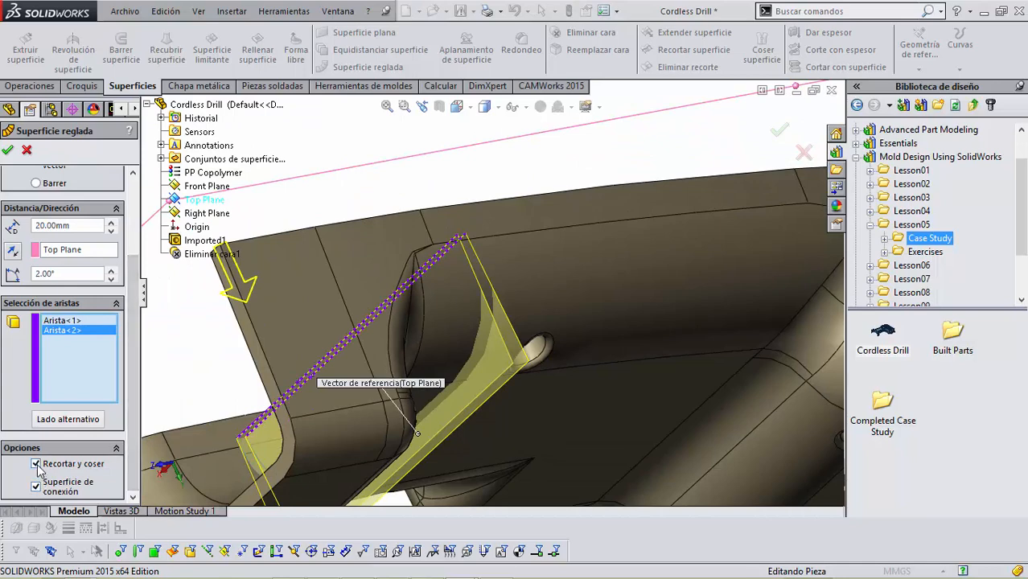
pyautogui.click(7, 150)
# Step: Start a standard Trim Surface that keeps selections, with the housing surface body as the trimming tool
pyautogui.moveTo(447, 219); pyautogui.dragTo(422, 414, button='middle')
pyautogui.scroll(-4, 419, 370)
pyautogui.click(426, 240)
pyautogui.scroll(3, 424, 232)
pyautogui.scroll(1, 426, 234)
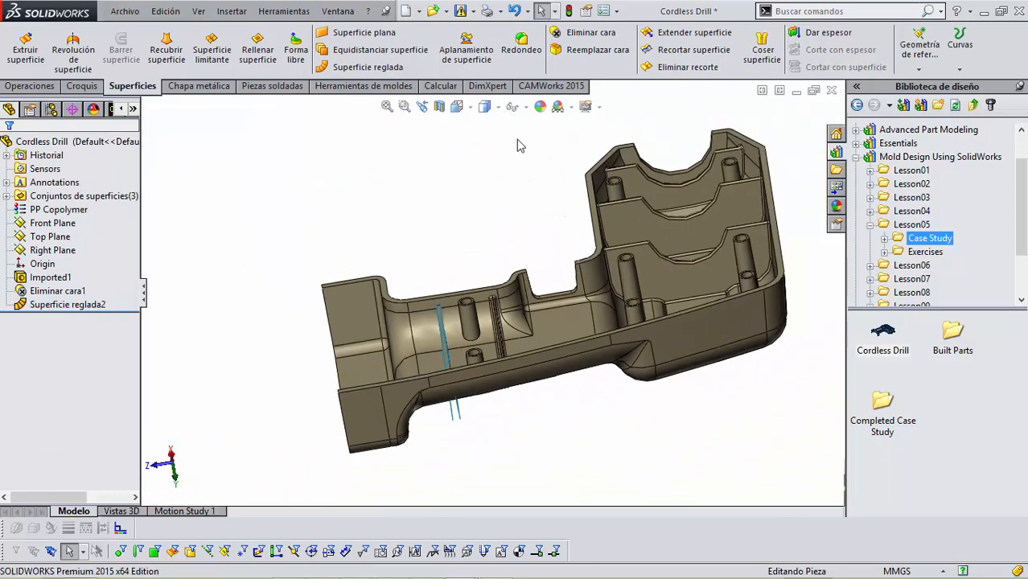
pyautogui.click(705, 55)
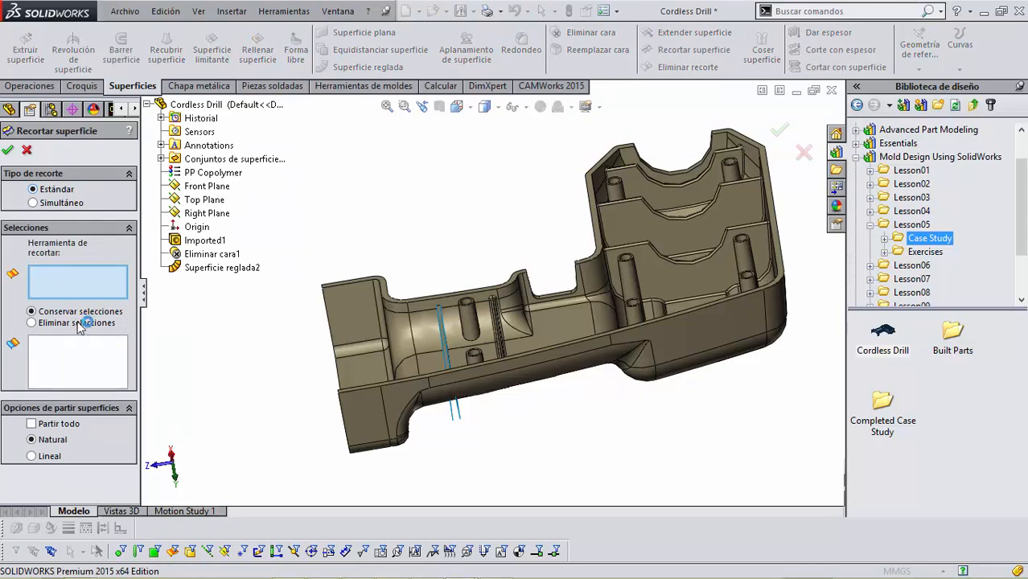
pyautogui.scroll(-3, 434, 366)
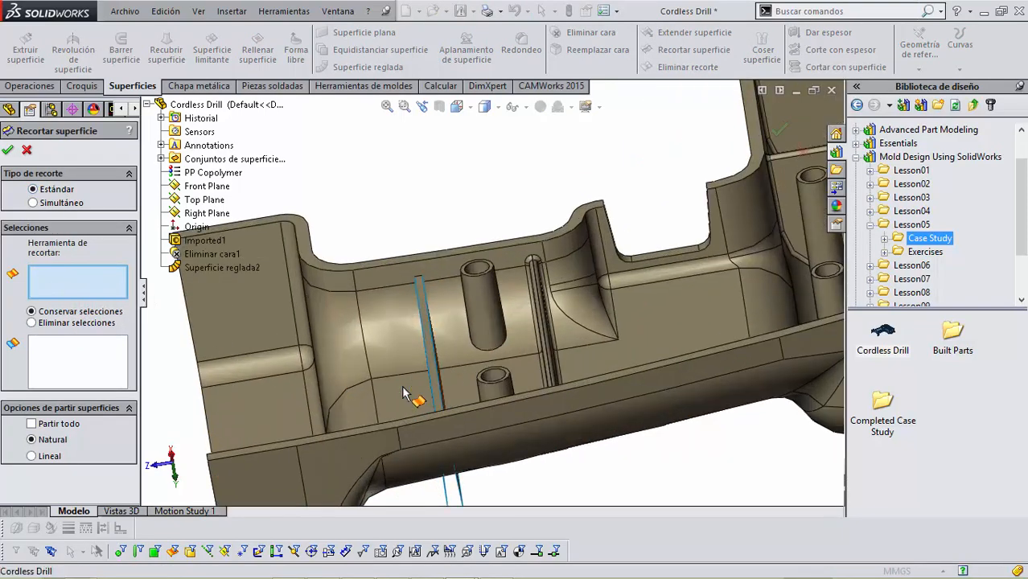
pyautogui.click(411, 341)
pyautogui.scroll(2, 385, 308)
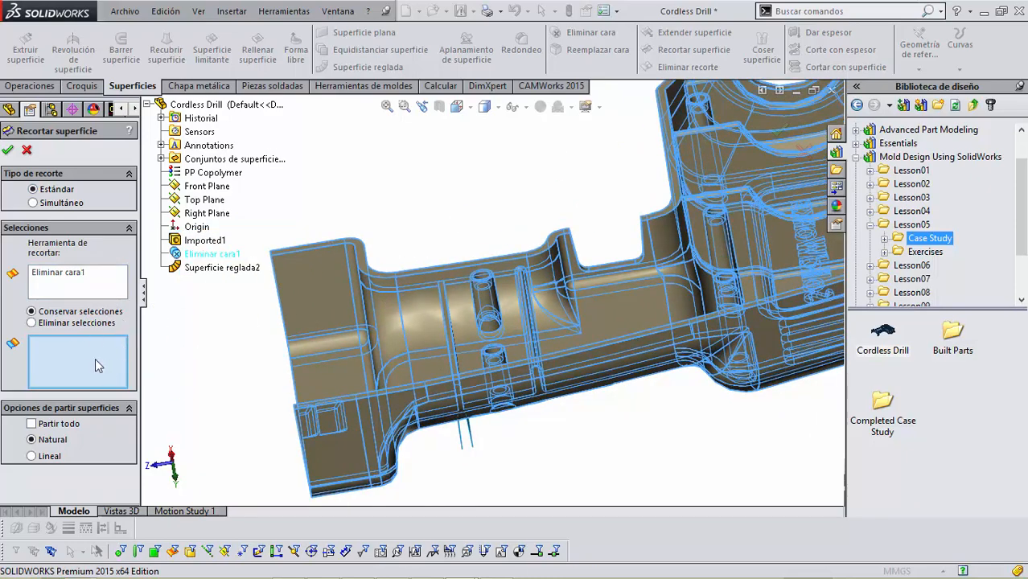
# Step: Select the portions of both ruled surfaces inside the handle as the pieces to keep in the trim
pyautogui.moveTo(581, 395)
pyautogui.mouseDown(button='middle')
pyautogui.moveTo(579, 404)
pyautogui.moveTo(597, 383)
pyautogui.mouseUp(button='middle')
pyautogui.scroll(1, 320, 196)
pyautogui.moveTo(320, 196); pyautogui.dragTo(312, 259, button='middle')
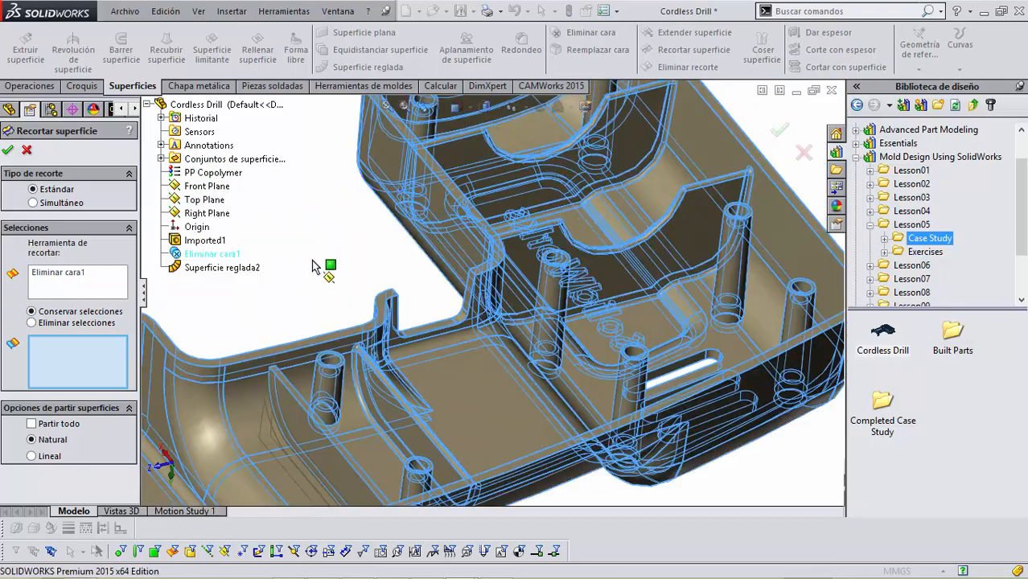
pyautogui.click(309, 438)
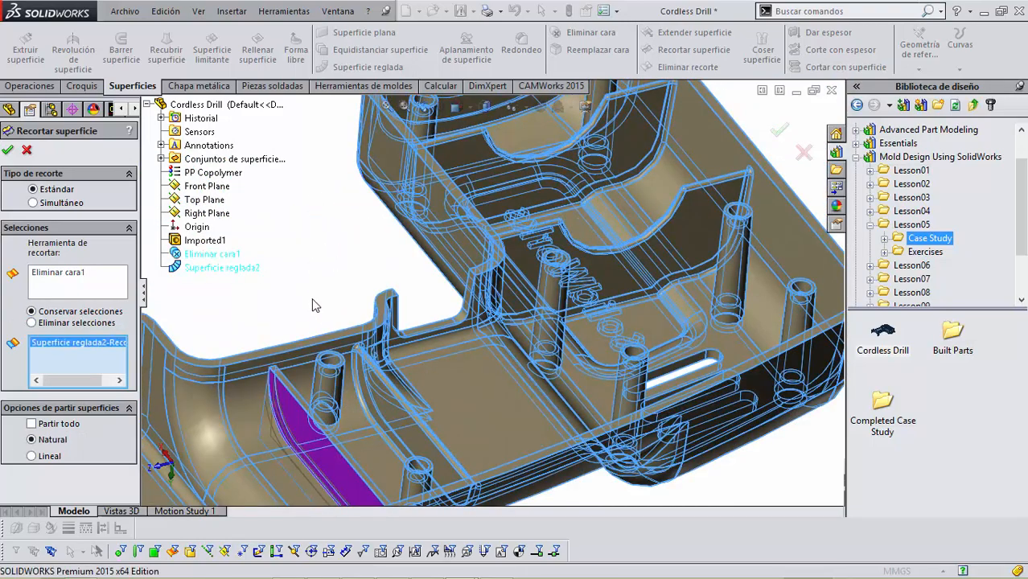
pyautogui.moveTo(311, 298); pyautogui.dragTo(289, 392, button='middle')
pyautogui.click(293, 396)
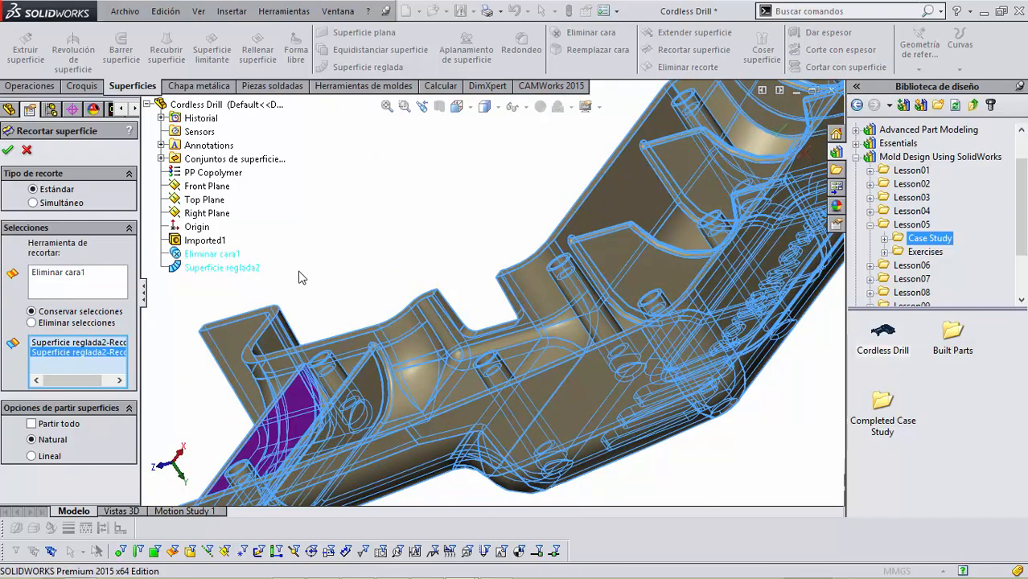
# Step: Apply the standard trim to both ruled surfaces and inspect the trimmed rib sides from outside and inside the handle
pyautogui.click(7, 152)
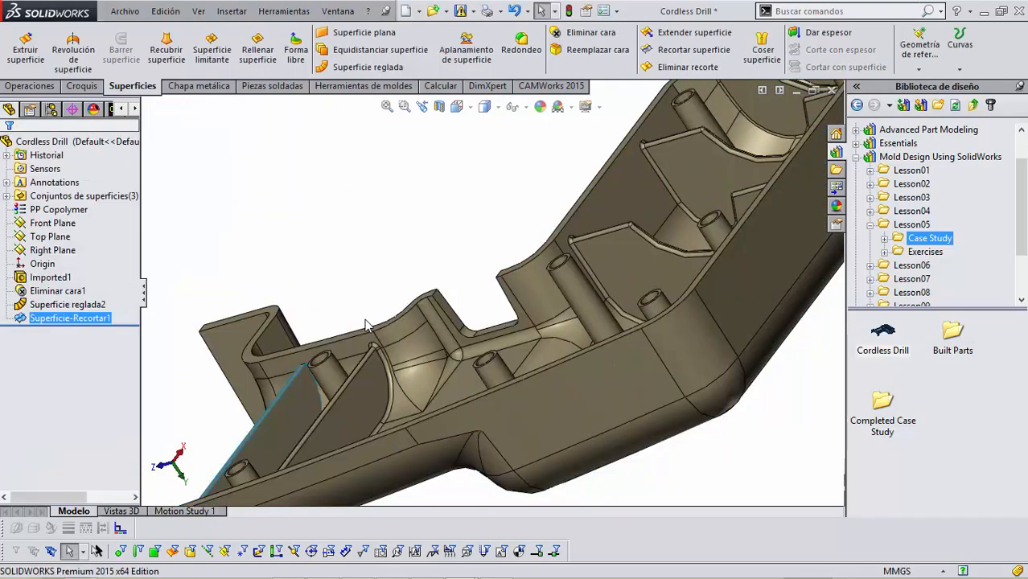
pyautogui.scroll(5, 367, 324)
pyautogui.scroll(-5, 436, 282)
pyautogui.moveTo(393, 239); pyautogui.dragTo(471, 473, button='middle')
pyautogui.scroll(-2, 436, 282)
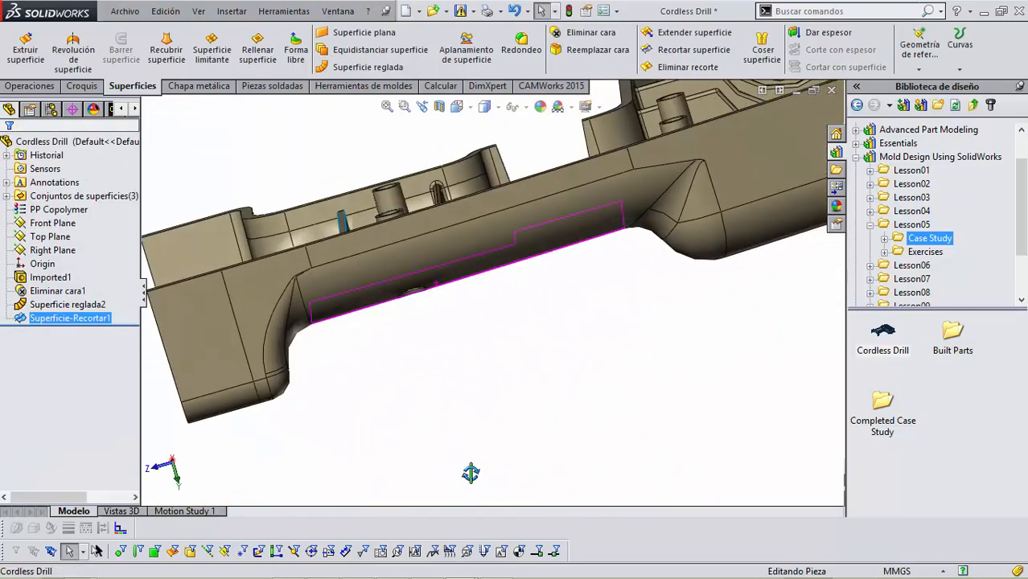
pyautogui.scroll(4, 492, 392)
pyautogui.click(493, 376)
pyautogui.moveTo(494, 377); pyautogui.dragTo(467, 354, button='middle')
pyautogui.scroll(-5, 434, 308)
pyautogui.moveTo(435, 308); pyautogui.dragTo(491, 354, button='middle')
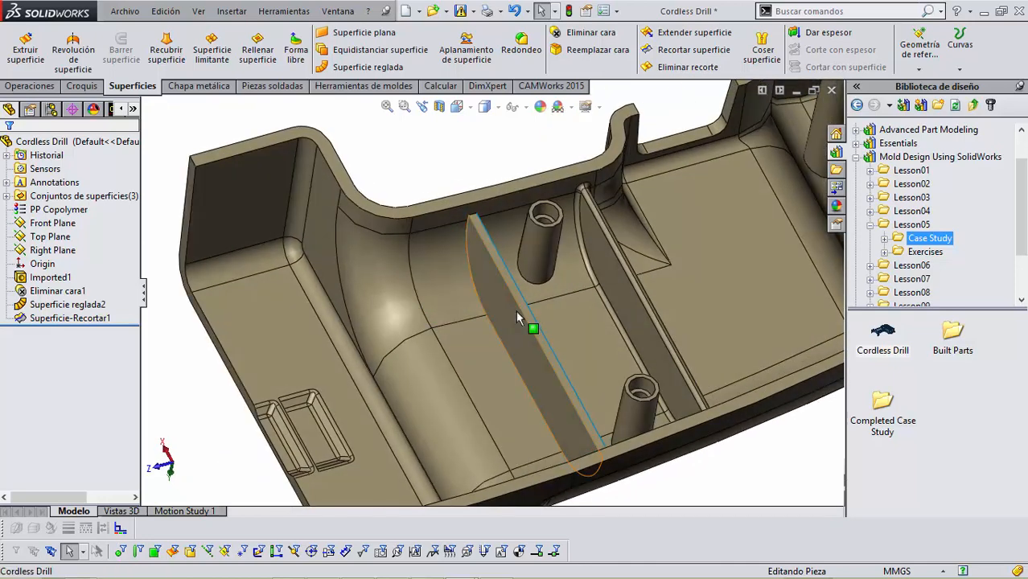
# Step: Hide a rib side surface and examine the housing faces beneath the rib and at its curved end
pyautogui.rightClick(516, 311)
pyautogui.click(561, 223)
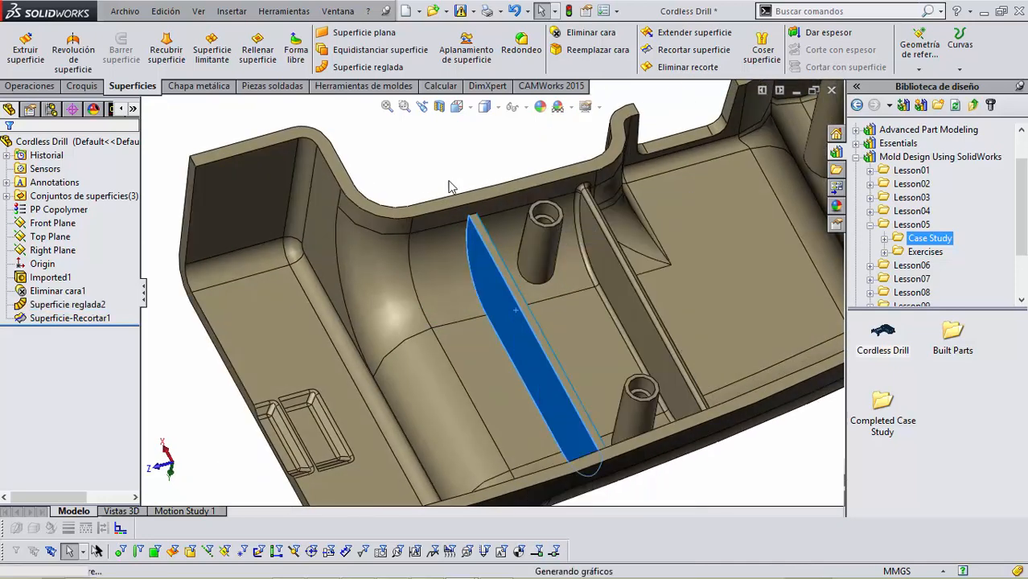
pyautogui.scroll(-5, 464, 295)
pyautogui.click(567, 384)
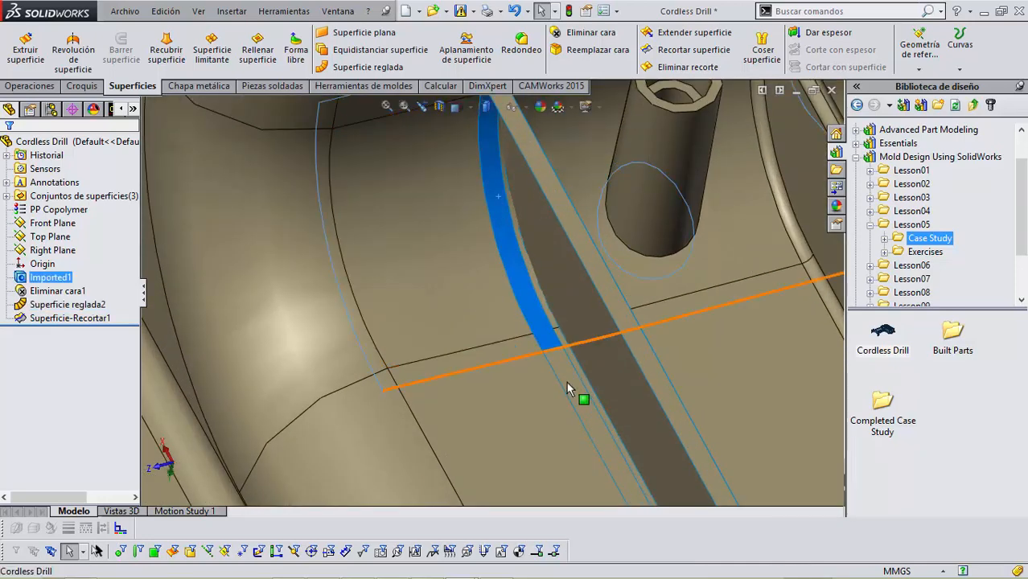
pyautogui.scroll(5, 567, 388)
pyautogui.moveTo(568, 391); pyautogui.dragTo(617, 453, button='middle')
pyautogui.scroll(-5, 619, 457)
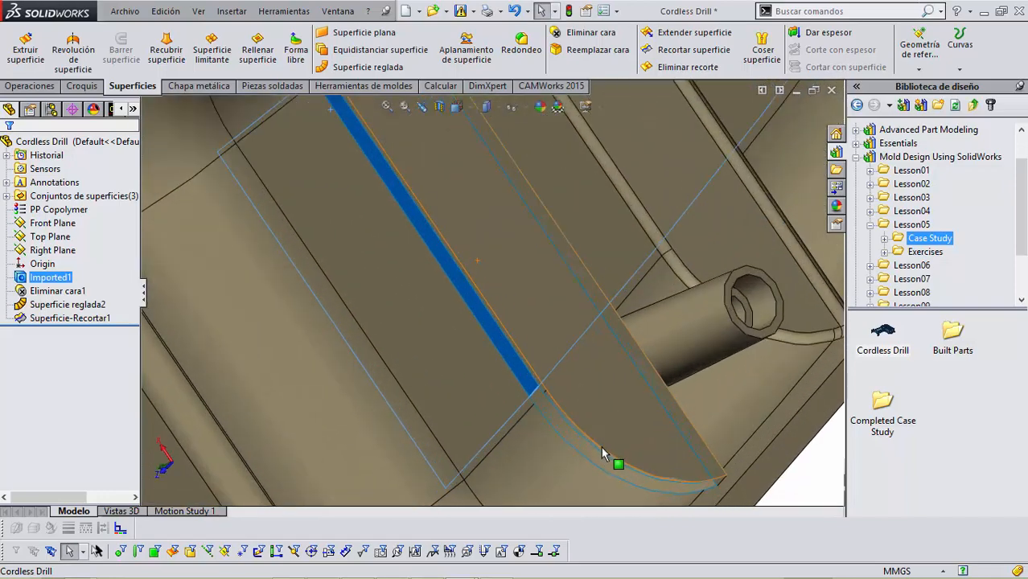
pyautogui.click(589, 454)
pyautogui.press('Escape')
# Step: Start a mutual Trim Surface that keeps selections and pick the housing surface body as the first trimming surface
pyautogui.scroll(8, 348, 332)
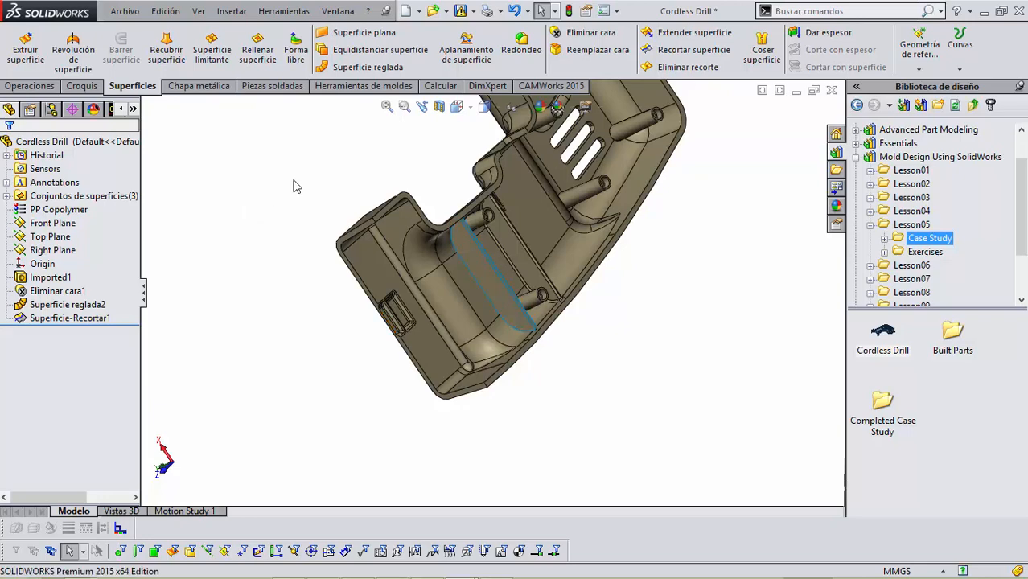
pyautogui.moveTo(371, 188); pyautogui.dragTo(404, 179, button='middle')
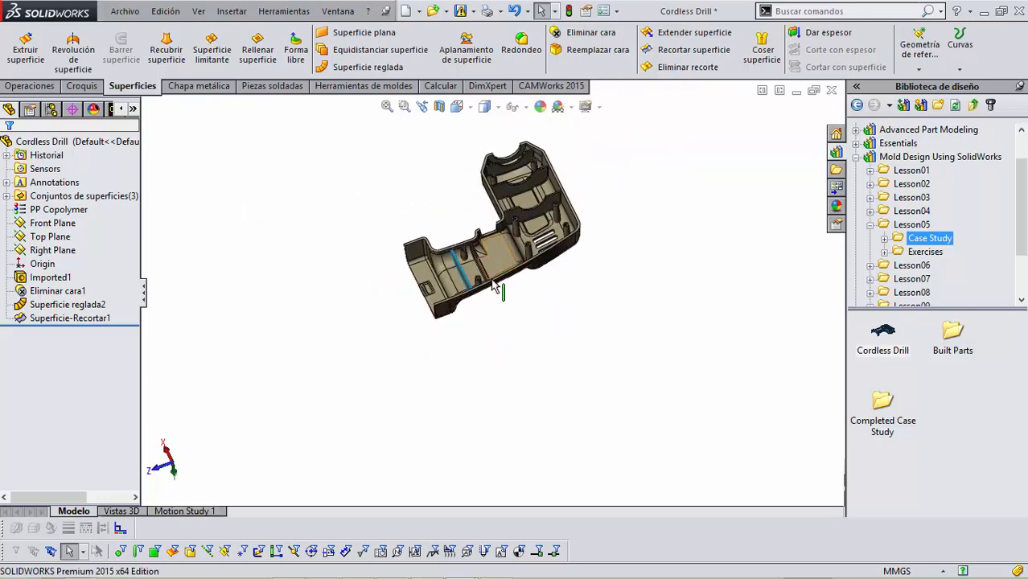
pyautogui.moveTo(485, 246); pyautogui.dragTo(449, 188, button='middle')
pyautogui.scroll(3, 441, 169)
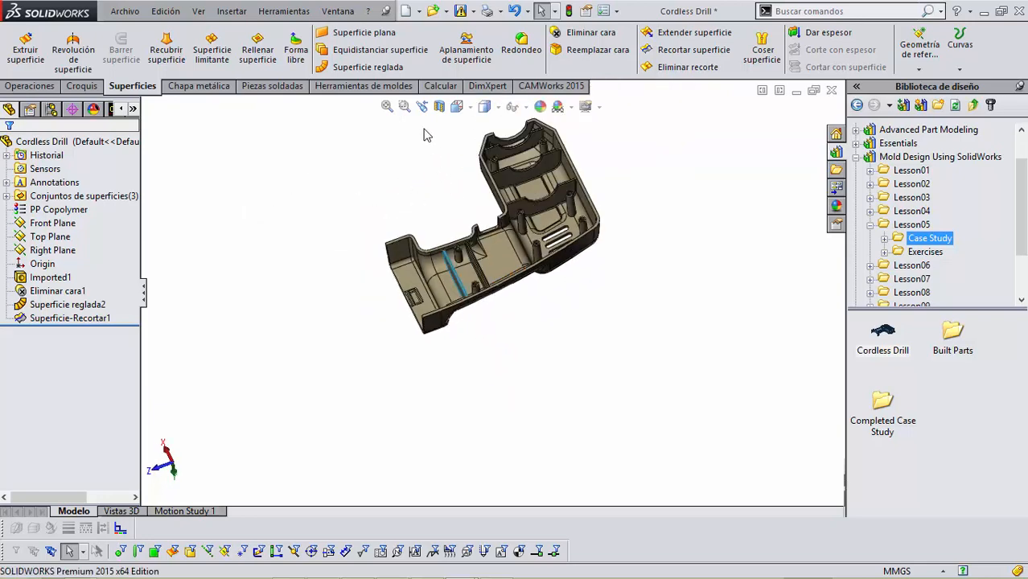
pyautogui.click(682, 50)
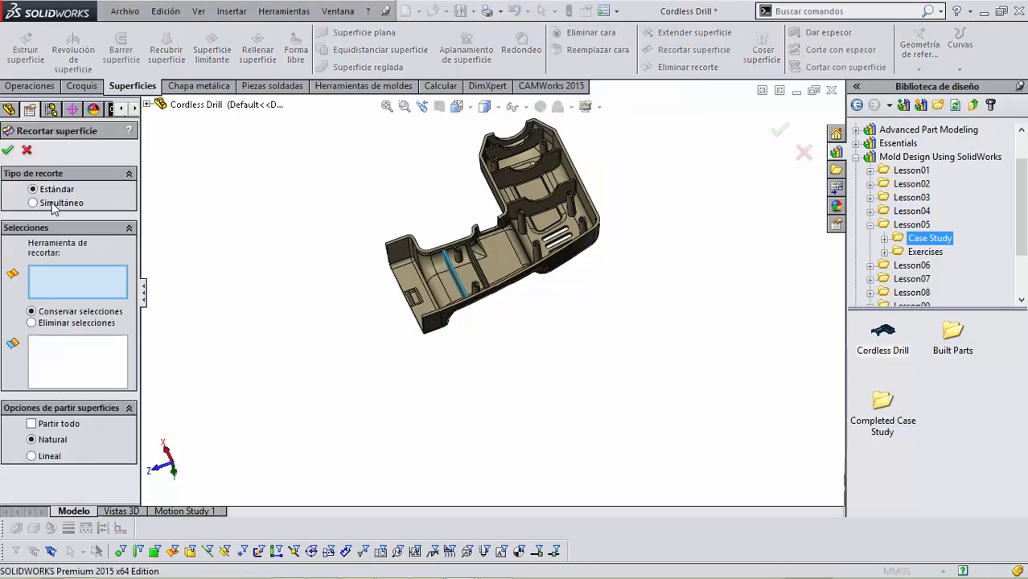
pyautogui.click(32, 203)
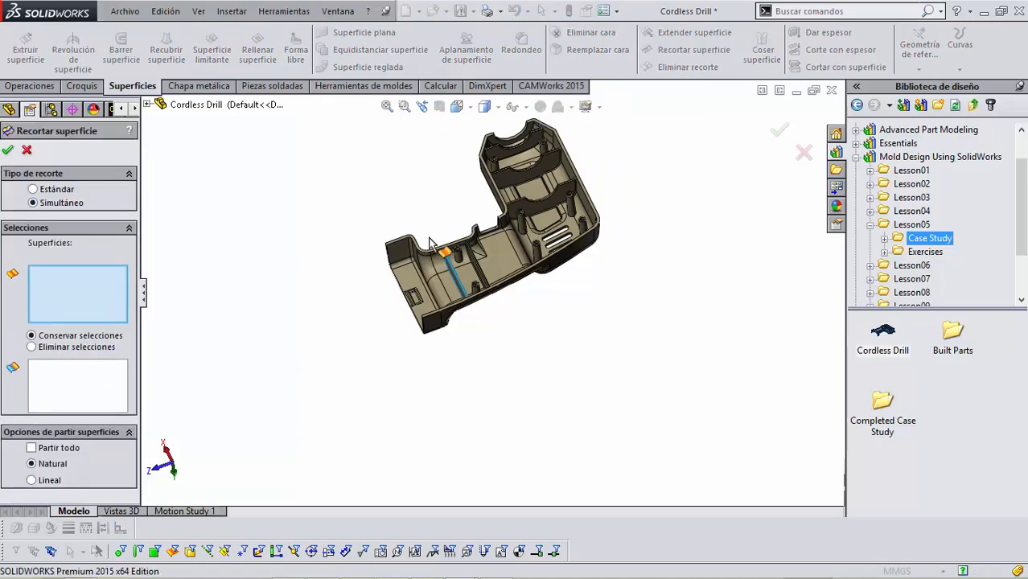
pyautogui.scroll(-3, 498, 245)
pyautogui.scroll(-3, 499, 246)
pyautogui.click(330, 404)
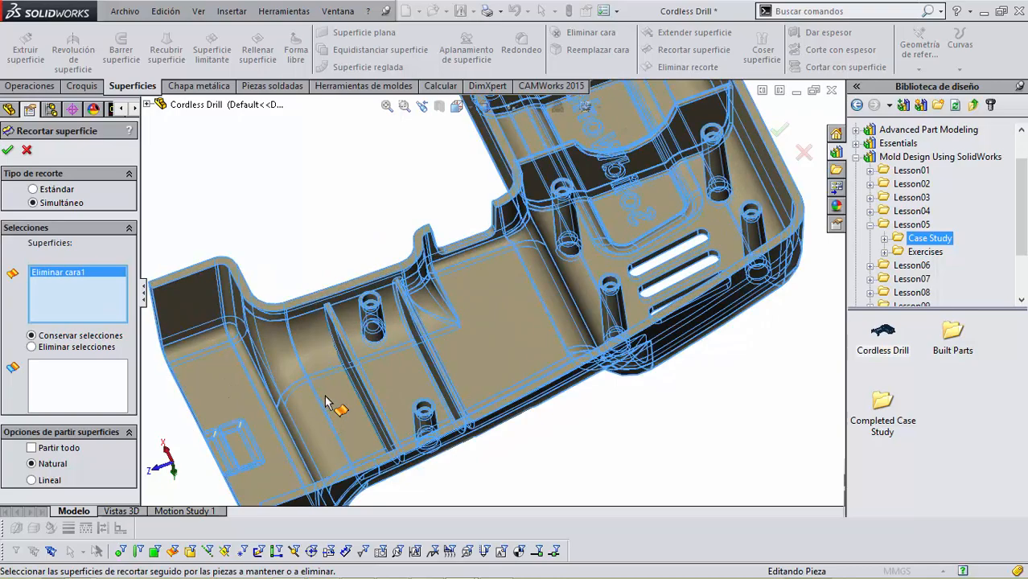
# Step: Add the two trimmed rib side surfaces to the surfaces of the mutual trim
pyautogui.moveTo(328, 404); pyautogui.dragTo(298, 354, button='middle')
pyautogui.scroll(-3, 294, 371)
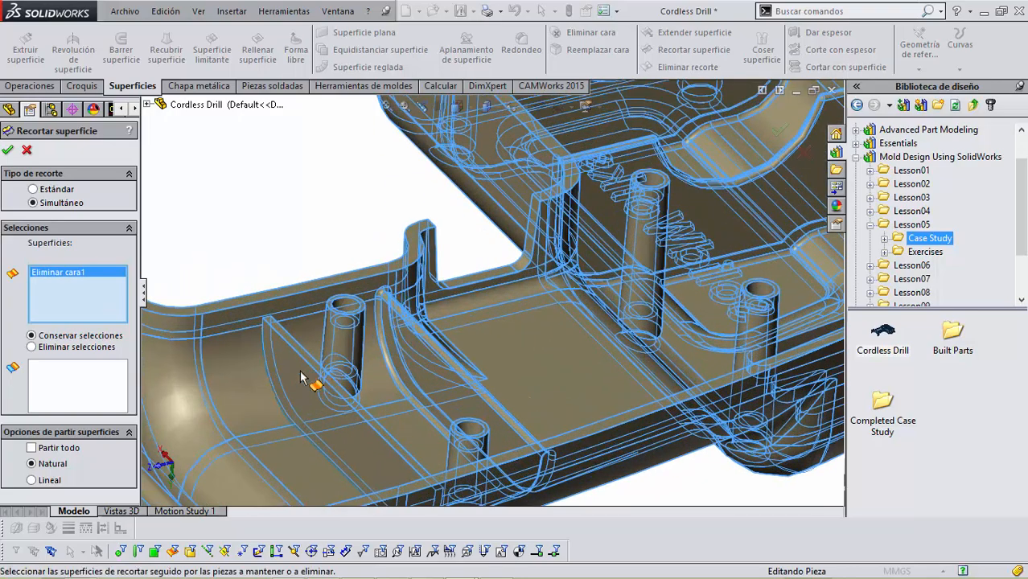
pyautogui.click(285, 382)
pyautogui.scroll(3, 376, 334)
pyautogui.moveTo(377, 333); pyautogui.dragTo(306, 360, button='middle')
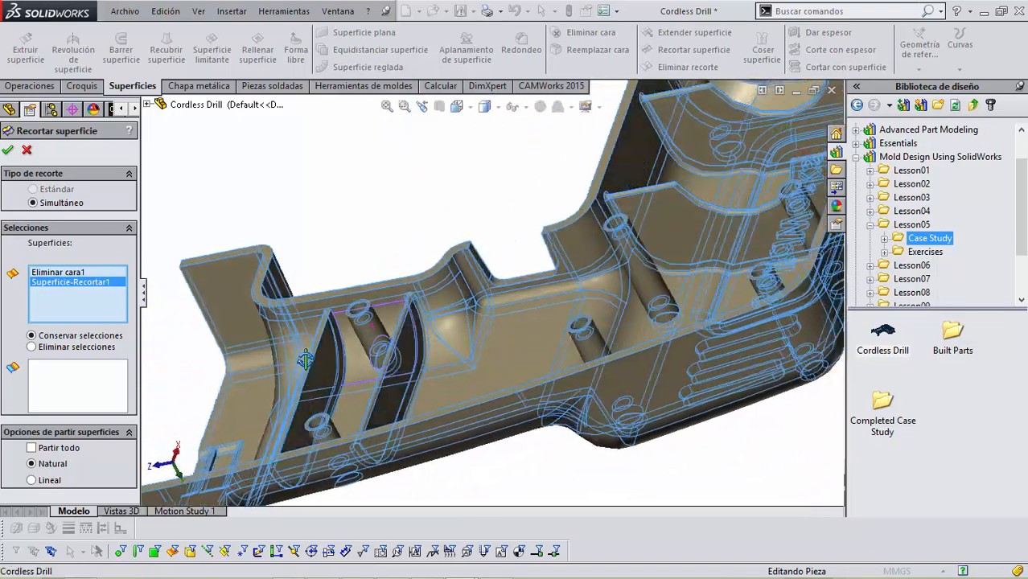
pyautogui.scroll(-3, 356, 353)
pyautogui.click(357, 352)
pyautogui.scroll(2, 356, 352)
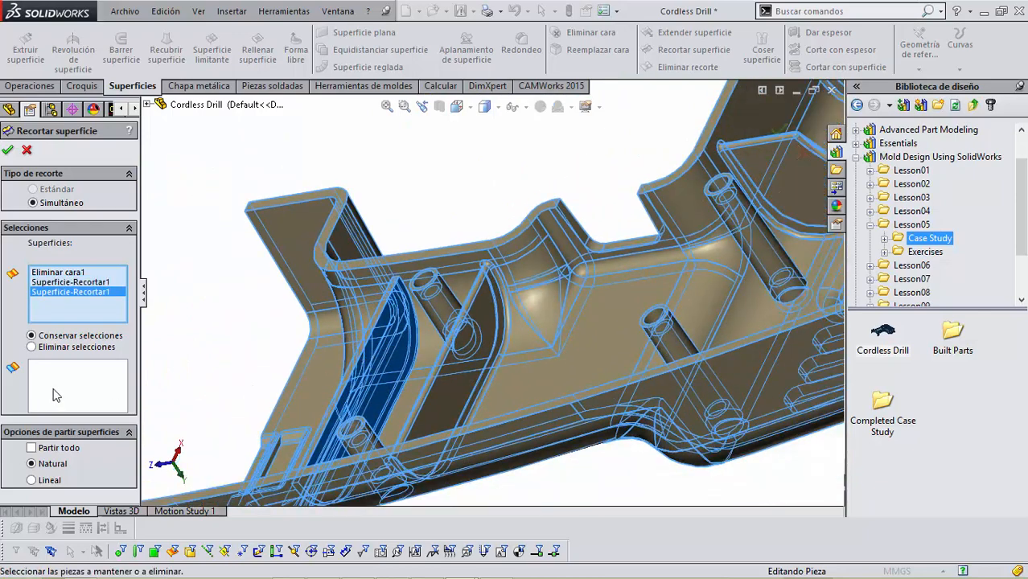
# Step: Select the housing and both rib side surfaces as the pieces to keep and apply the mutual trim
pyautogui.click(55, 392)
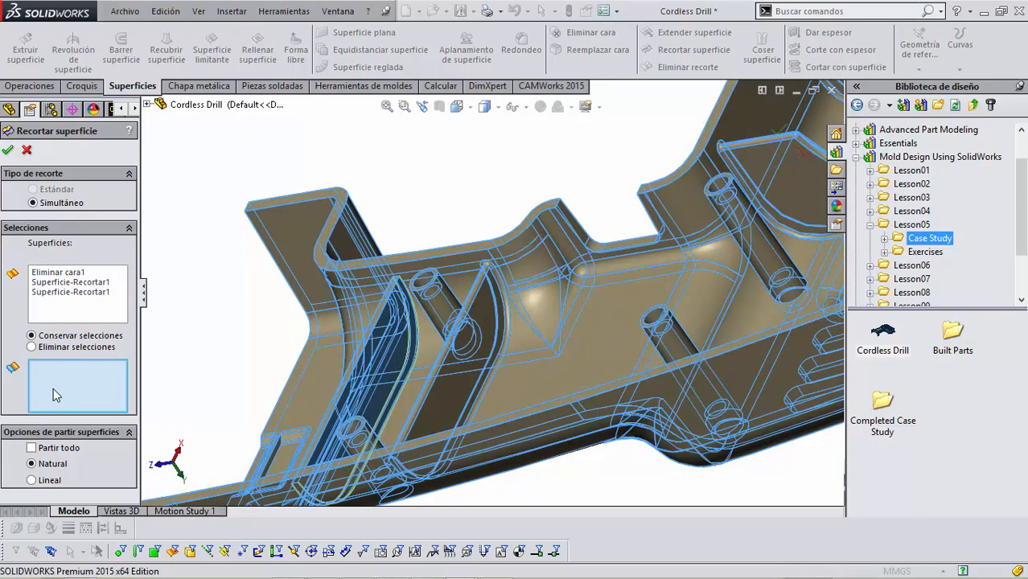
pyautogui.click(314, 364)
pyautogui.moveTo(316, 362); pyautogui.dragTo(523, 354, button='middle')
pyautogui.click(547, 365)
pyautogui.click(522, 354)
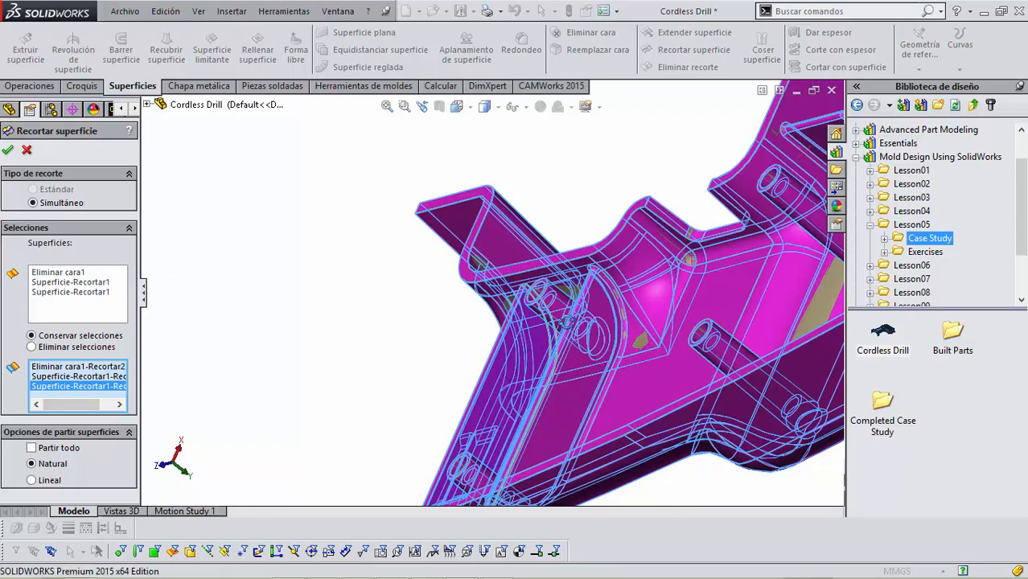
pyautogui.moveTo(567, 322); pyautogui.dragTo(473, 372, button='middle')
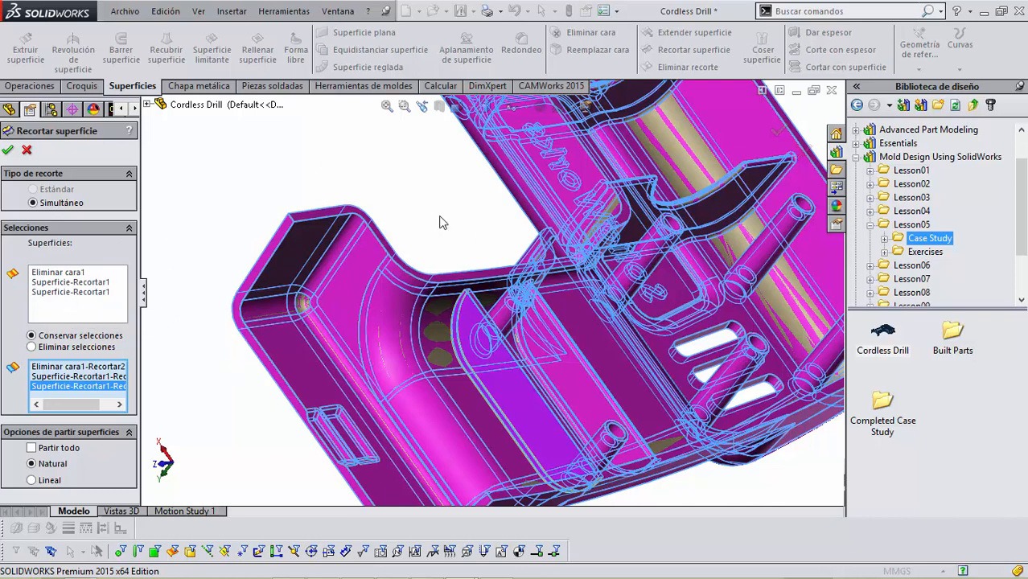
pyautogui.click(8, 150)
# Step: Test hiding the body of the rib's side face and highlight the trimmed body in the surface bodies folder
pyautogui.rightClick(514, 383)
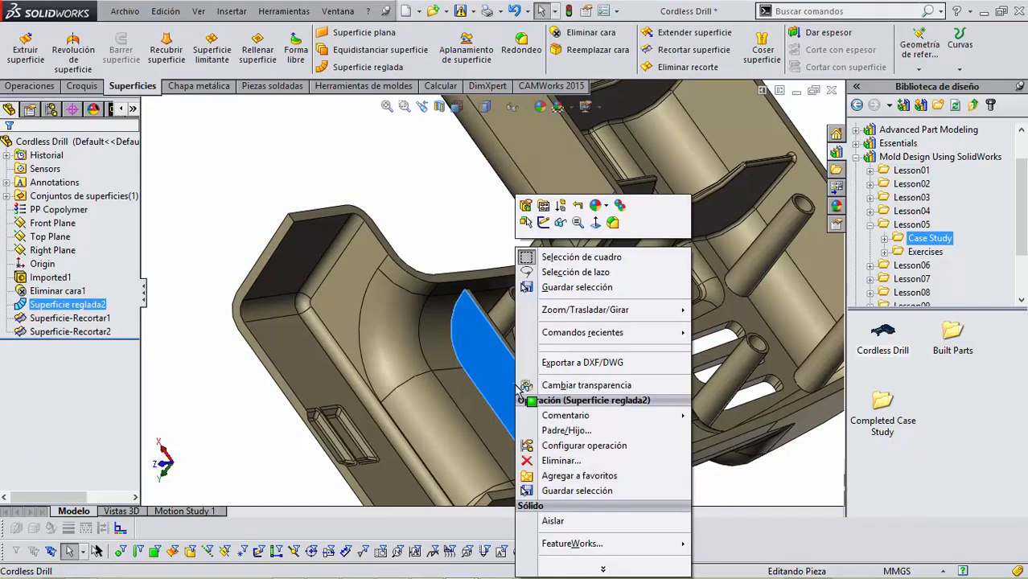
pyautogui.click(560, 223)
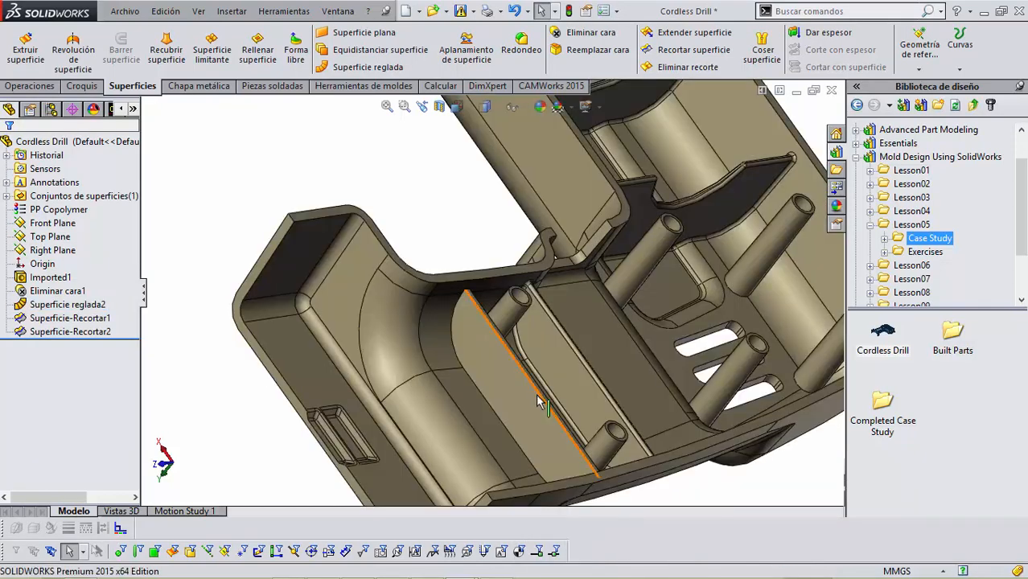
pyautogui.moveTo(515, 380); pyautogui.dragTo(515, 232, button='middle')
pyautogui.scroll(-5, 494, 235)
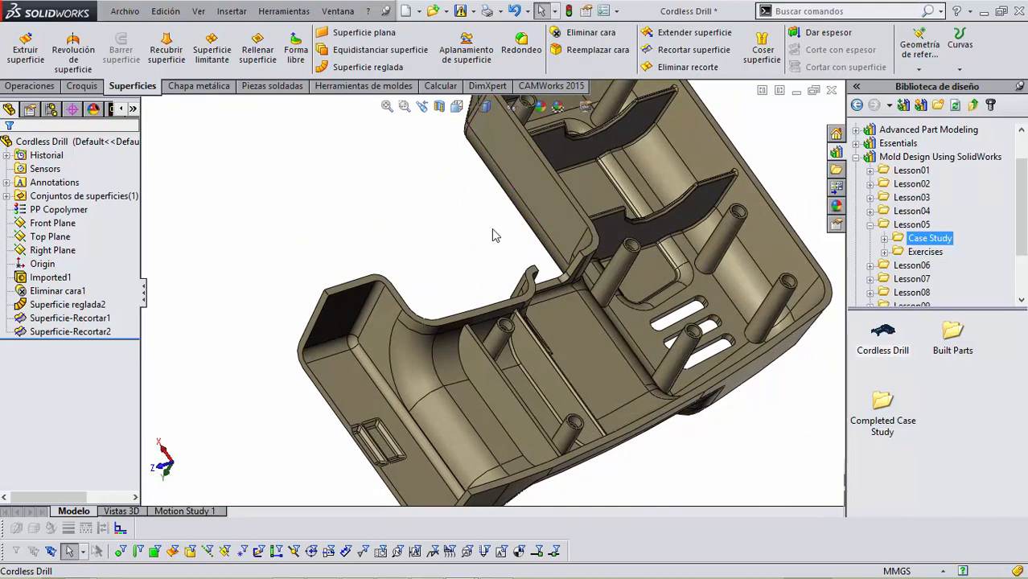
pyautogui.click(6, 197)
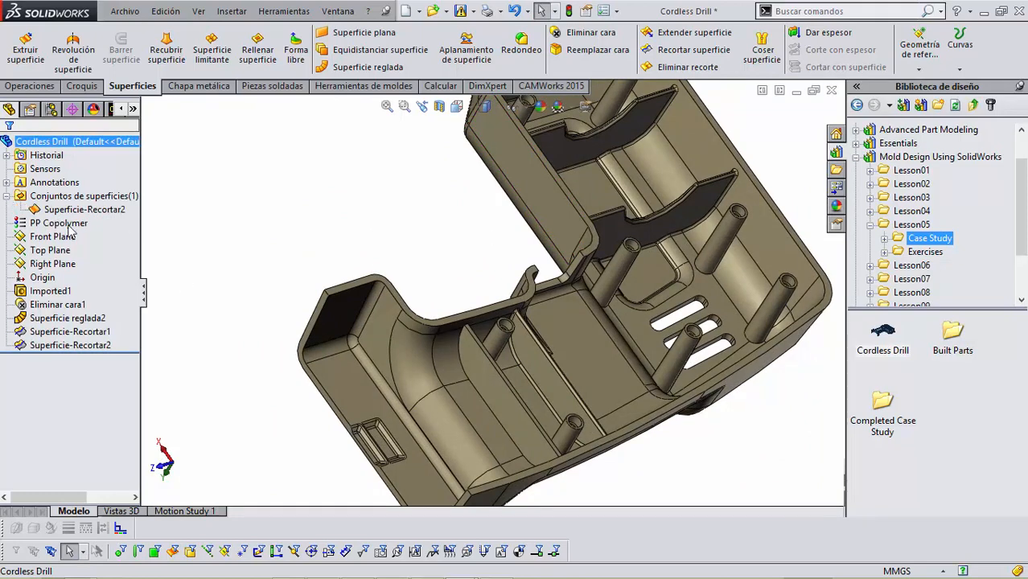
pyautogui.click(87, 210)
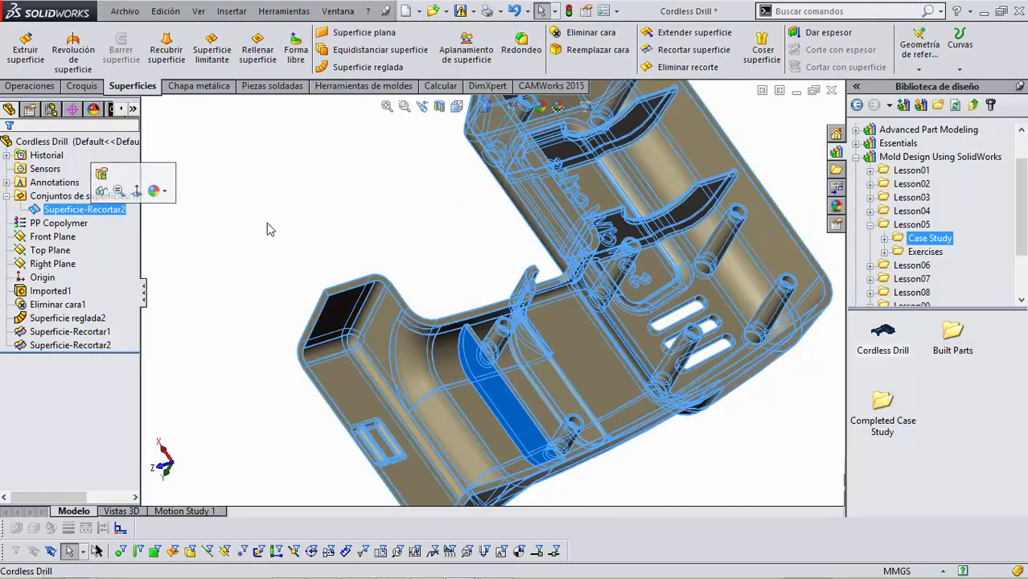
pyautogui.click(299, 206)
pyautogui.scroll(3, 362, 214)
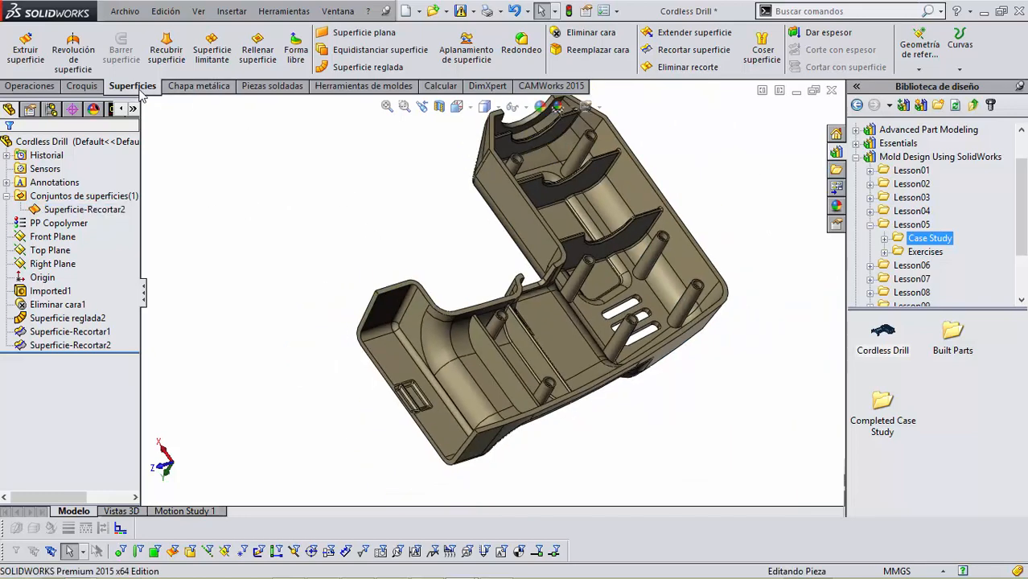
# Step: Thicken the trimmed housing surface with the option to create a solid from the enclosed volume
pyautogui.click(829, 33)
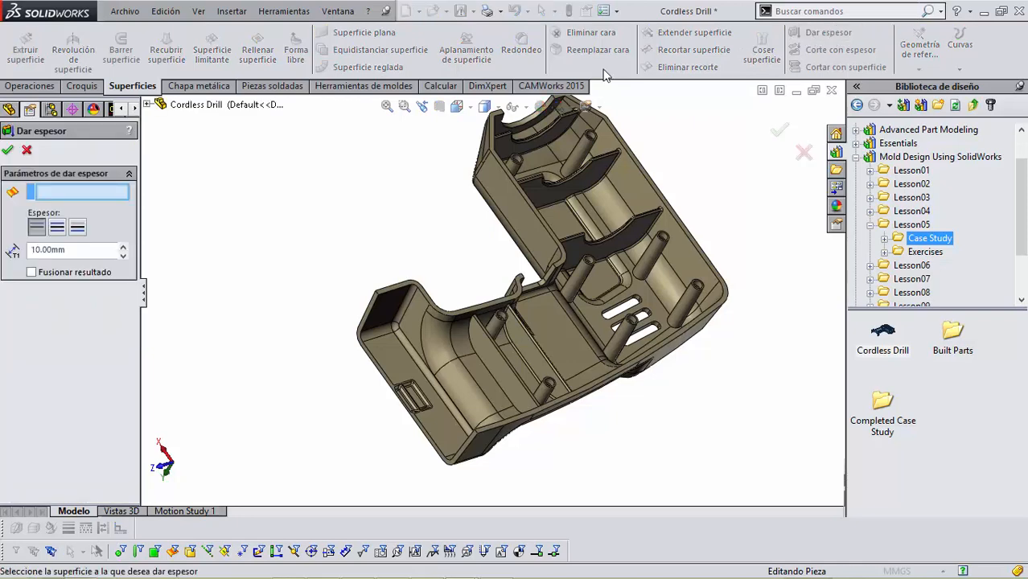
pyautogui.click(457, 337)
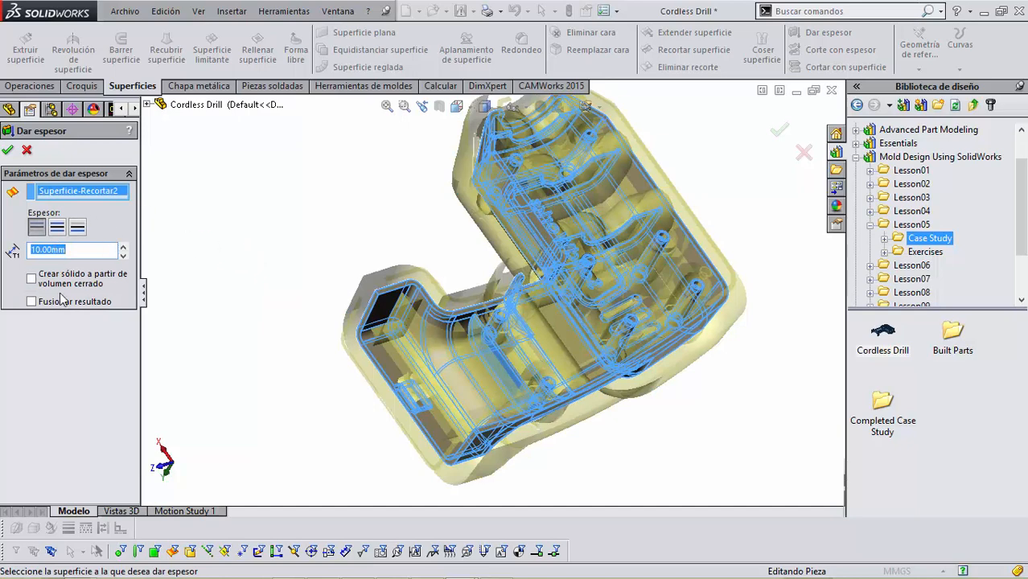
pyautogui.click(32, 279)
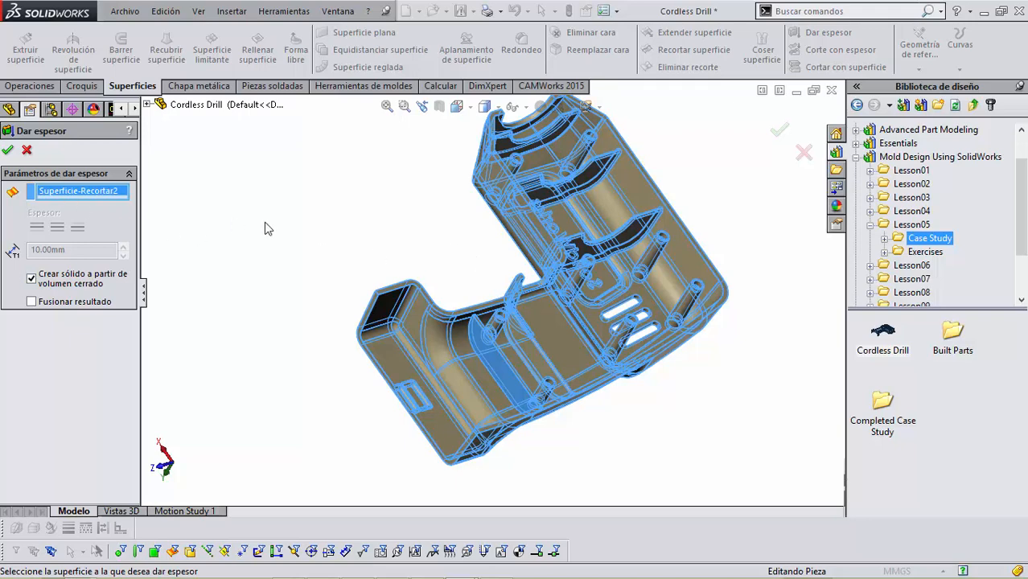
pyautogui.click(9, 151)
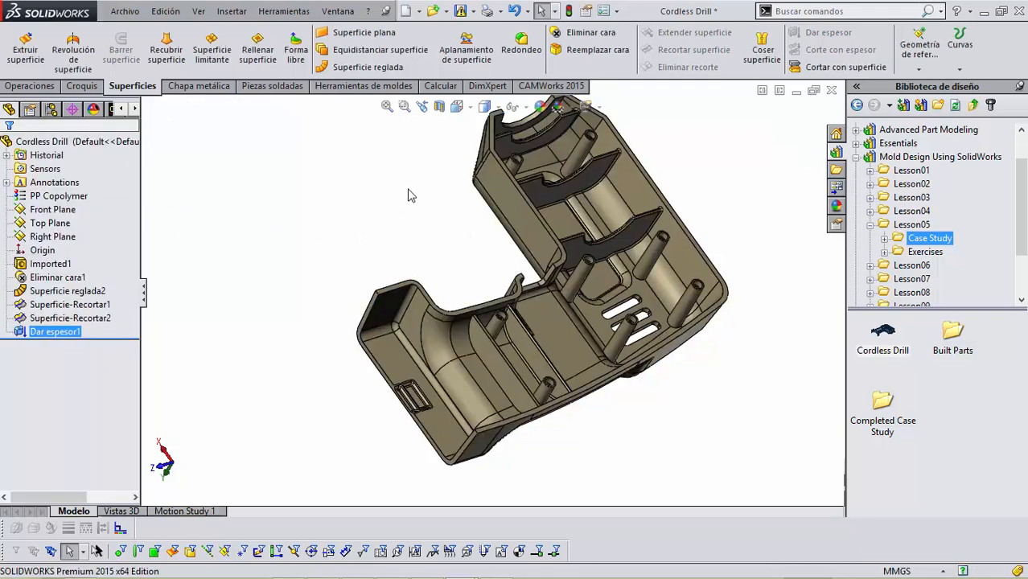
# Step: Cut the housing with a section view parallel to the Front Plane at an offset of -29 mm
pyautogui.click(439, 108)
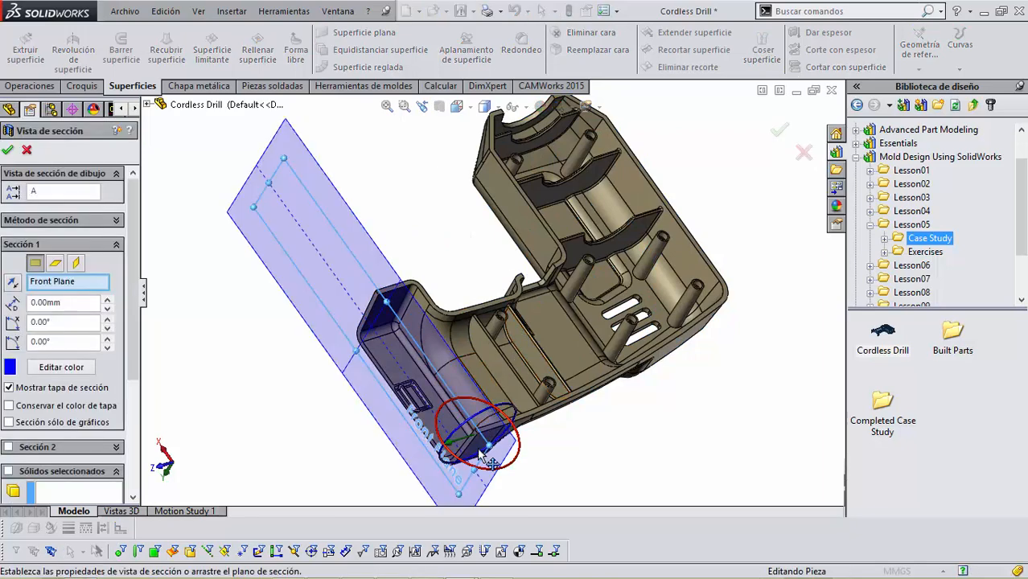
pyautogui.moveTo(348, 247); pyautogui.dragTo(407, 249, button='middle')
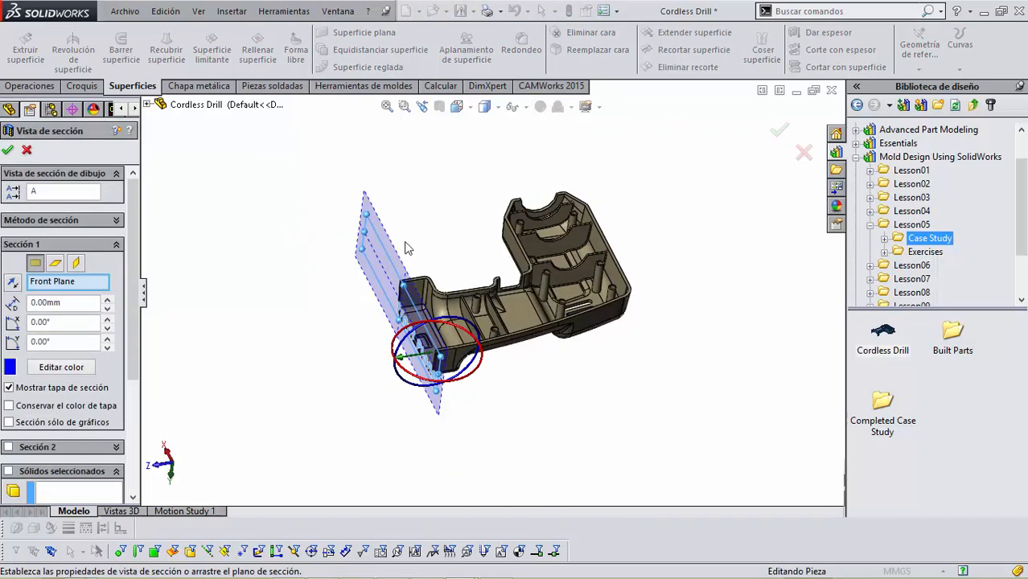
pyautogui.moveTo(402, 362); pyautogui.dragTo(447, 370)
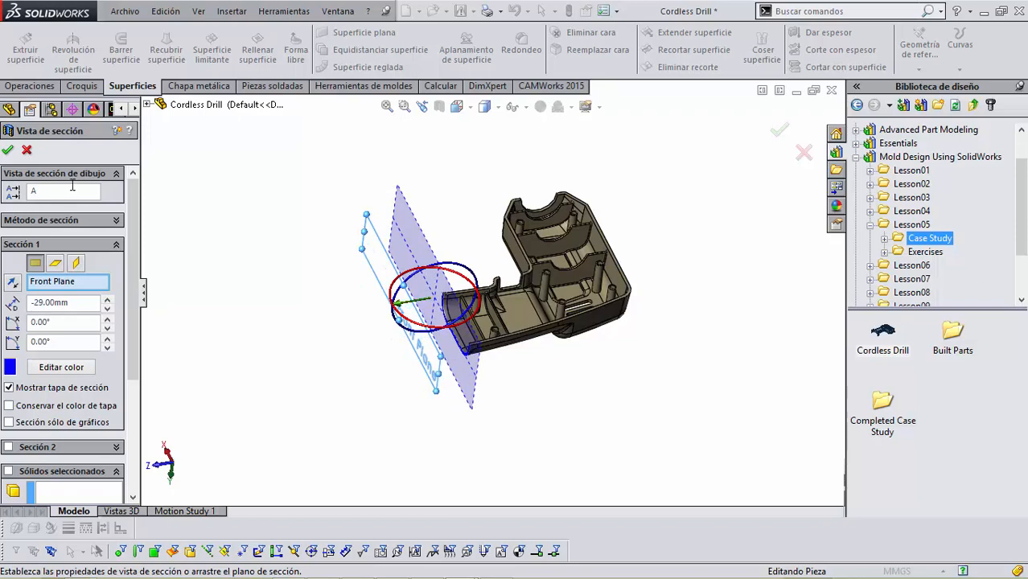
pyautogui.click(9, 154)
pyautogui.scroll(-7, 480, 290)
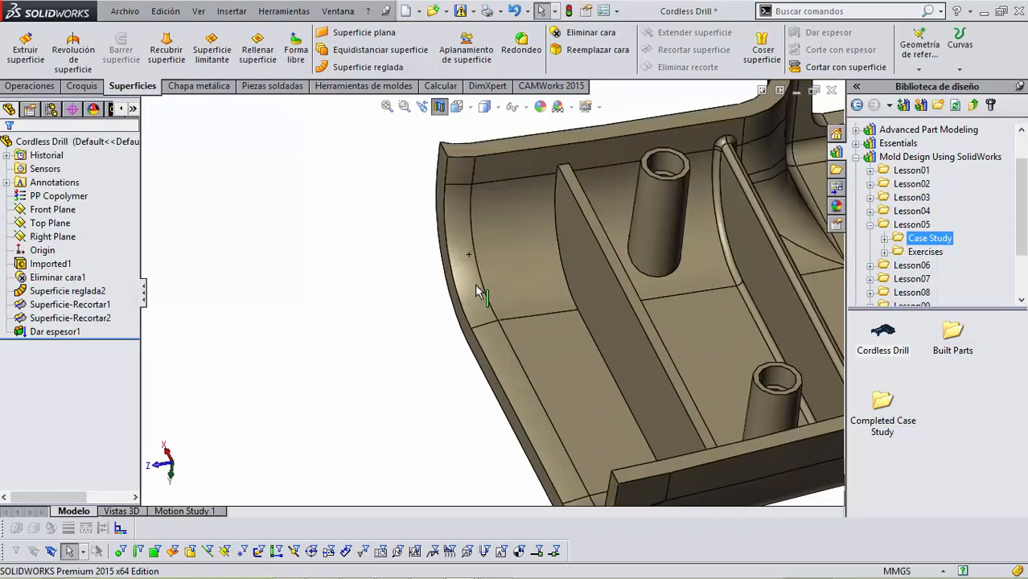
# Step: Examine the sectioned handle wall and rib from several angles and turn the section view off
pyautogui.moveTo(481, 290); pyautogui.dragTo(544, 275, button='middle')
pyautogui.scroll(5, 547, 276)
pyautogui.moveTo(657, 284); pyautogui.dragTo(654, 325, button='middle')
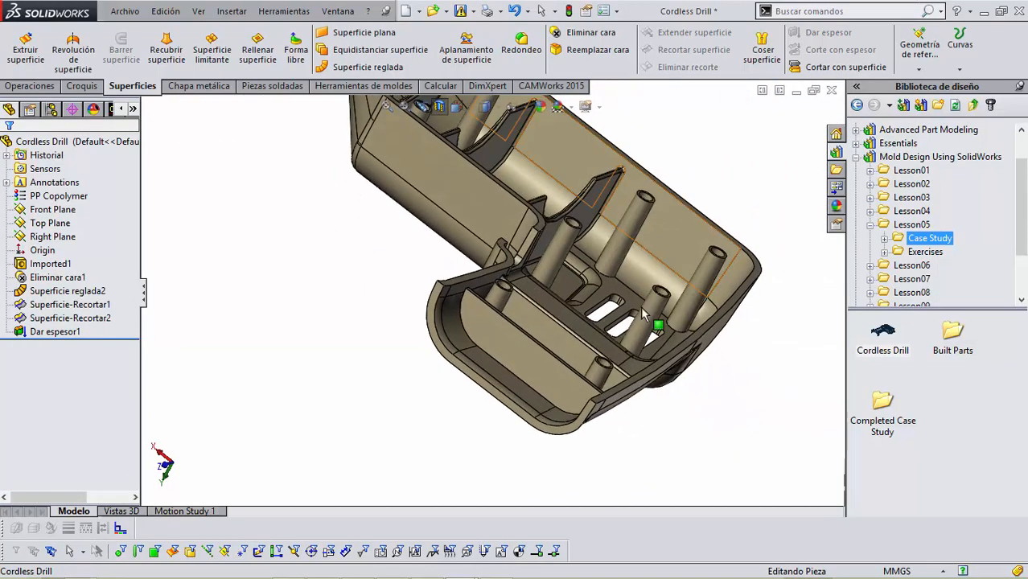
pyautogui.scroll(3, 653, 323)
pyautogui.click(439, 106)
# Step: Switch to the completed reference part and examine its Thicken1, Fillet1 and Fillet2 features on the handle rib
pyautogui.moveTo(368, 231); pyautogui.dragTo(362, 260, button='middle')
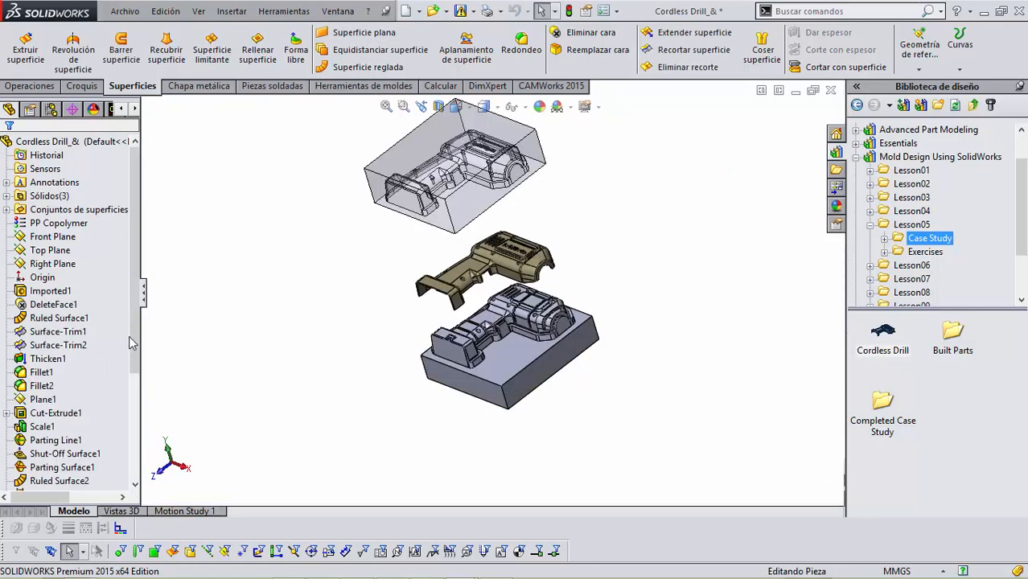
pyautogui.scroll(-1, 131, 344)
pyautogui.click(53, 332)
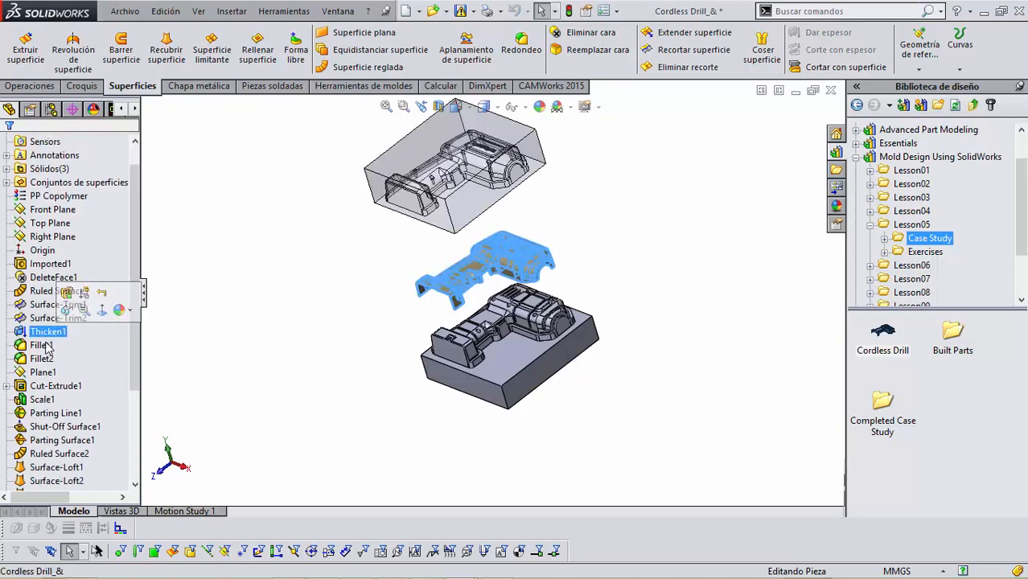
pyautogui.click(47, 346)
pyautogui.click(41, 360)
pyautogui.scroll(-6, 465, 270)
pyautogui.moveTo(467, 313); pyautogui.dragTo(511, 194, button='middle')
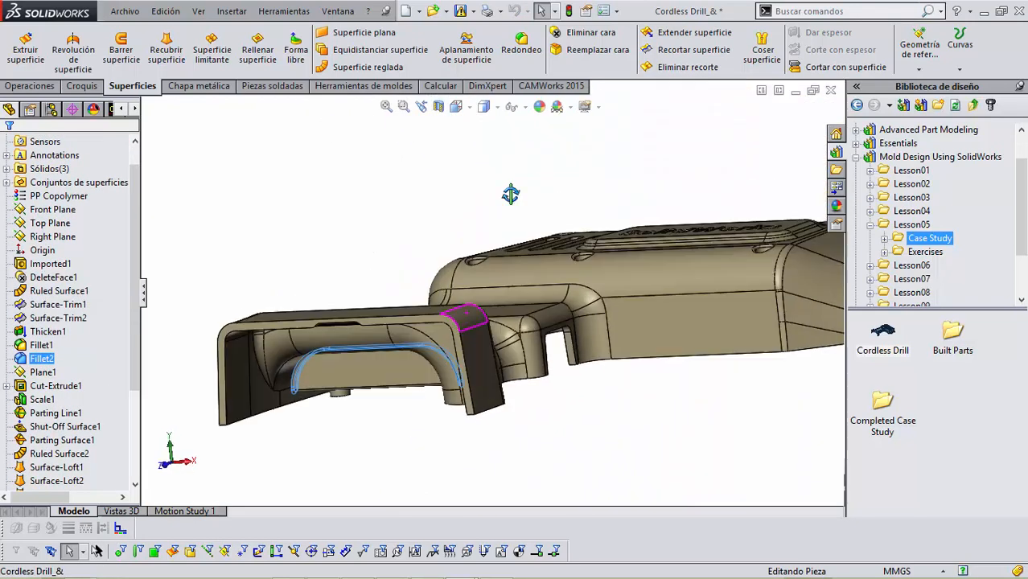
# Step: Return to the working part and compare the repaired rib's side face with that of the neighbouring filleted rib
pyautogui.click(338, 10)
pyautogui.click(360, 160)
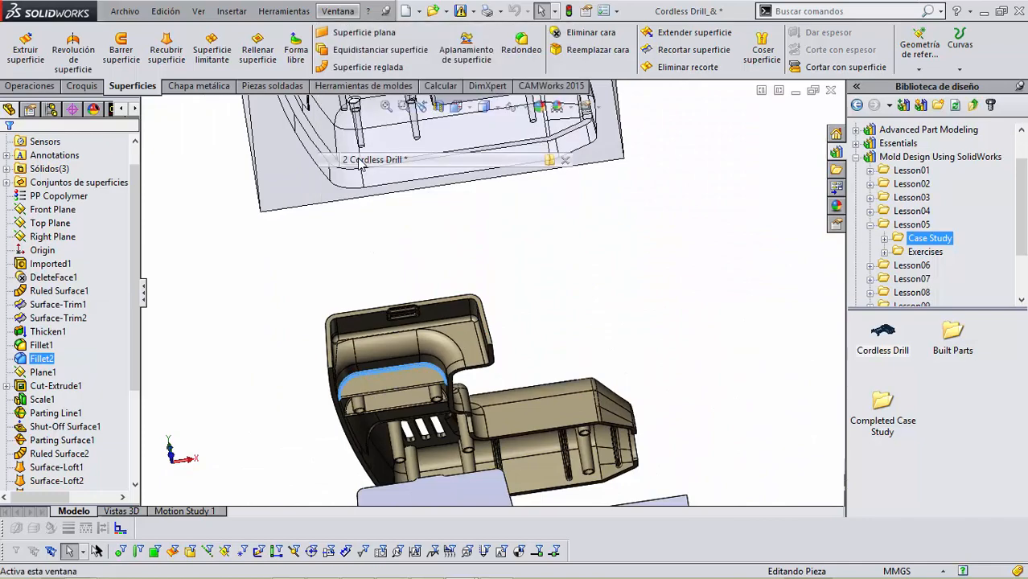
pyautogui.scroll(-6, 500, 292)
pyautogui.moveTo(507, 291); pyautogui.dragTo(420, 385, button='middle')
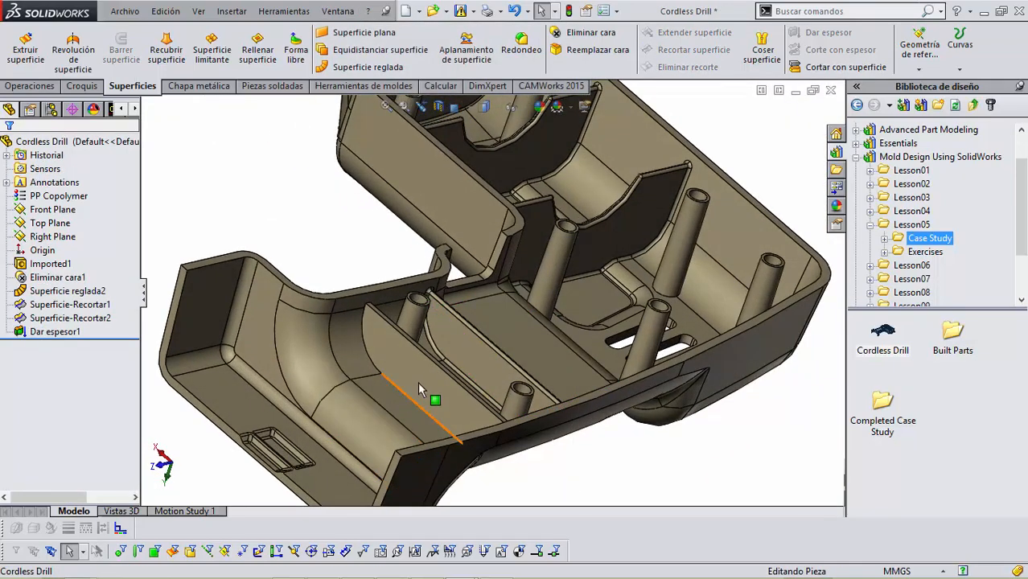
pyautogui.click(420, 387)
pyautogui.scroll(-5, 487, 323)
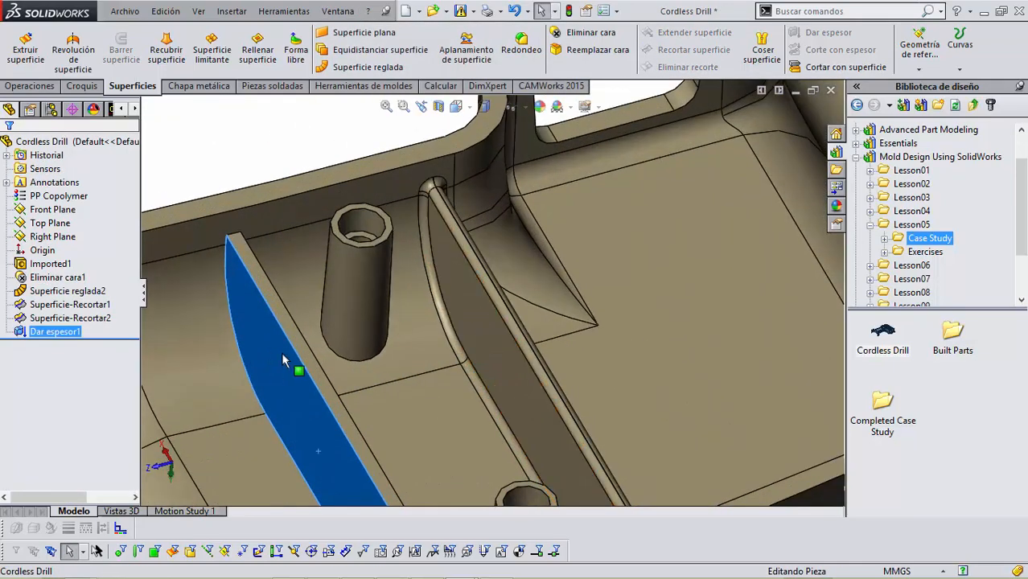
pyautogui.click(474, 325)
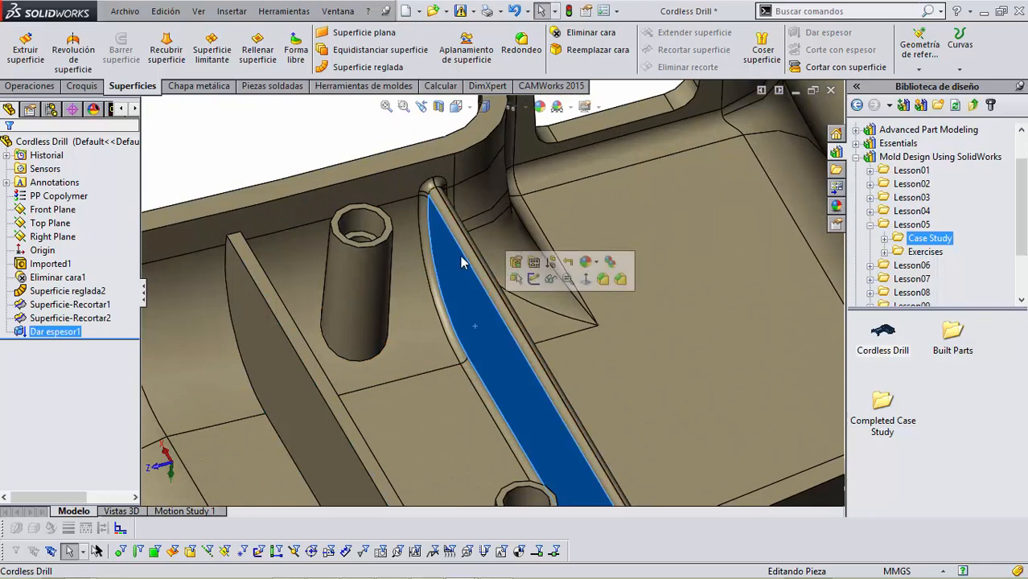
pyautogui.scroll(6, 460, 257)
pyautogui.click(382, 191)
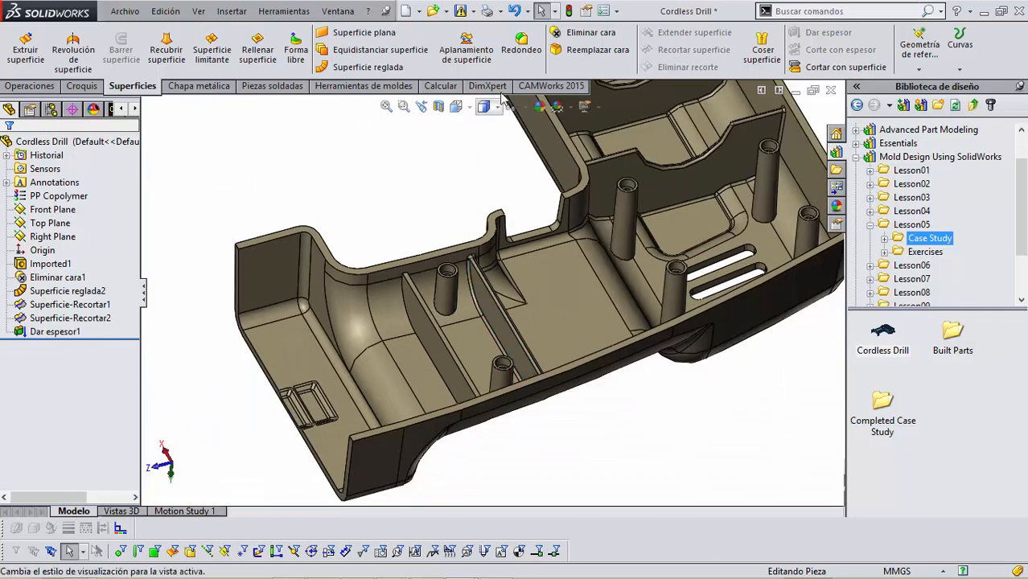
# Step: Round the base and upper edges of the repaired handle rib with a symmetric 0.762 mm fillet and tangent propagation
pyautogui.click(522, 44)
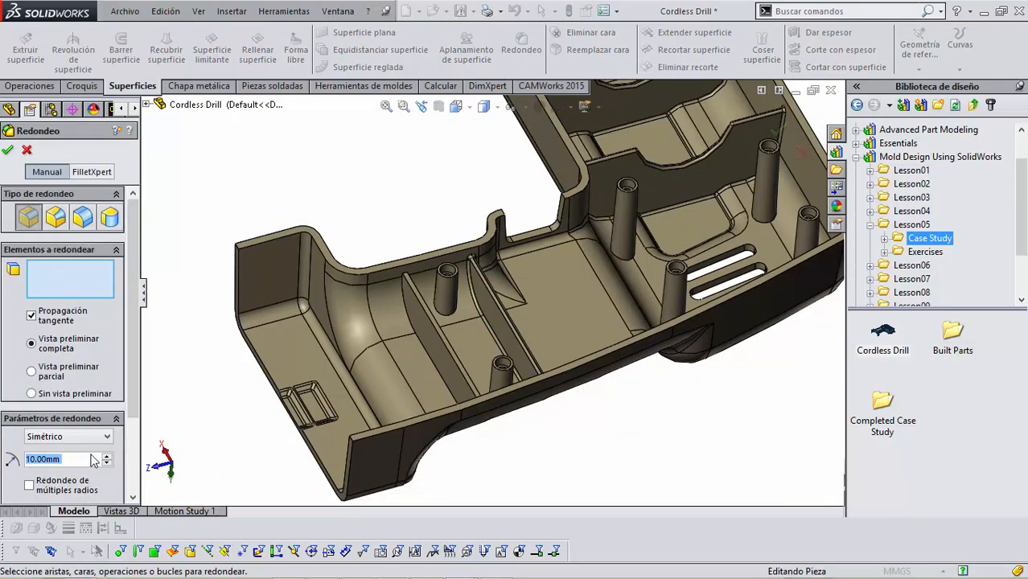
pyautogui.press('BackSpace')
pyautogui.write('.762mm')
pyautogui.click(429, 324)
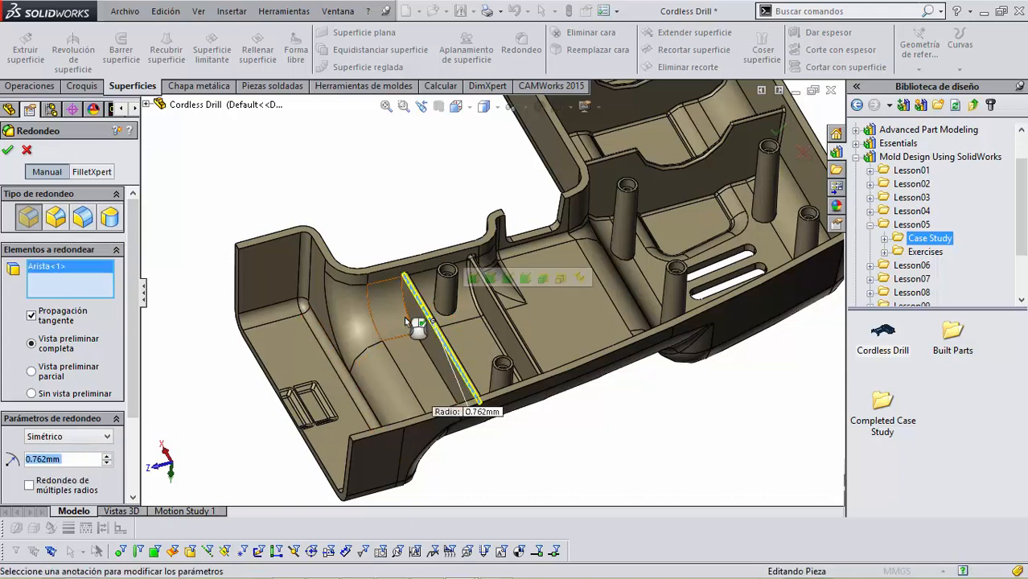
pyautogui.click(431, 361)
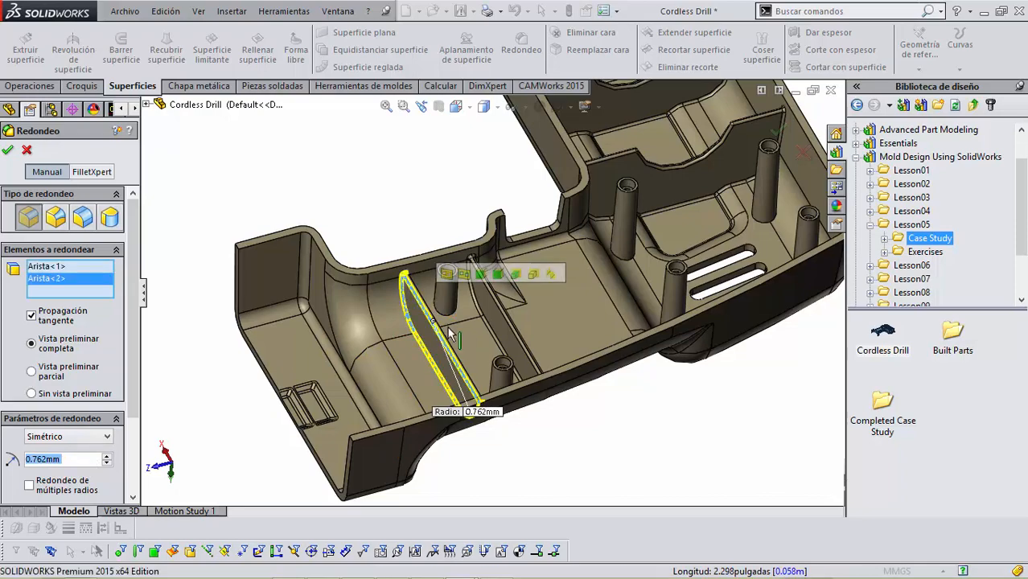
pyautogui.scroll(-3, 448, 334)
pyautogui.moveTo(447, 334); pyautogui.dragTo(411, 332, button='middle')
pyautogui.scroll(-5, 444, 229)
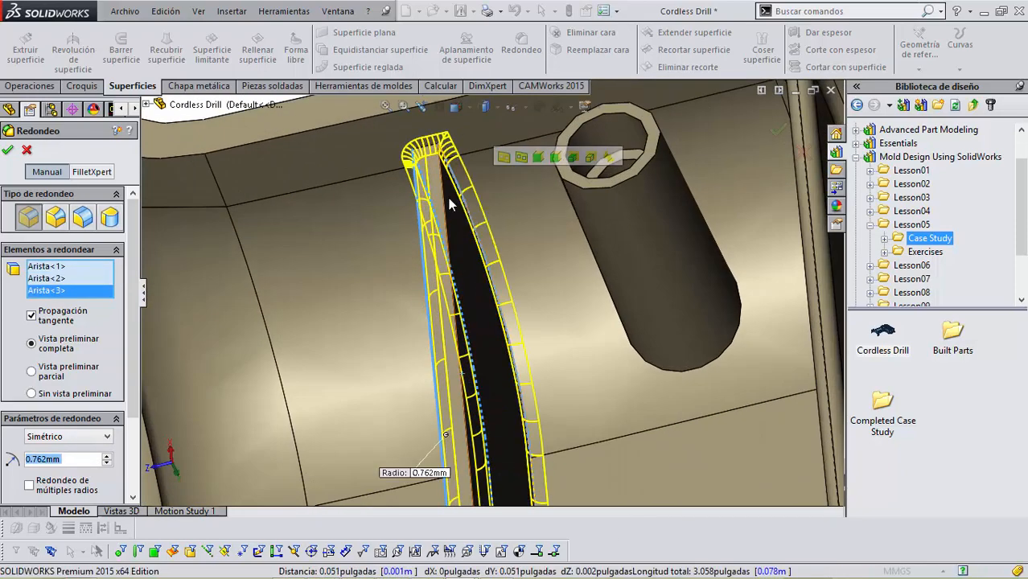
pyautogui.click(448, 202)
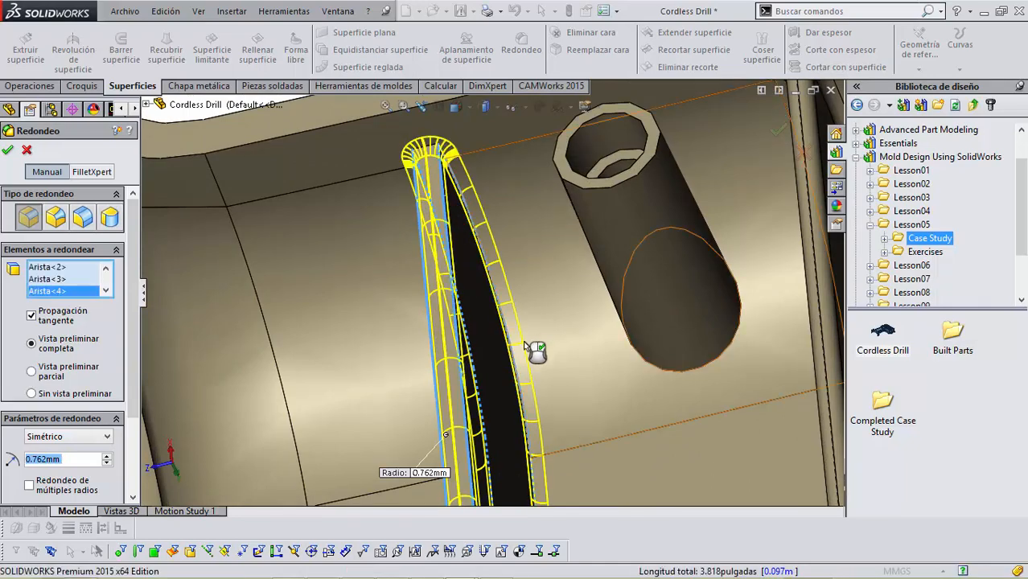
pyautogui.scroll(8, 527, 351)
pyautogui.moveTo(532, 359); pyautogui.dragTo(568, 339, button='middle')
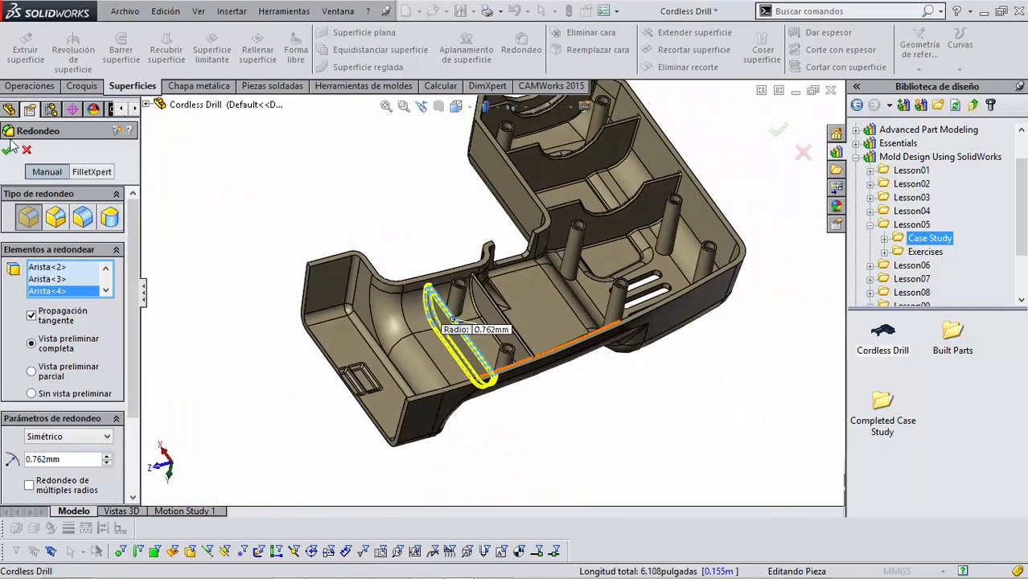
pyautogui.click(9, 150)
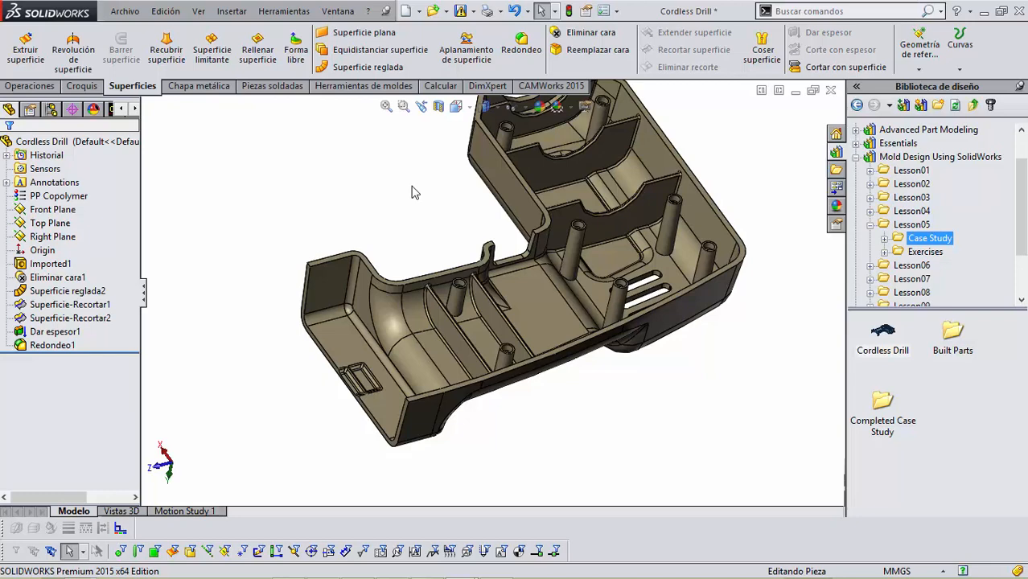
# Step: Add a Scale feature to the filleted drill housing
pyautogui.scroll(3, 411, 193)
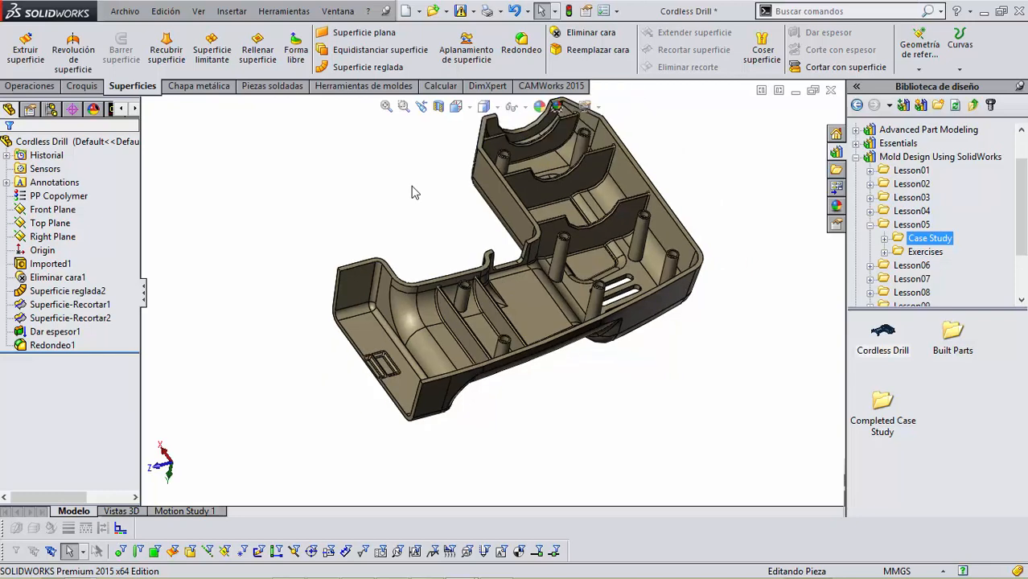
pyautogui.moveTo(443, 195); pyautogui.dragTo(625, 175, button='middle')
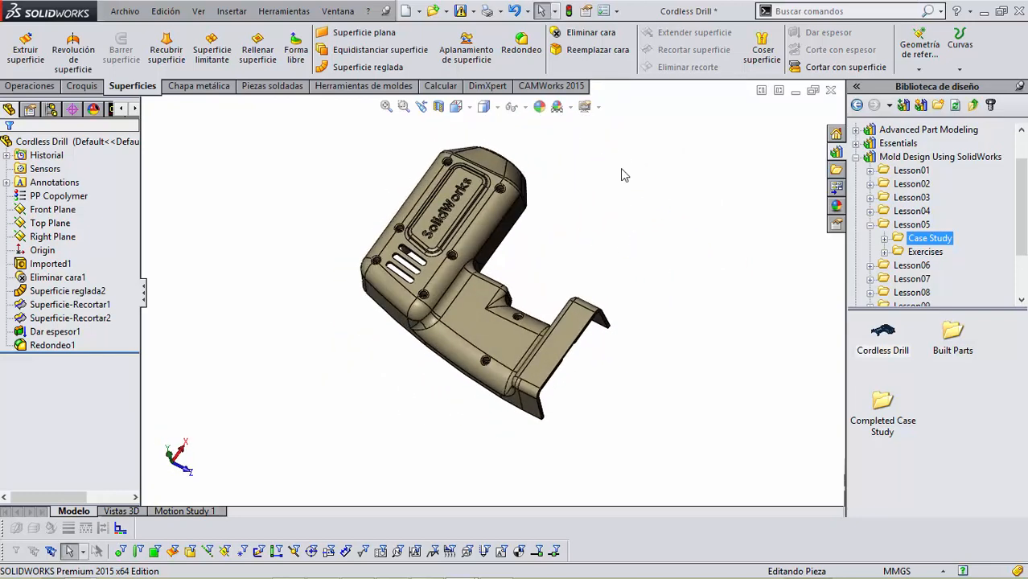
pyautogui.click(352, 87)
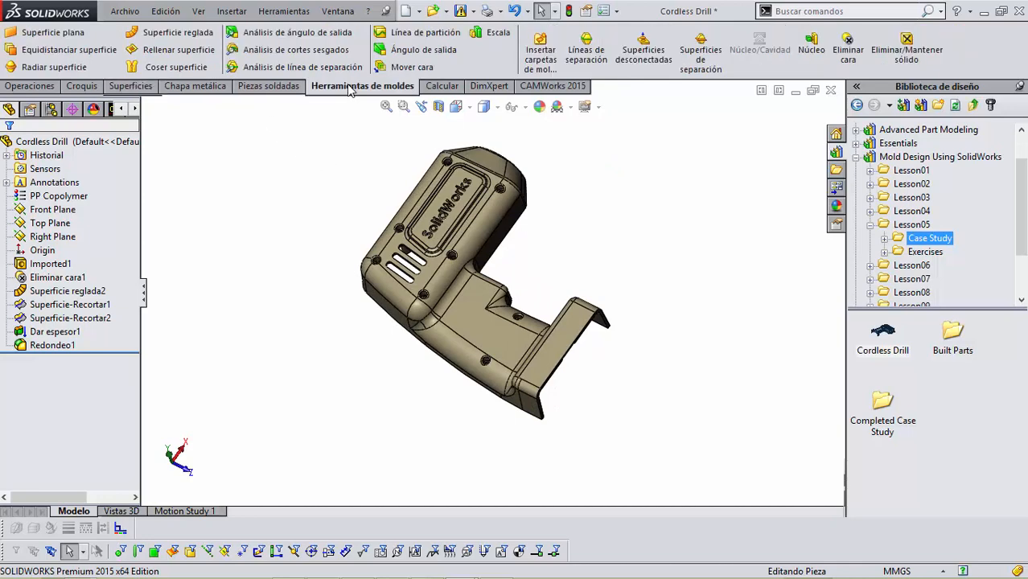
pyautogui.click(497, 40)
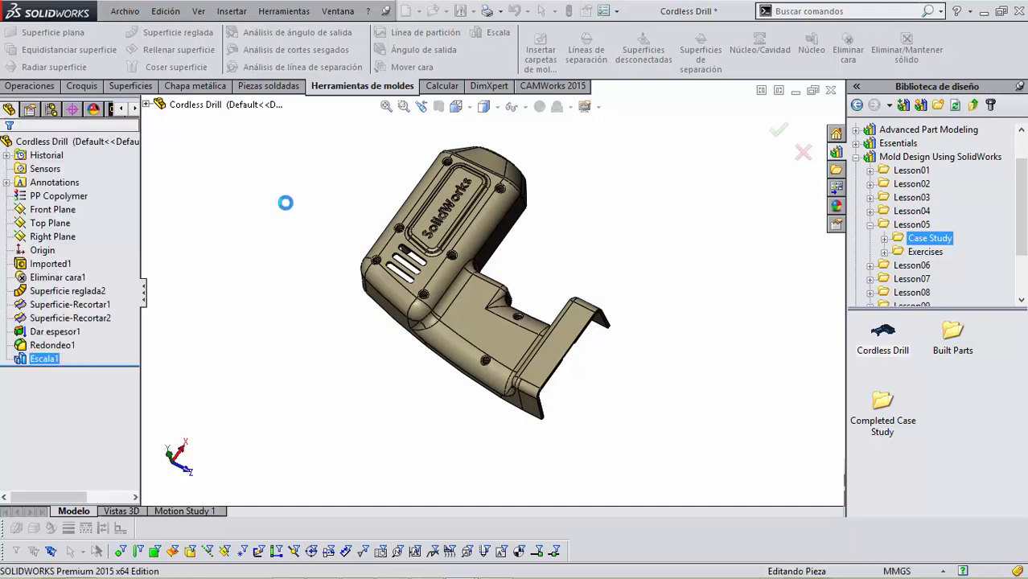
# Step: Switch to the completed reference part and examine Scale1 and the small Cut-Extrude1 face at the end of the nose opening
pyautogui.moveTo(294, 208); pyautogui.dragTo(241, 483, button='middle')
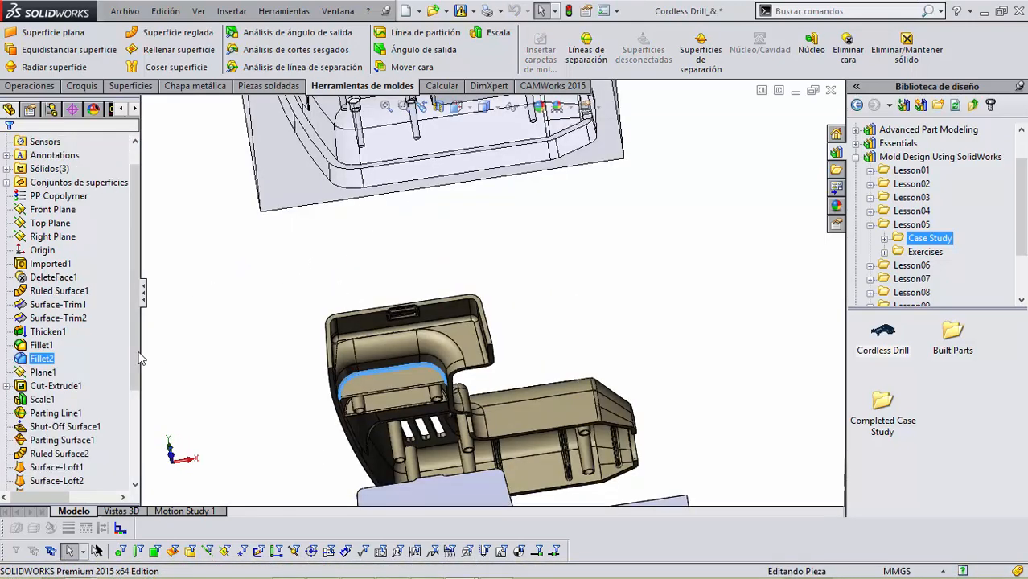
pyautogui.moveTo(137, 359); pyautogui.dragTo(130, 387)
pyautogui.click(41, 319)
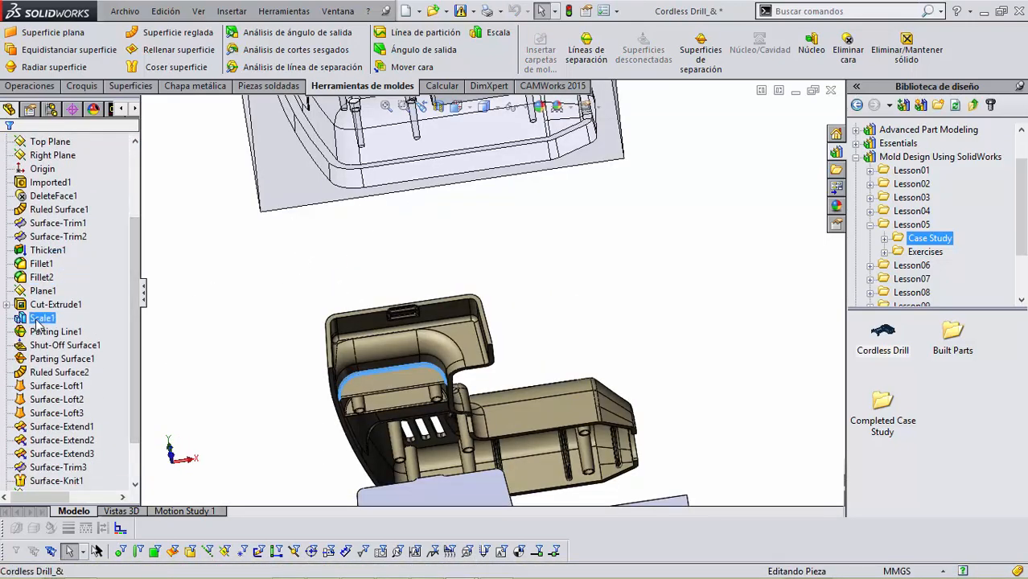
pyautogui.click(38, 306)
pyautogui.scroll(4, 444, 289)
pyautogui.moveTo(441, 293); pyautogui.dragTo(370, 396, button='middle')
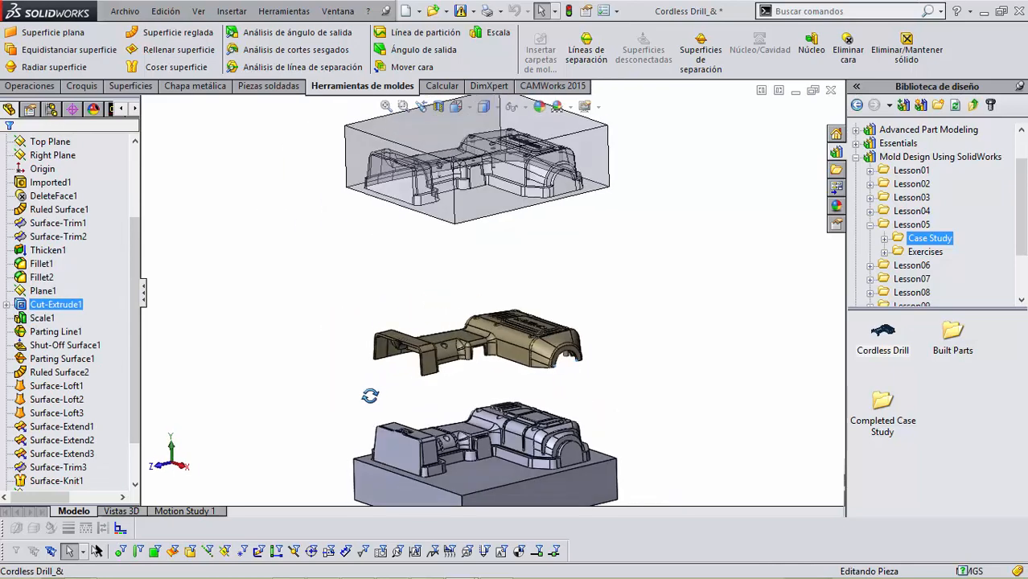
pyautogui.scroll(-8, 515, 378)
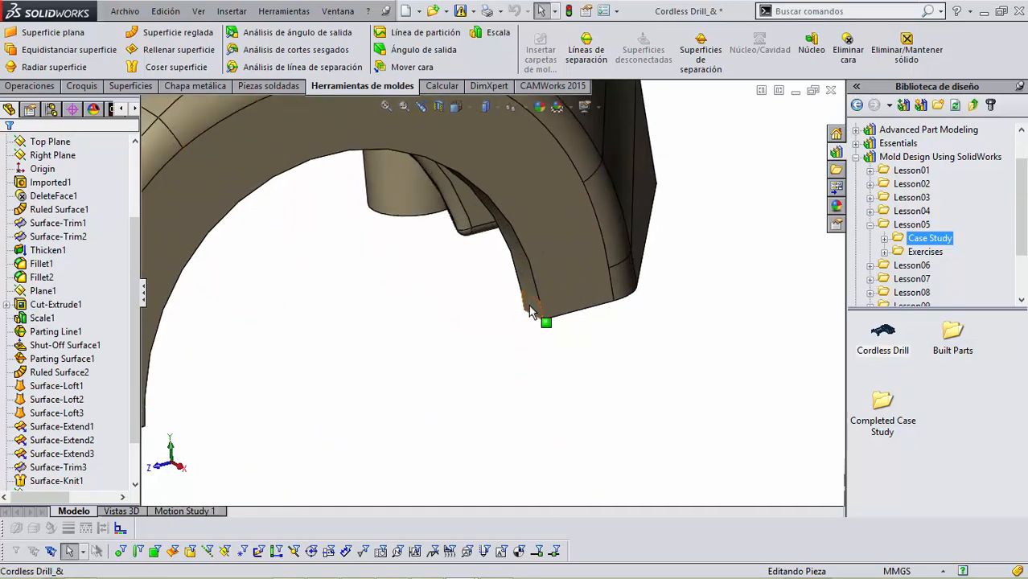
pyautogui.click(530, 312)
pyautogui.scroll(-3, 519, 304)
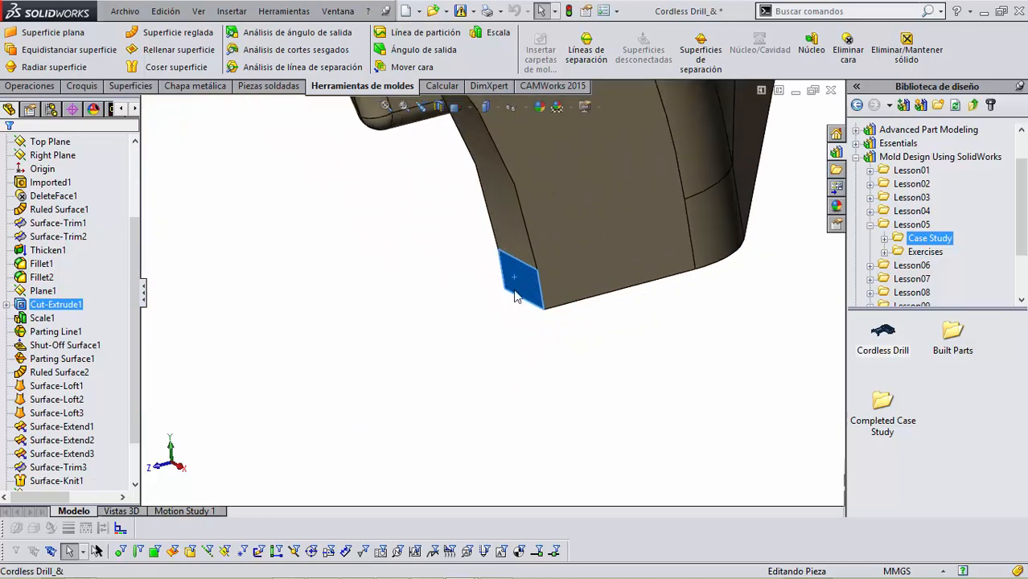
pyautogui.scroll(10, 516, 296)
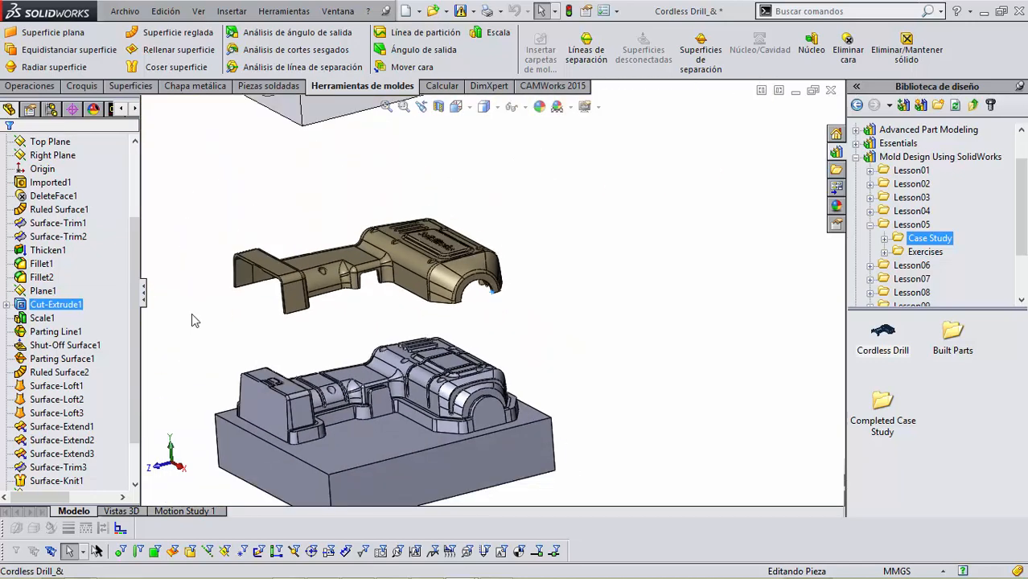
# Step: Return to the working part and roll the model back to just before the scale feature
pyautogui.hotkey('ctrl', 'Tab')
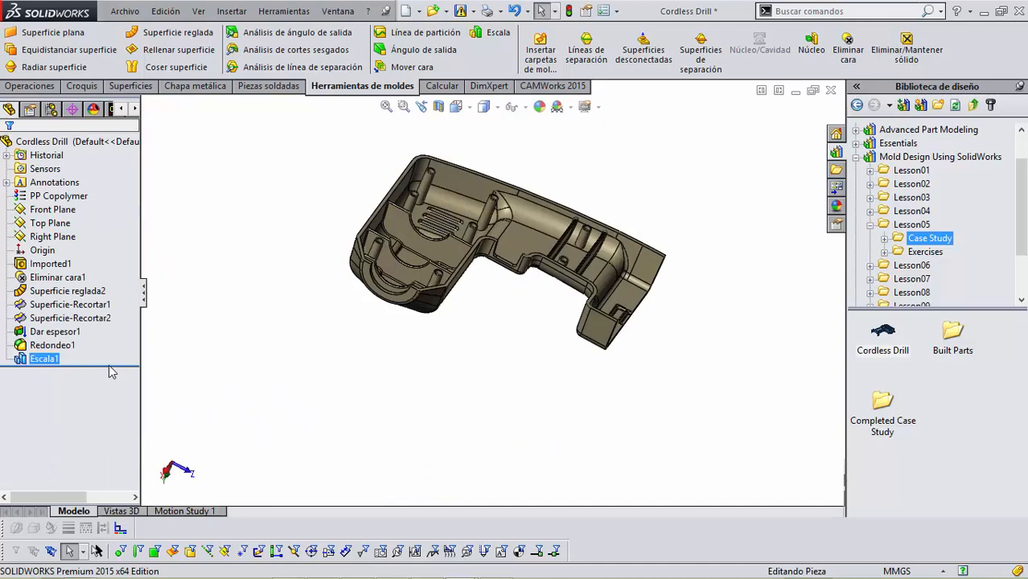
pyautogui.moveTo(110, 366); pyautogui.dragTo(110, 351)
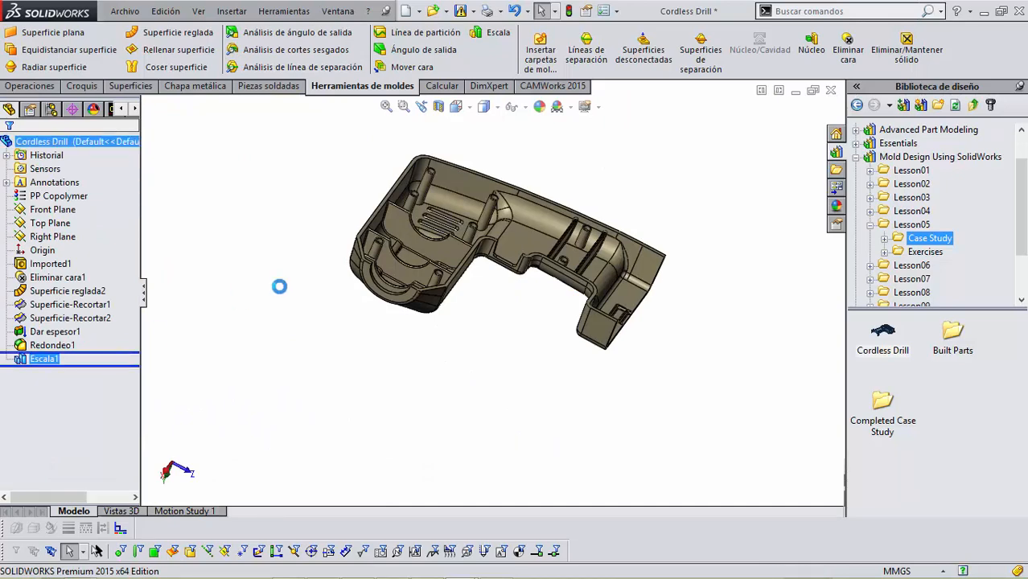
pyautogui.moveTo(354, 264); pyautogui.dragTo(499, 143, button='middle')
# Step: Create a reference plane parallel to the Right Plane at an offset of 180 mm, beyond the housing's nose
pyautogui.click(55, 239)
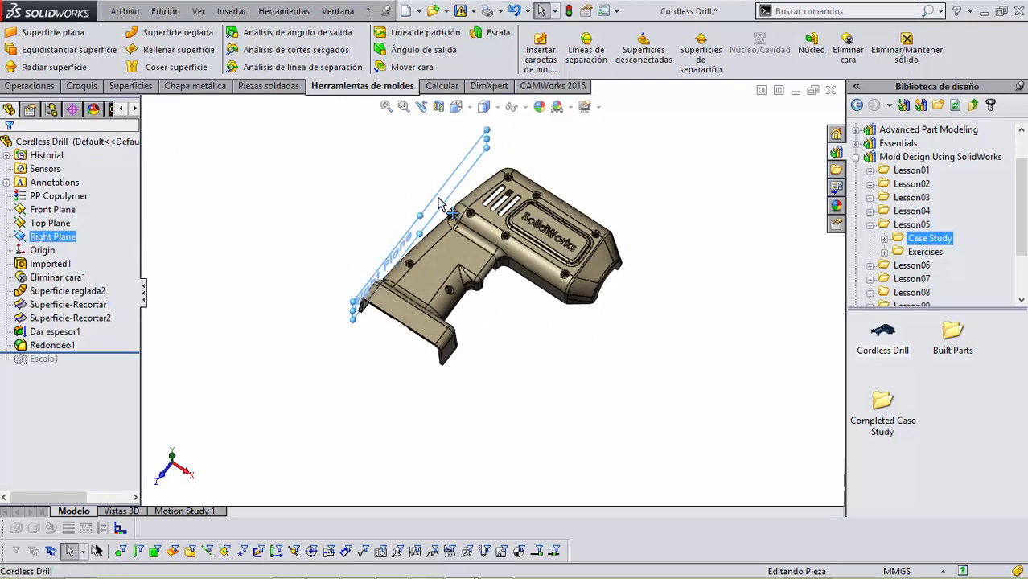
pyautogui.keyDown('ctrl'); pyautogui.moveTo(439, 201); pyautogui.dragTo(624, 351); pyautogui.keyUp('ctrl')
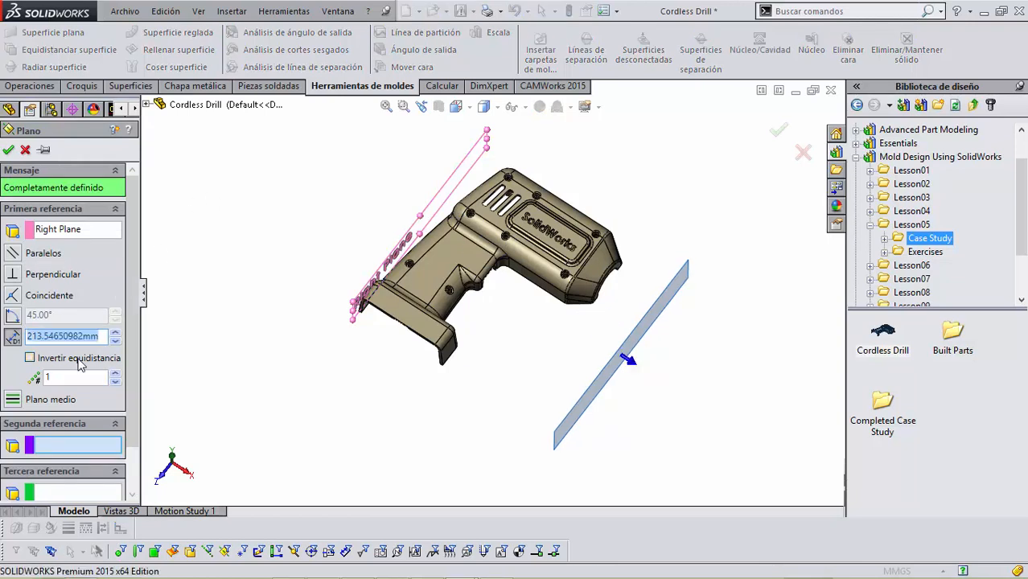
pyautogui.write('180')
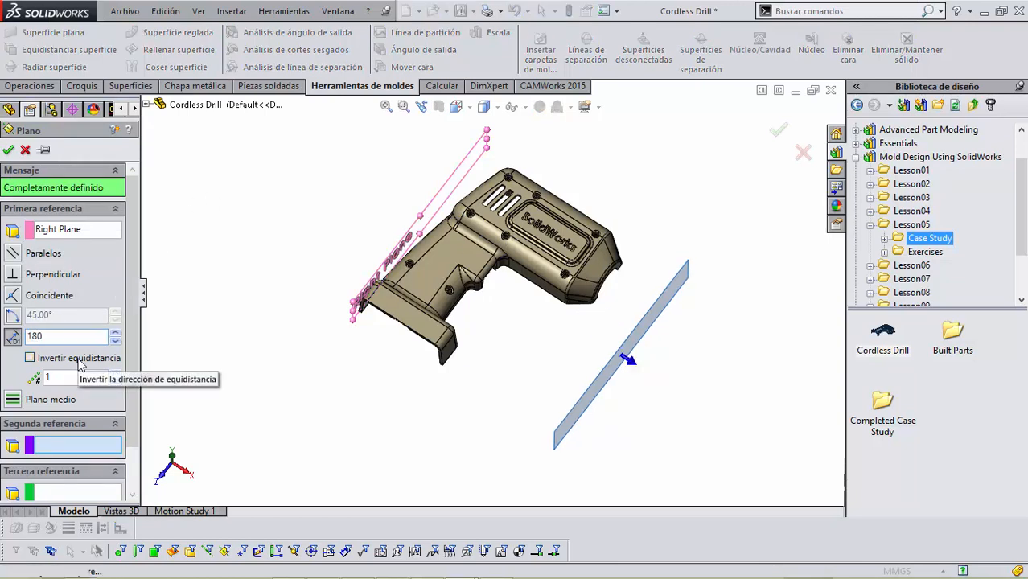
pyautogui.press('Return')
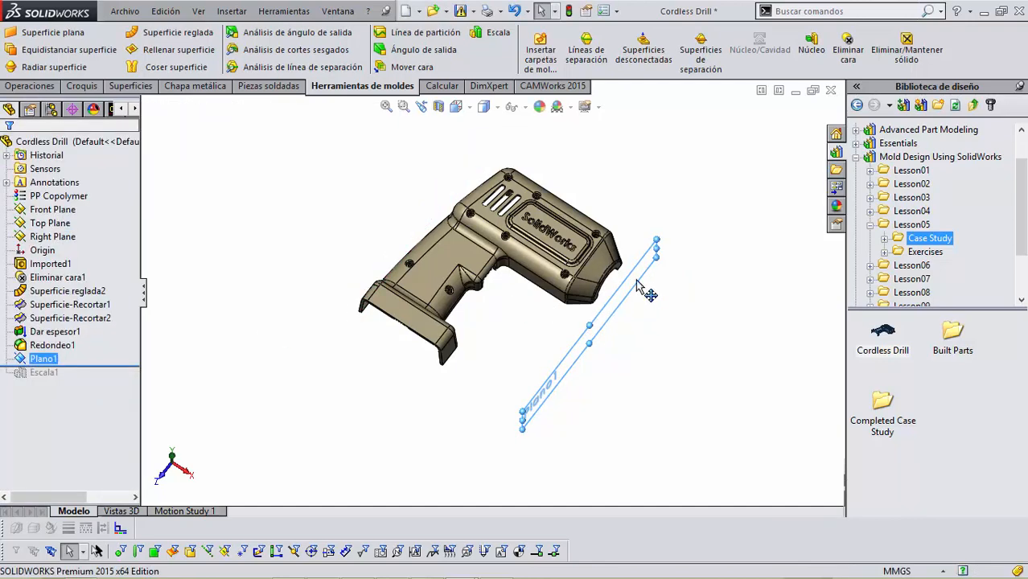
# Step: Start a sketch on the 180 mm offset plane and convert the inner arc edge of the nose opening into it
pyautogui.rightClick(636, 281)
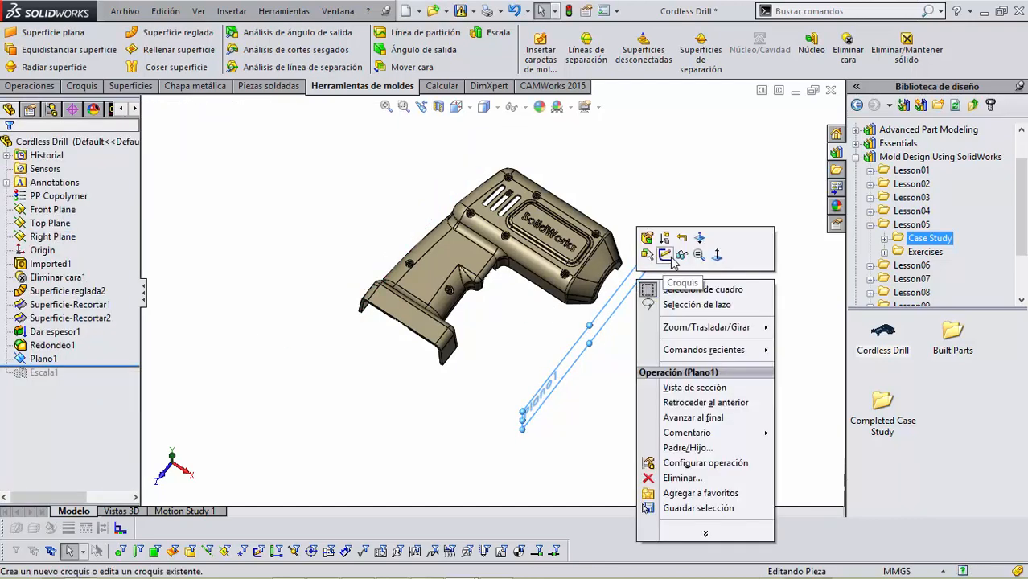
pyautogui.click(673, 260)
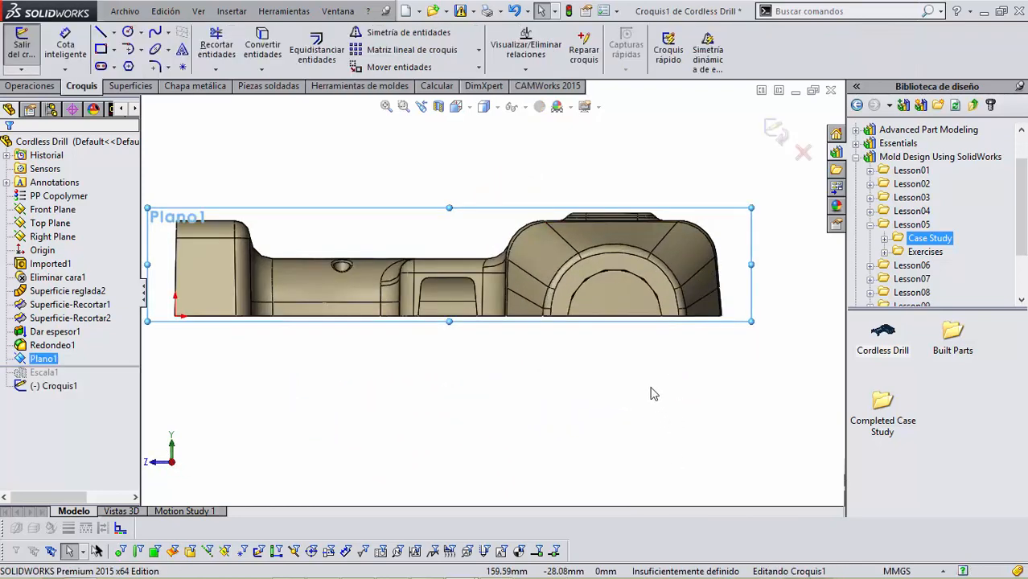
pyautogui.scroll(-3, 604, 314)
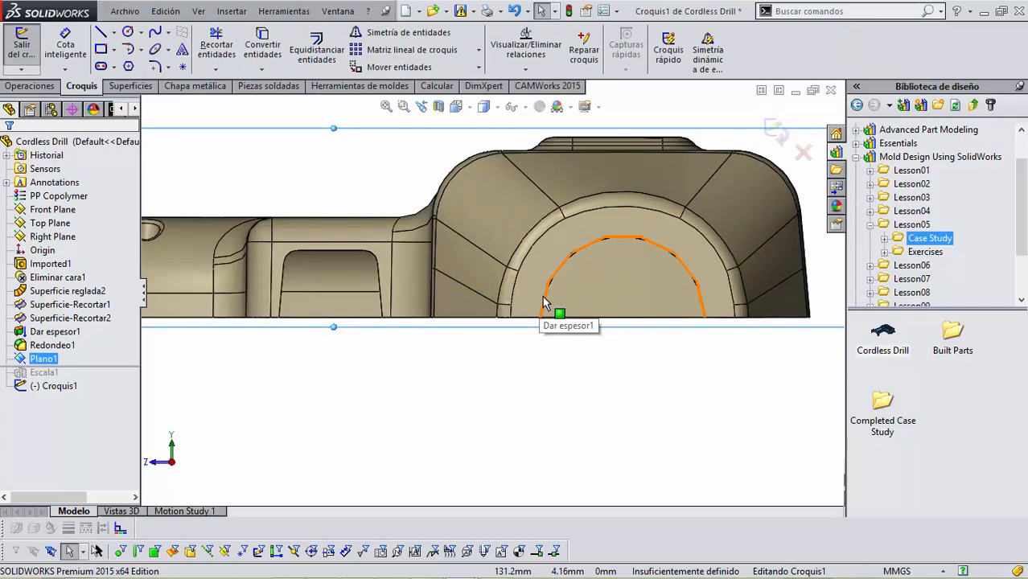
pyautogui.click(544, 297)
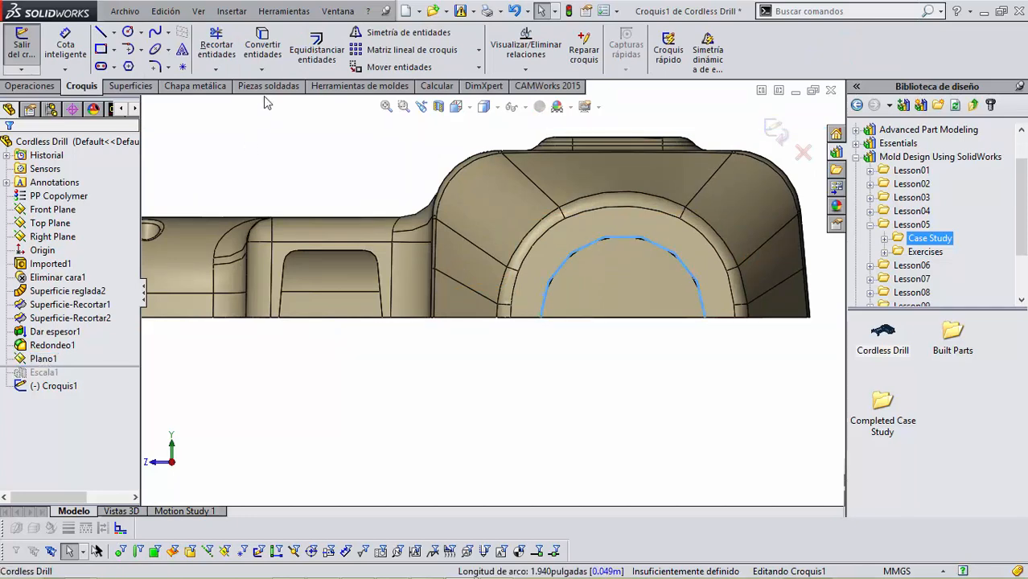
pyautogui.click(262, 44)
# Step: Shorten both ends of the converted arc slightly and draw an outward-slanting line from each end down past the housing's base
pyautogui.scroll(-3, 616, 355)
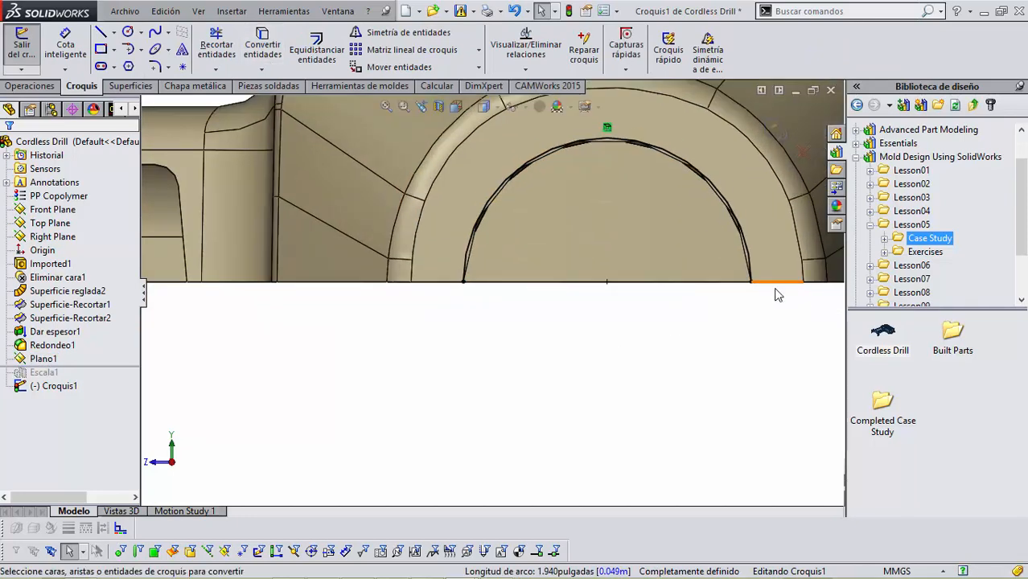
pyautogui.moveTo(752, 283); pyautogui.dragTo(750, 267)
pyautogui.moveTo(464, 284); pyautogui.dragTo(464, 262)
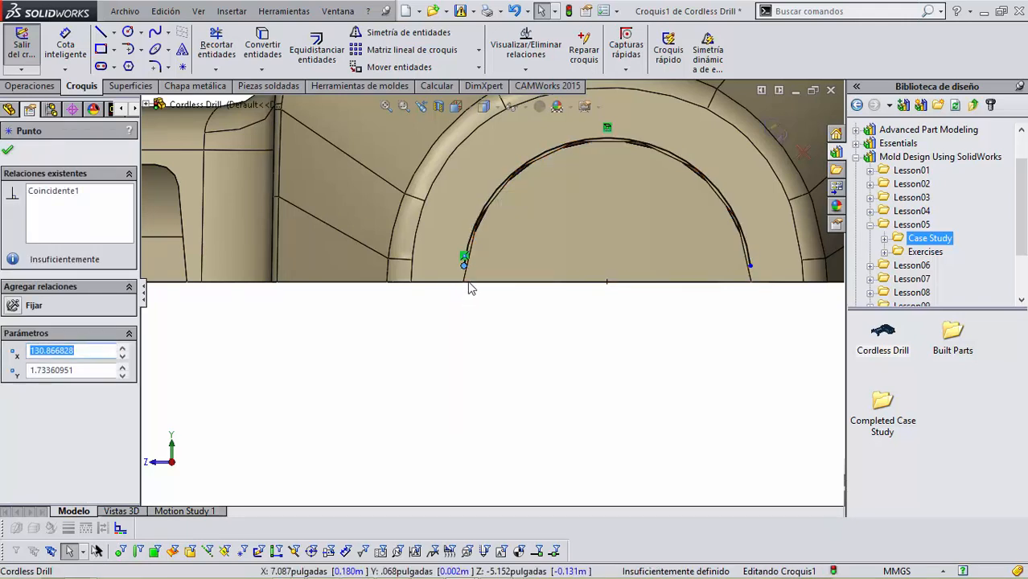
pyautogui.press('l')
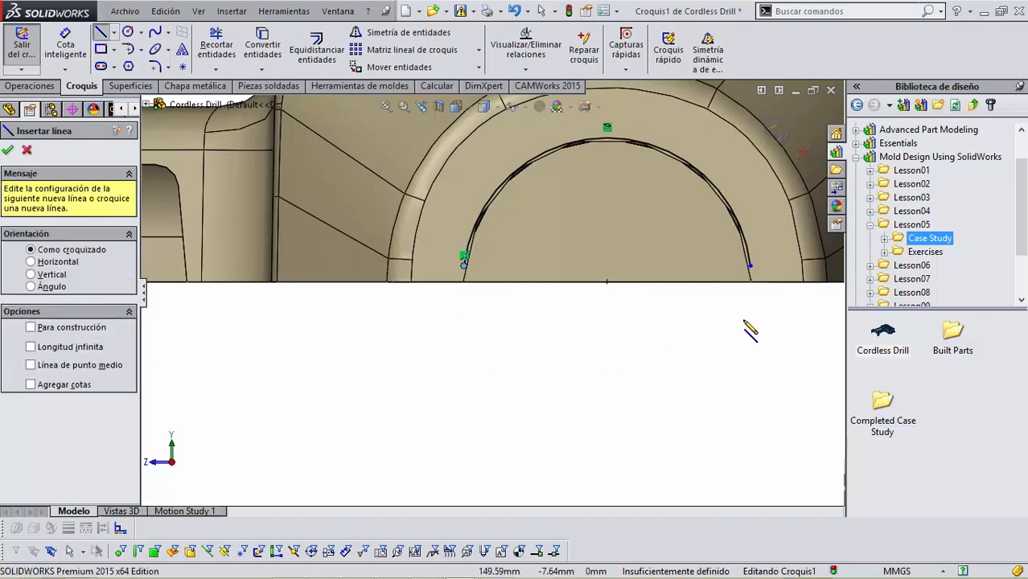
pyautogui.moveTo(750, 265)
pyautogui.mouseDown()
pyautogui.moveTo(777, 358)
pyautogui.moveTo(771, 386)
pyautogui.mouseUp()
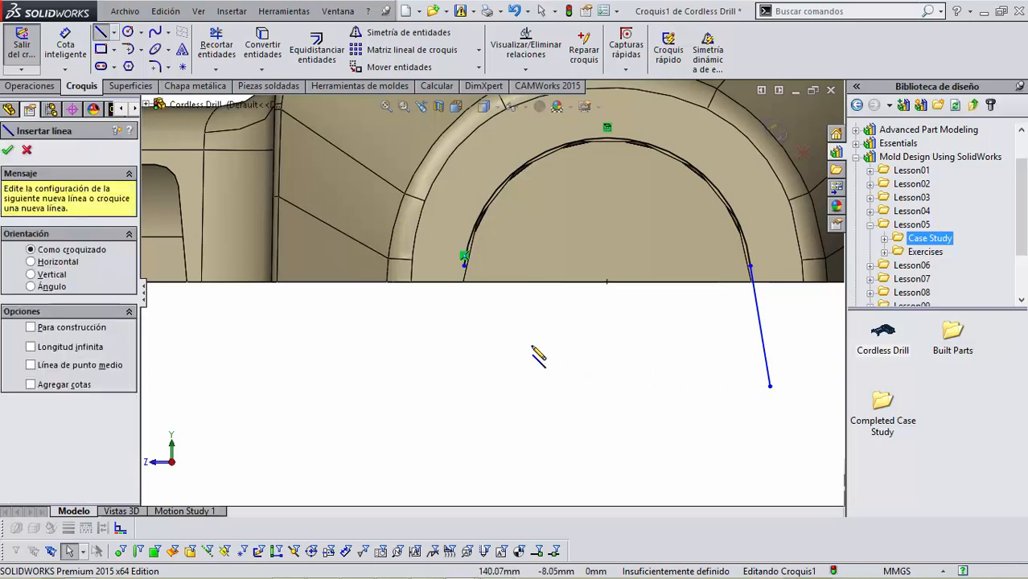
pyautogui.moveTo(465, 261)
pyautogui.mouseDown()
pyautogui.moveTo(449, 391)
pyautogui.moveTo(441, 387)
pyautogui.mouseUp()
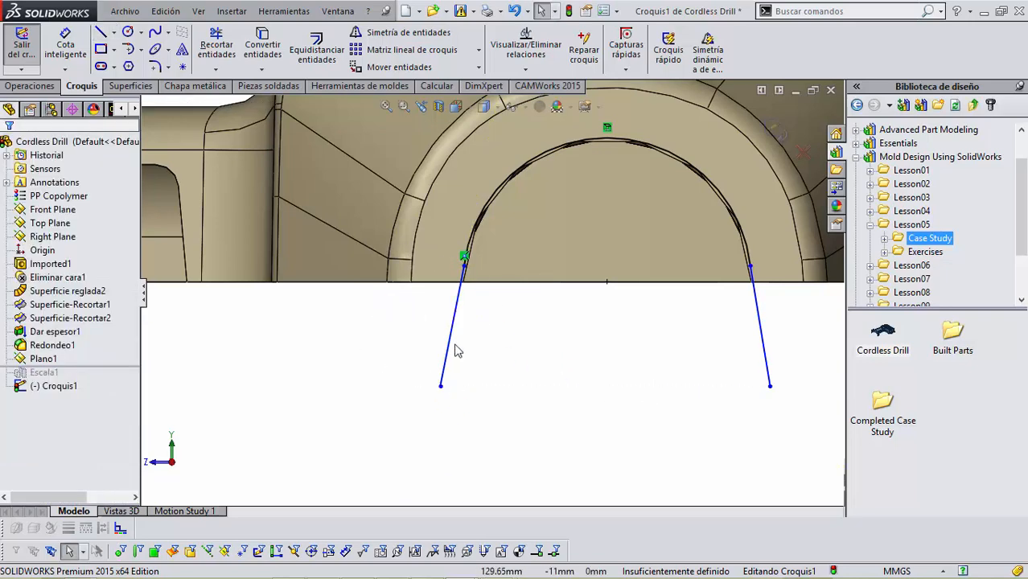
# Step: Draw a vertical construction line about 47 mm long upward from the arc's centre point
pyautogui.click(113, 32)
pyautogui.click(107, 69)
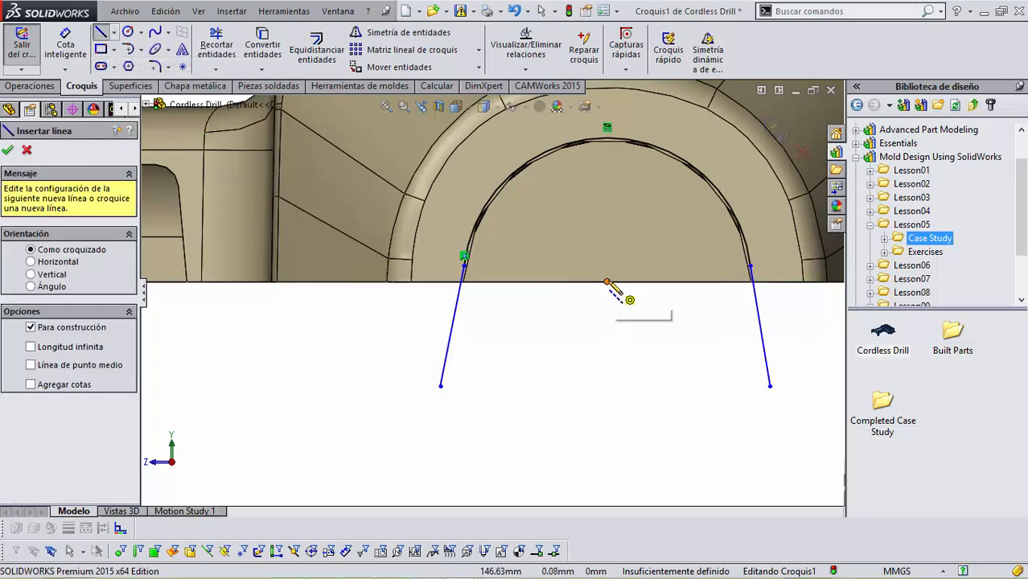
pyautogui.click(607, 282)
pyautogui.scroll(4, 615, 173)
pyautogui.scroll(2, 617, 184)
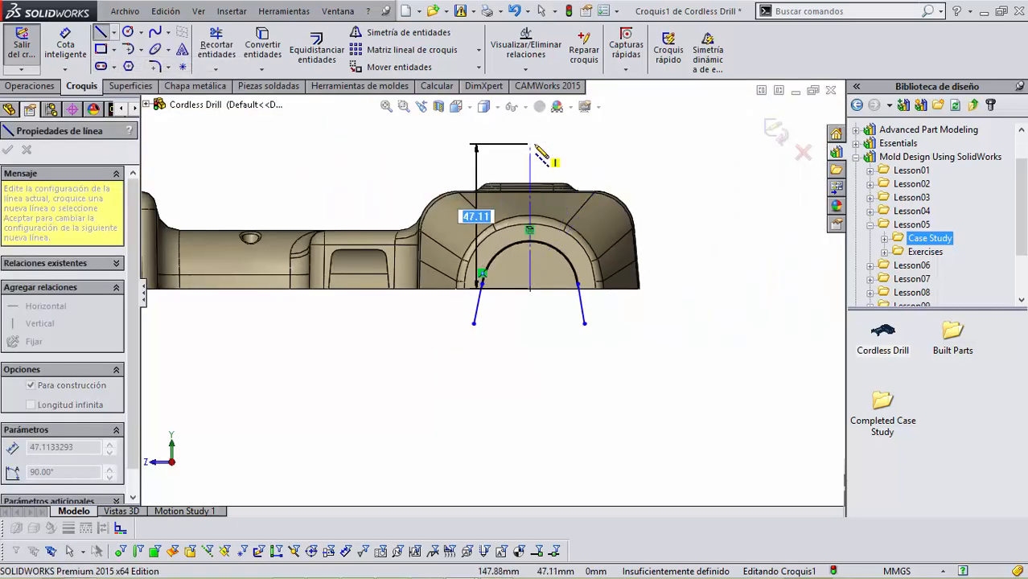
pyautogui.click(532, 145)
pyautogui.press('Escape')
pyautogui.scroll(-4, 565, 318)
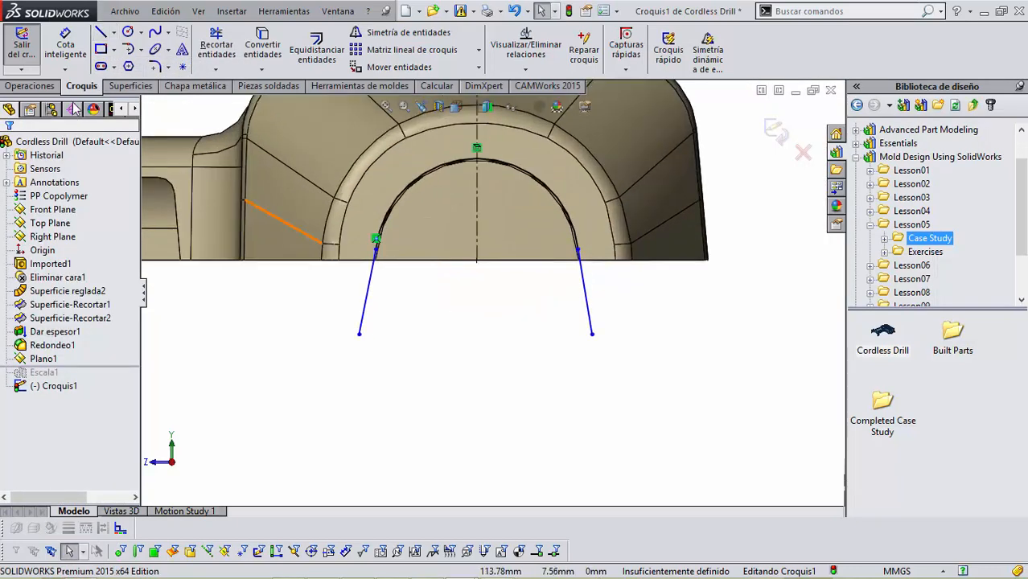
# Step: Dimension the angle between the construction line and the slanted line farther from the handle as 5°
pyautogui.click(65, 45)
pyautogui.click(478, 217)
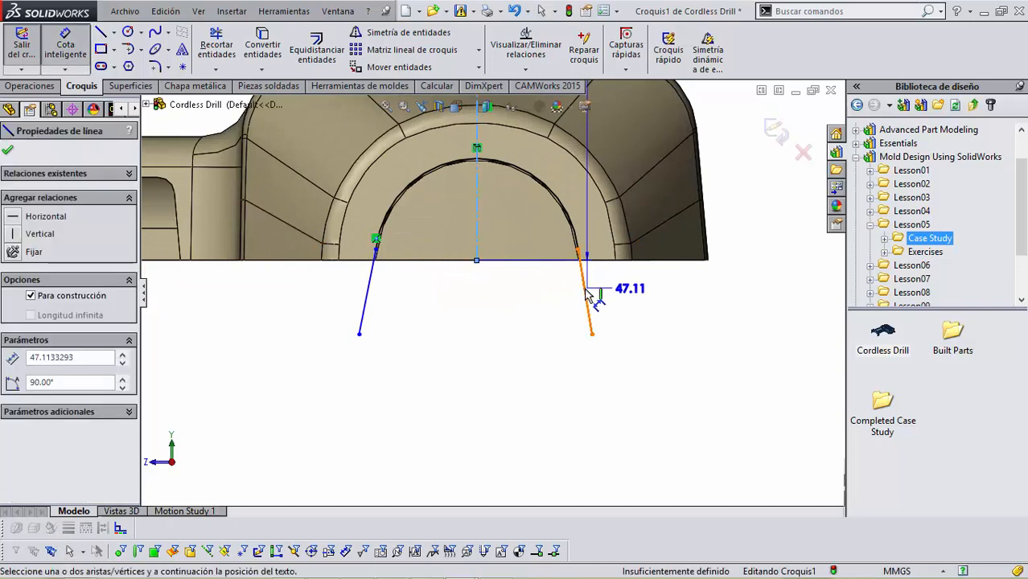
pyautogui.click(584, 270)
pyautogui.click(549, 317)
pyautogui.write('5')
pyautogui.press('Return')
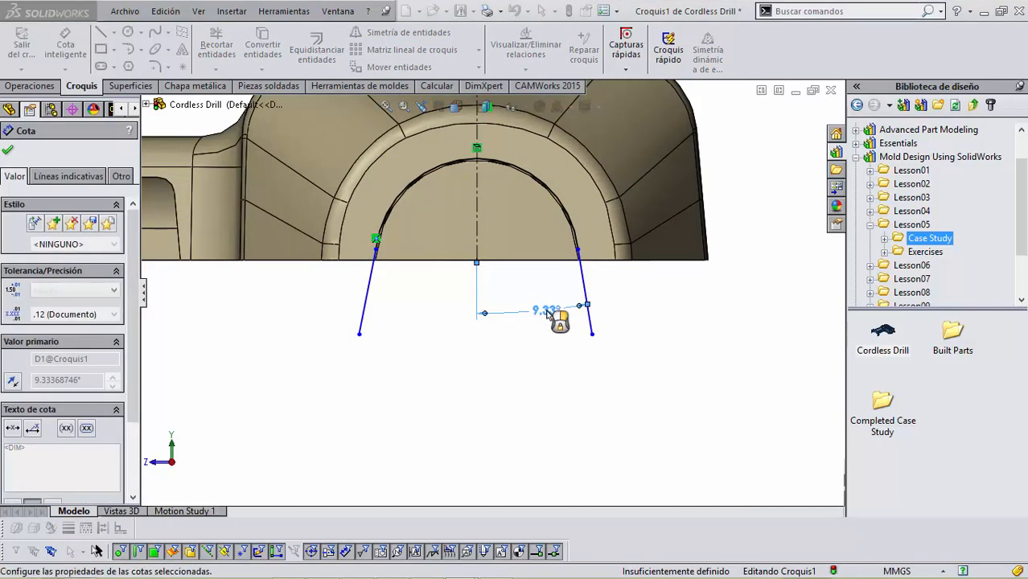
pyautogui.press('Escape')
# Step: Make the two slanted side lines equal in length
pyautogui.click(581, 294)
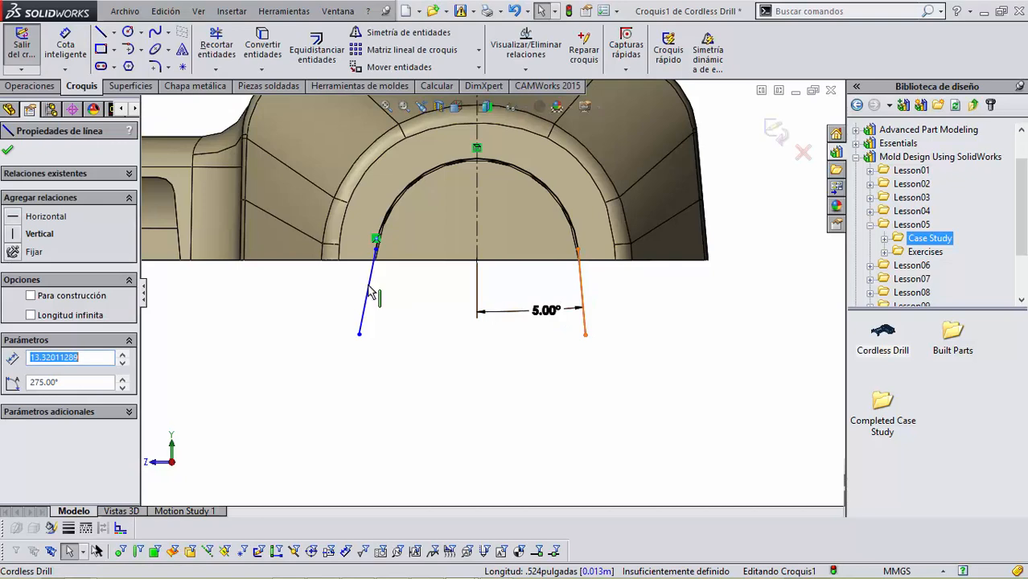
pyautogui.keyDown('ctrl'); pyautogui.click(371, 291); pyautogui.keyUp('ctrl')
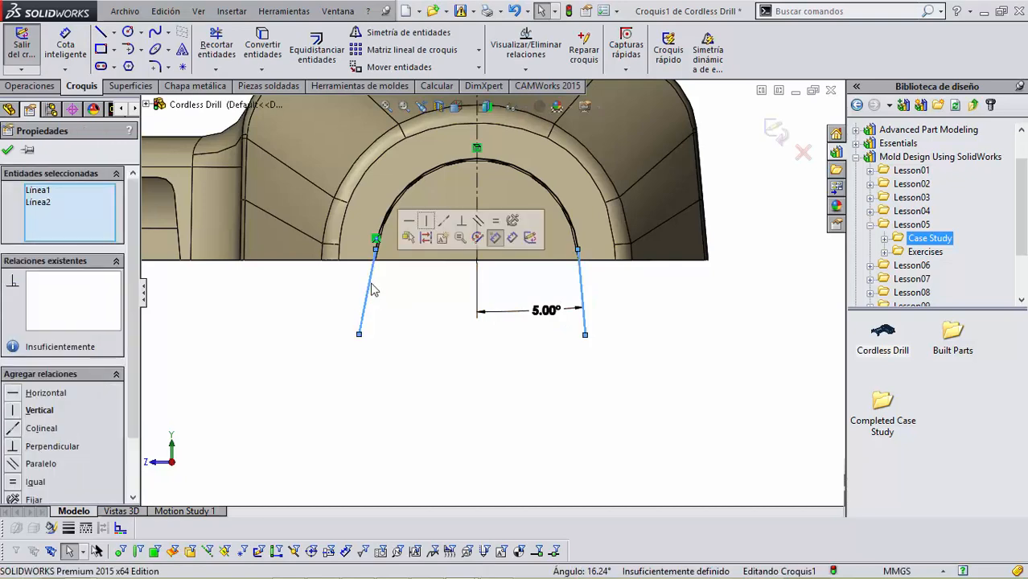
pyautogui.click(496, 221)
pyautogui.click(476, 357)
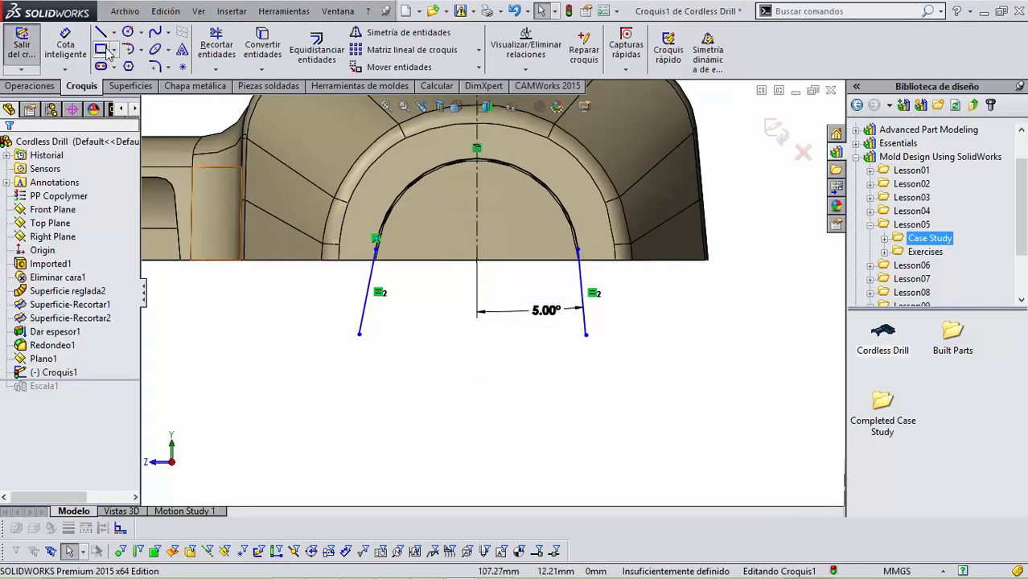
# Step: Close the profile with a line joining the lower ends of the slanted lines and dimension it to 33 mm
pyautogui.click(100, 31)
pyautogui.click(359, 334)
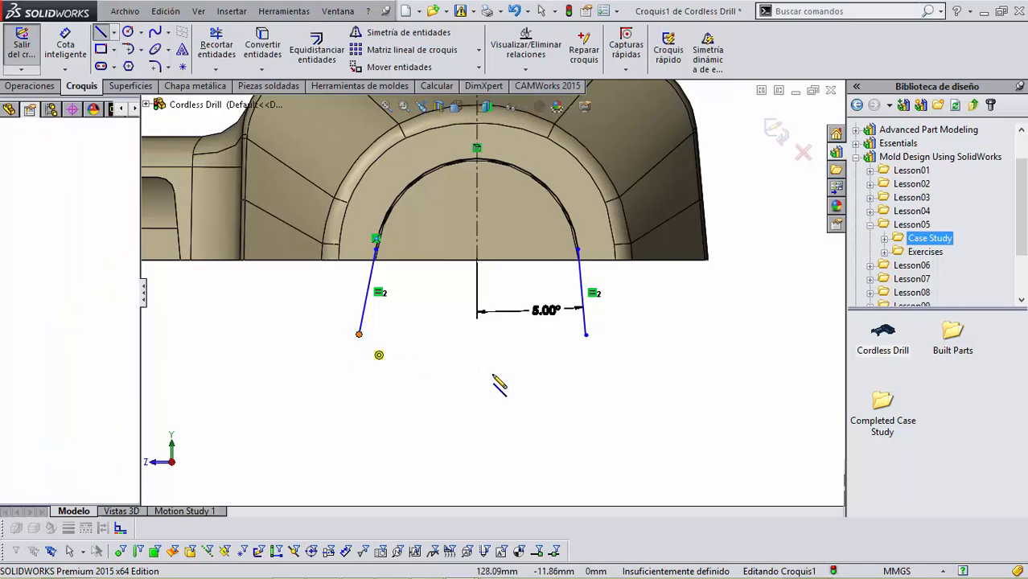
pyautogui.click(586, 333)
pyautogui.press('Escape')
pyautogui.press('s')
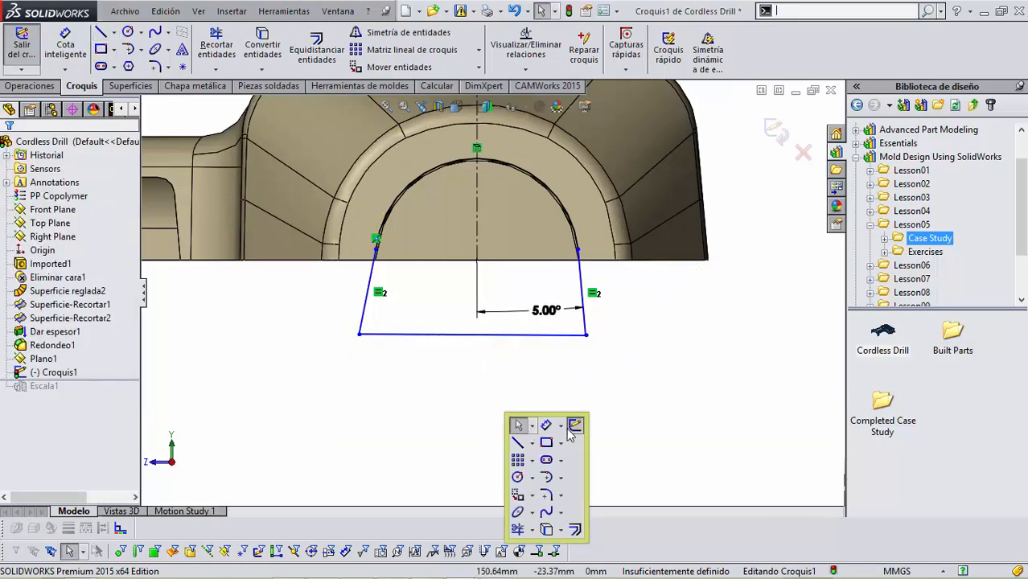
pyautogui.click(546, 418)
pyautogui.click(520, 335)
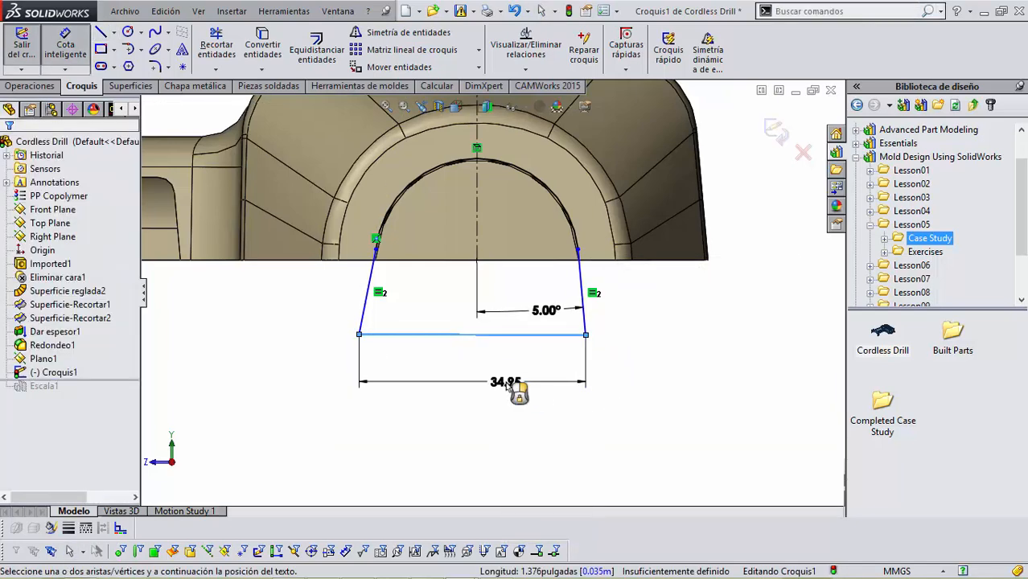
pyautogui.click(509, 388)
pyautogui.write('33')
pyautogui.press('Return')
pyautogui.press('Escape')
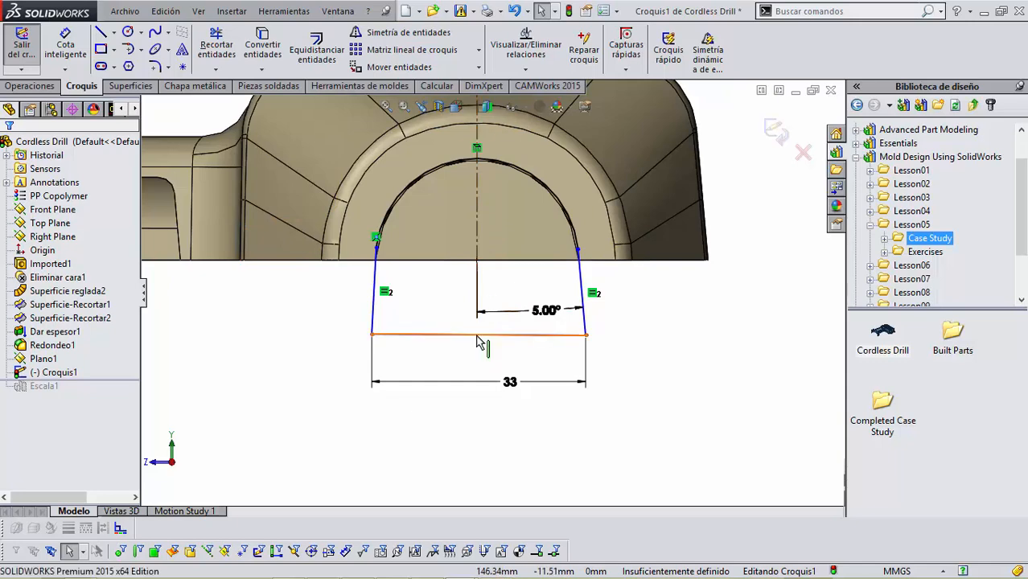
# Step: Make the midpoint of the 33 mm closing line coincident with the vertical construction line
pyautogui.click(477, 336)
pyautogui.rightClick(480, 343)
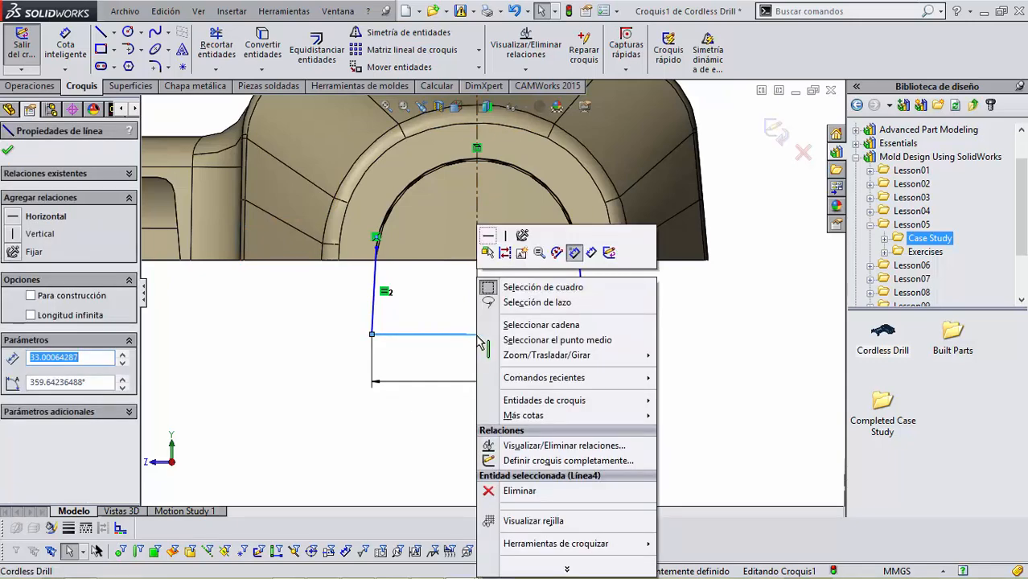
pyautogui.click(595, 342)
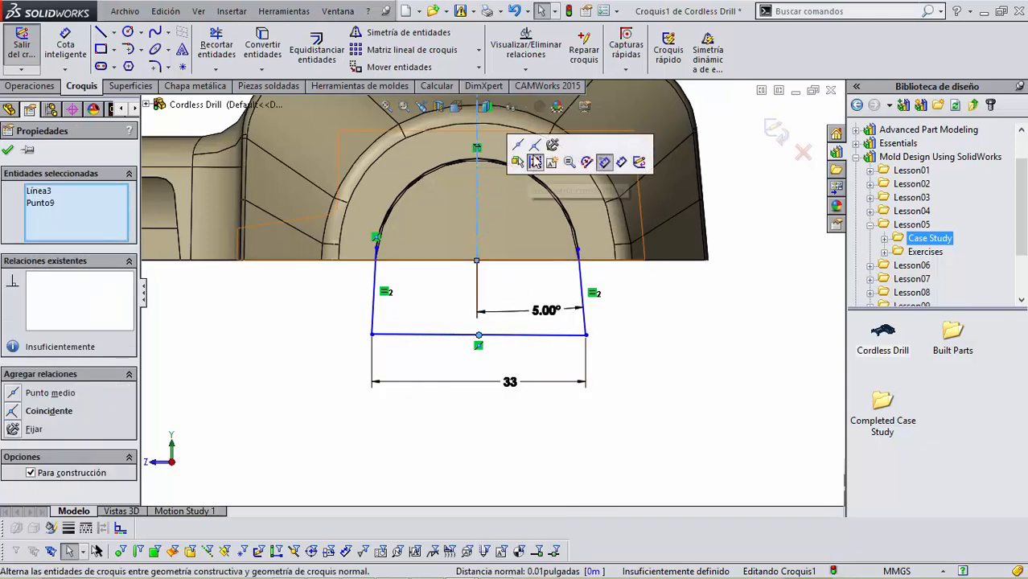
pyautogui.click(537, 149)
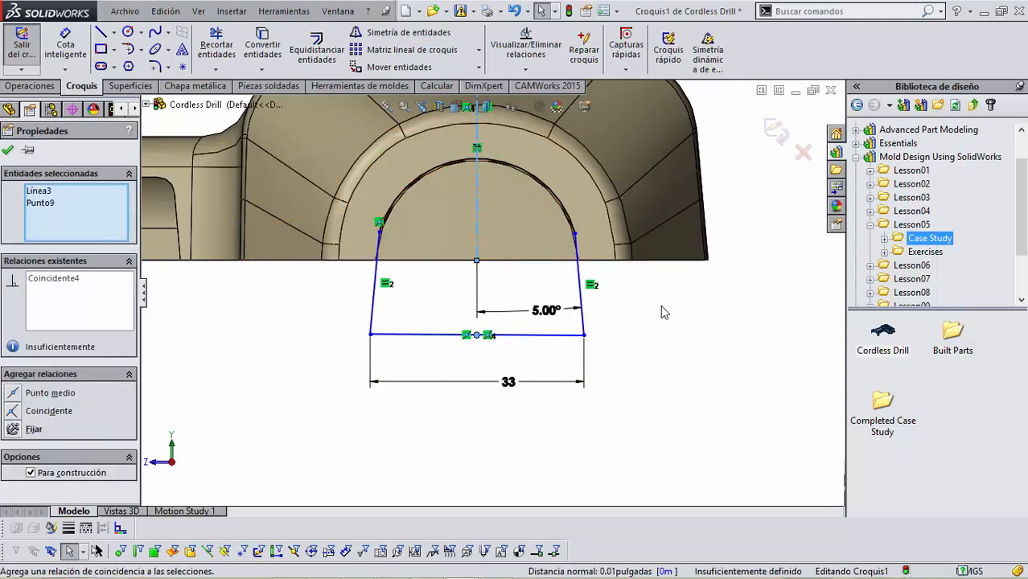
pyautogui.press('Escape')
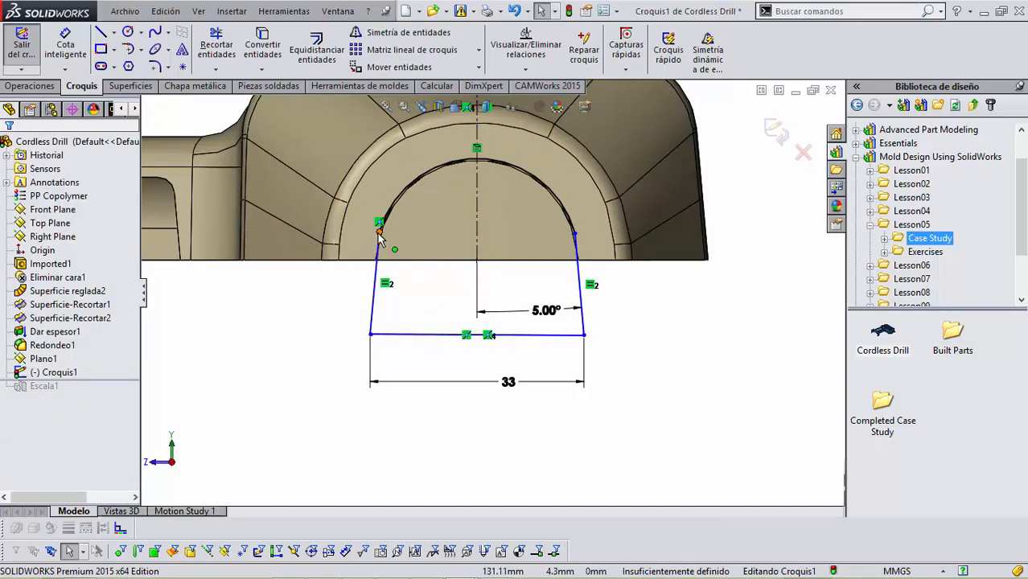
# Step: Add a horizontal relation between the two end points of the arc
pyautogui.click(379, 232)
pyautogui.keyDown('ctrl'); pyautogui.click(575, 234); pyautogui.keyUp('ctrl')
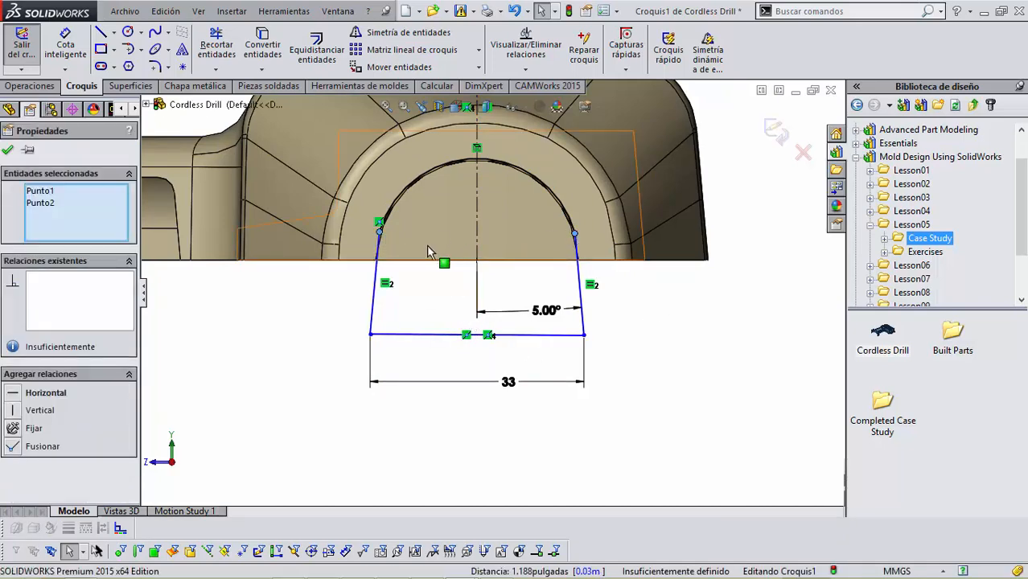
pyautogui.click(18, 393)
pyautogui.press('Escape')
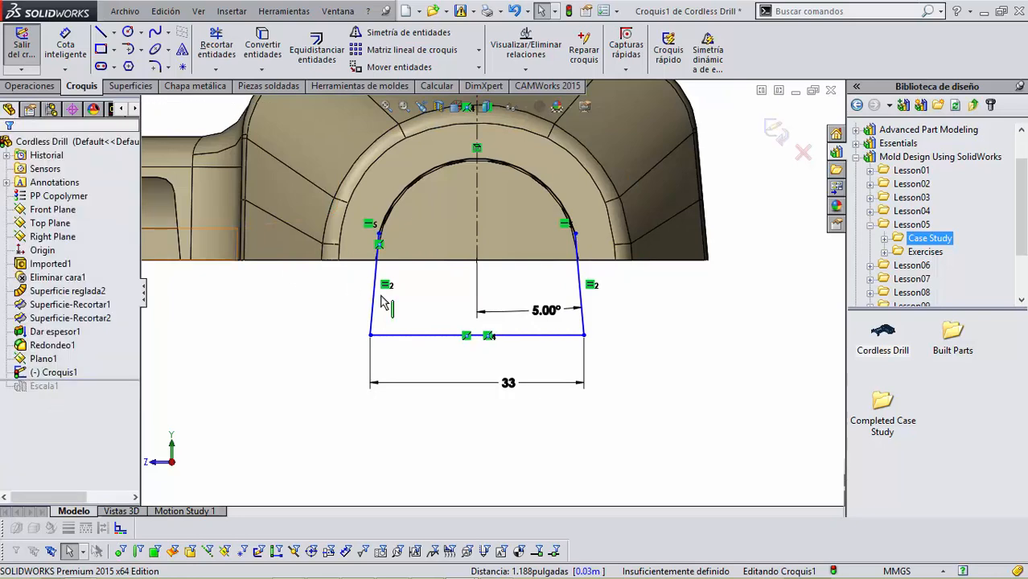
# Step: Make the handle-side slanted line tangent to the converted arc
pyautogui.click(376, 274)
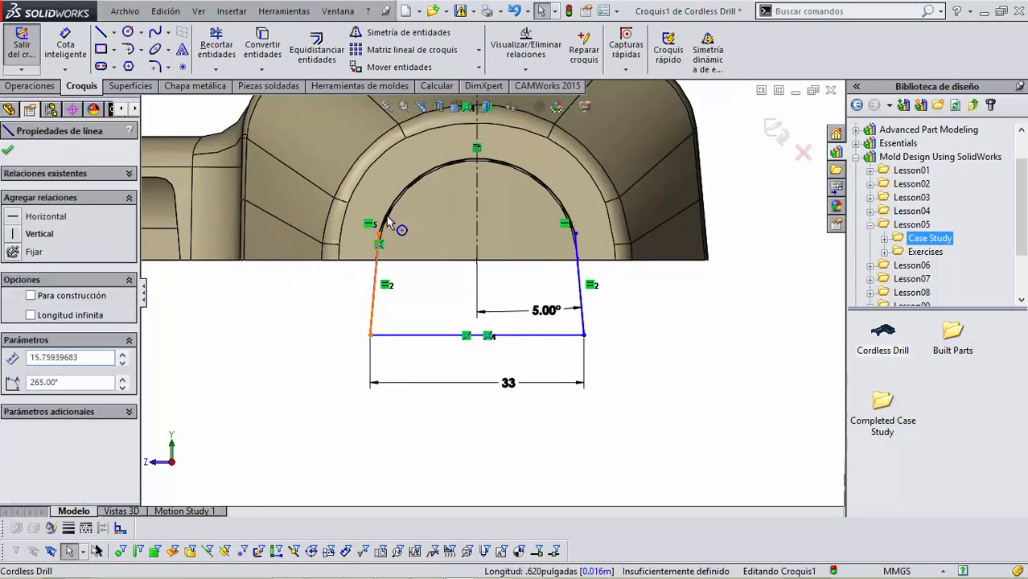
pyautogui.keyDown('ctrl'); pyautogui.click(391, 208); pyautogui.keyUp('ctrl')
pyautogui.click(17, 392)
pyautogui.click(489, 416)
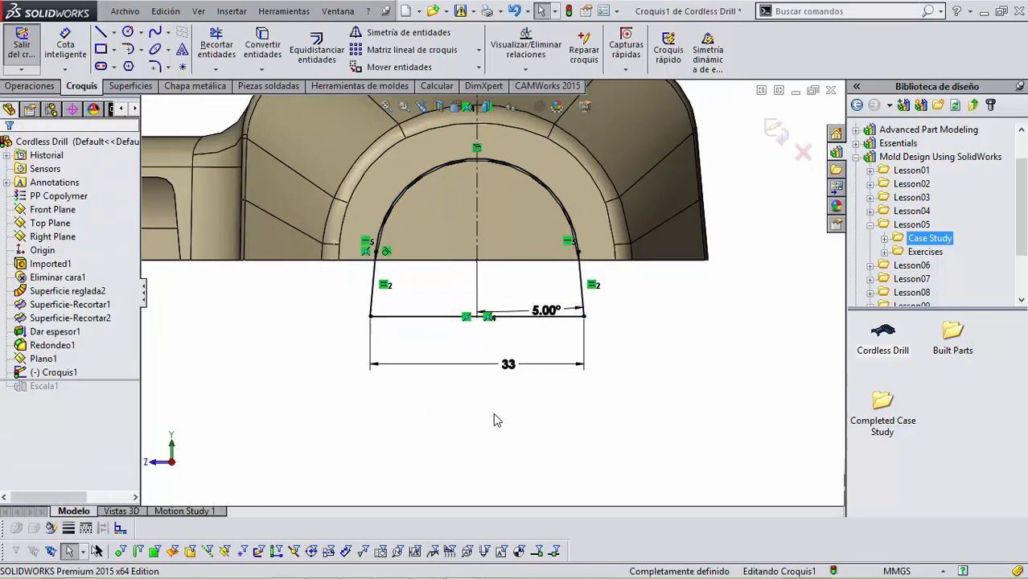
# Step: Reposition the 33 mm and 5° dimension texts so they sit clear of the profile lines
pyautogui.moveTo(507, 370); pyautogui.dragTo(484, 383)
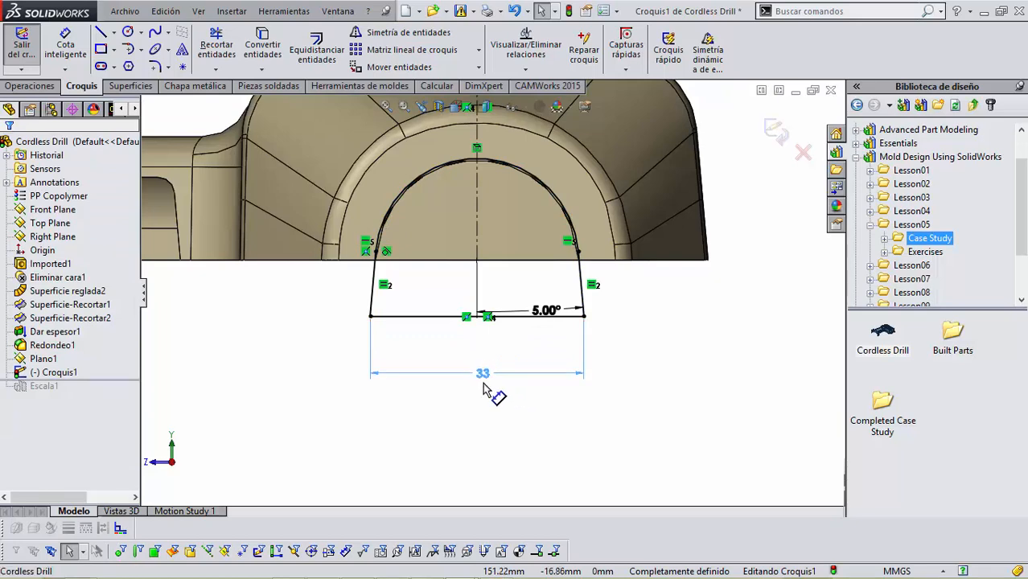
pyautogui.moveTo(541, 307); pyautogui.dragTo(532, 274)
pyautogui.click(711, 327)
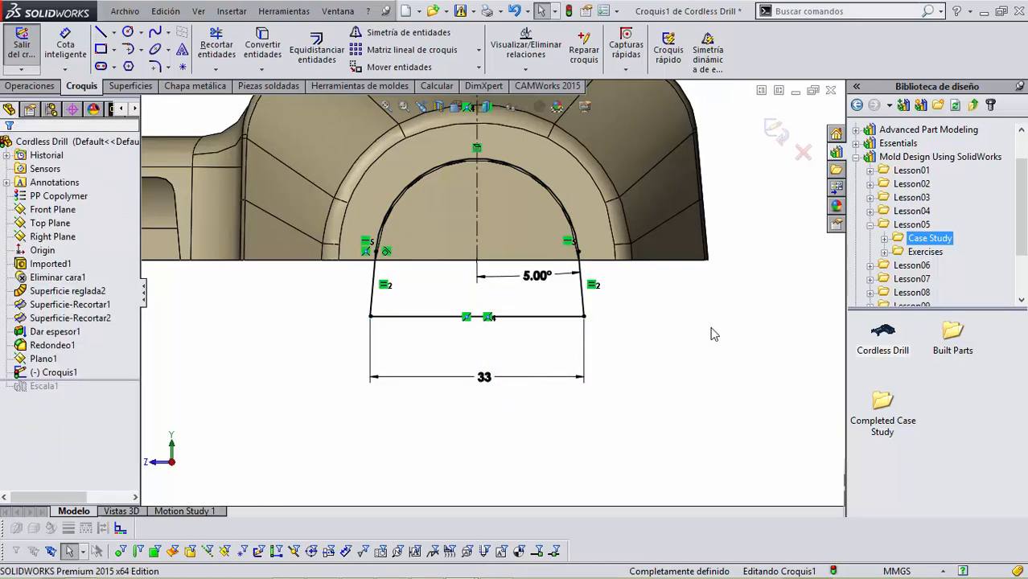
# Step: Cut-extrude the drafted arch profile at the drill's nose opening to a blind depth of 25 mm
pyautogui.scroll(4, 602, 299)
pyautogui.moveTo(602, 298); pyautogui.dragTo(580, 328, button='middle')
pyautogui.scroll(1, 580, 328)
pyautogui.click(48, 87)
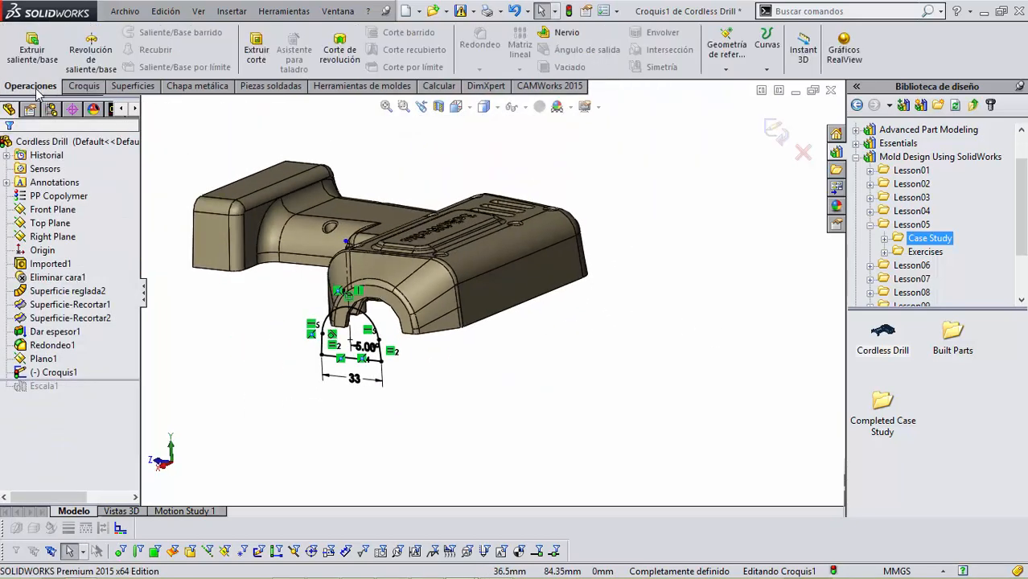
pyautogui.click(256, 48)
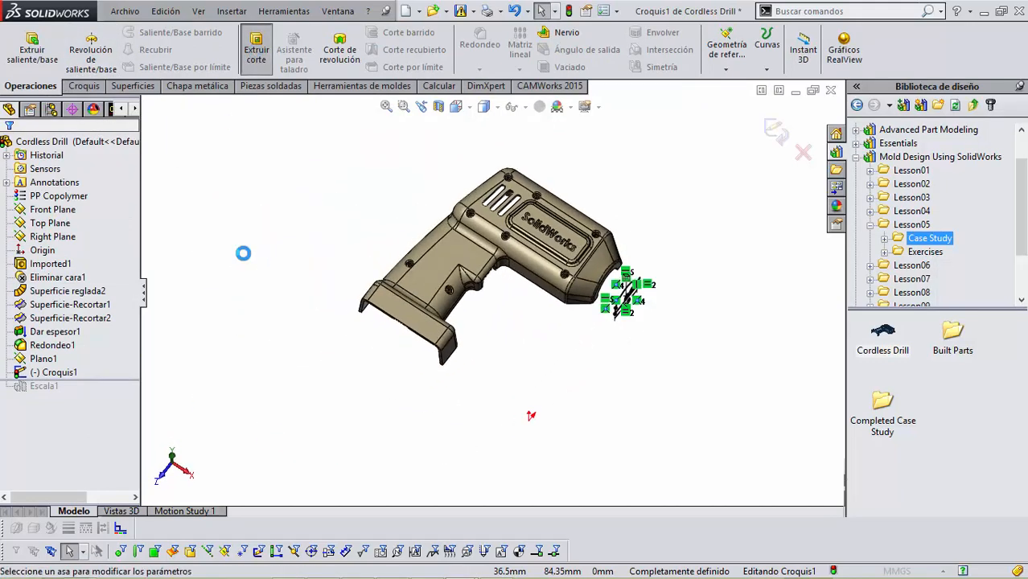
pyautogui.write('25')
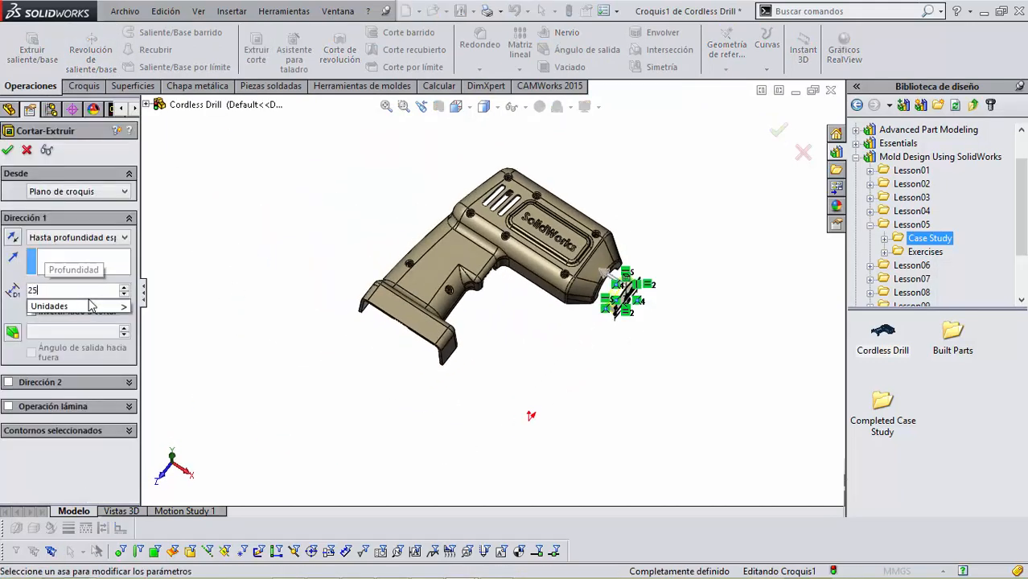
pyautogui.press('Return')
pyautogui.scroll(-5, 576, 306)
pyautogui.scroll(-10, 575, 306)
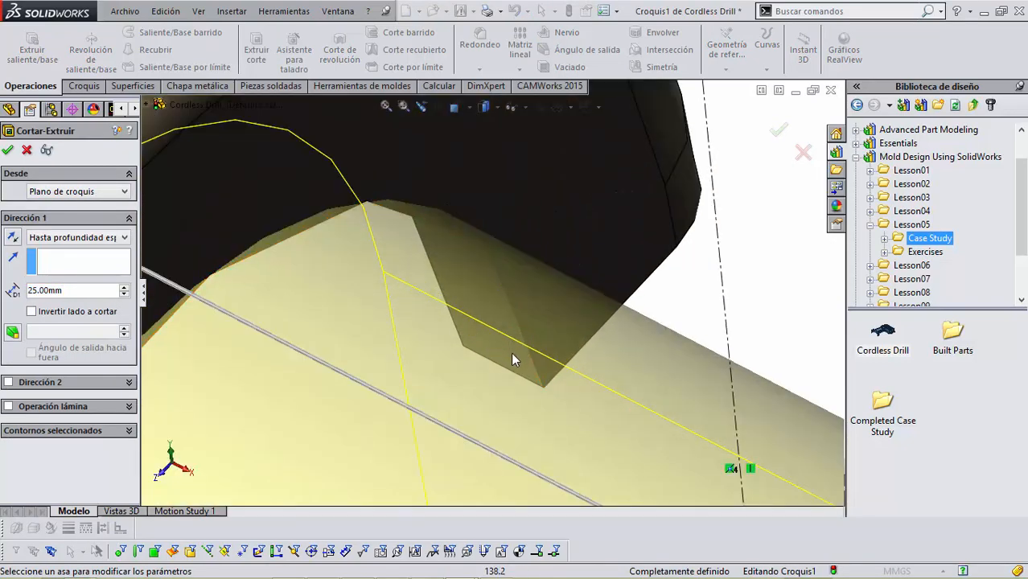
pyautogui.click(8, 151)
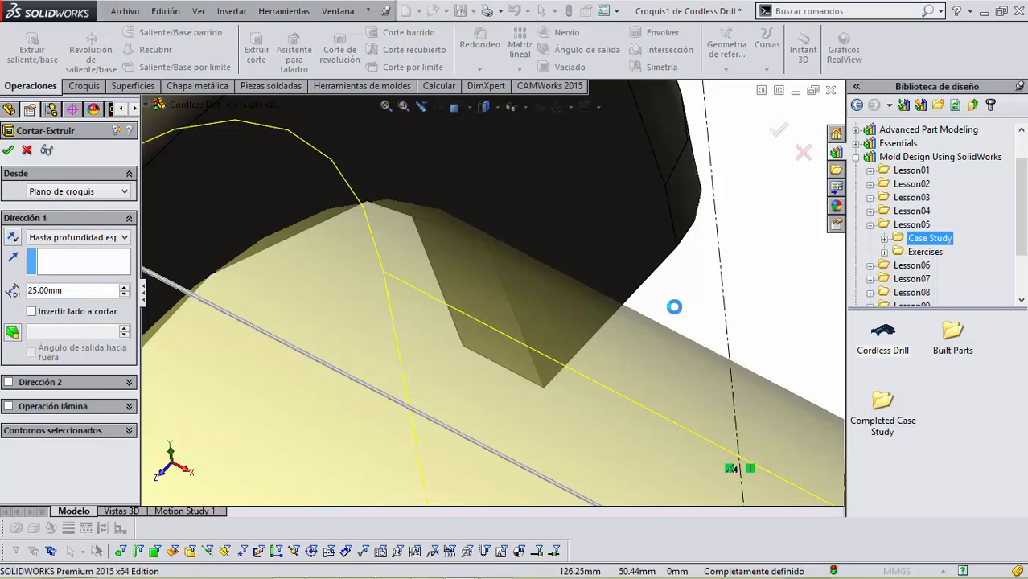
# Step: Roll the feature history forward past the scale feature Escala1
pyautogui.scroll(2, 664, 329)
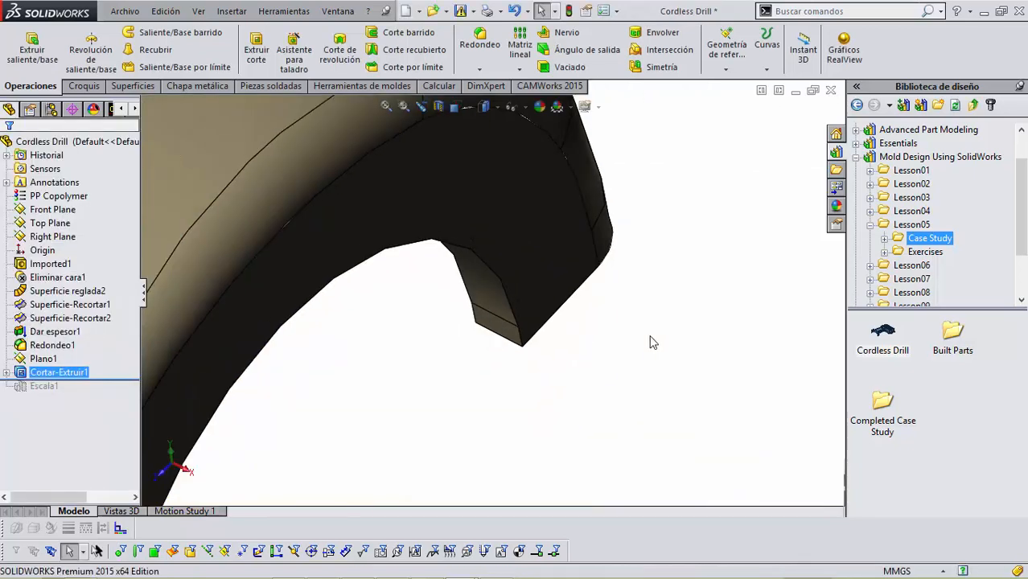
pyautogui.scroll(5, 507, 370)
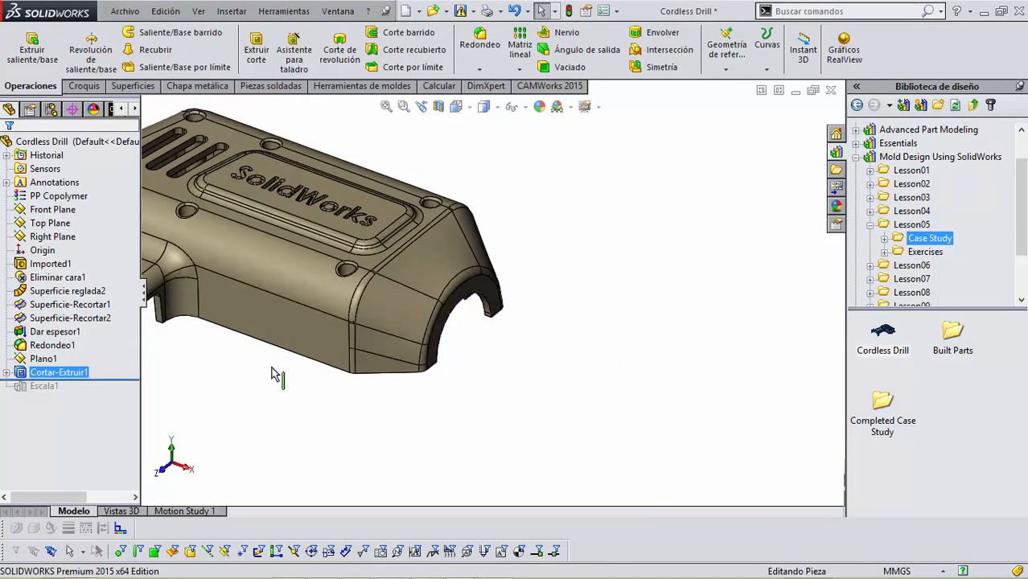
pyautogui.moveTo(138, 381); pyautogui.dragTo(141, 392)
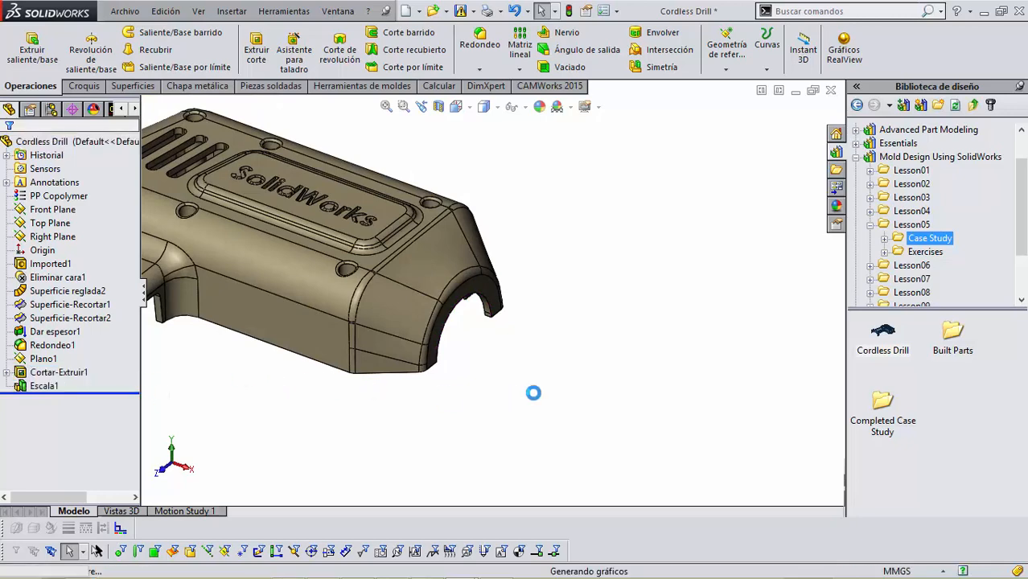
# Step: Review the parting line, shut-off surface and parting surface features in the completed Cordless Drill mold part, and return to the working part
pyautogui.scroll(4, 534, 392)
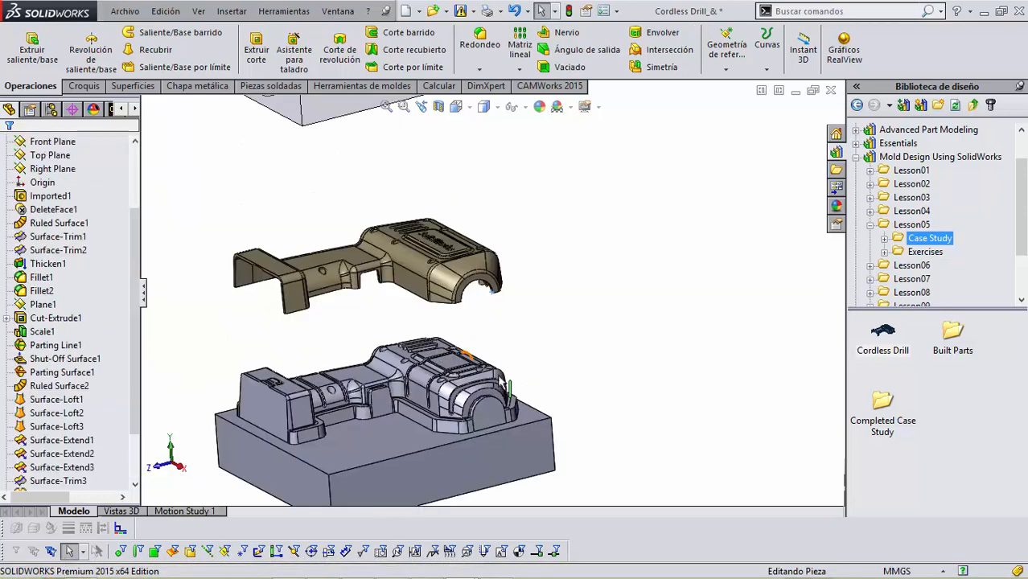
pyautogui.scroll(-2, 74, 310)
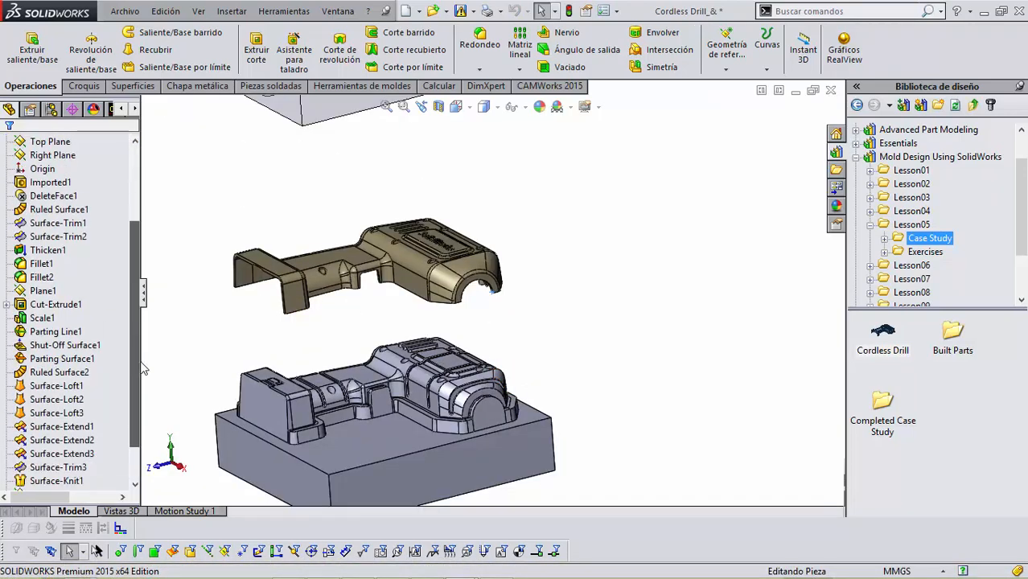
pyautogui.click(74, 305)
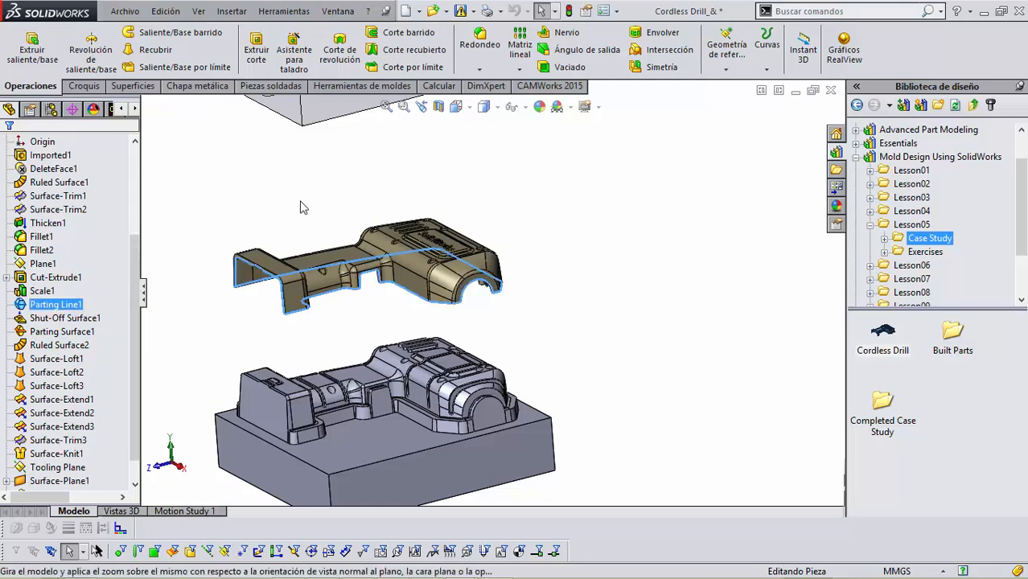
pyautogui.click(93, 318)
pyautogui.click(85, 332)
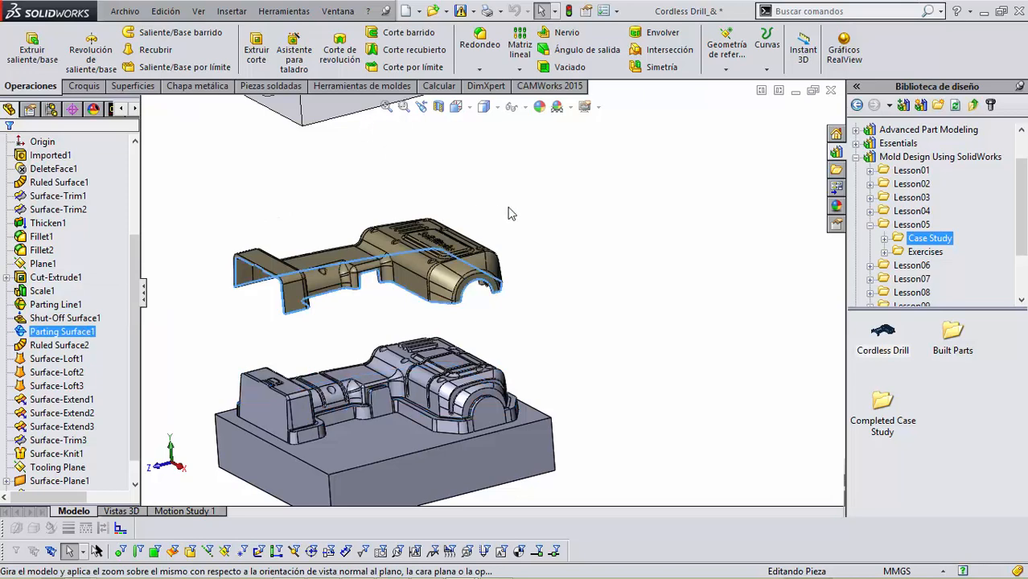
pyautogui.hotkey('ctrl', 'Tab')
# Step: Start a mold parting line with the handle's flat inner face as pull direction and run the draft analysis at 1°
pyautogui.moveTo(435, 230); pyautogui.dragTo(355, 199, button='middle')
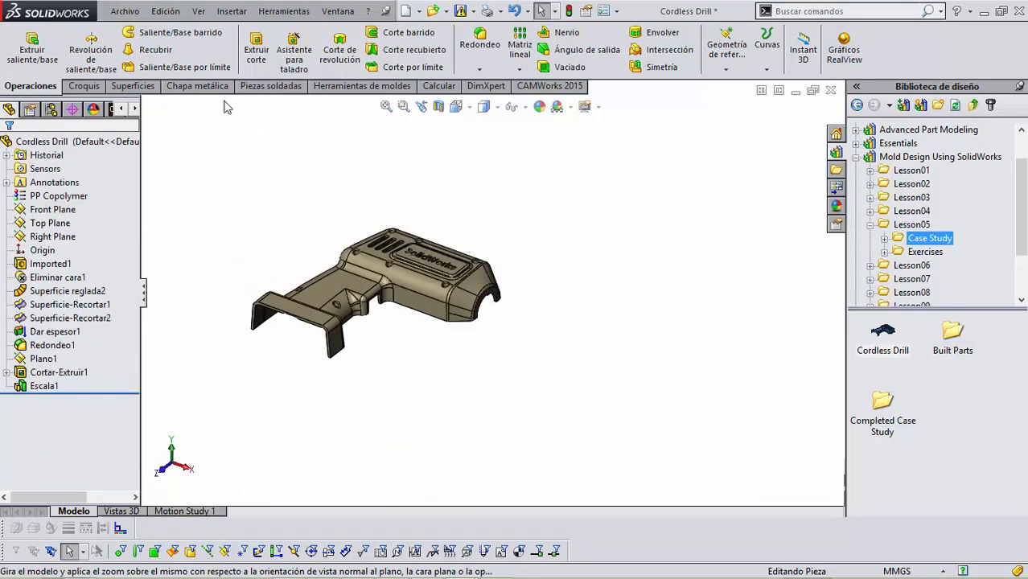
pyautogui.click(364, 86)
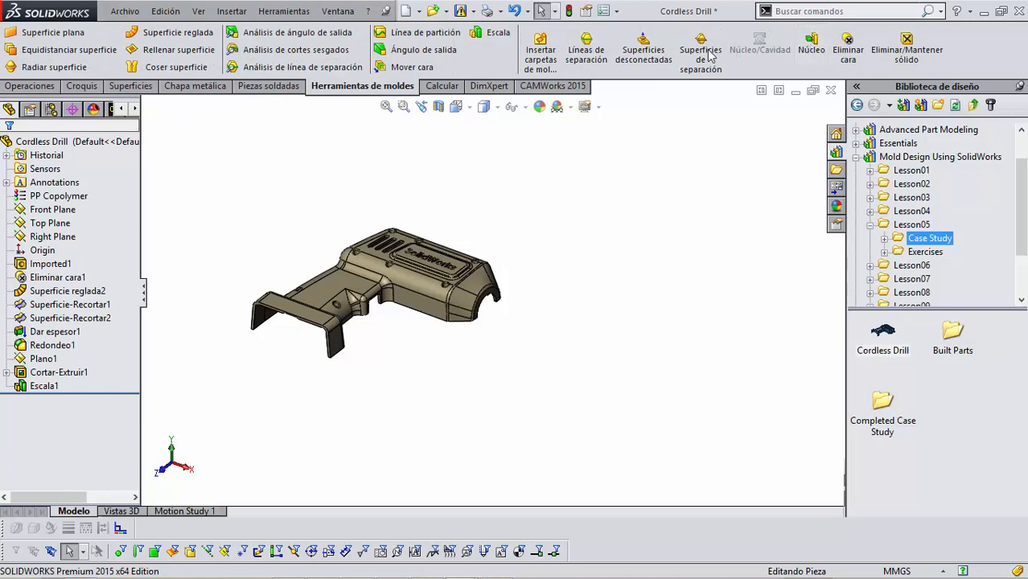
pyautogui.click(586, 44)
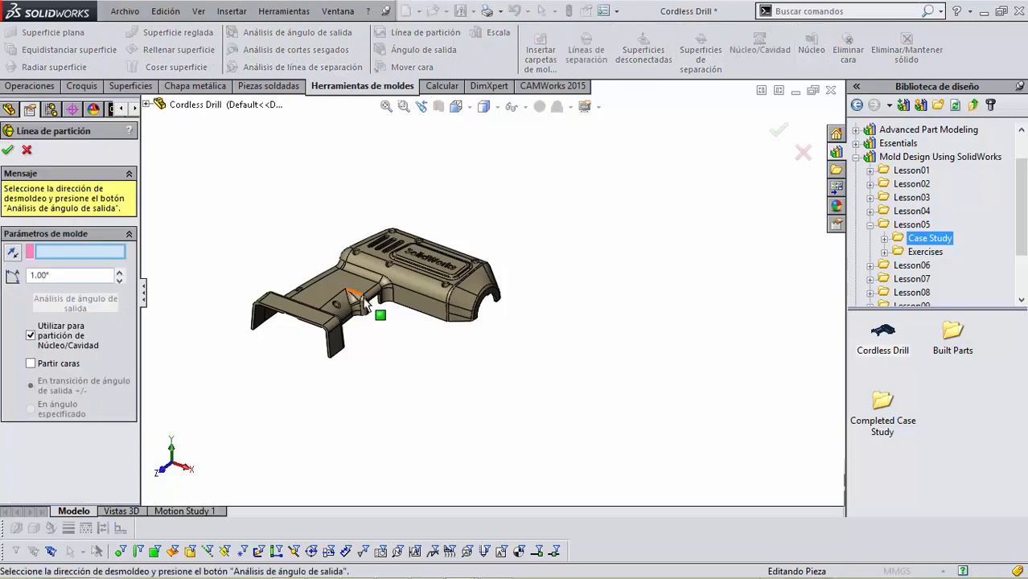
pyautogui.moveTo(364, 302); pyautogui.dragTo(366, 129, button='middle')
pyautogui.scroll(-4, 341, 266)
pyautogui.moveTo(342, 266); pyautogui.dragTo(340, 142, button='middle')
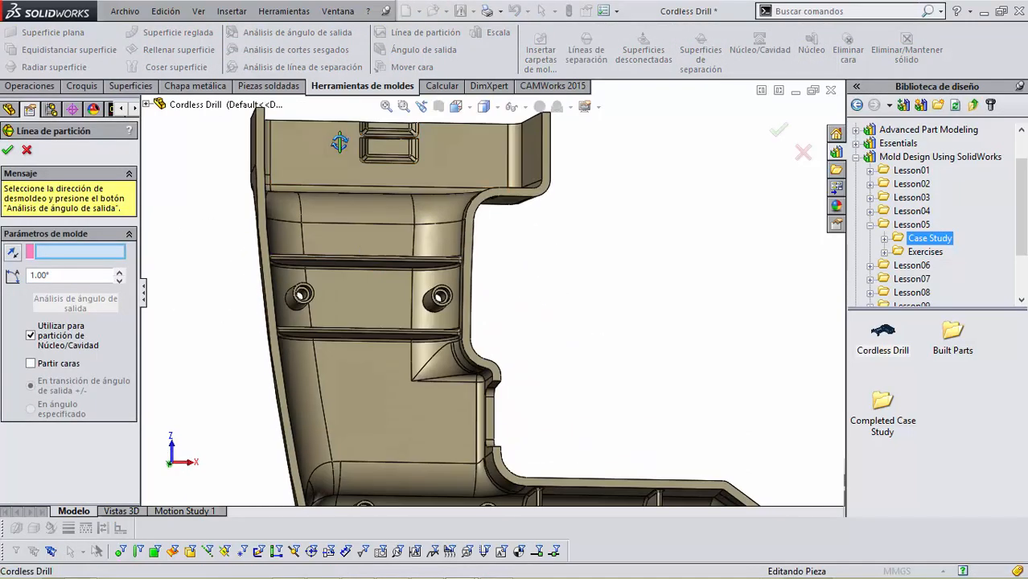
pyautogui.click(373, 297)
pyautogui.scroll(4, 224, 294)
pyautogui.moveTo(191, 301); pyautogui.dragTo(178, 378, button='middle')
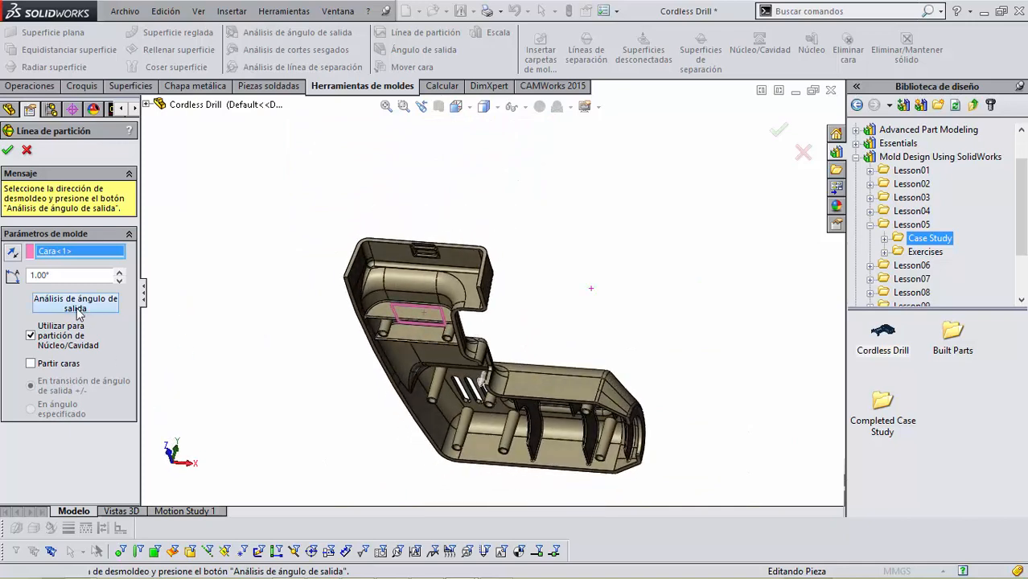
pyautogui.click(78, 304)
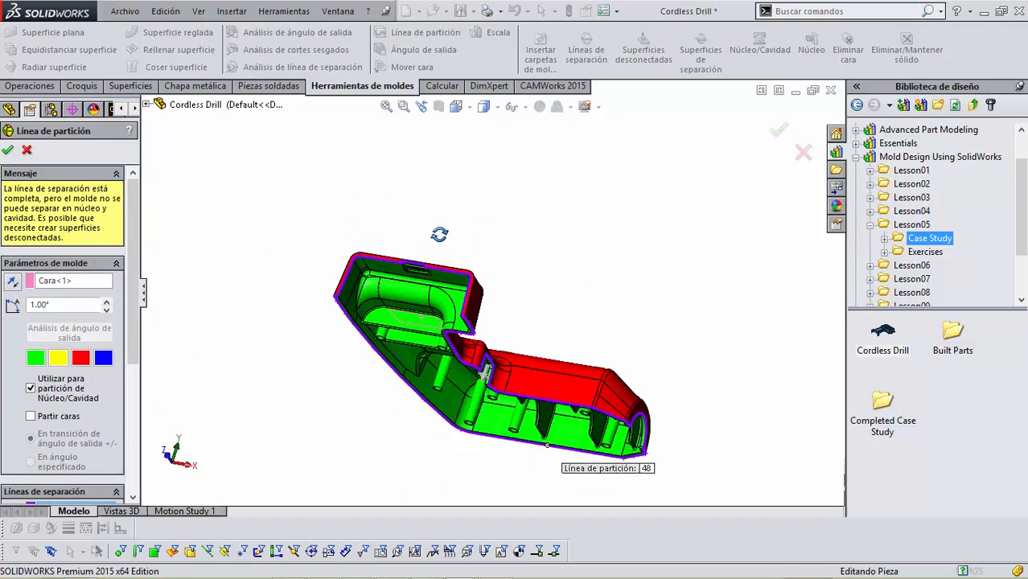
# Step: Reverse the parting line's pull direction and rerun the draft analysis
pyautogui.moveTo(439, 235); pyautogui.dragTo(496, 348, button='middle')
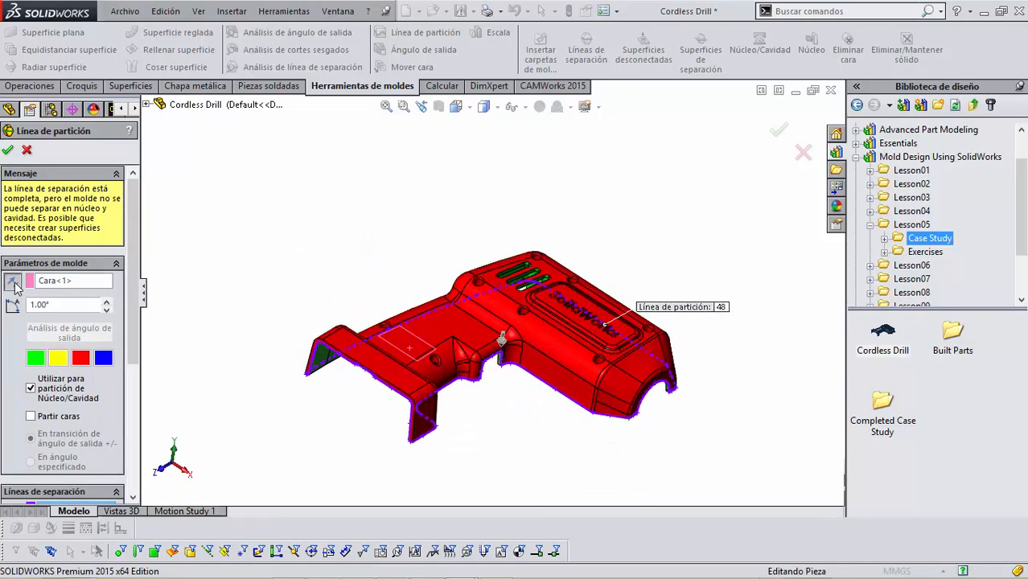
pyautogui.click(12, 284)
pyautogui.click(51, 334)
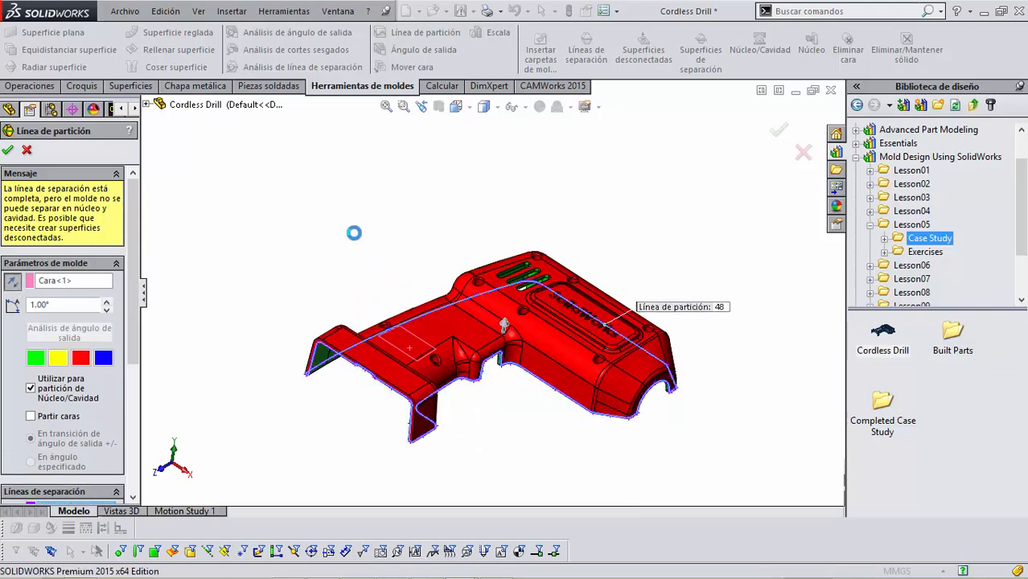
# Step: Check the draft colours and edge loop around the housing's open rim, and create the parting line
pyautogui.moveTo(454, 254); pyautogui.dragTo(429, 199, button='middle')
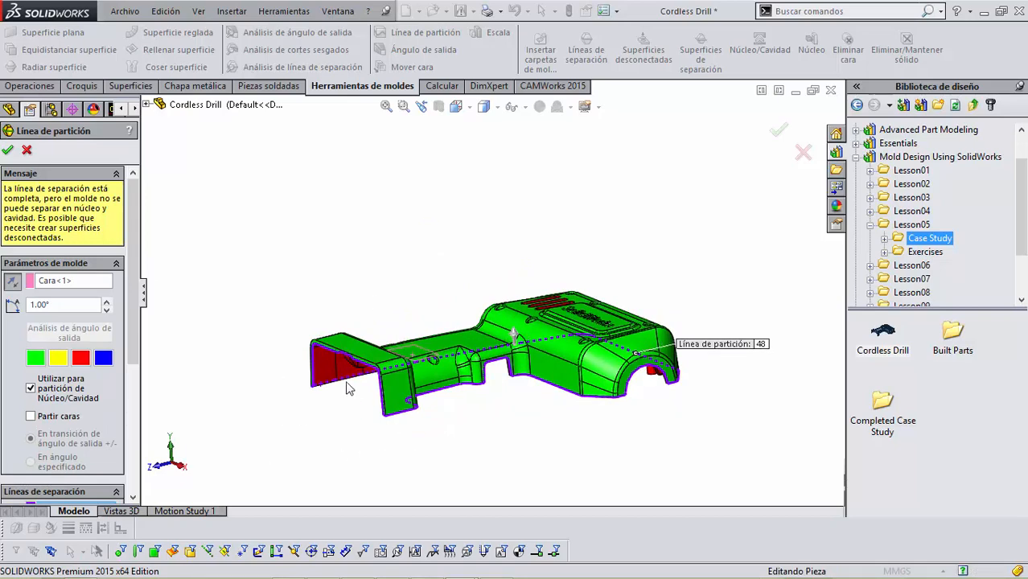
pyautogui.scroll(-2, 442, 417)
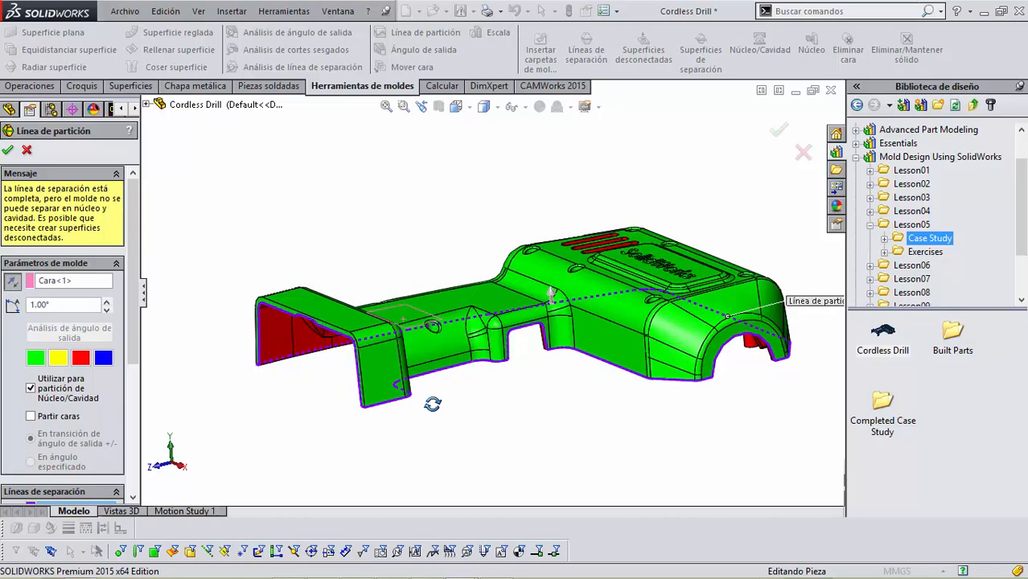
pyautogui.moveTo(432, 404)
pyautogui.mouseDown(button='middle')
pyautogui.moveTo(413, 271)
pyautogui.moveTo(431, 389)
pyautogui.mouseUp(button='middle')
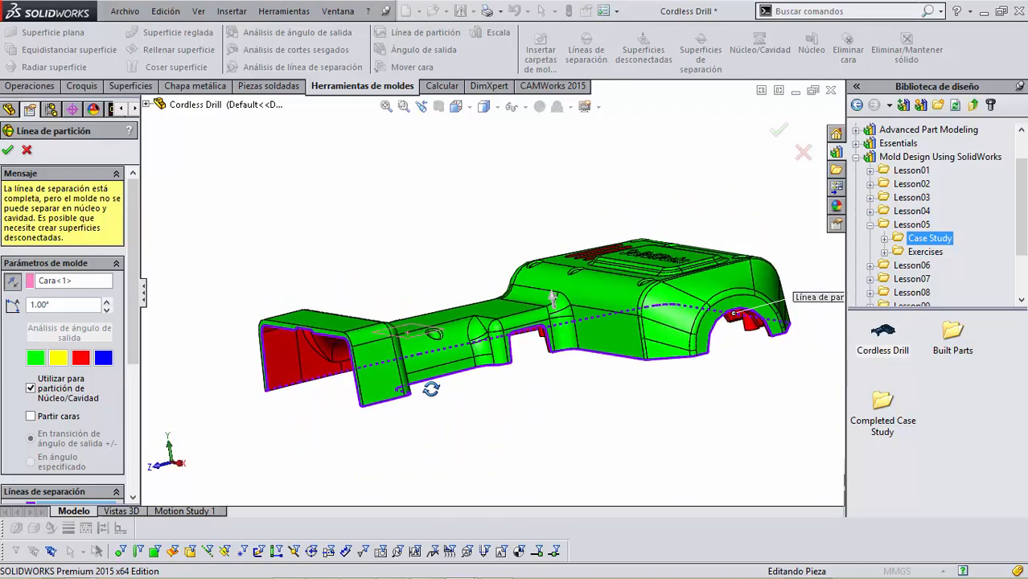
pyautogui.moveTo(504, 241); pyautogui.dragTo(332, 308, button='middle')
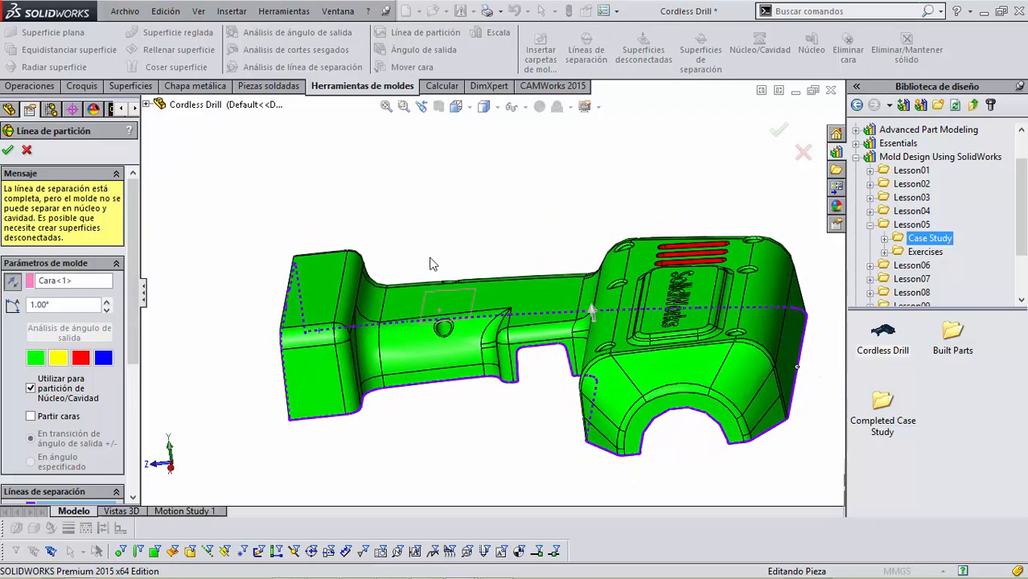
pyautogui.moveTo(432, 264); pyautogui.dragTo(457, 223, button='middle')
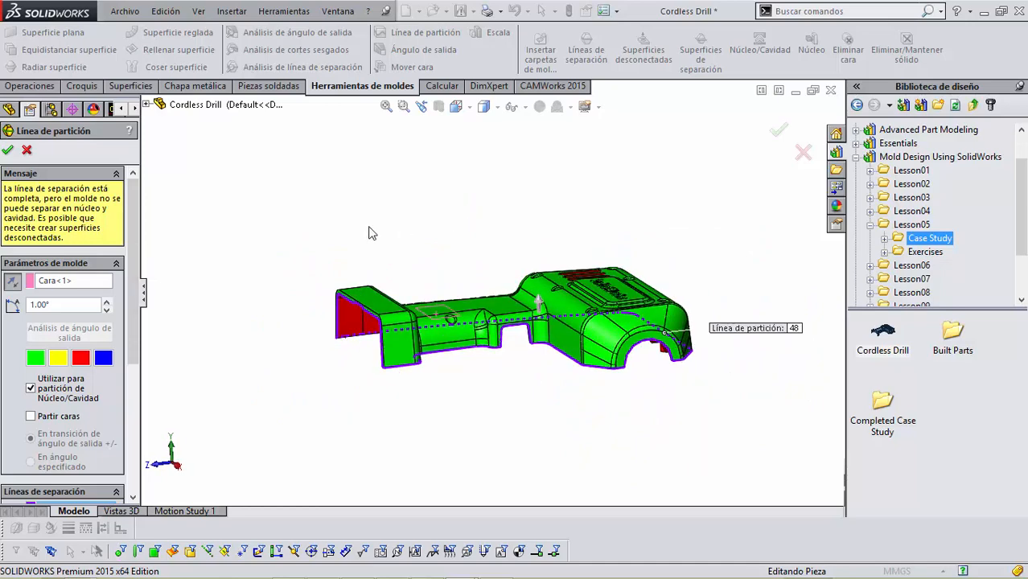
pyautogui.moveTo(136, 293); pyautogui.dragTo(145, 199)
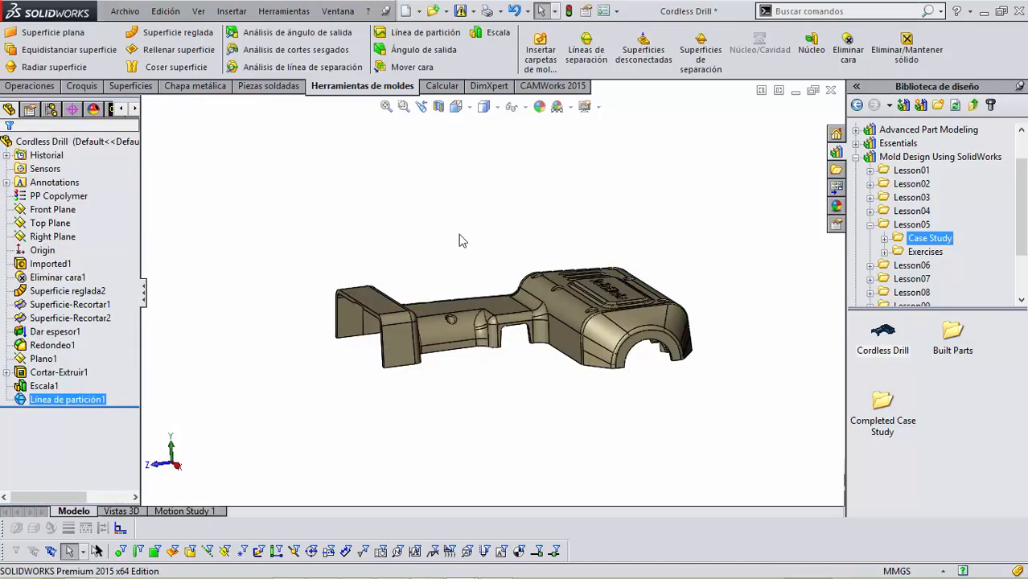
# Step: Start shut-off surfaces for the through openings at the housing's vent slots and screw holes
pyautogui.scroll(3, 410, 239)
pyautogui.moveTo(409, 218); pyautogui.dragTo(428, 239, button='middle')
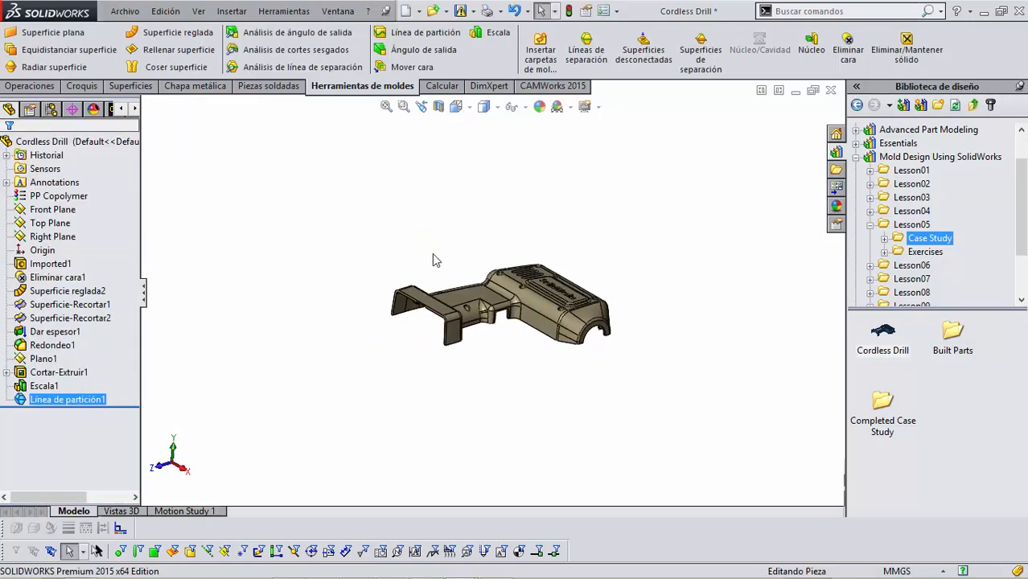
pyautogui.moveTo(565, 257); pyautogui.dragTo(534, 219, button='middle')
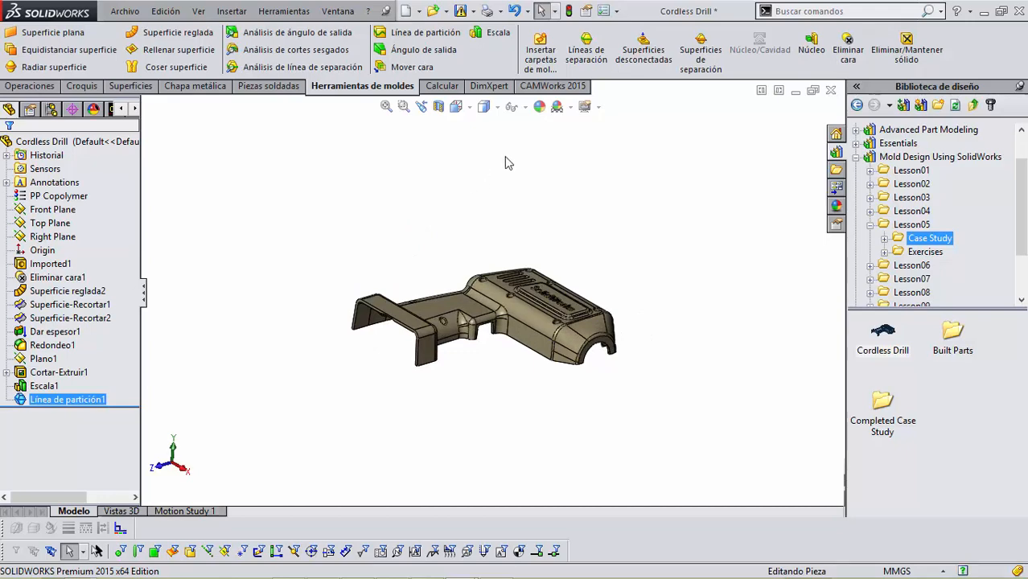
pyautogui.click(643, 50)
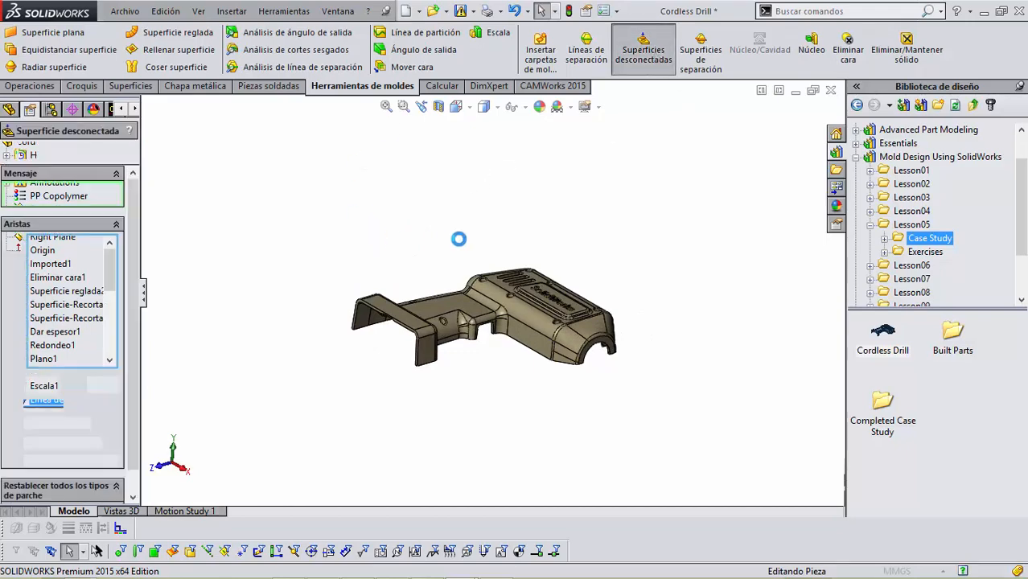
pyautogui.scroll(-3, 561, 246)
pyautogui.moveTo(503, 257); pyautogui.dragTo(492, 323, button='middle')
pyautogui.scroll(-6, 492, 322)
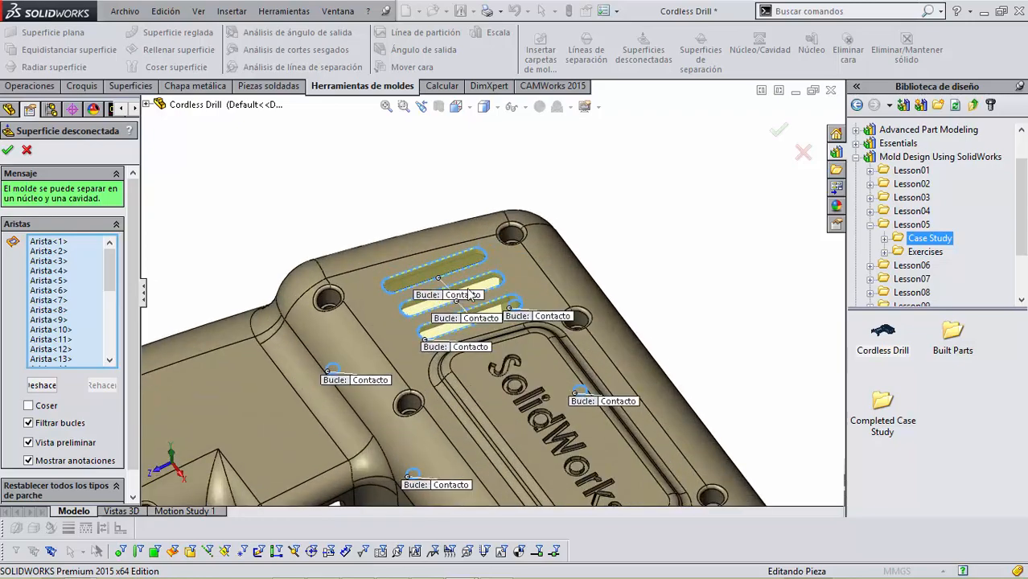
# Step: Check the contact patches on the vent slots and inside the screw bosses, and create the shut-off surfaces without knitting
pyautogui.scroll(2, 569, 213)
pyautogui.scroll(2, 569, 213)
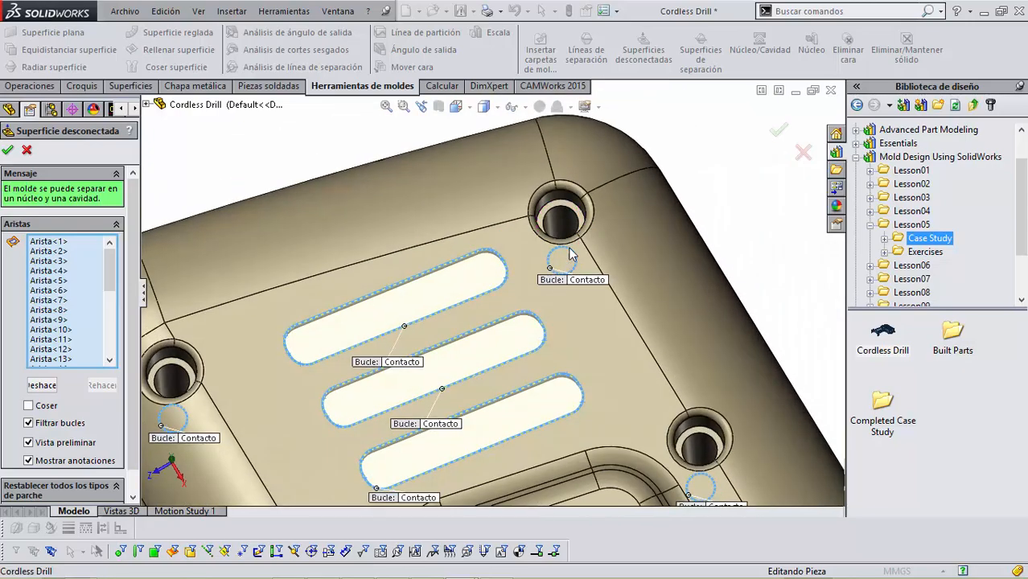
pyautogui.scroll(-5, 515, 265)
pyautogui.scroll(5, 513, 277)
pyautogui.moveTo(513, 276); pyautogui.dragTo(437, 333, button='middle')
pyautogui.scroll(-5, 406, 342)
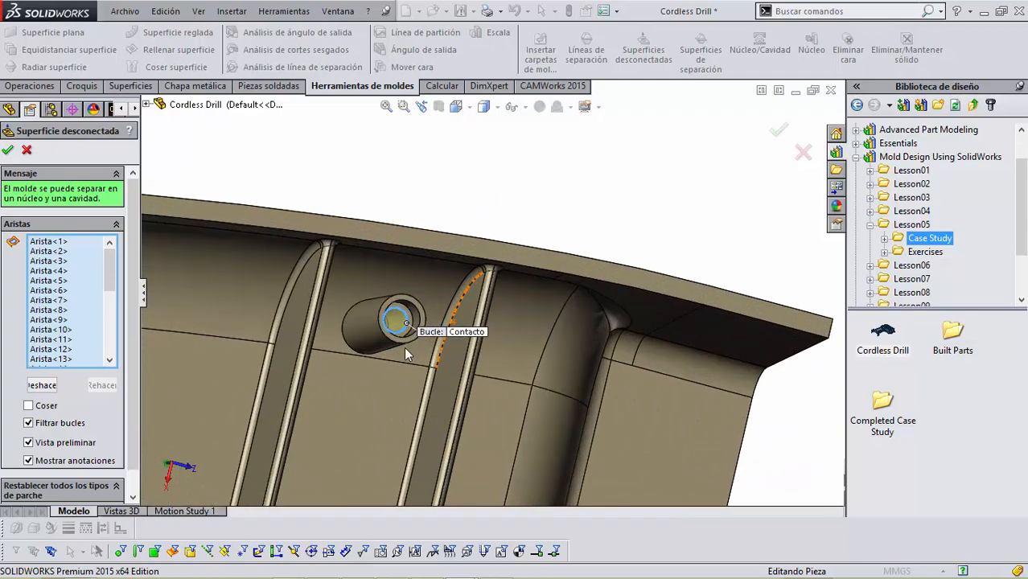
pyautogui.scroll(4, 448, 317)
pyautogui.scroll(-5, 452, 302)
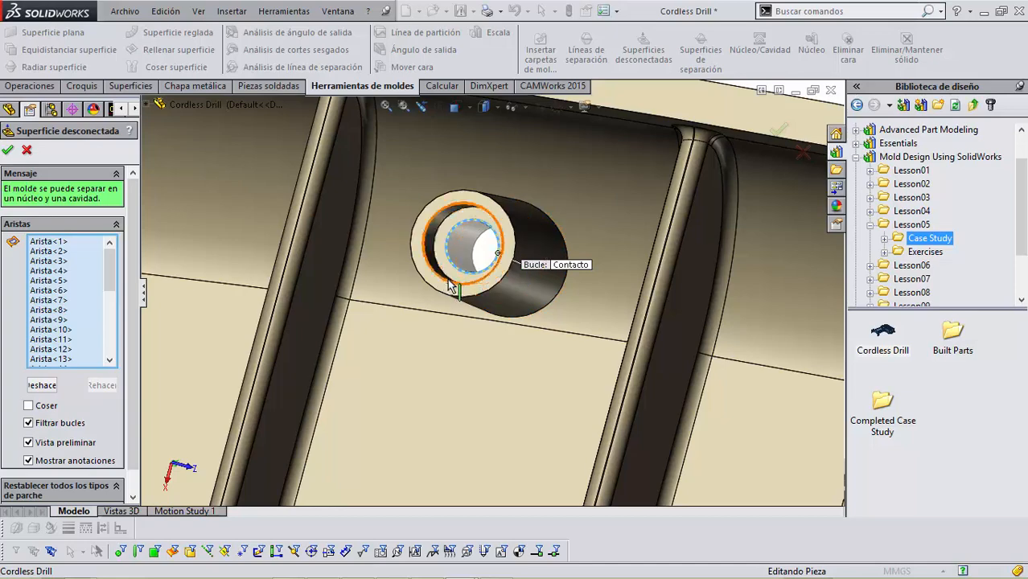
pyautogui.scroll(-3, 477, 297)
pyautogui.scroll(8, 479, 263)
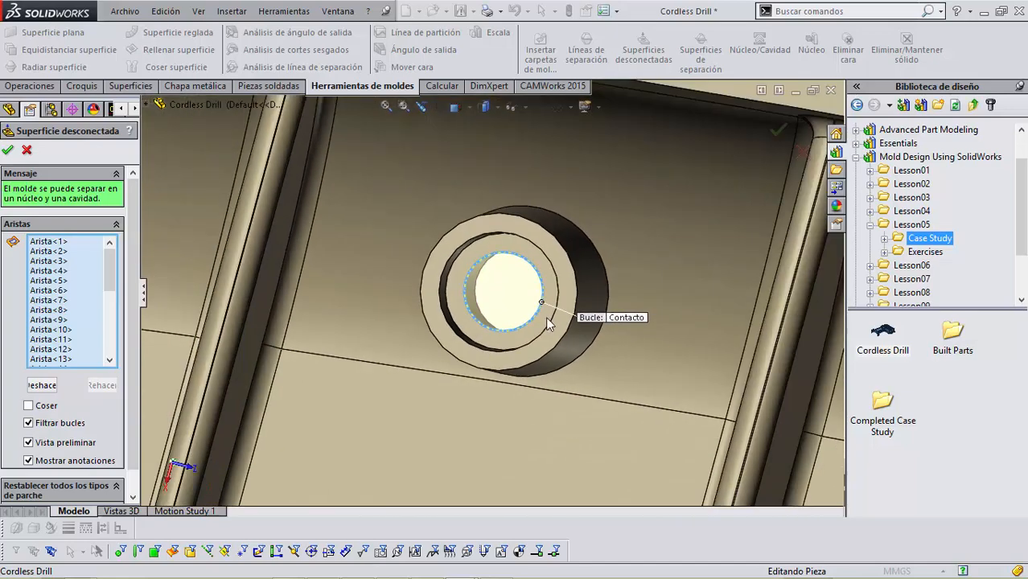
pyautogui.moveTo(422, 207); pyautogui.dragTo(632, 417, button='middle')
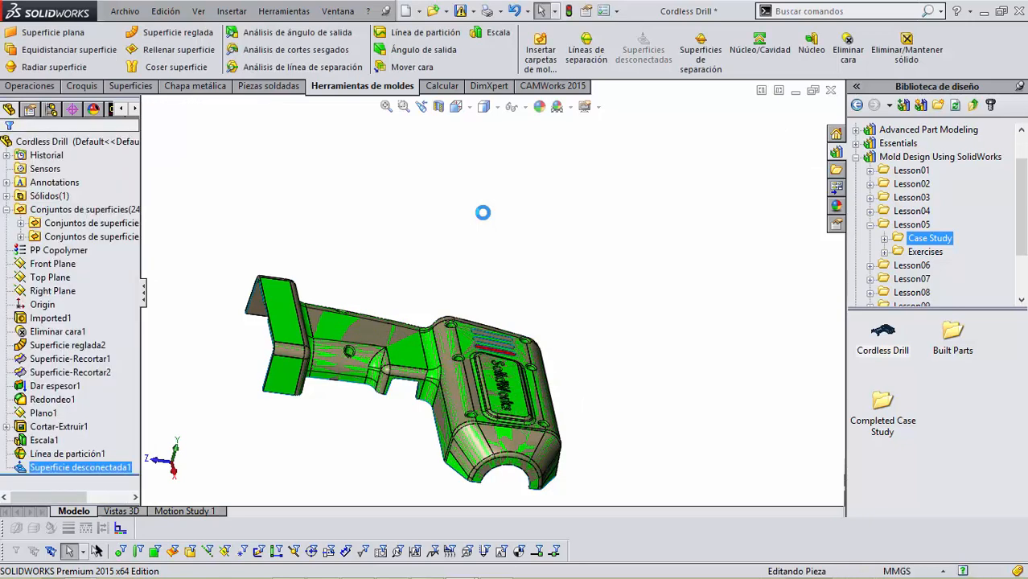
# Step: Create a parting surface perpendicular to pull from the parting line, 5 mm wide with 3.25 mm smoothing and all surfaces knitted
pyautogui.moveTo(382, 235); pyautogui.dragTo(406, 383, button='middle')
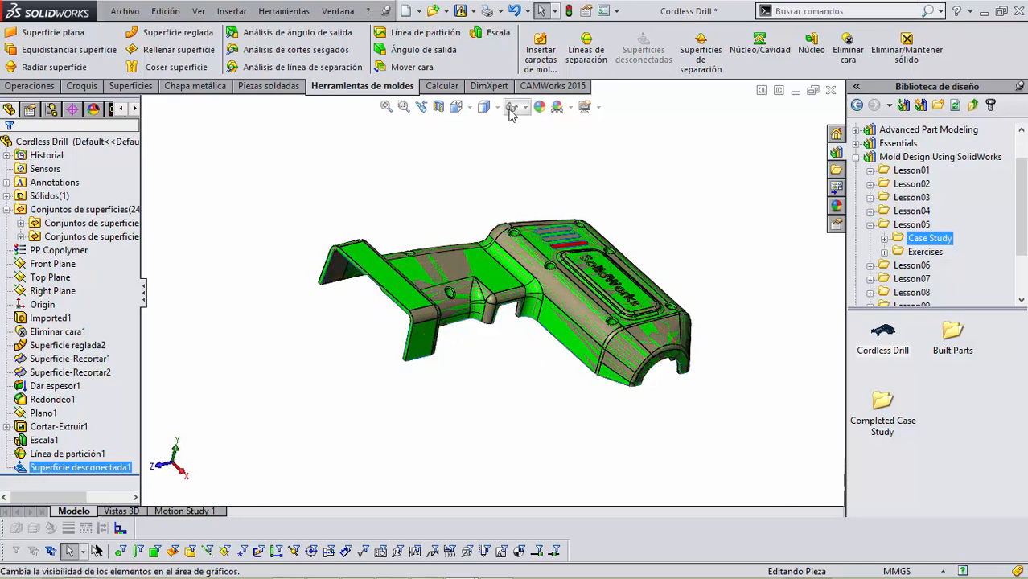
pyautogui.click(700, 57)
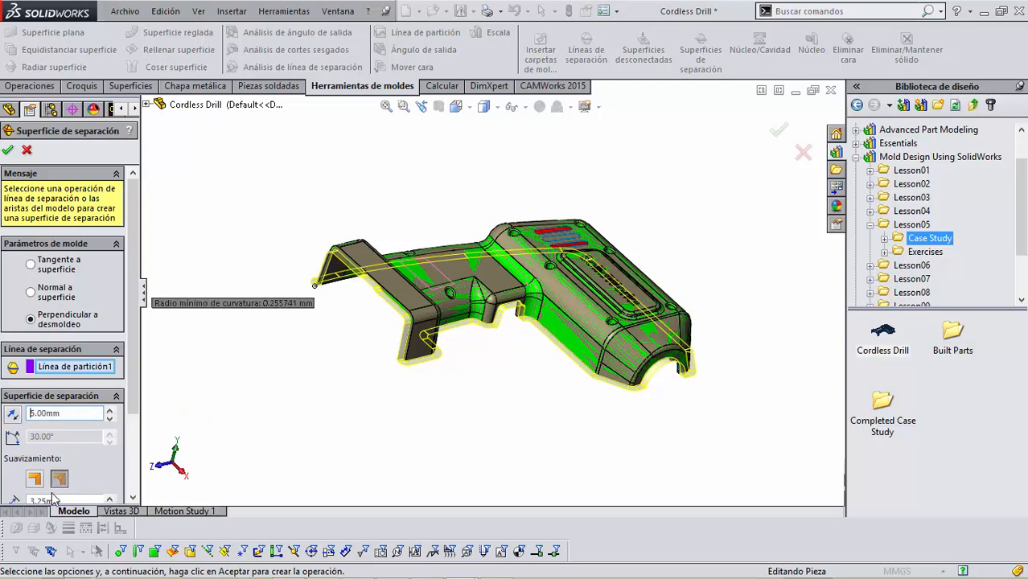
pyautogui.scroll(-3, 32, 413)
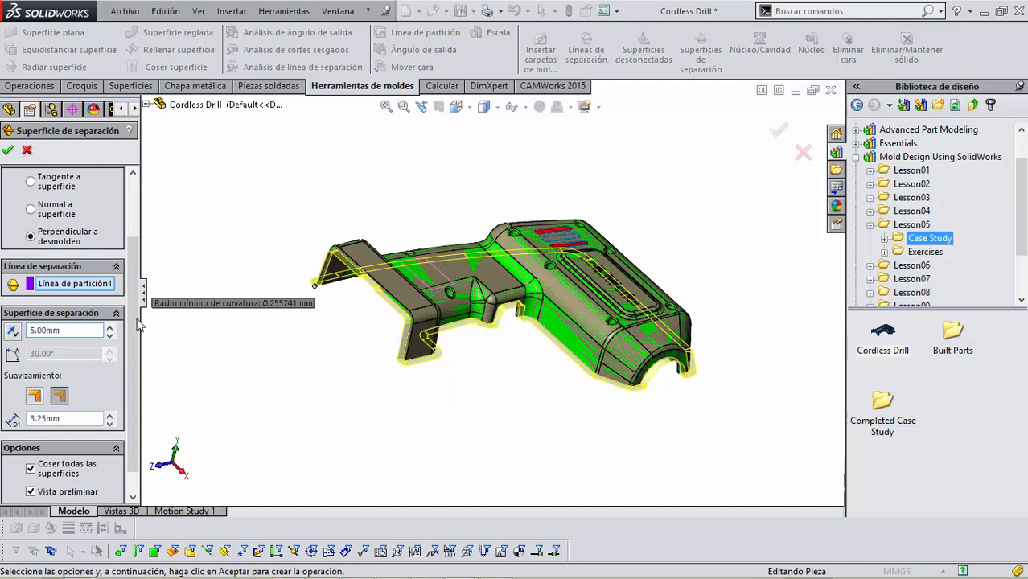
pyautogui.scroll(-1, 131, 326)
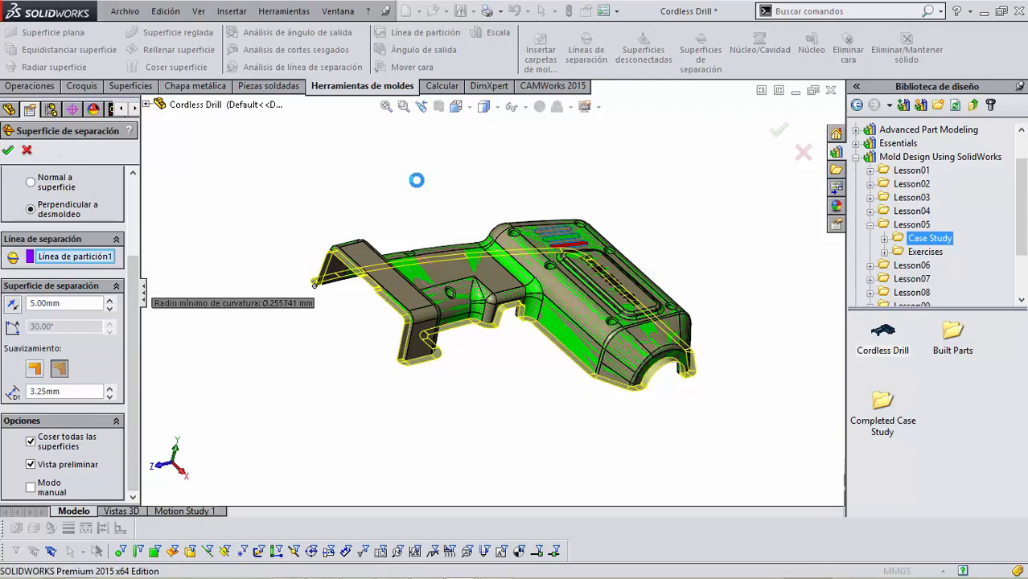
# Step: Examine the parting surface along the housing's rim, especially its corners at the handle base and the trigger notch
pyautogui.moveTo(420, 209); pyautogui.dragTo(400, 246, button='middle')
pyautogui.scroll(-5, 424, 352)
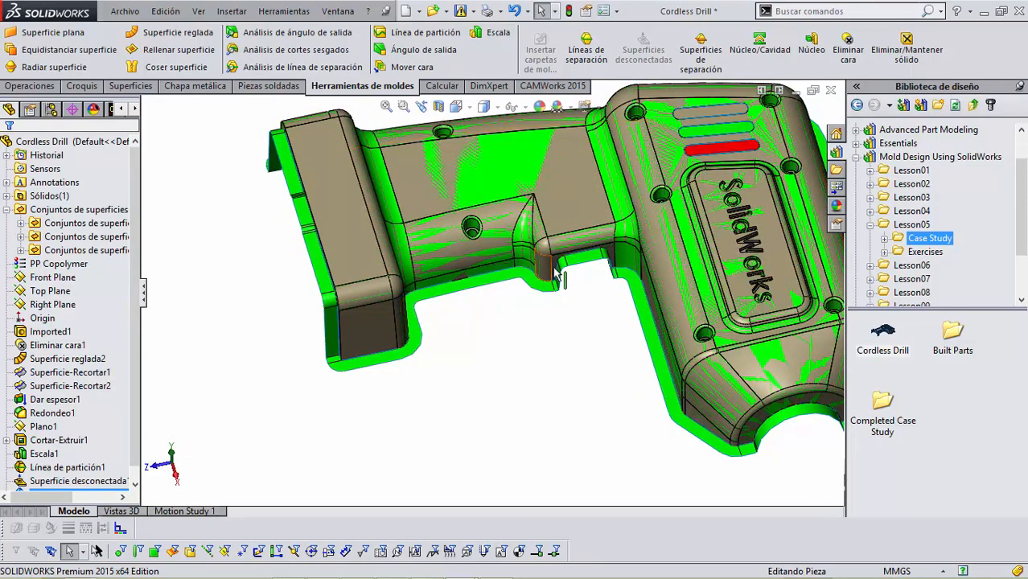
pyautogui.scroll(-5, 578, 284)
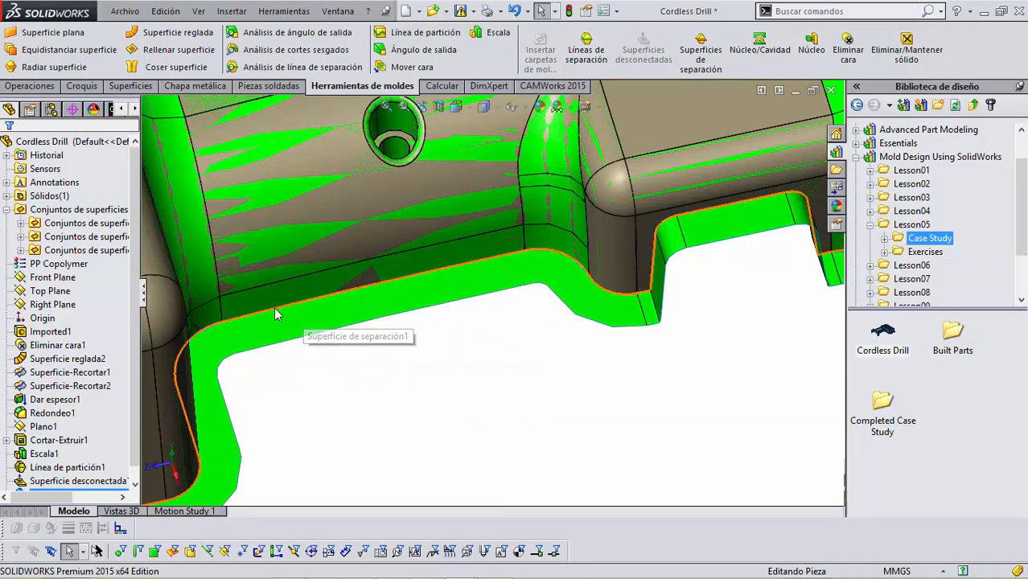
pyautogui.scroll(2, 627, 282)
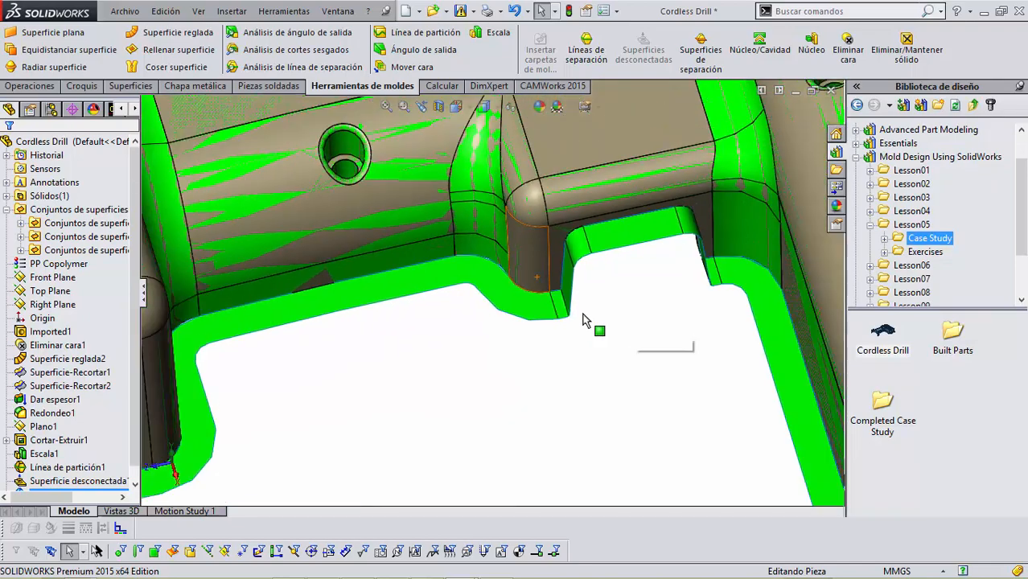
pyautogui.moveTo(527, 303); pyautogui.dragTo(500, 320, button='middle')
pyautogui.scroll(4, 516, 309)
pyautogui.scroll(3, 516, 316)
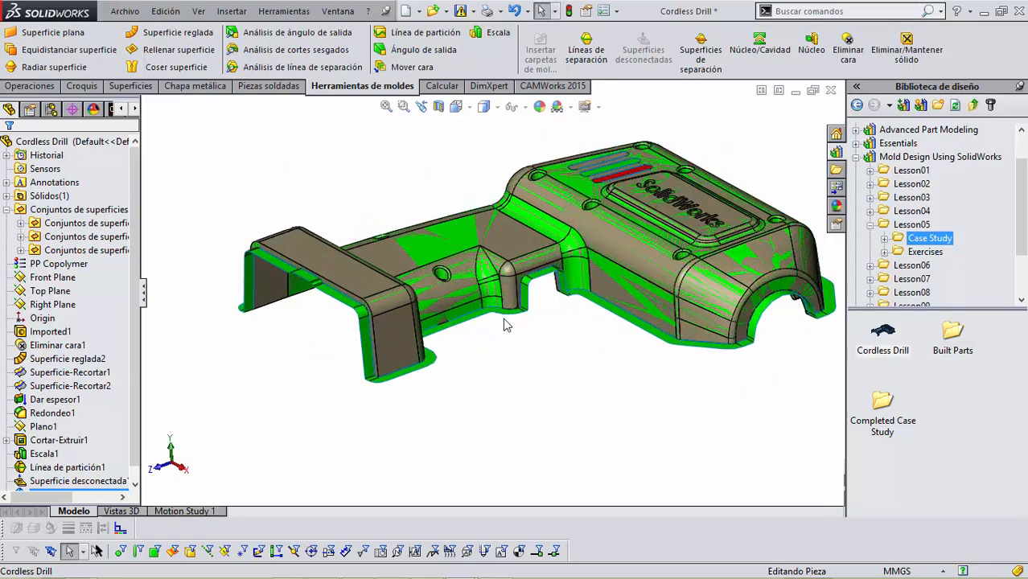
pyautogui.scroll(3, 495, 326)
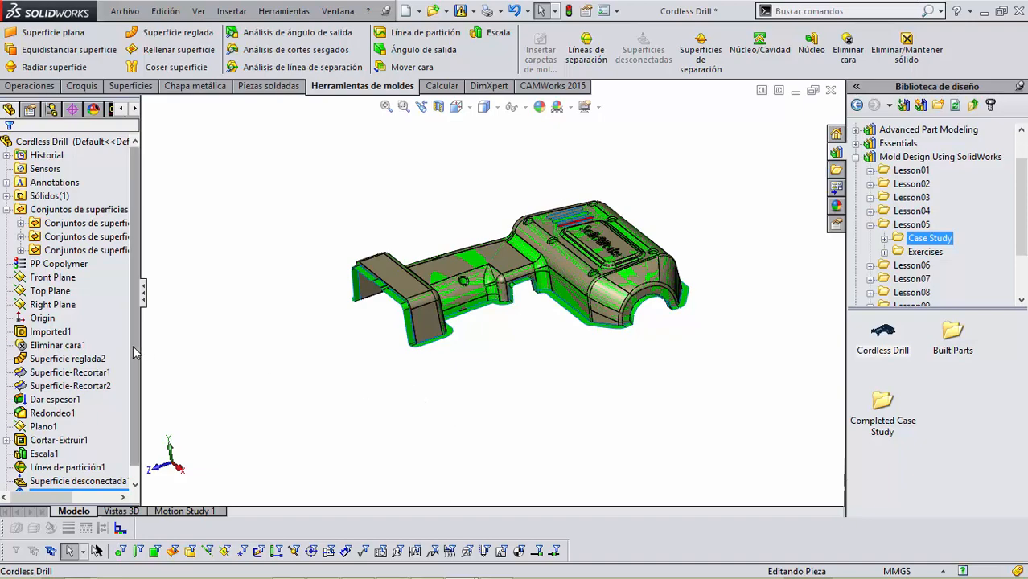
pyautogui.scroll(-3, 519, 276)
pyautogui.scroll(5, 519, 276)
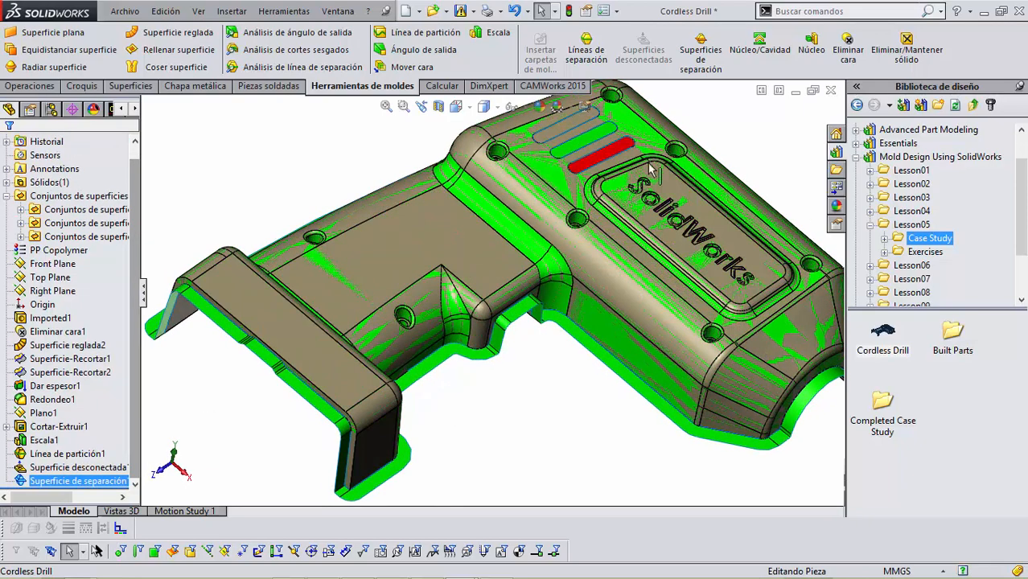
pyautogui.scroll(-3, 507, 363)
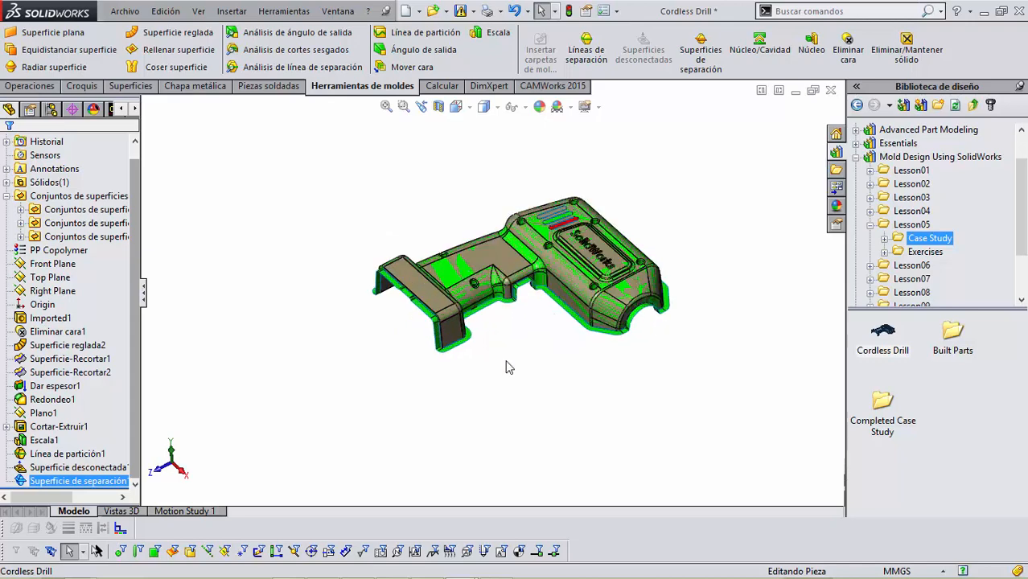
pyautogui.moveTo(506, 363); pyautogui.dragTo(497, 317, button='middle')
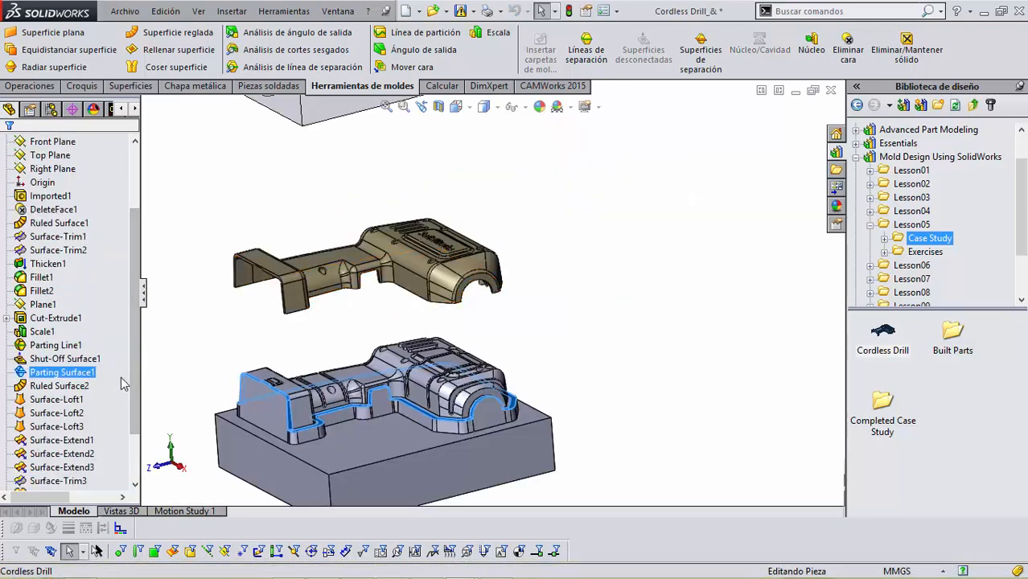
# Step: Switch to the completed Cordless Drill_& part and review the type, distance, direction, angle and edges of Ruled Surface2 without changing it
pyautogui.click(54, 387)
pyautogui.rightClick(53, 387)
pyautogui.click(314, 334)
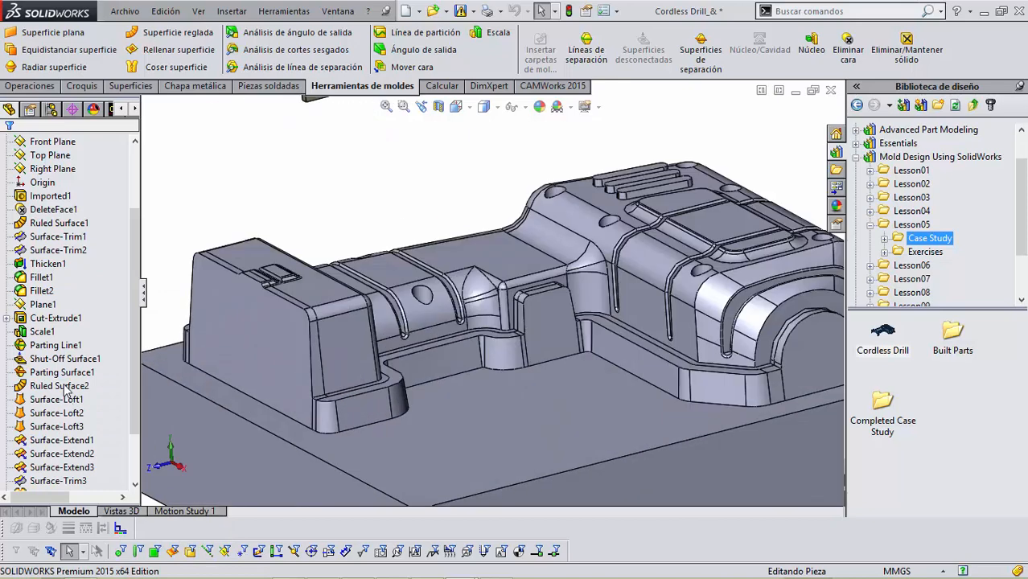
pyautogui.click(64, 387)
pyautogui.press('f')
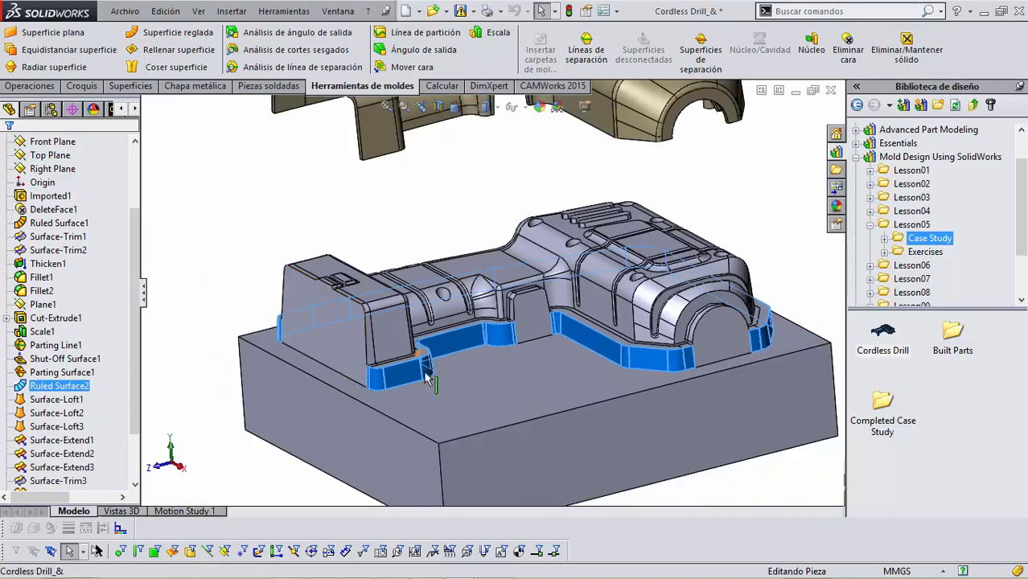
pyautogui.rightClick(62, 388)
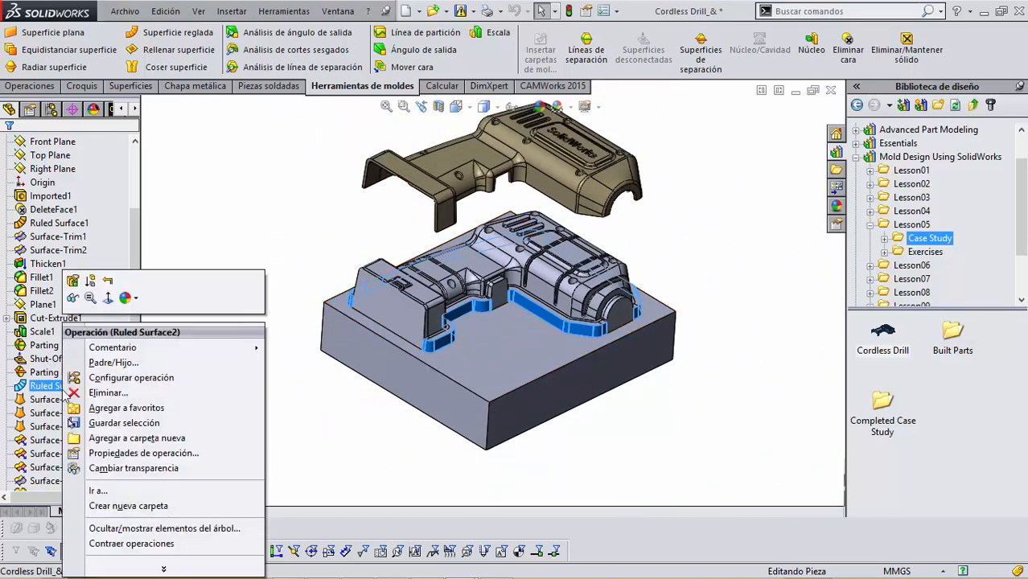
pyautogui.click(76, 284)
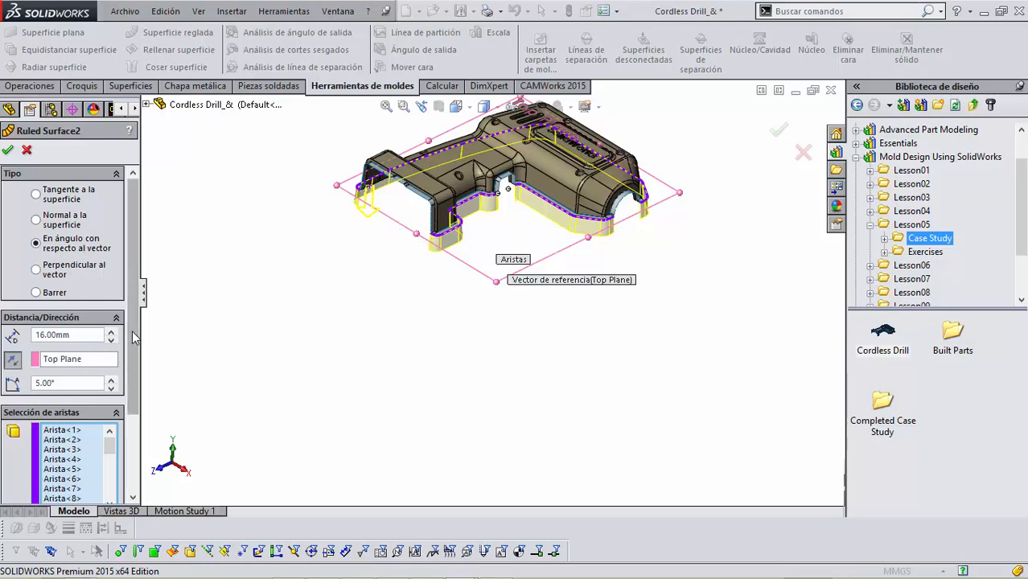
pyautogui.scroll(-3, 139, 443)
pyautogui.scroll(-3, 504, 276)
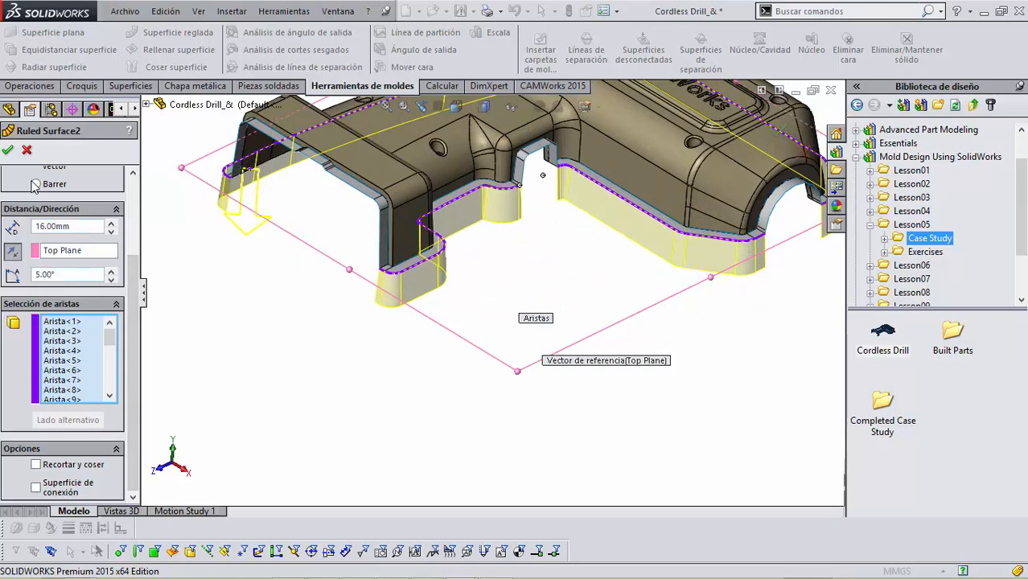
pyautogui.click(27, 152)
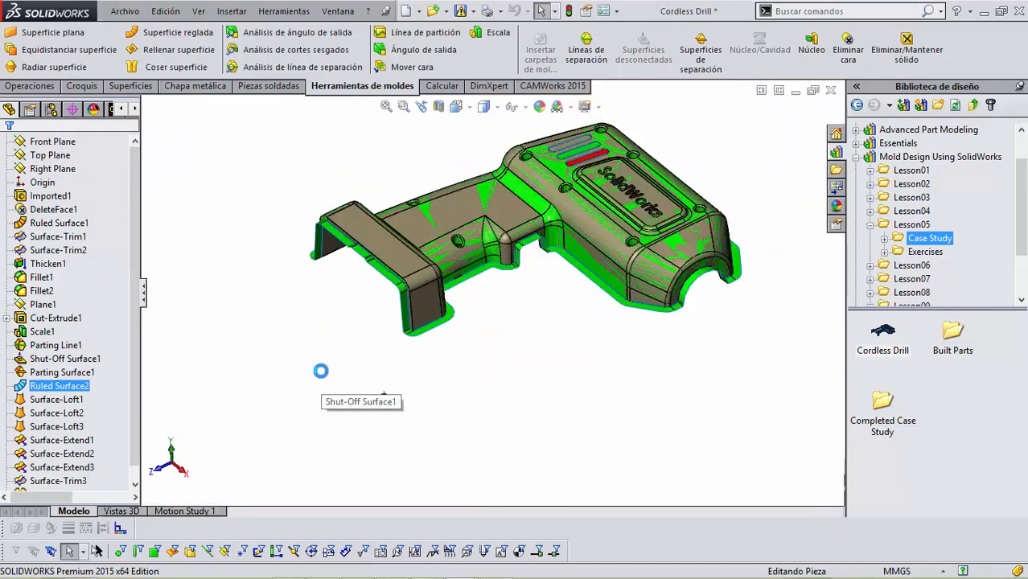
# Step: Back in the Cordless Drill part, start a ruled surface tapered to vector, using the Top Plane as reference and a 5° angle
pyautogui.scroll(2, 402, 343)
pyautogui.moveTo(468, 190)
pyautogui.mouseDown(button='middle')
pyautogui.moveTo(480, 197)
pyautogui.moveTo(468, 190)
pyautogui.mouseUp(button='middle')
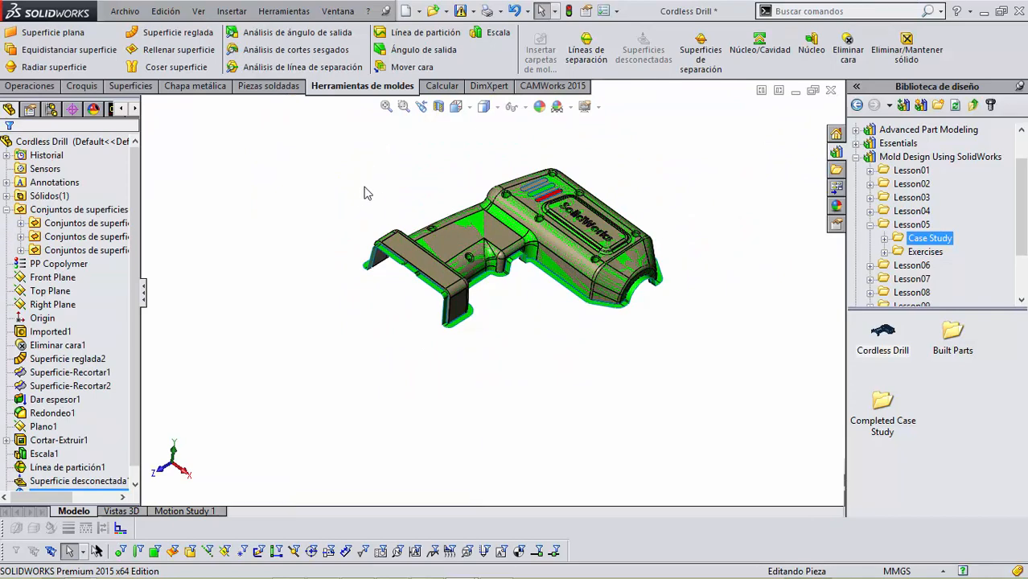
pyautogui.click(170, 32)
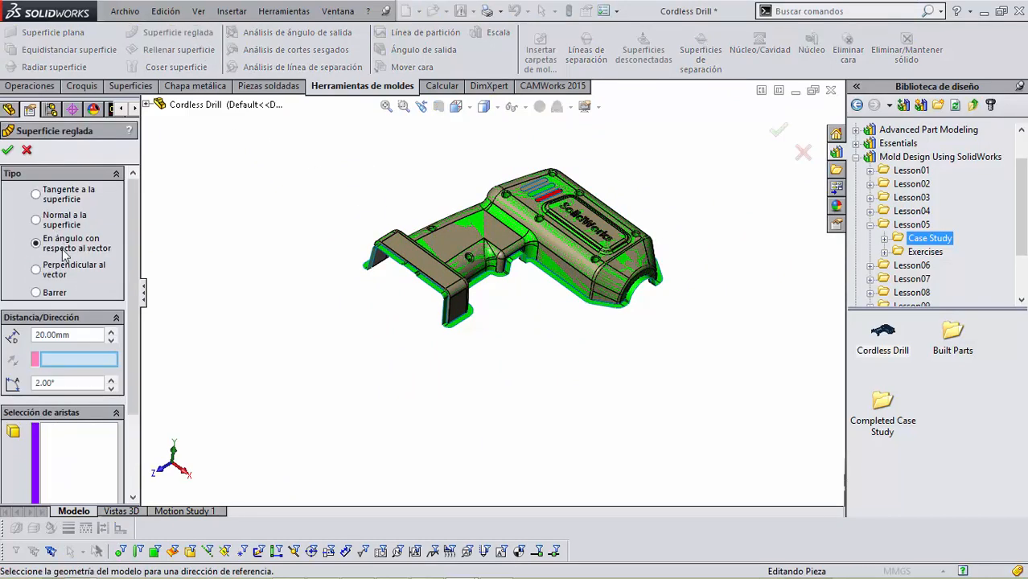
pyautogui.click(148, 105)
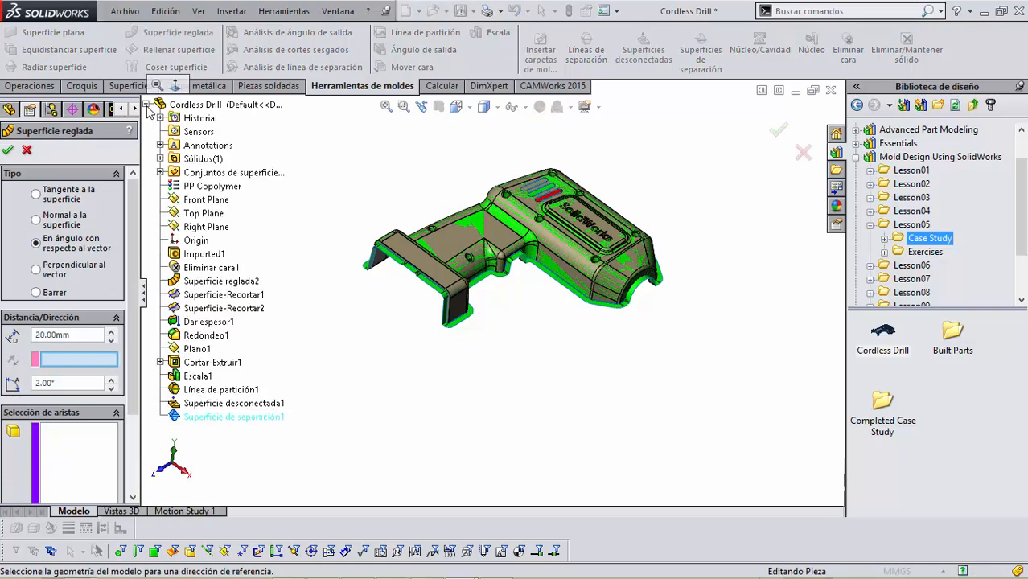
pyautogui.click(204, 214)
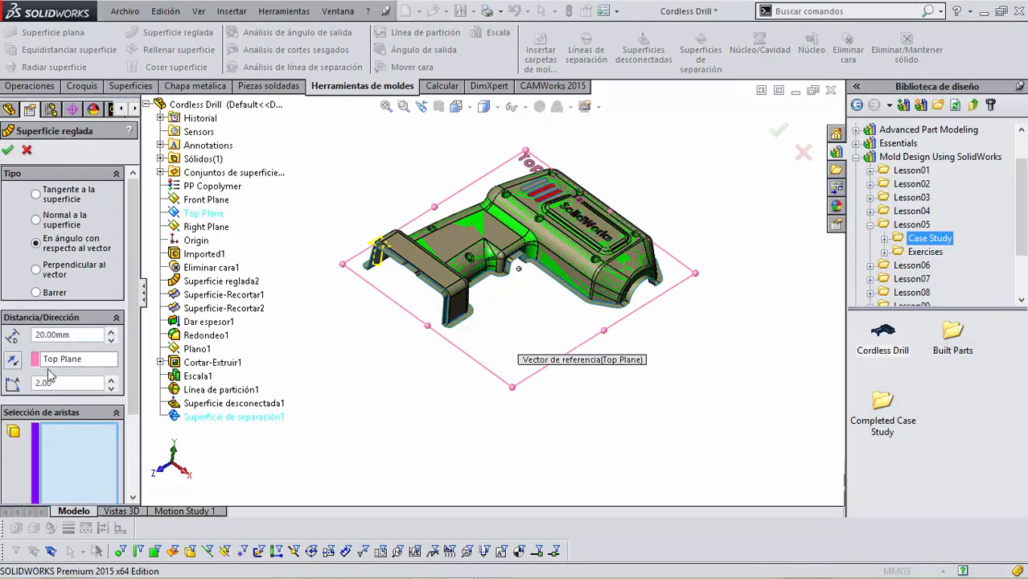
pyautogui.write('5')
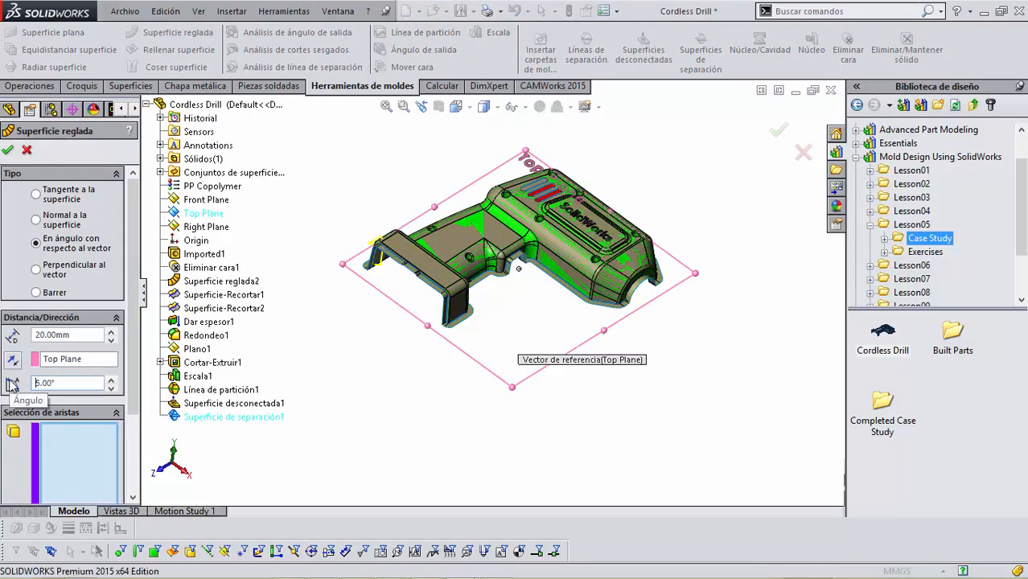
# Step: Select the parting surface's first three outer edges at the handle base corner and reverse the ruled surface to extend downward
pyautogui.scroll(-5, 447, 283)
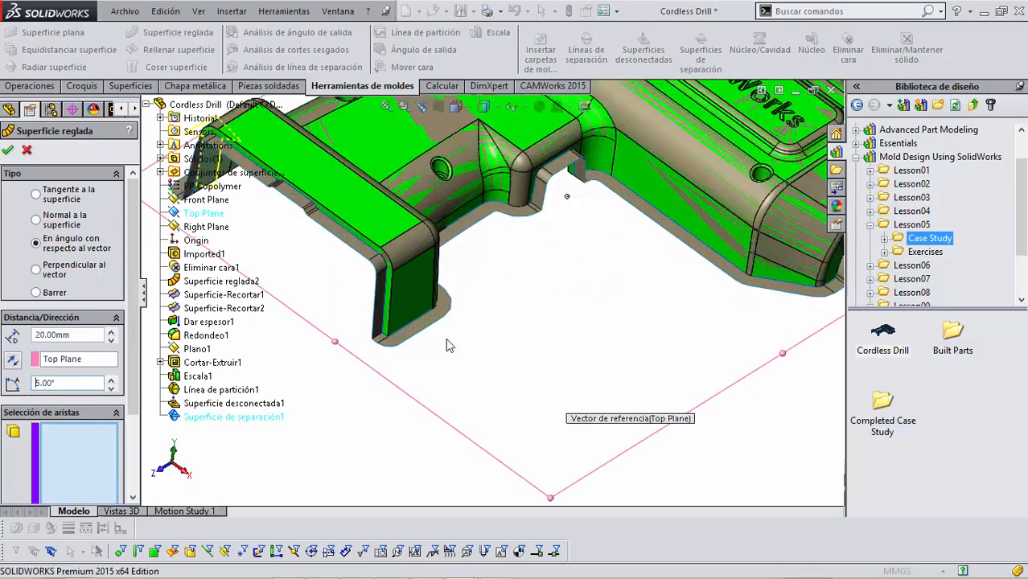
pyautogui.scroll(-2, 381, 322)
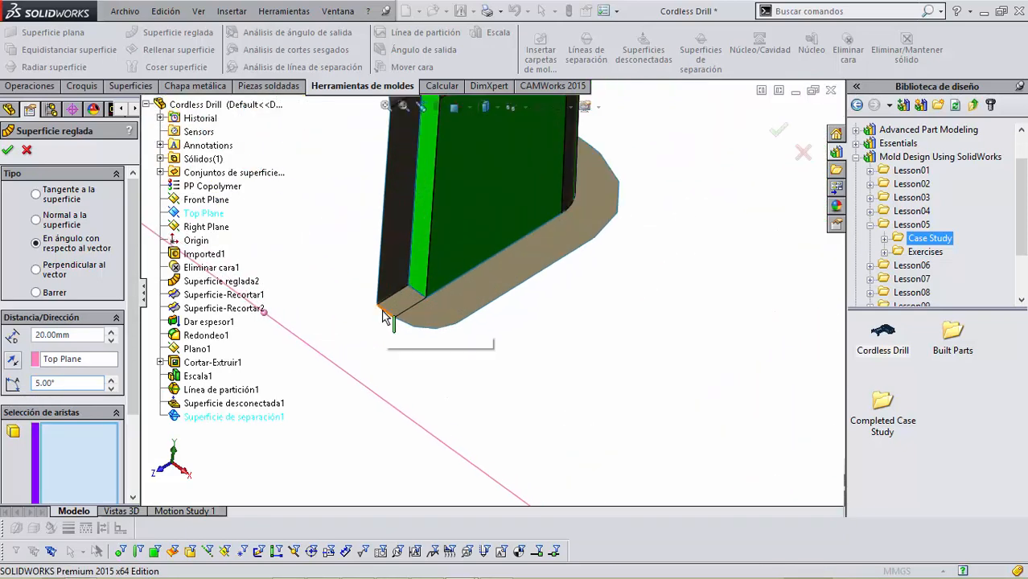
pyautogui.click(384, 316)
pyautogui.click(469, 327)
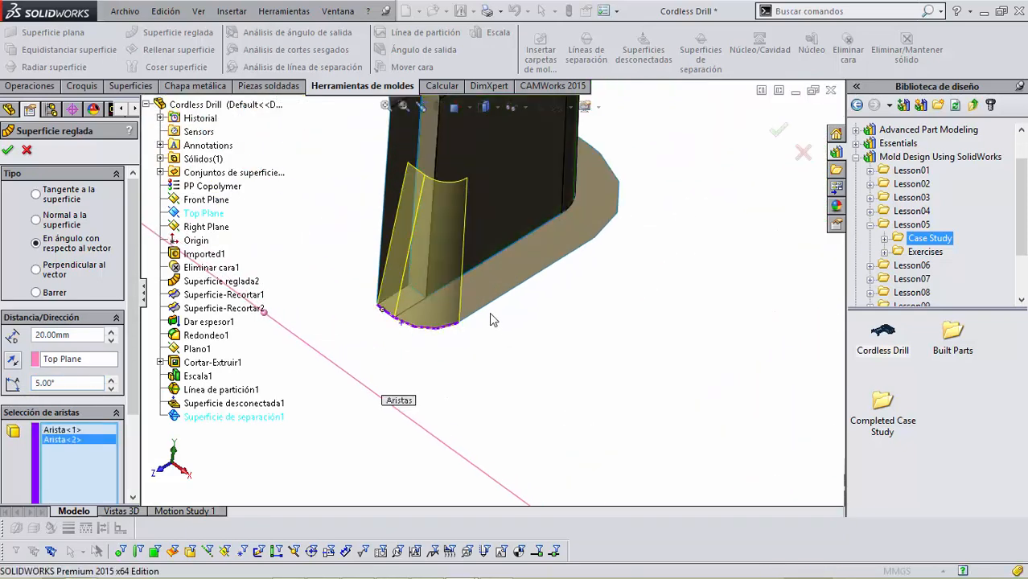
pyautogui.click(481, 316)
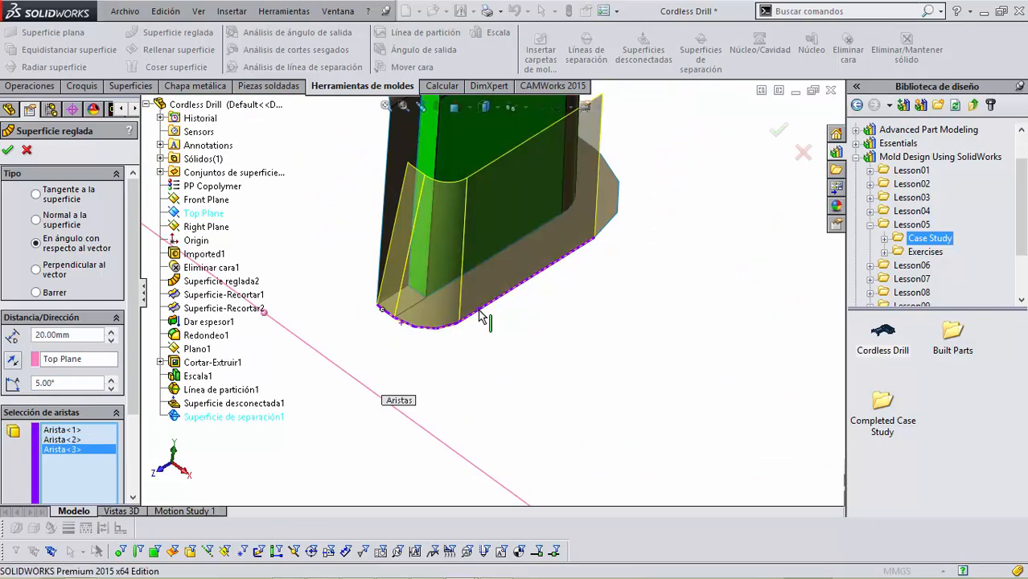
pyautogui.click(12, 362)
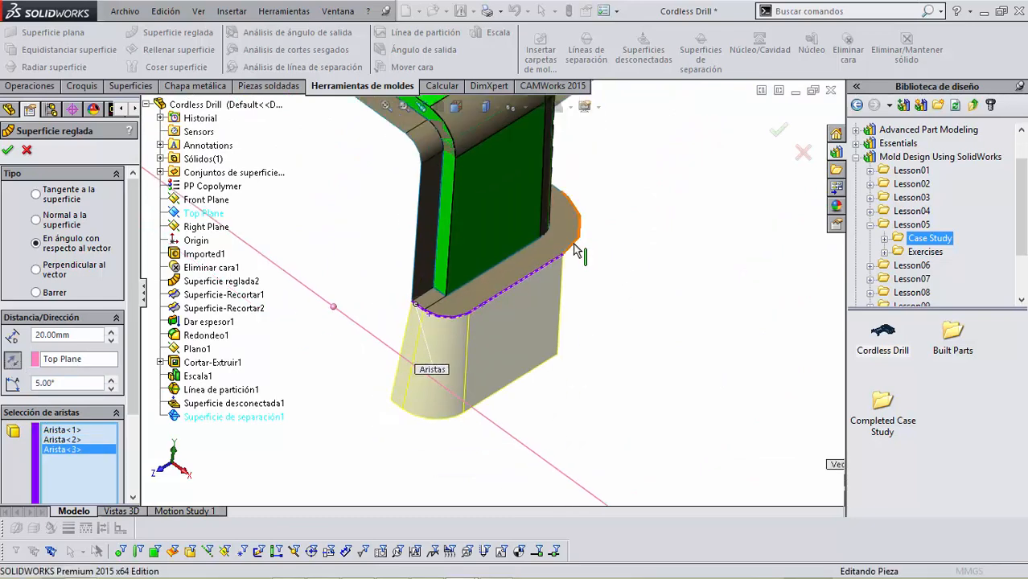
# Step: Add the outer parting surface edges around the handle base's inner corner and along the straight side of the grip
pyautogui.click(580, 237)
pyautogui.moveTo(600, 271); pyautogui.dragTo(519, 224, button='middle')
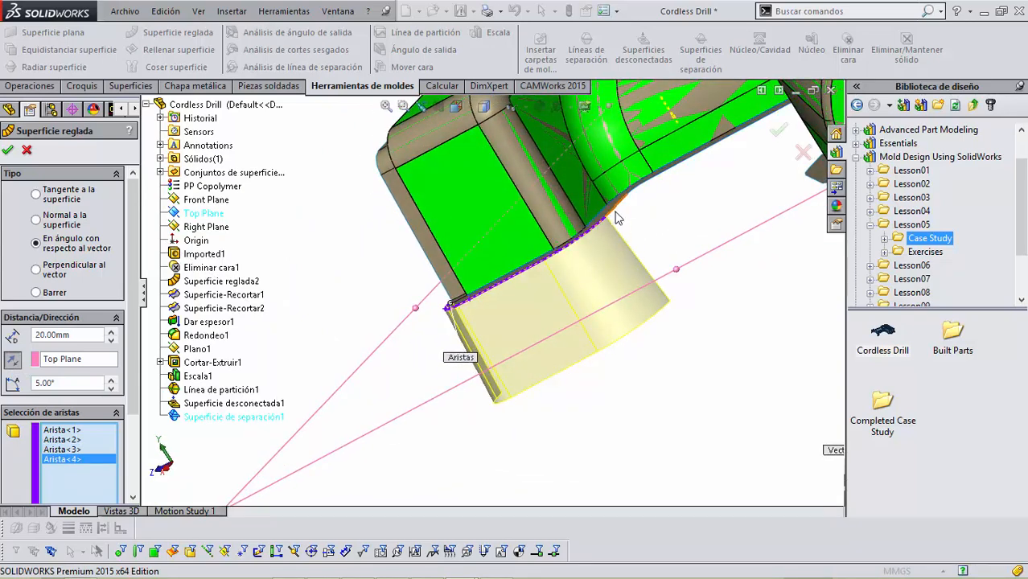
pyautogui.moveTo(619, 219); pyautogui.dragTo(621, 230, button='middle')
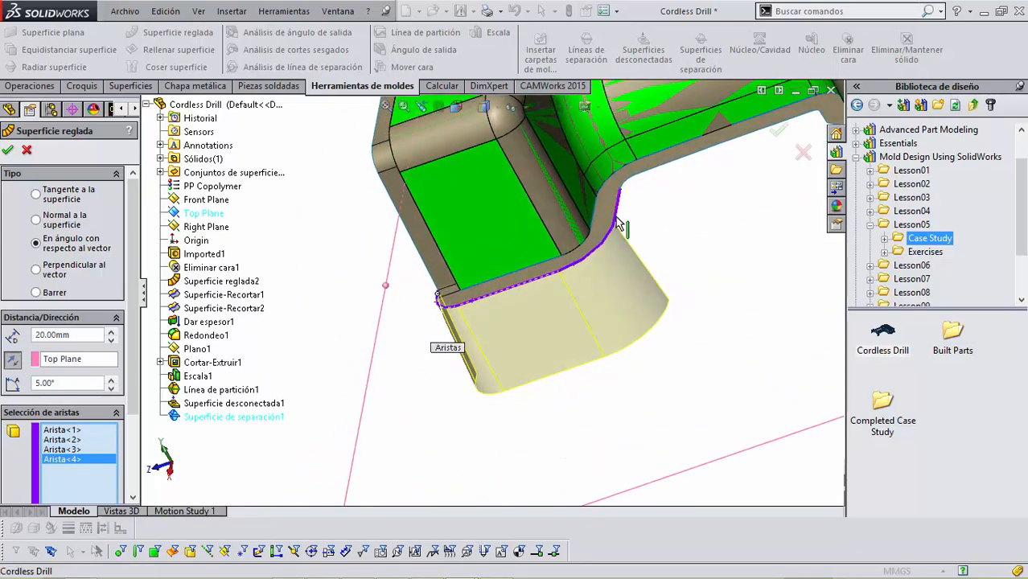
pyautogui.click(627, 184)
pyautogui.click(672, 179)
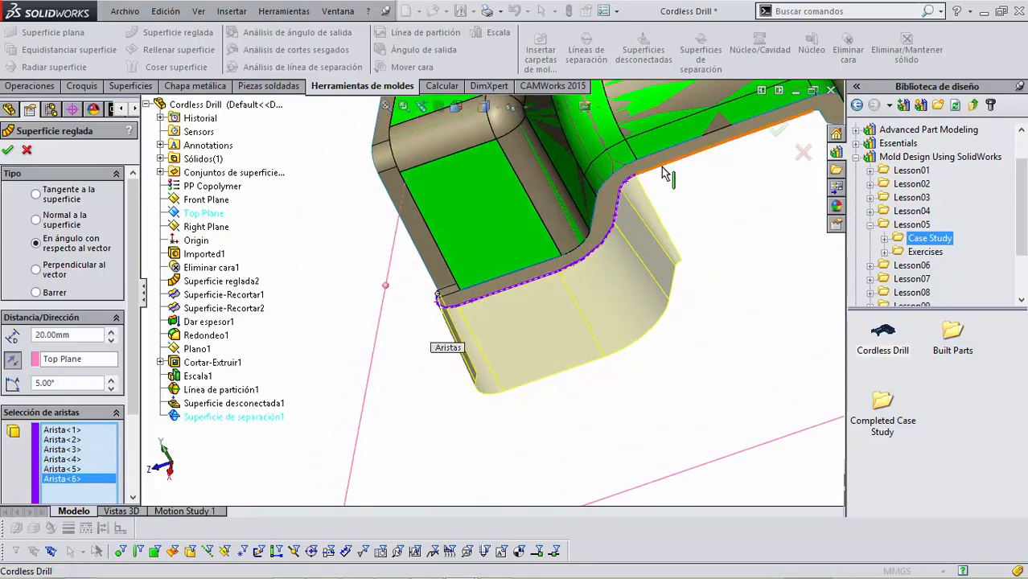
pyautogui.moveTo(687, 191); pyautogui.dragTo(712, 216, button='middle')
pyautogui.scroll(5, 684, 249)
pyautogui.moveTo(681, 259); pyautogui.dragTo(537, 255, button='middle')
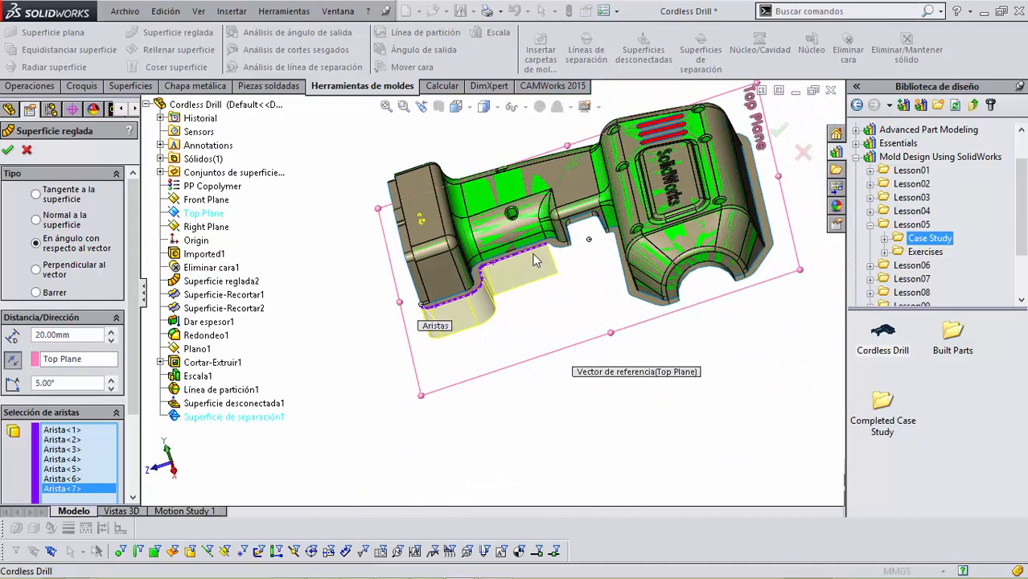
# Step: Add the outer parting surface edges around the grip end and on the opposite corner of the trigger opening
pyautogui.scroll(-5, 563, 253)
pyautogui.scroll(-3, 616, 262)
pyautogui.click(426, 277)
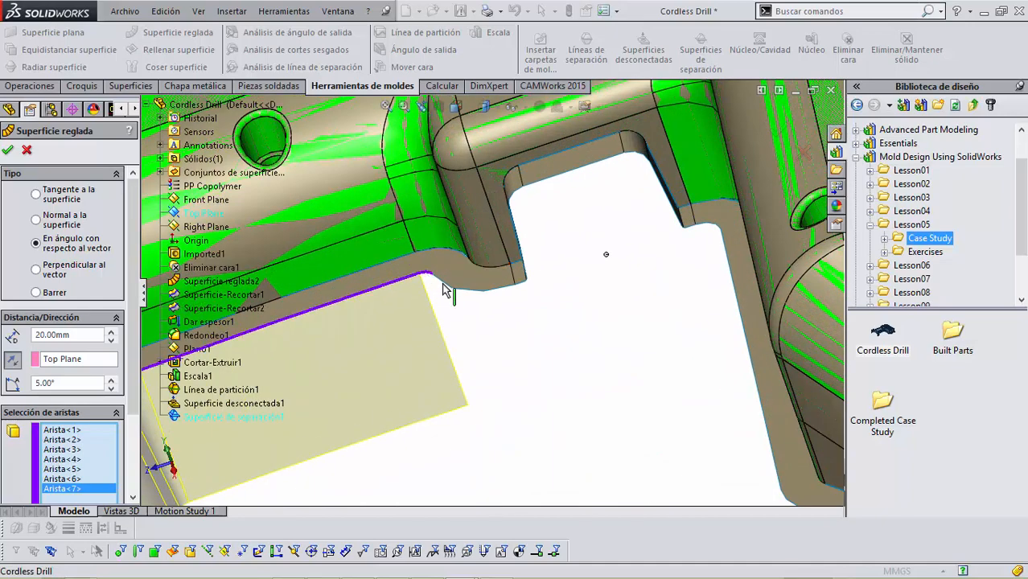
pyautogui.click(460, 289)
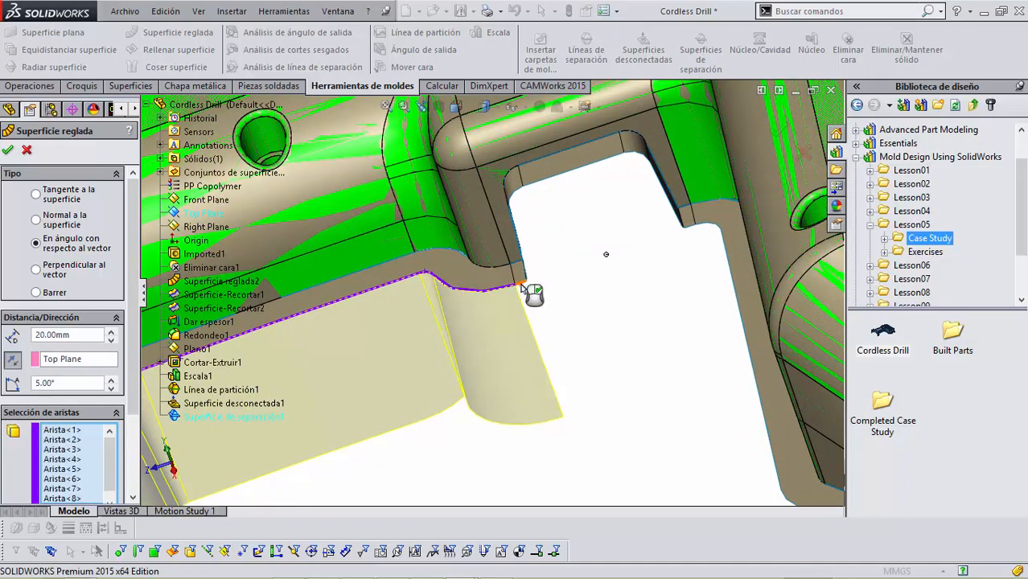
pyautogui.click(690, 227)
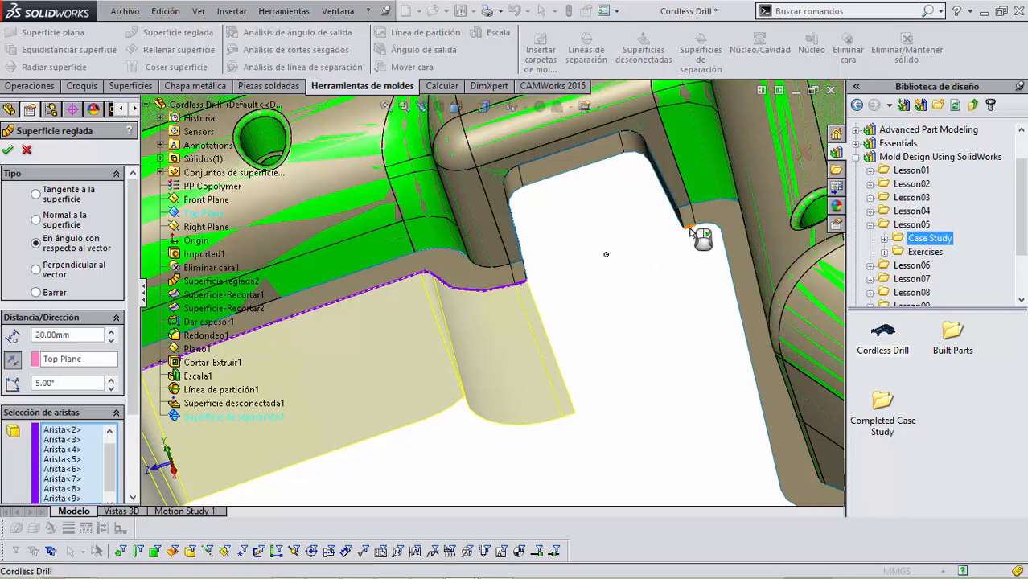
pyautogui.click(713, 229)
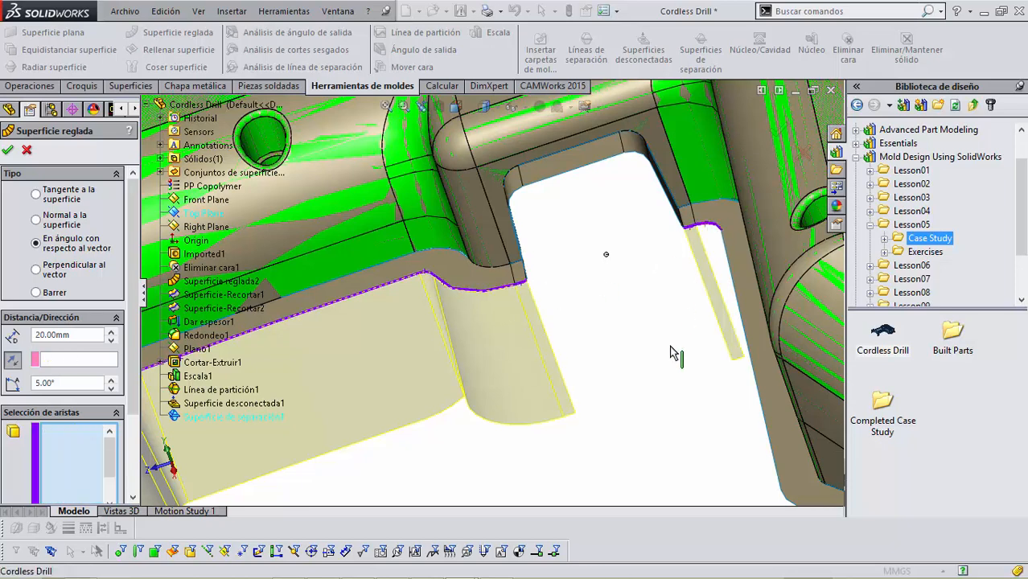
pyautogui.scroll(7, 671, 403)
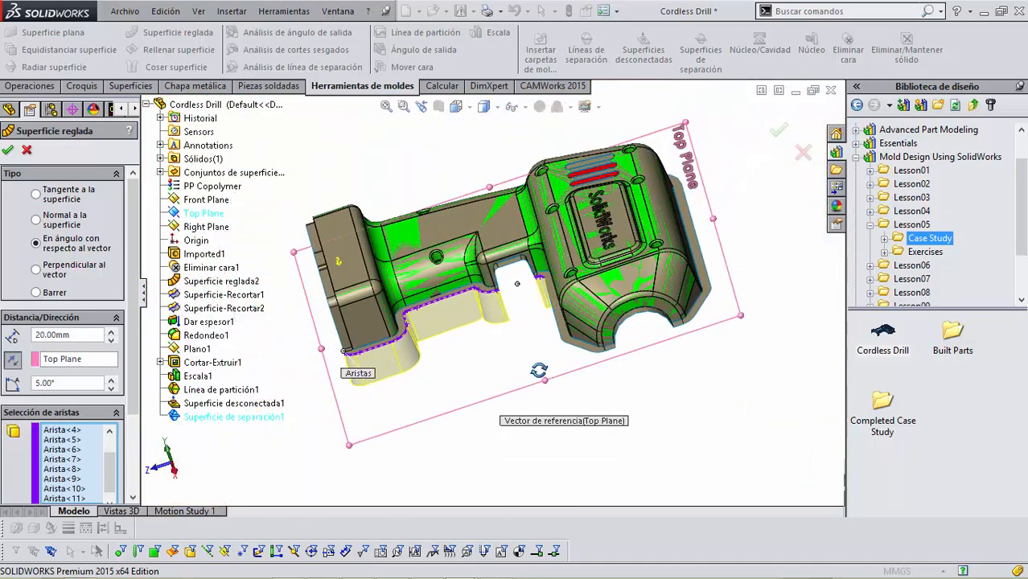
# Step: Add the outer edges along the motor housing's trigger side and around the nose up to the near end of the chuck opening
pyautogui.moveTo(540, 369); pyautogui.dragTo(536, 294, button='middle')
pyautogui.click(563, 311)
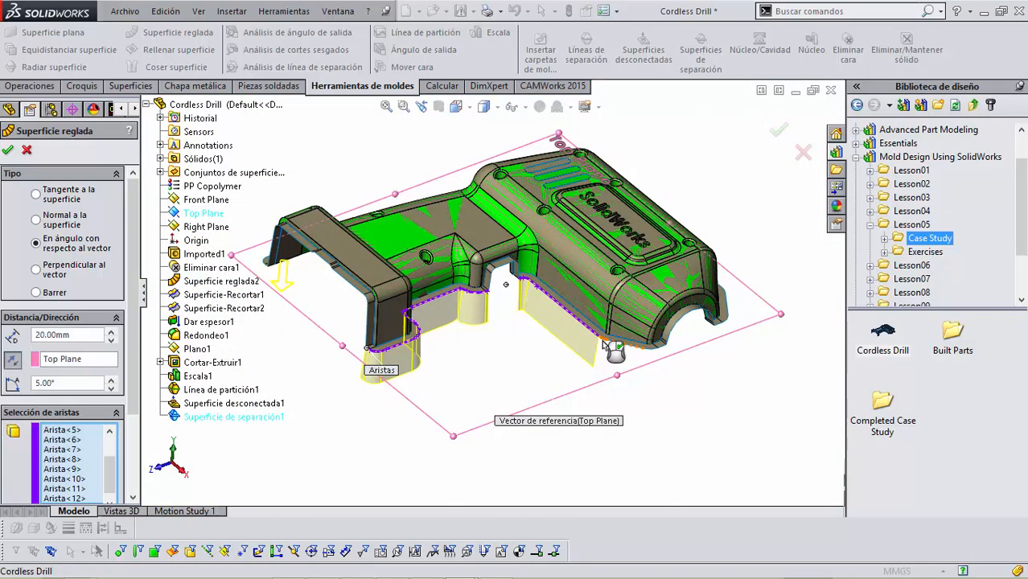
pyautogui.click(632, 344)
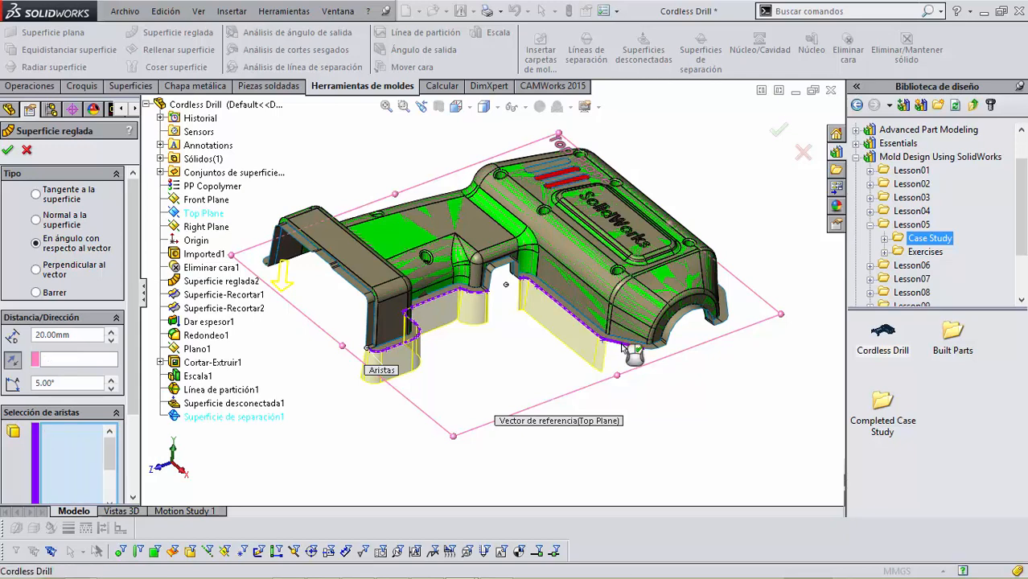
pyautogui.scroll(-6, 656, 358)
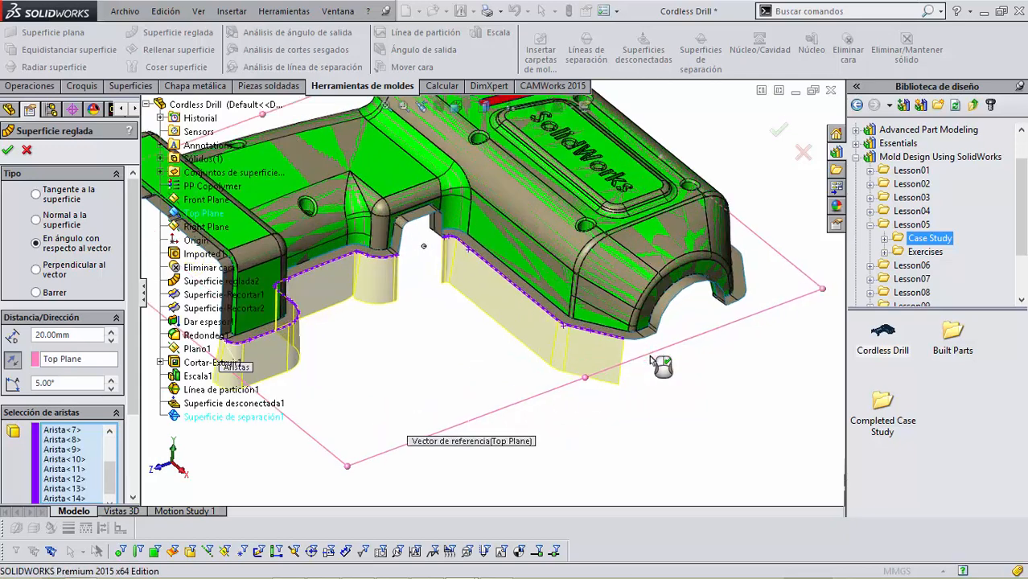
pyautogui.click(585, 313)
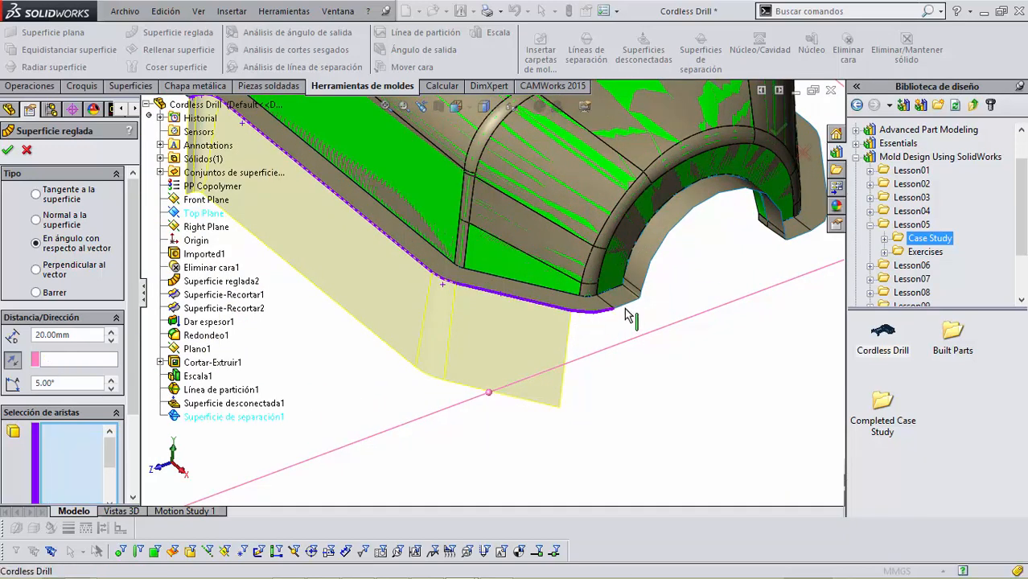
pyautogui.click(626, 315)
pyautogui.click(626, 315)
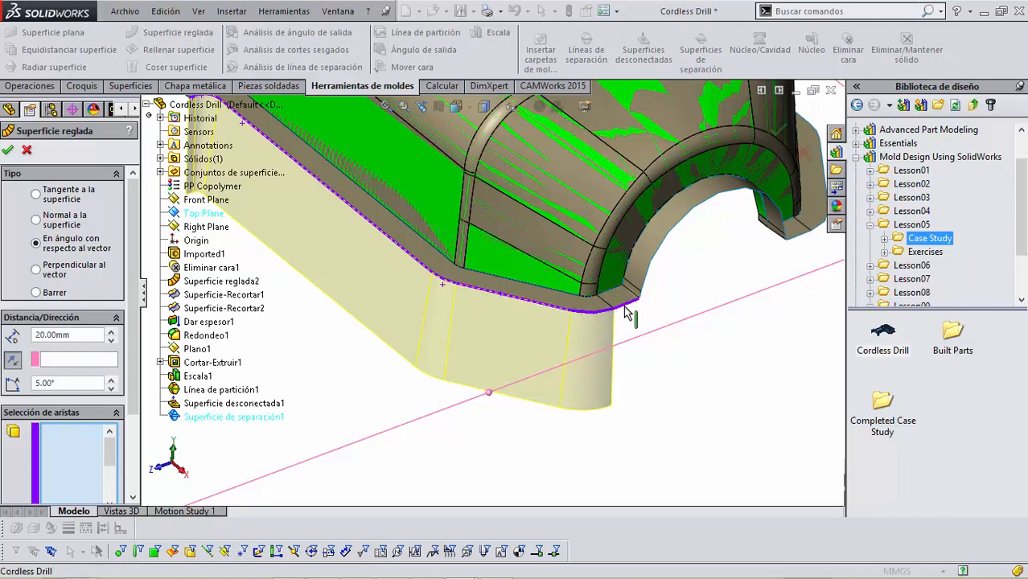
pyautogui.click(659, 310)
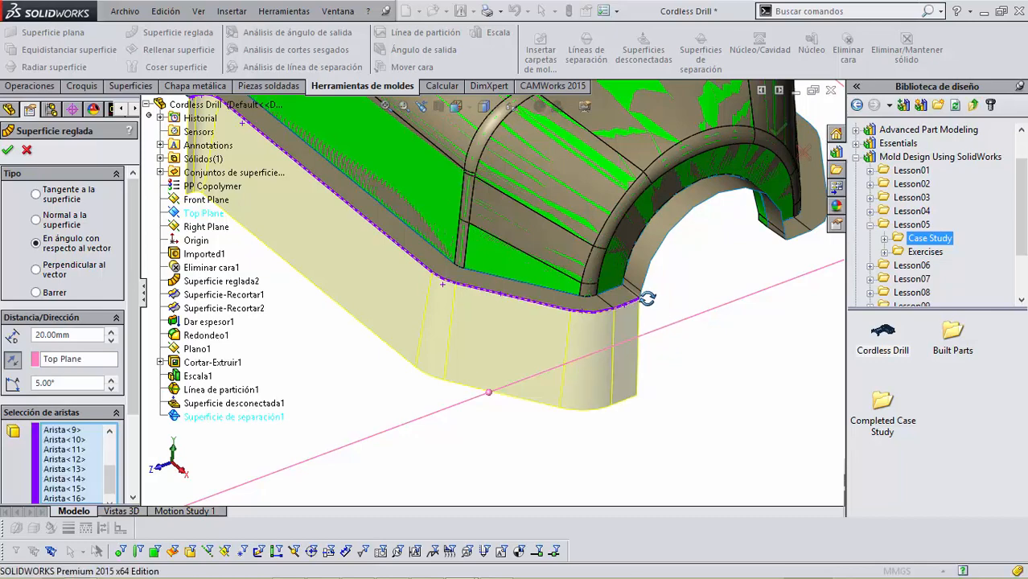
# Step: Add the outer edges from the chuck opening's far end around the nose corner and along the front side of the housing
pyautogui.moveTo(650, 298); pyautogui.dragTo(574, 281, button='middle')
pyautogui.click(577, 282)
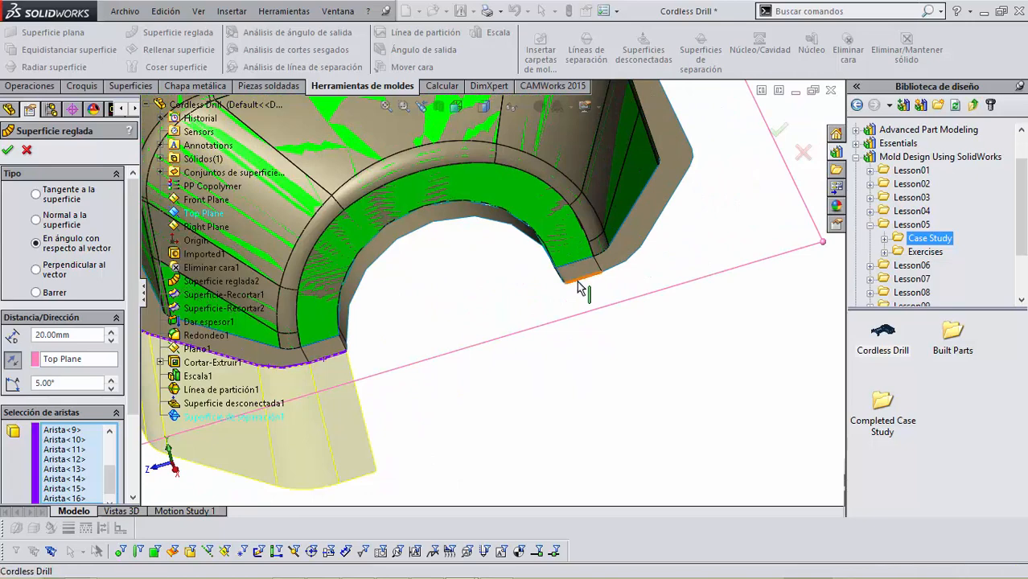
pyautogui.click(620, 276)
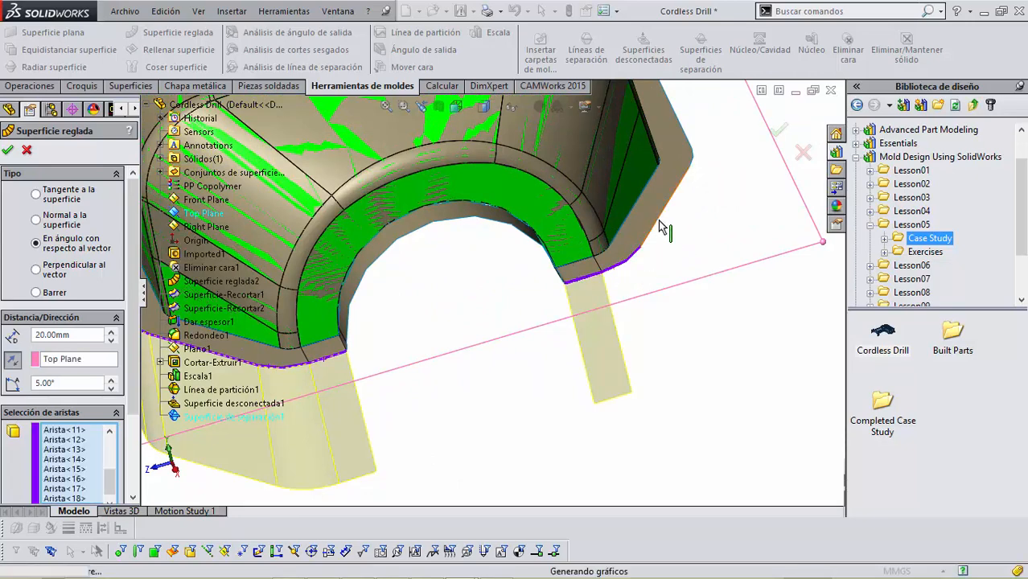
pyautogui.click(660, 221)
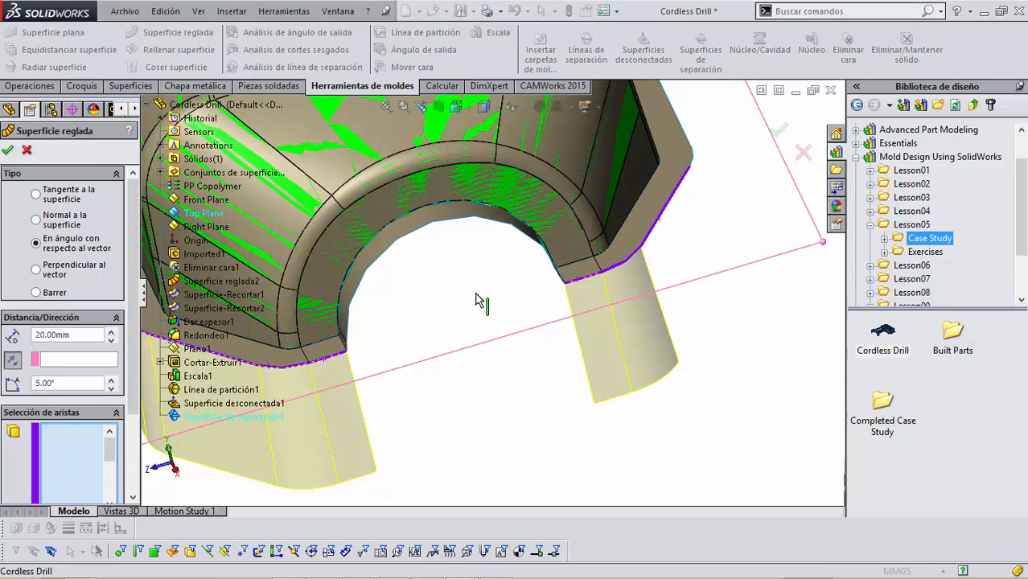
pyautogui.scroll(3, 688, 174)
pyautogui.moveTo(665, 193); pyautogui.dragTo(540, 275, button='middle')
pyautogui.click(518, 278)
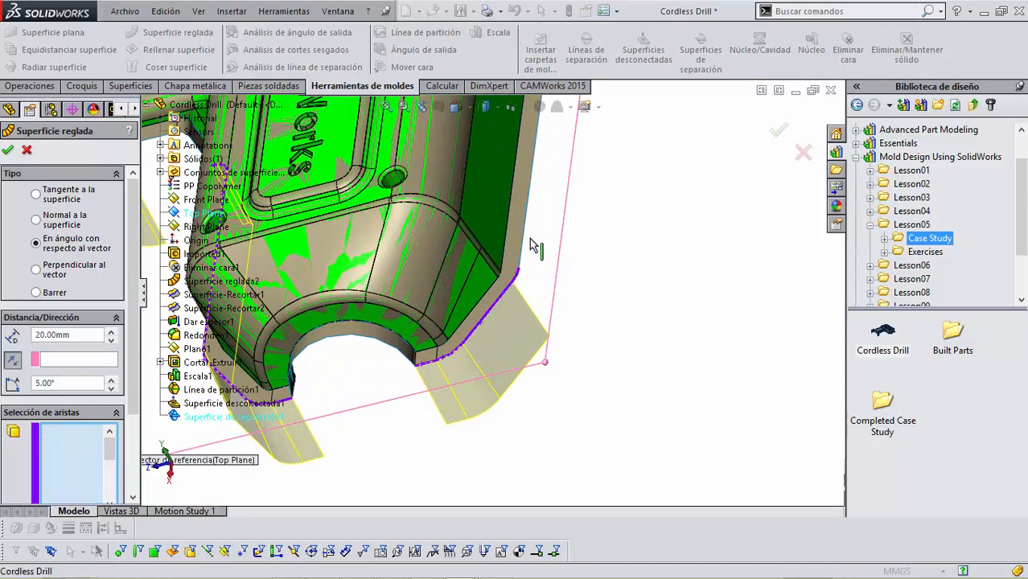
pyautogui.click(525, 245)
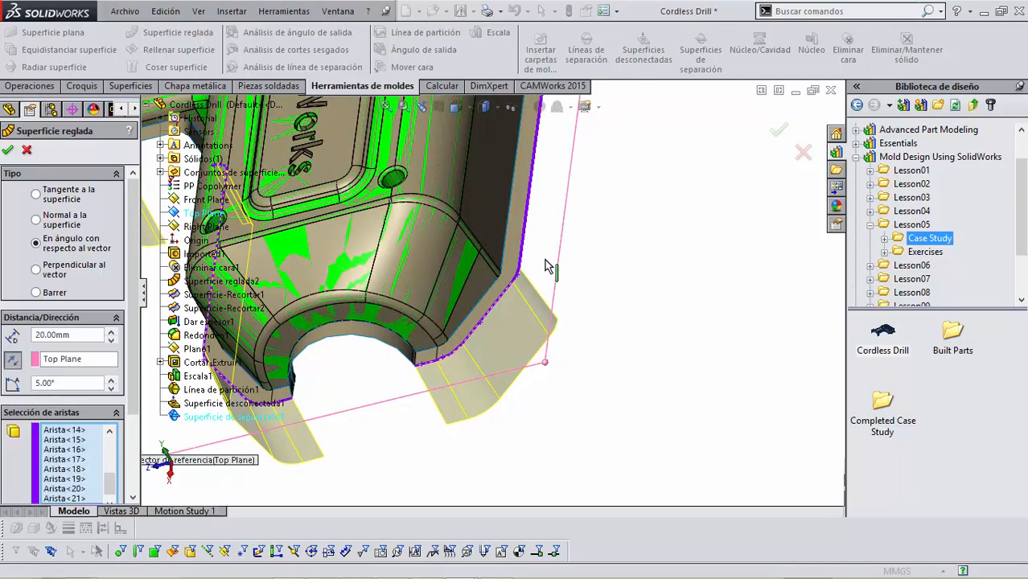
# Step: Add the rounded corner edge and the adjoining straight edge where the motor housing meets the drill's rear side
pyautogui.scroll(9, 547, 261)
pyautogui.moveTo(547, 261); pyautogui.dragTo(377, 339, button='middle')
pyautogui.scroll(-8, 439, 309)
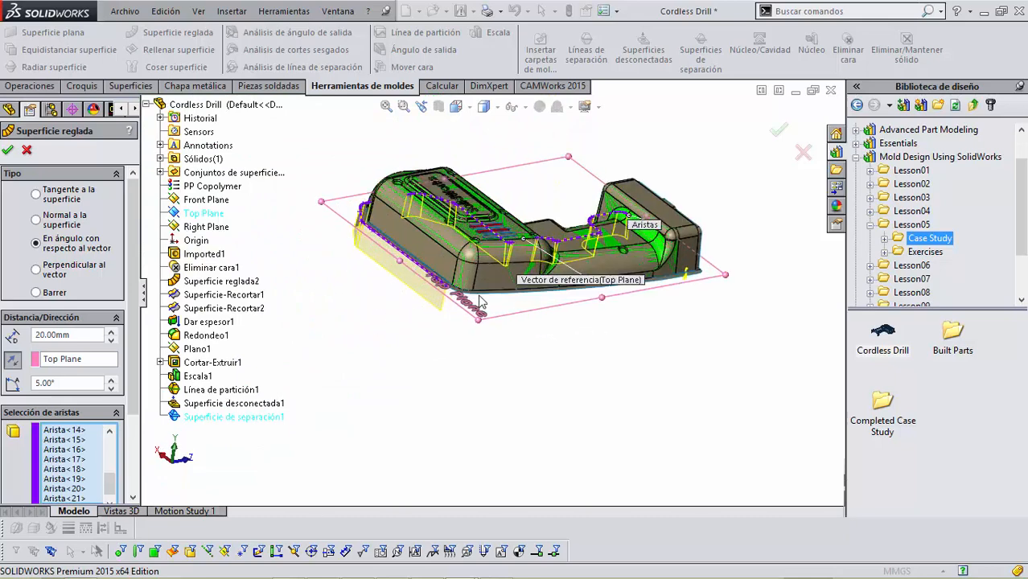
pyautogui.click(443, 272)
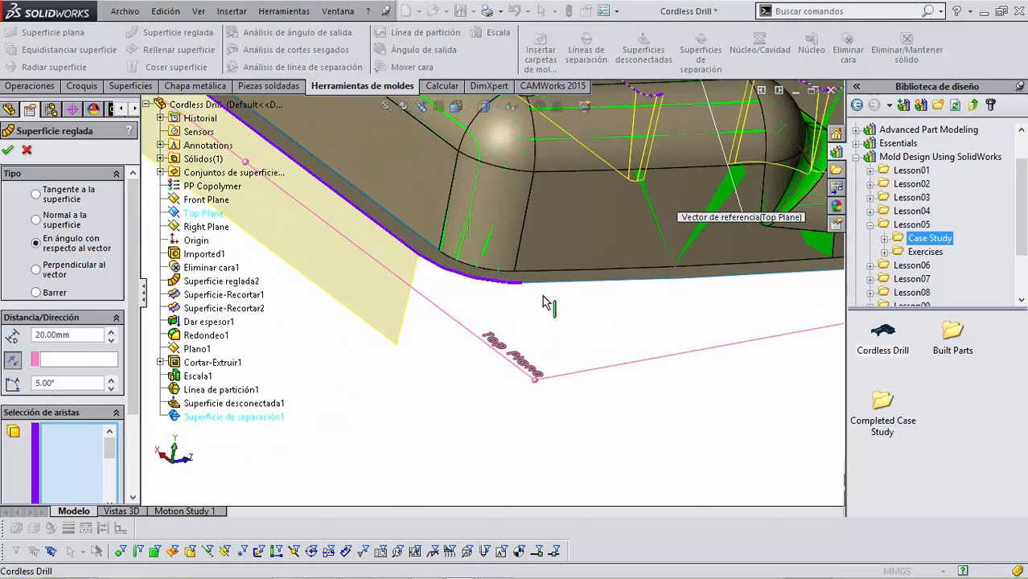
pyautogui.click(544, 283)
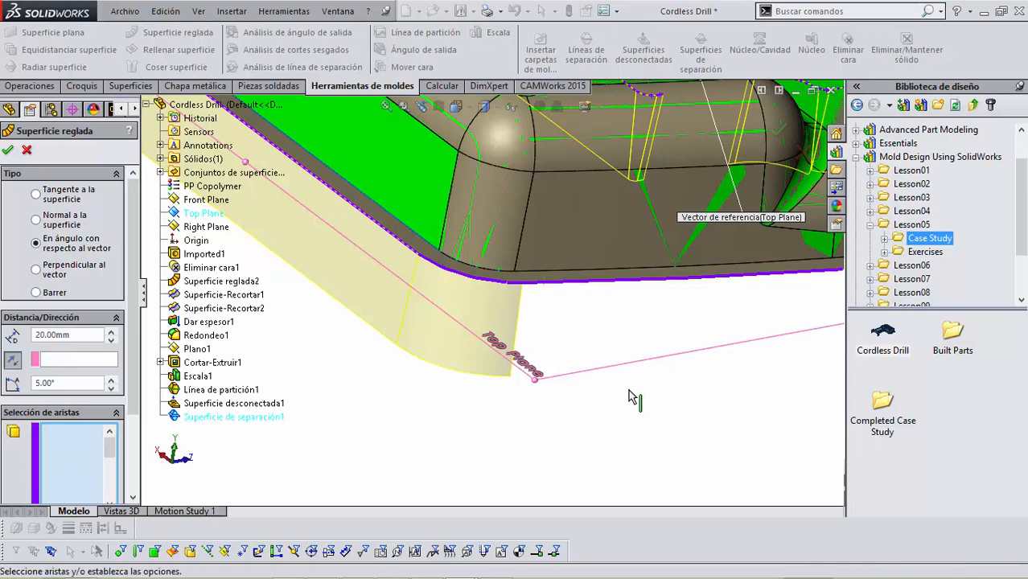
# Step: Add the outer parting surface edges along the back of the grip as far as the handle base
pyautogui.scroll(7, 651, 395)
pyautogui.moveTo(636, 329); pyautogui.dragTo(609, 312, button='middle')
pyautogui.scroll(-4, 610, 312)
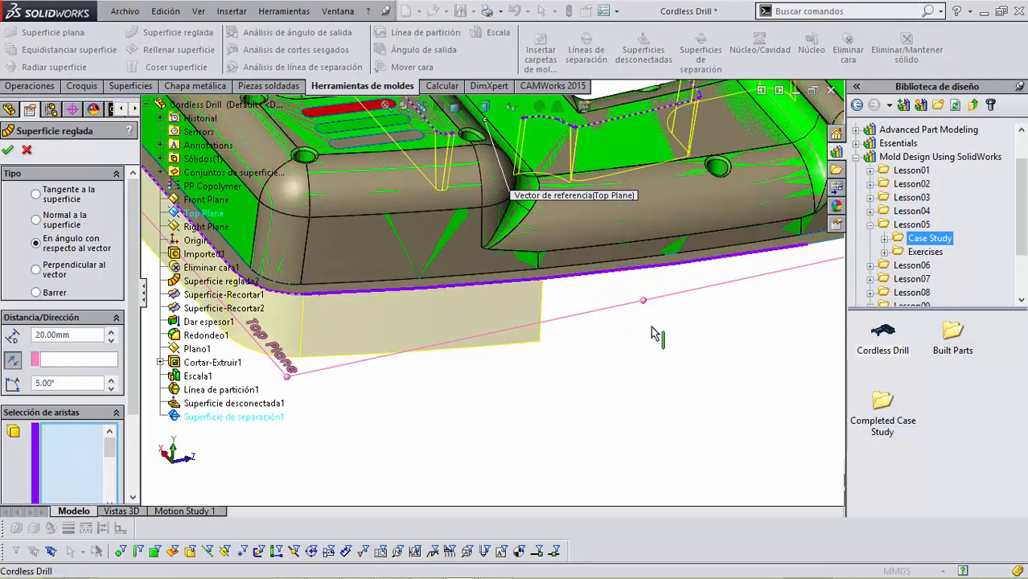
pyautogui.scroll(5, 698, 351)
pyautogui.scroll(-4, 665, 283)
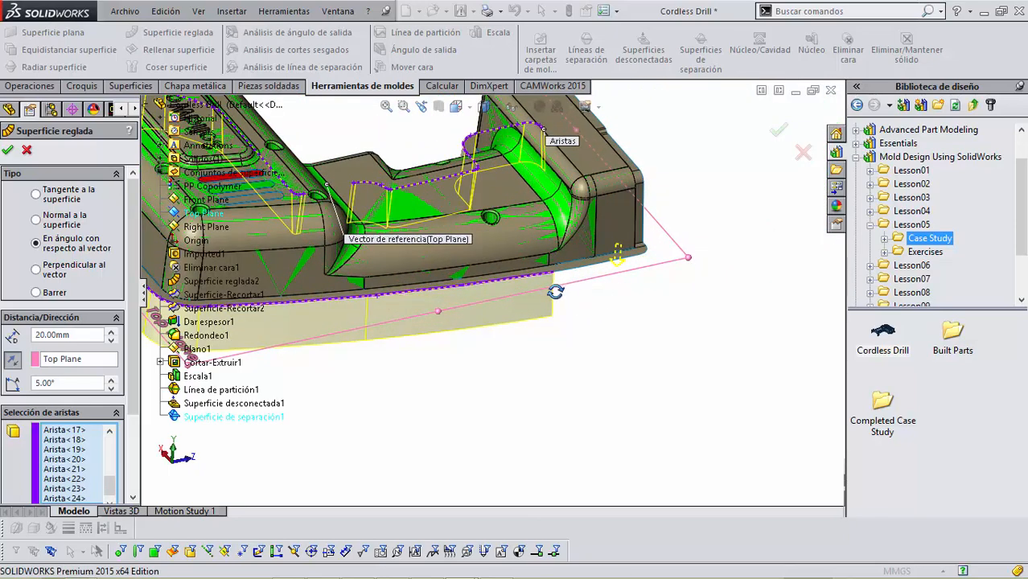
pyautogui.moveTo(555, 292); pyautogui.dragTo(561, 277, button='middle')
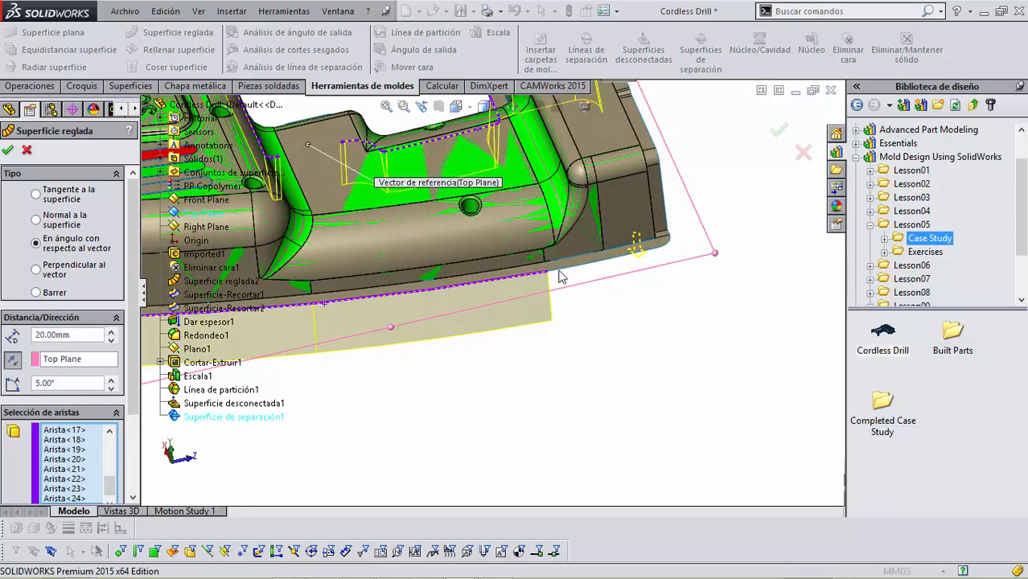
pyautogui.click(624, 266)
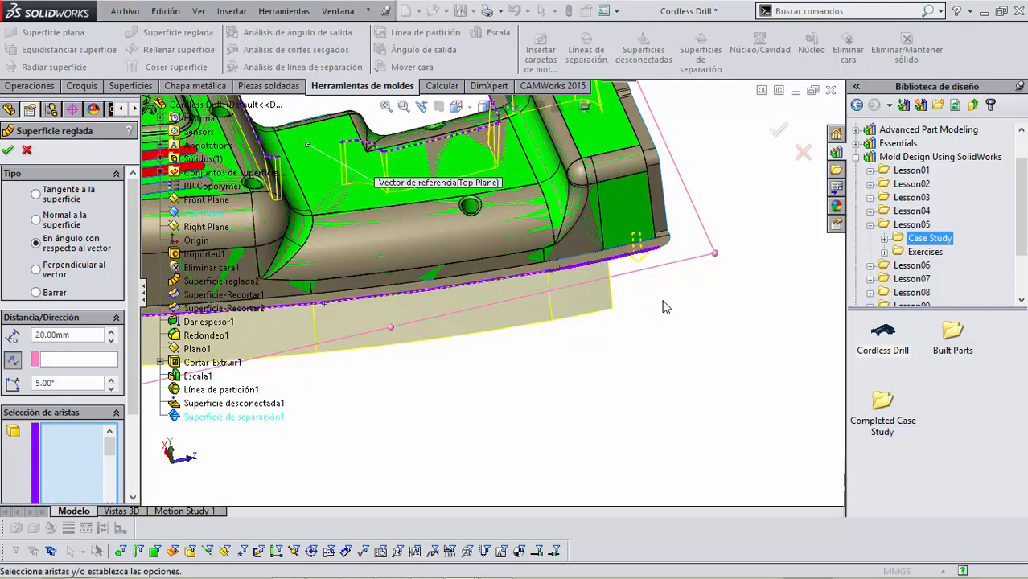
# Step: Add the remaining rounded corner edges at the handle base's far end and create the tapered ruled surface
pyautogui.moveTo(660, 307); pyautogui.dragTo(643, 338, button='middle')
pyautogui.scroll(-3, 663, 244)
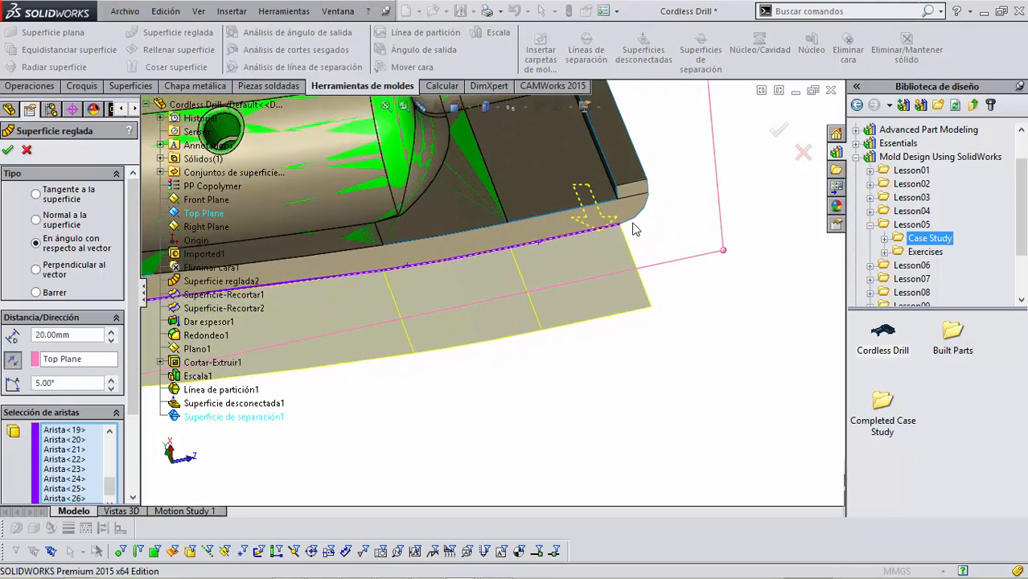
pyautogui.click(635, 226)
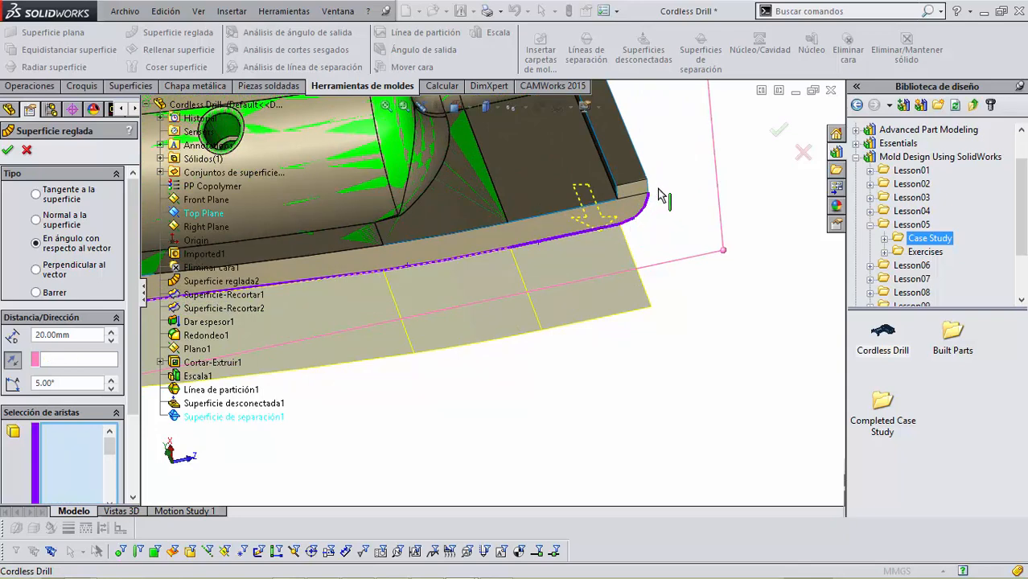
pyautogui.moveTo(661, 246); pyautogui.dragTo(652, 194, button='middle')
pyautogui.scroll(-1, 650, 193)
pyautogui.click(637, 195)
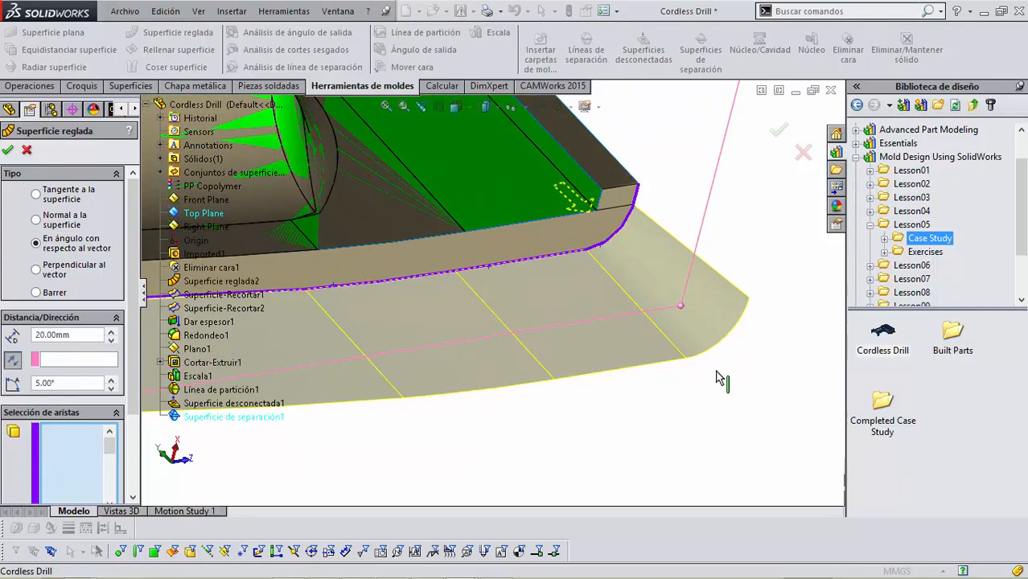
pyautogui.scroll(7, 571, 292)
pyautogui.moveTo(556, 235); pyautogui.dragTo(644, 352, button='middle')
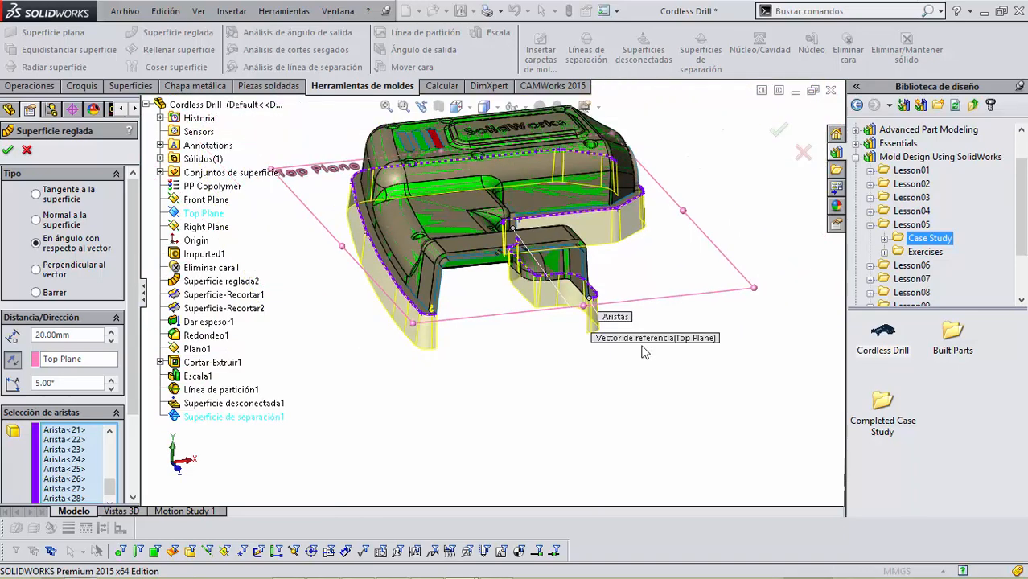
pyautogui.scroll(1, 643, 352)
pyautogui.click(10, 149)
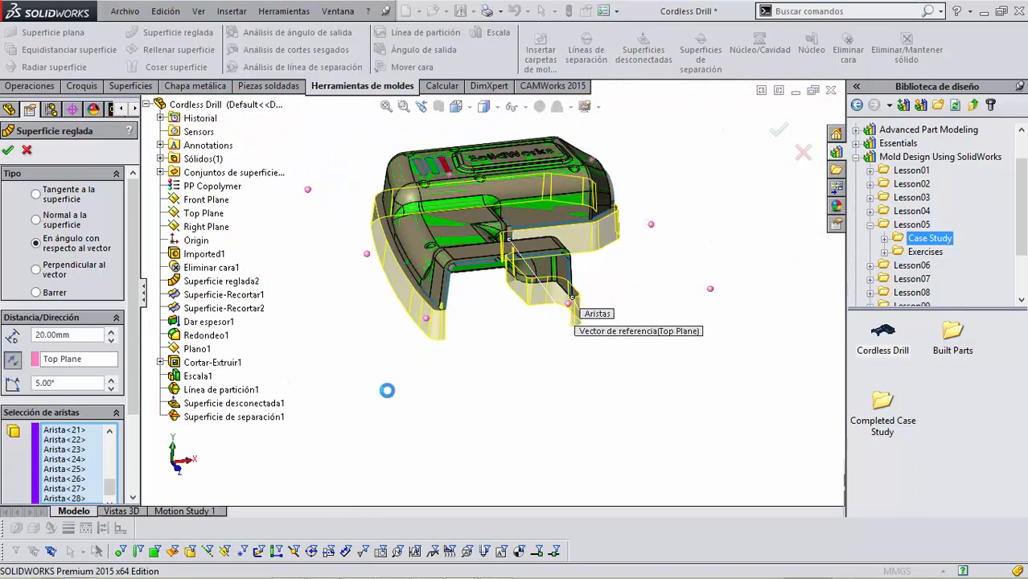
# Step: Examine the new ruled surface walls and the open gap between their ends at the handle base
pyautogui.scroll(4, 439, 375)
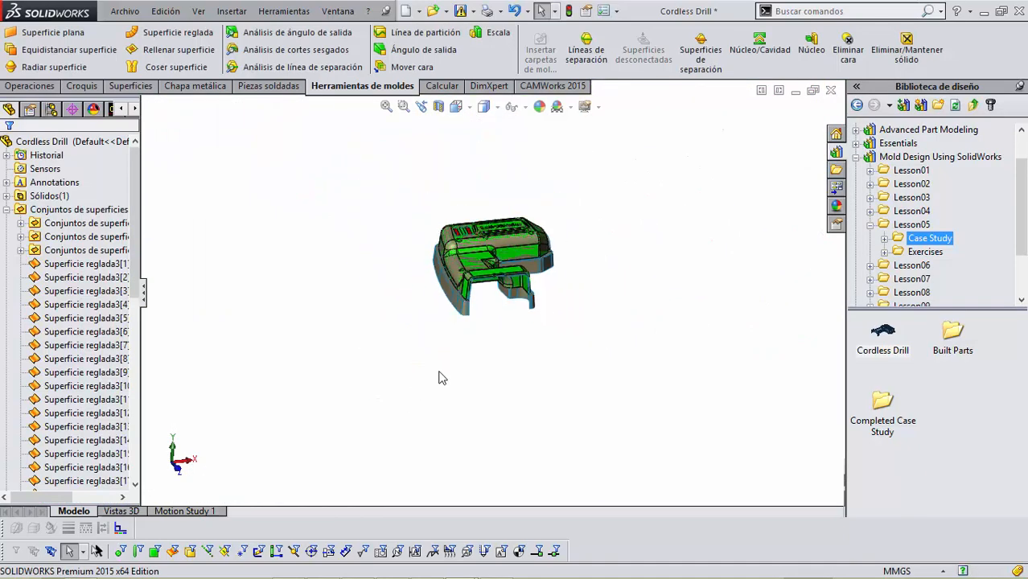
pyautogui.moveTo(439, 375); pyautogui.dragTo(506, 307, button='middle')
pyautogui.scroll(-5, 466, 301)
pyautogui.scroll(-2, 463, 306)
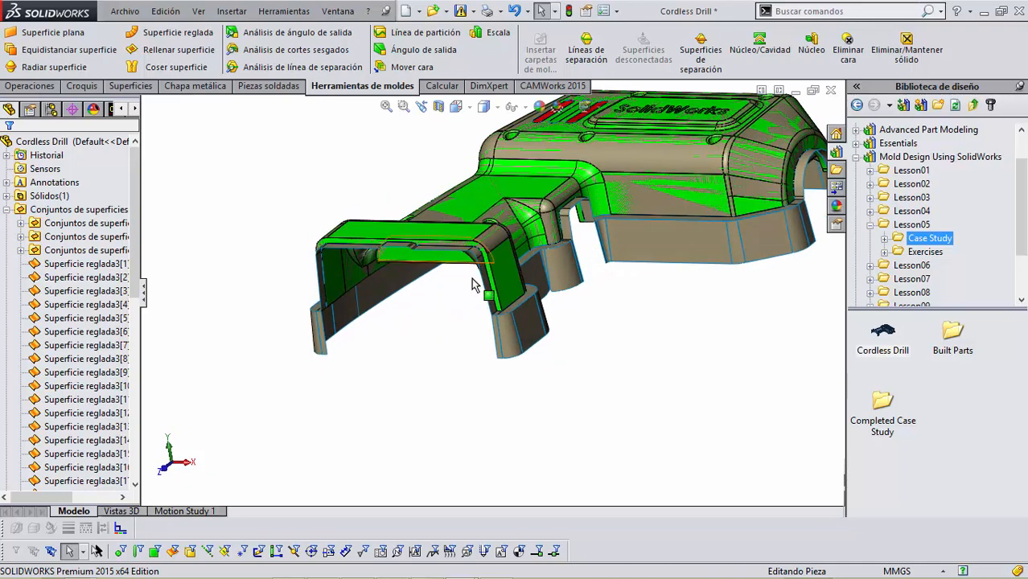
pyautogui.scroll(-2, 554, 217)
pyautogui.scroll(3, 428, 361)
pyautogui.moveTo(427, 360); pyautogui.dragTo(455, 288, button='middle')
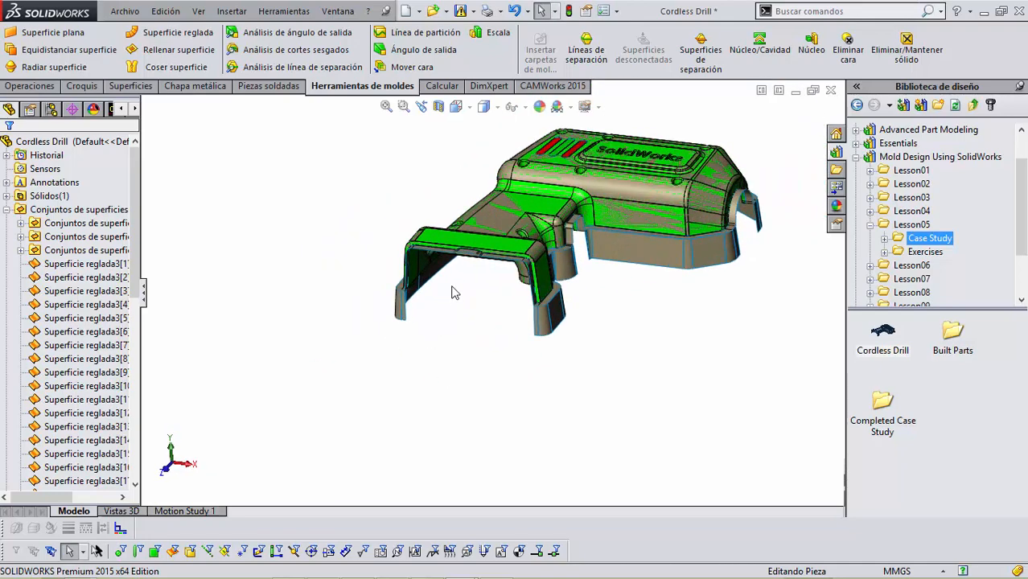
pyautogui.scroll(-4, 451, 317)
# Step: Loft a surface between the two vertical end edges of the ruled walls to close the gap at the handle base
pyautogui.click(131, 86)
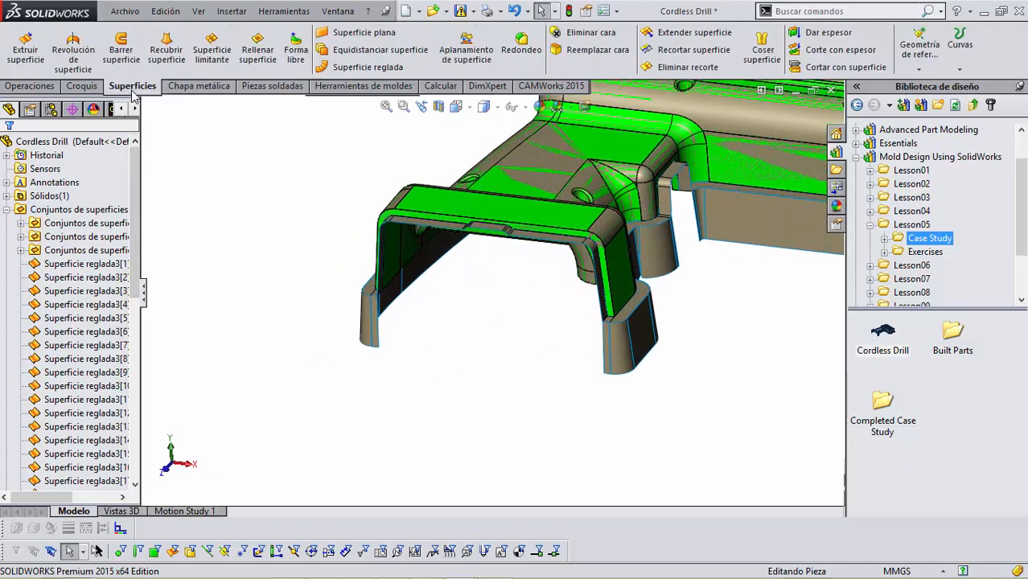
pyautogui.click(167, 53)
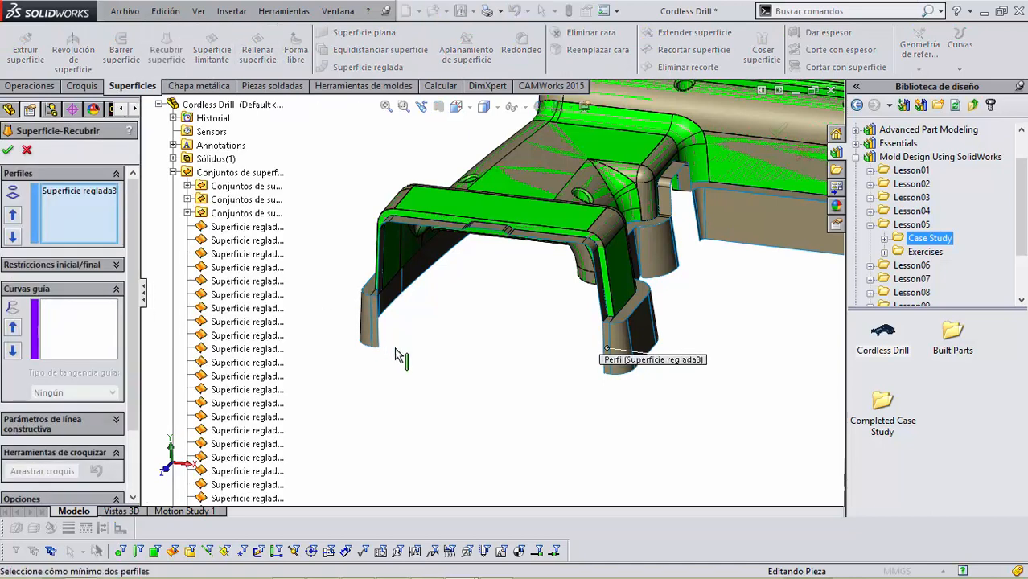
pyautogui.rightClick(90, 193)
pyautogui.click(115, 220)
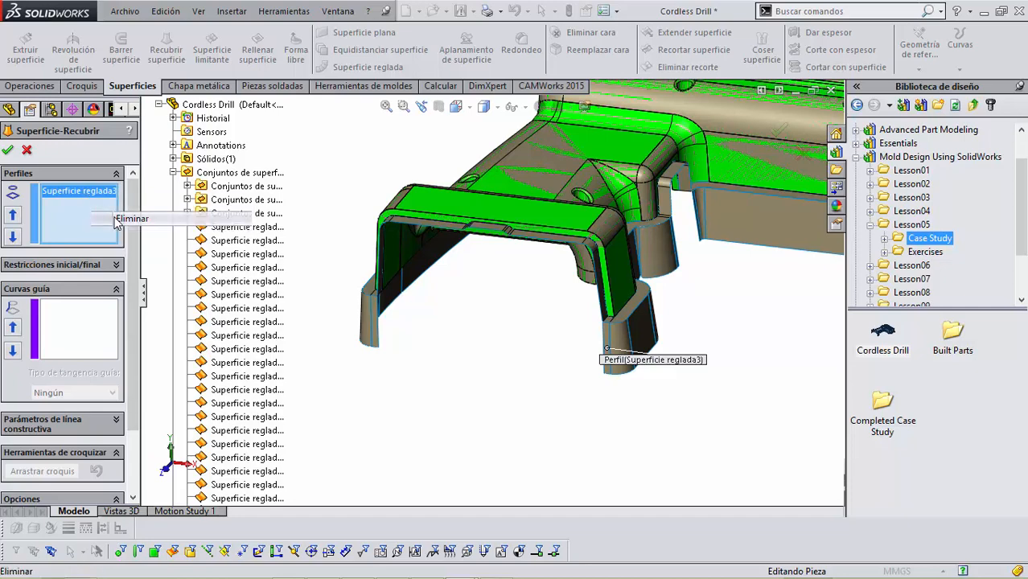
pyautogui.click(379, 338)
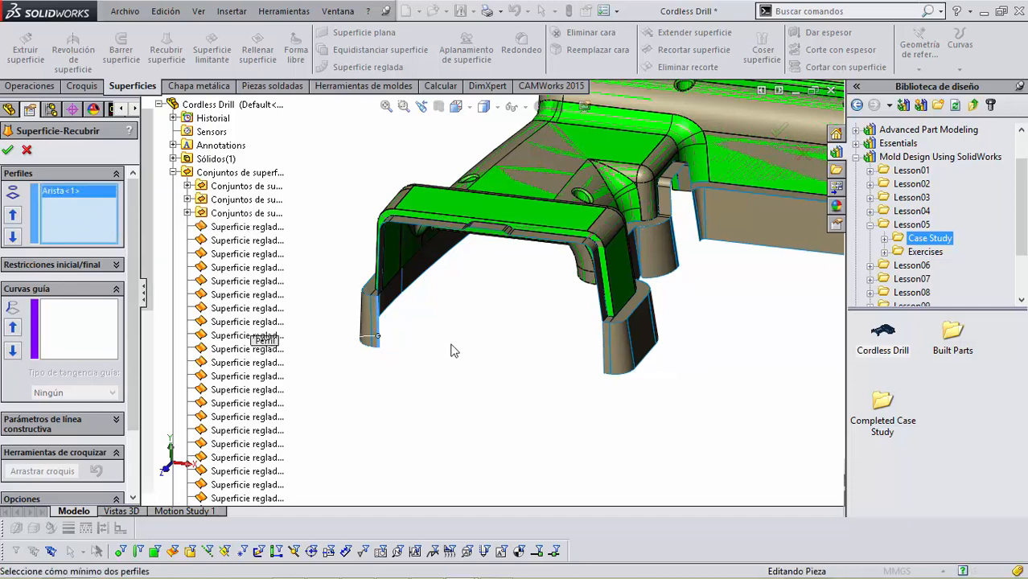
pyautogui.click(605, 367)
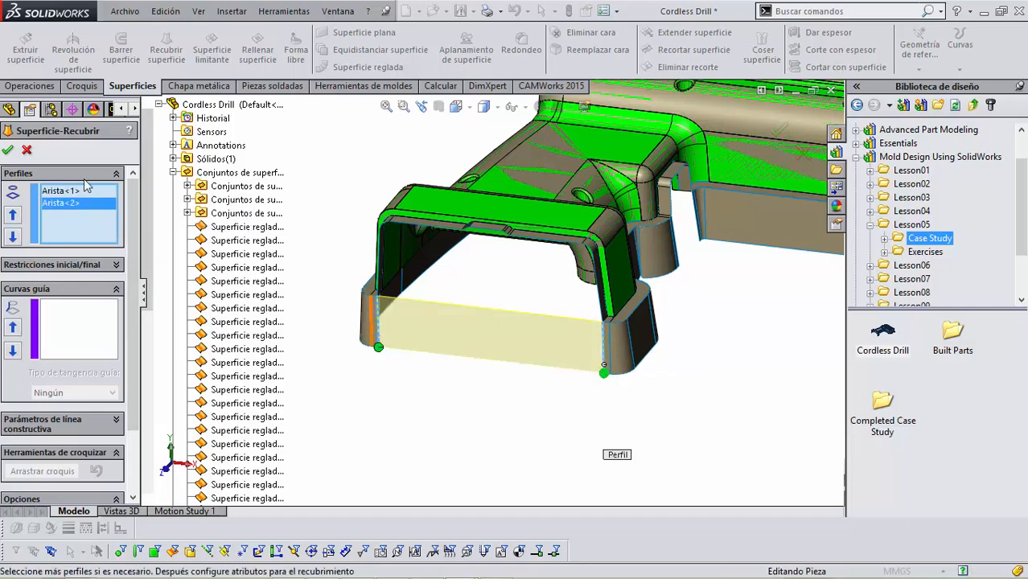
pyautogui.click(7, 152)
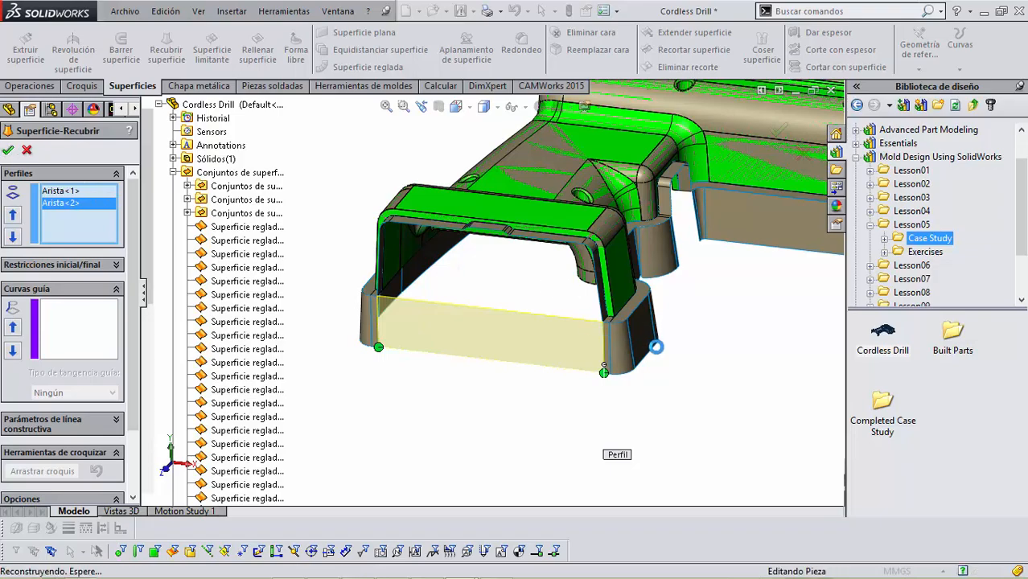
# Step: Loft a surface between the ruled walls' end edges to close the gap below the trigger opening, removing the preselected surface body from the profiles
pyautogui.scroll(5, 662, 334)
pyautogui.moveTo(616, 271); pyautogui.dragTo(554, 399, button='middle')
pyautogui.scroll(-5, 588, 263)
pyautogui.scroll(2, 553, 402)
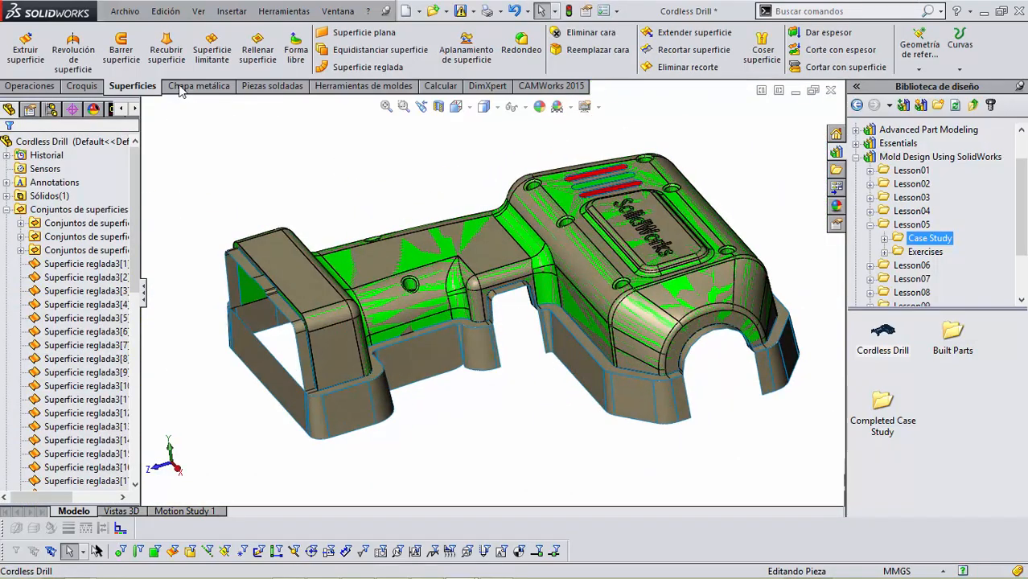
pyautogui.click(166, 50)
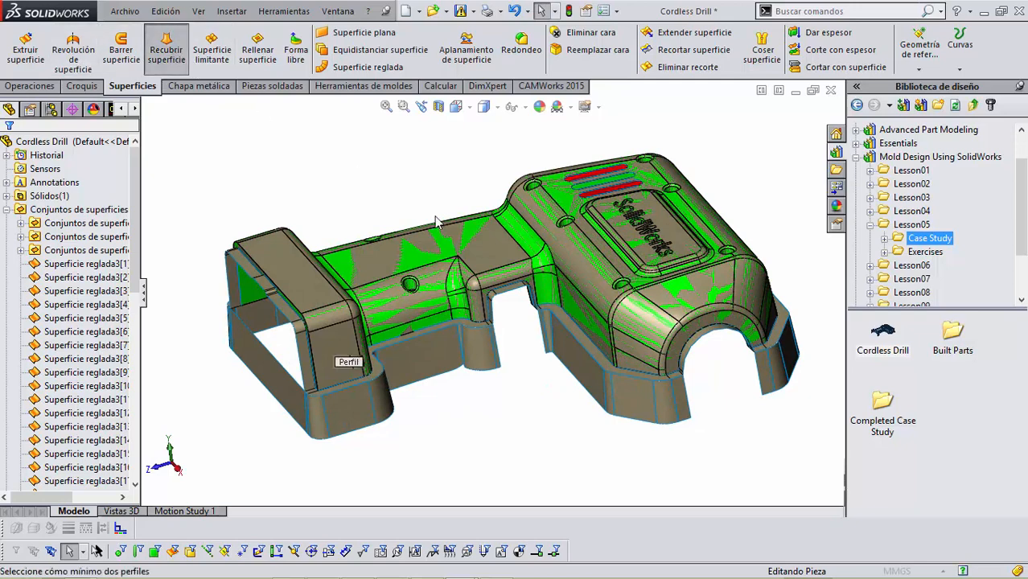
pyautogui.click(541, 344)
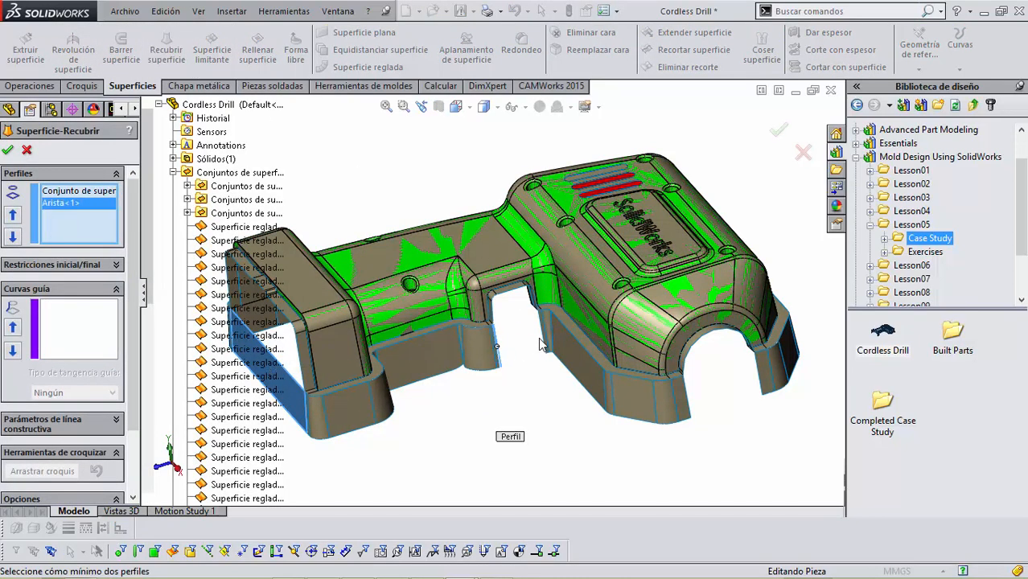
pyautogui.click(544, 338)
pyautogui.moveTo(523, 349); pyautogui.dragTo(451, 338, button='middle')
pyautogui.rightClick(97, 192)
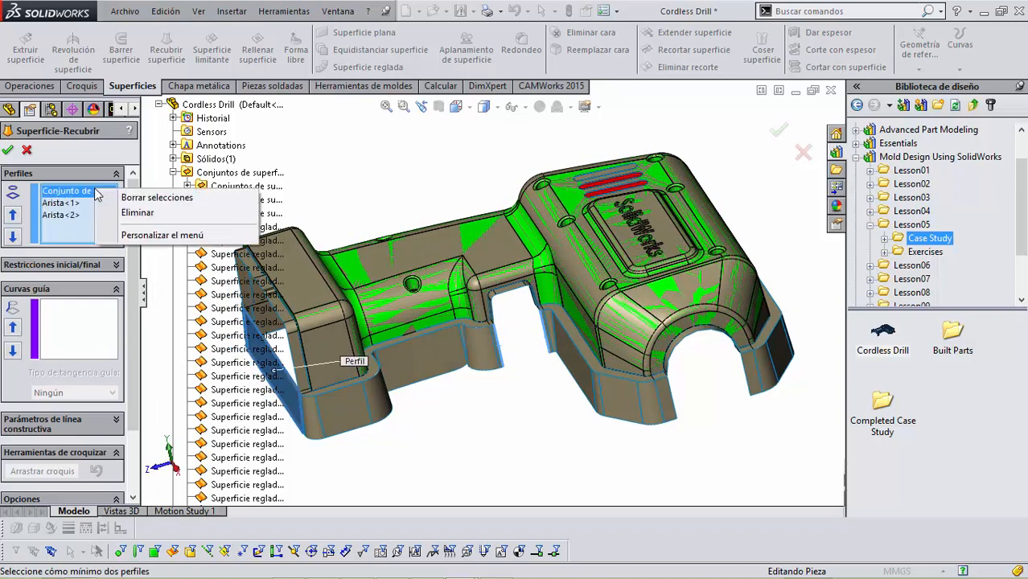
pyautogui.click(136, 213)
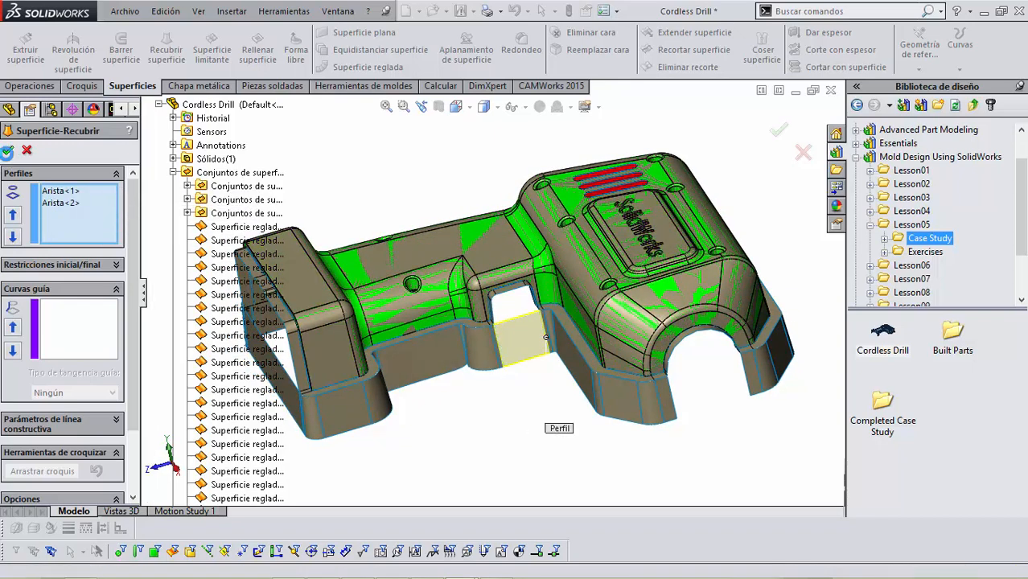
pyautogui.click(7, 152)
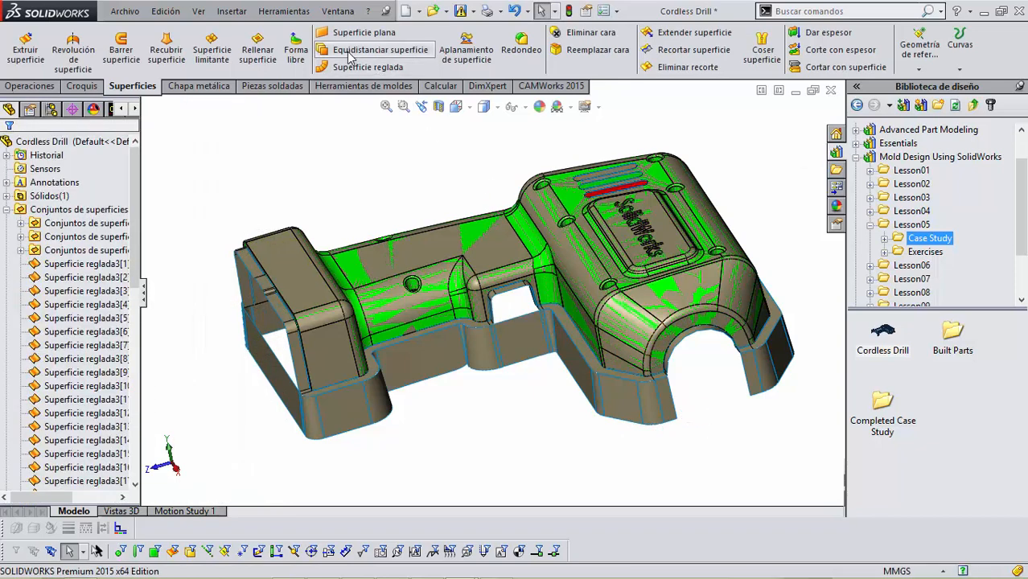
# Step: Start a lofted surface to close the gap between the ruled walls at the drill's front semicircular opening
pyautogui.click(165, 48)
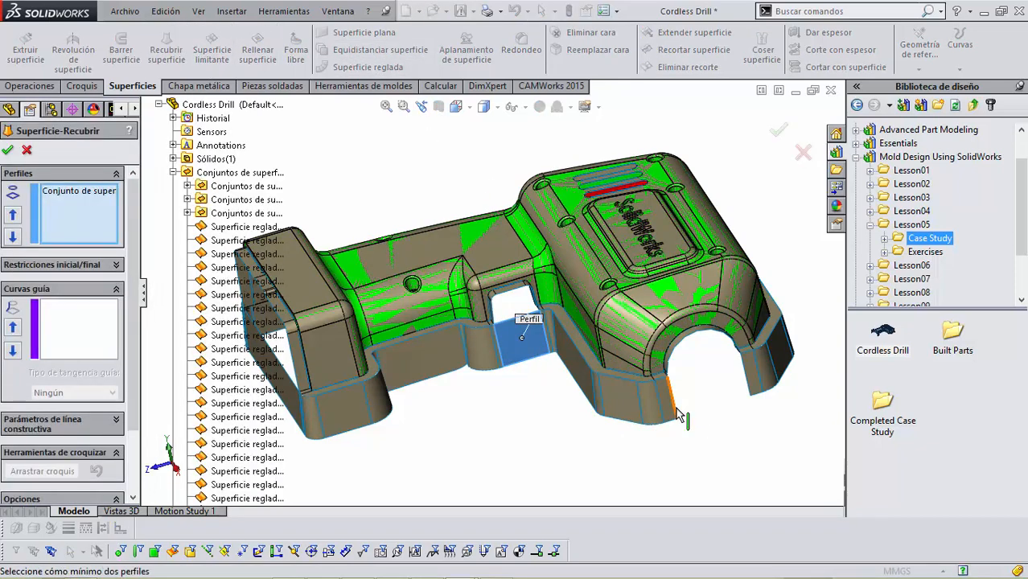
# Step: Loft a surface across the nose opening between its two facing vertical skirt edges, removing the unwanted surface body from the profiles
pyautogui.click(678, 414)
pyautogui.click(750, 390)
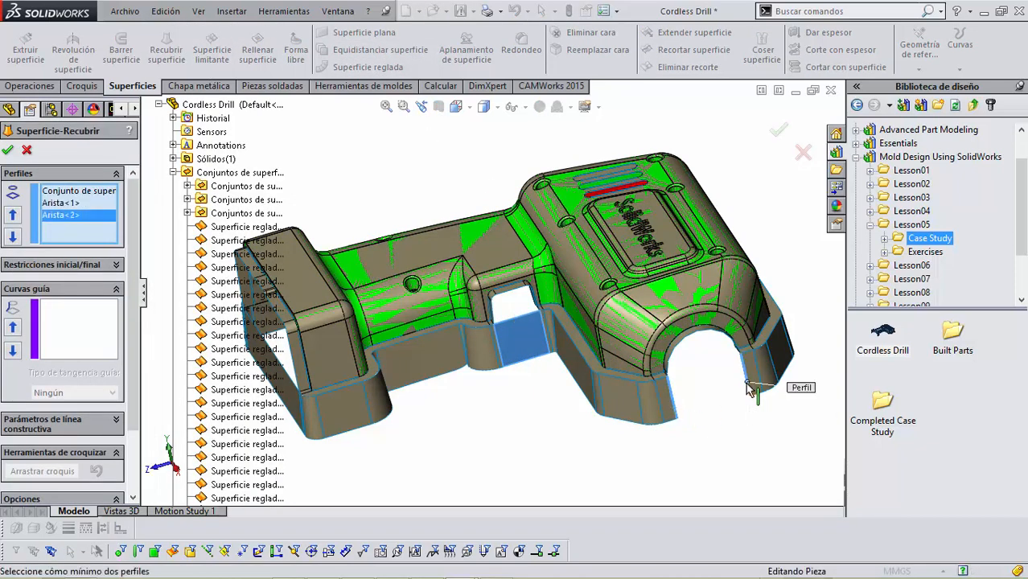
pyautogui.rightClick(110, 191)
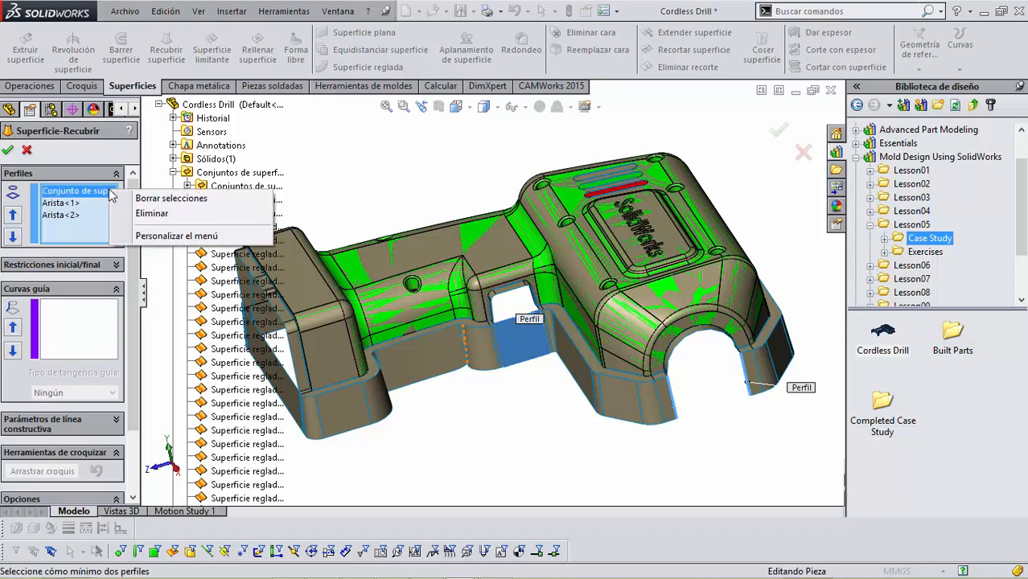
pyautogui.click(143, 214)
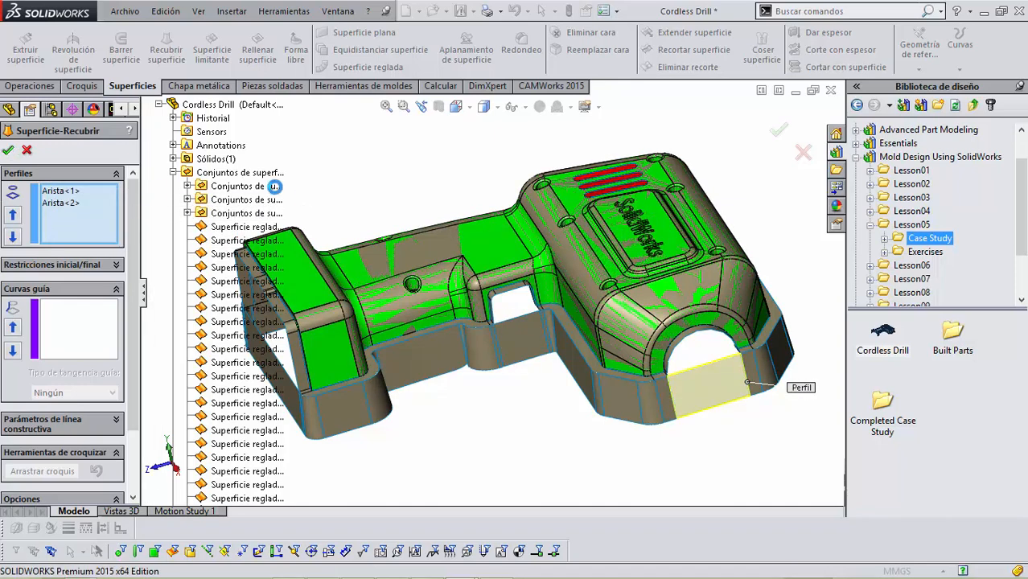
pyautogui.press('Return')
# Step: Extend the upper edge of the lofted surface at the handle end by 37 mm with linear extension
pyautogui.moveTo(356, 196); pyautogui.dragTo(462, 209, button='middle')
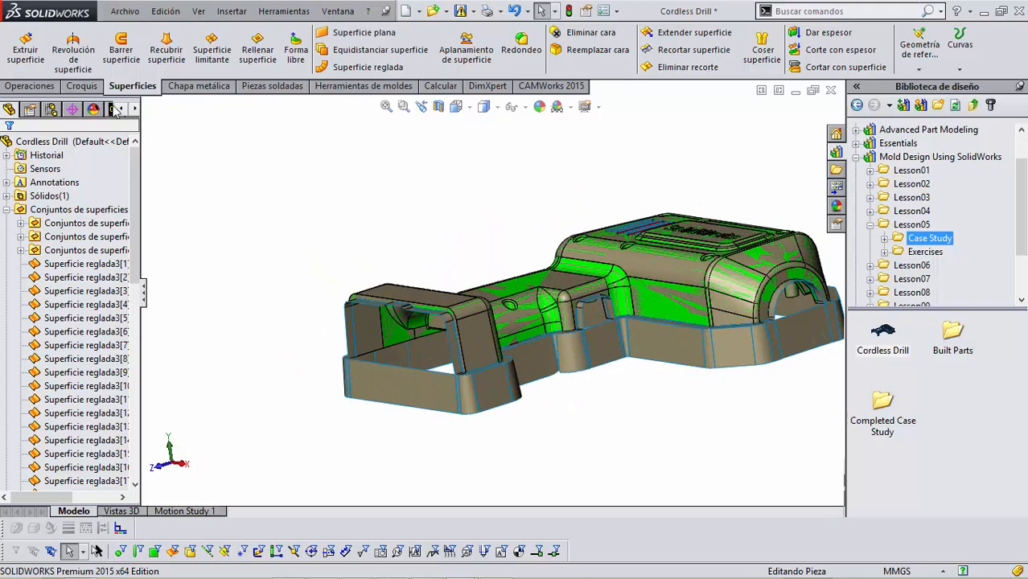
pyautogui.click(379, 372)
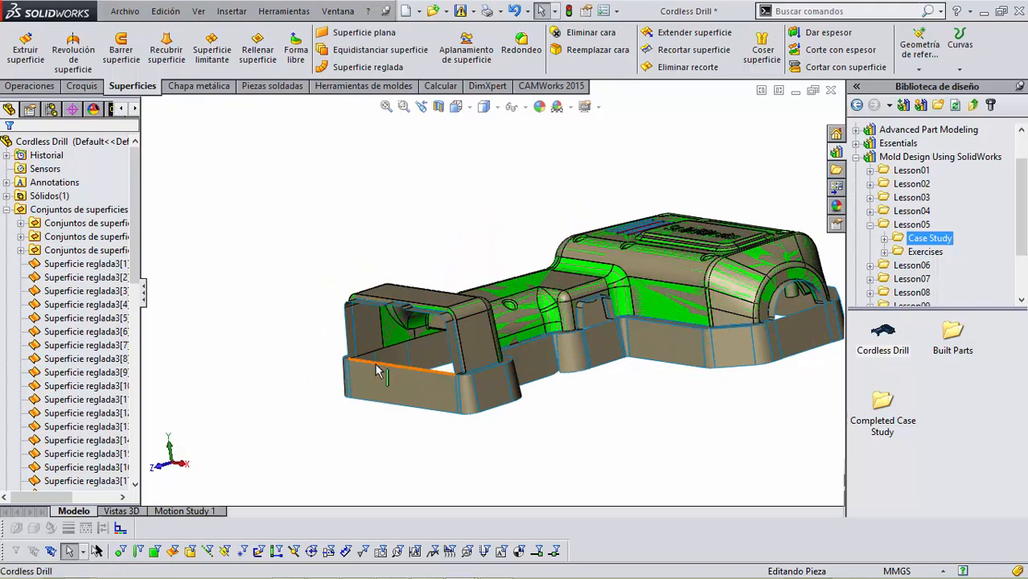
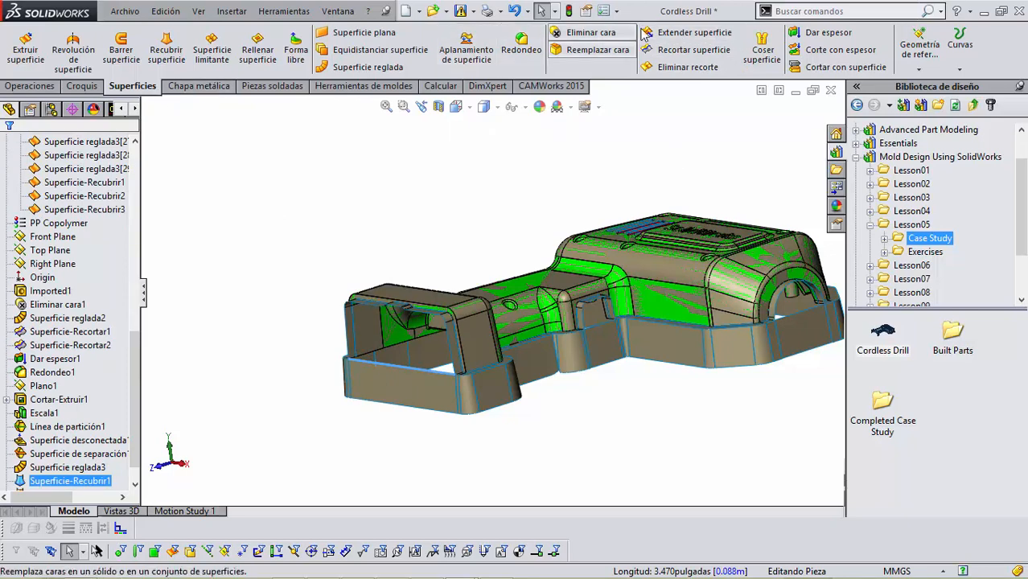
pyautogui.click(683, 33)
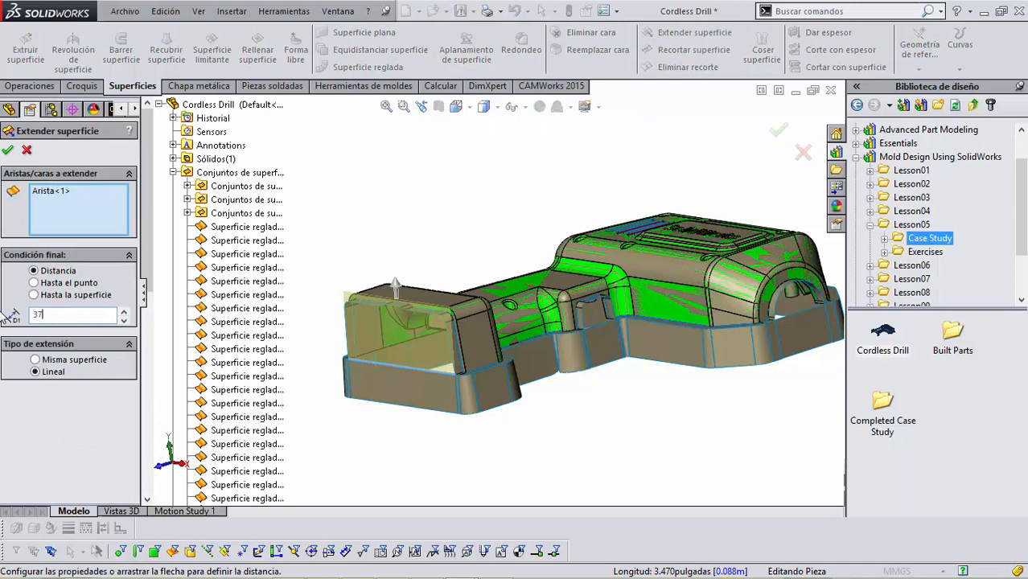
pyautogui.scroll(-1, 443, 333)
pyautogui.moveTo(443, 333); pyautogui.dragTo(386, 301, button='middle')
pyautogui.scroll(-2, 453, 332)
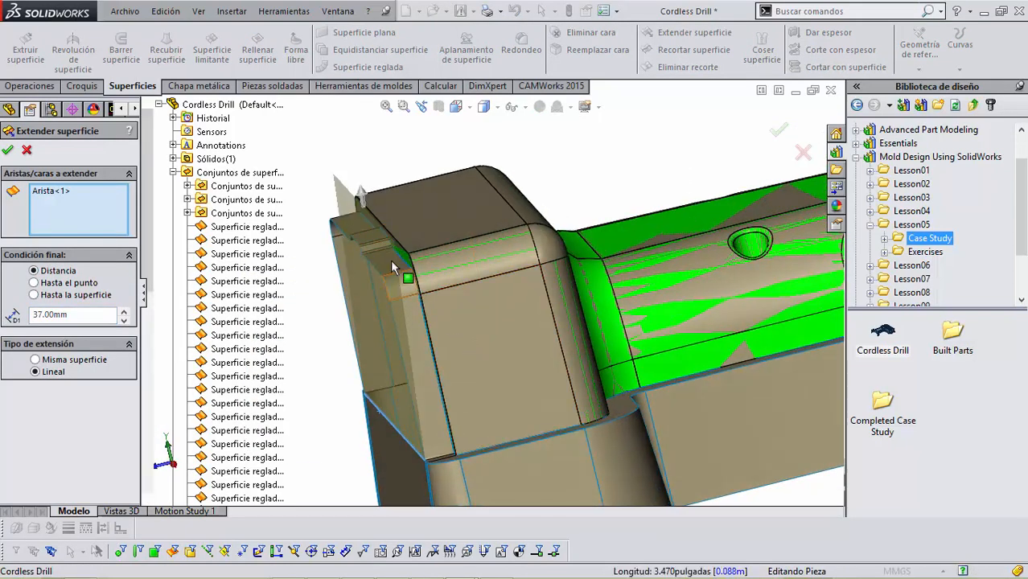
pyautogui.click(9, 151)
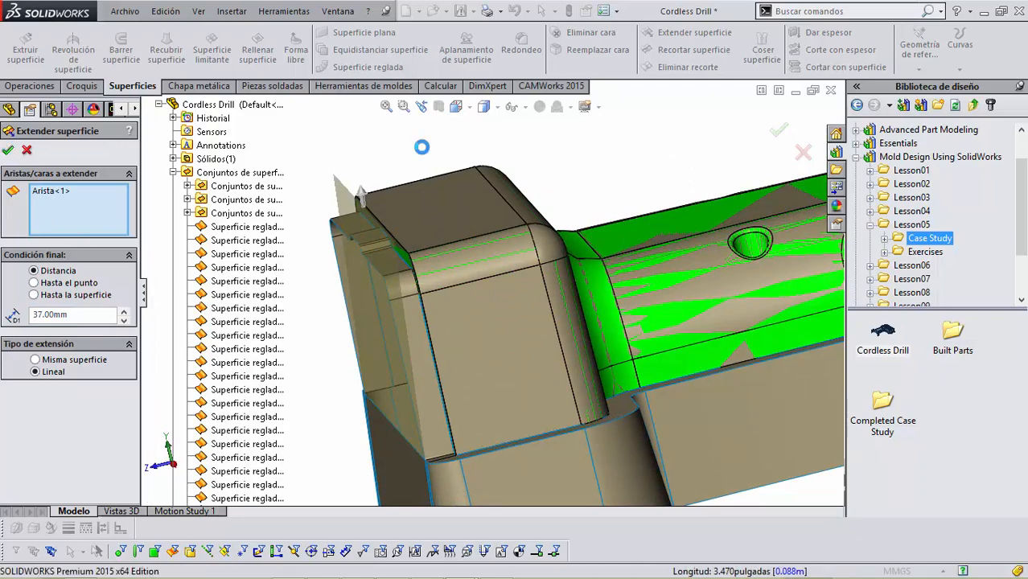
# Step: Extend the upper edge of the lofted surface below the trigger opening by 24 mm with linear extension
pyautogui.scroll(8, 487, 269)
pyautogui.moveTo(519, 280); pyautogui.dragTo(584, 324, button='middle')
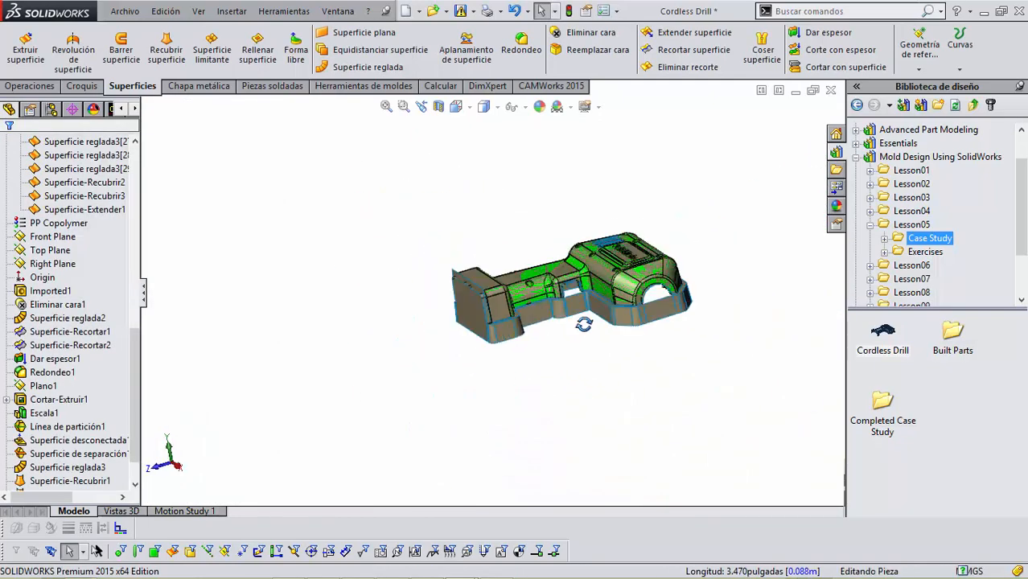
pyautogui.scroll(-6, 584, 324)
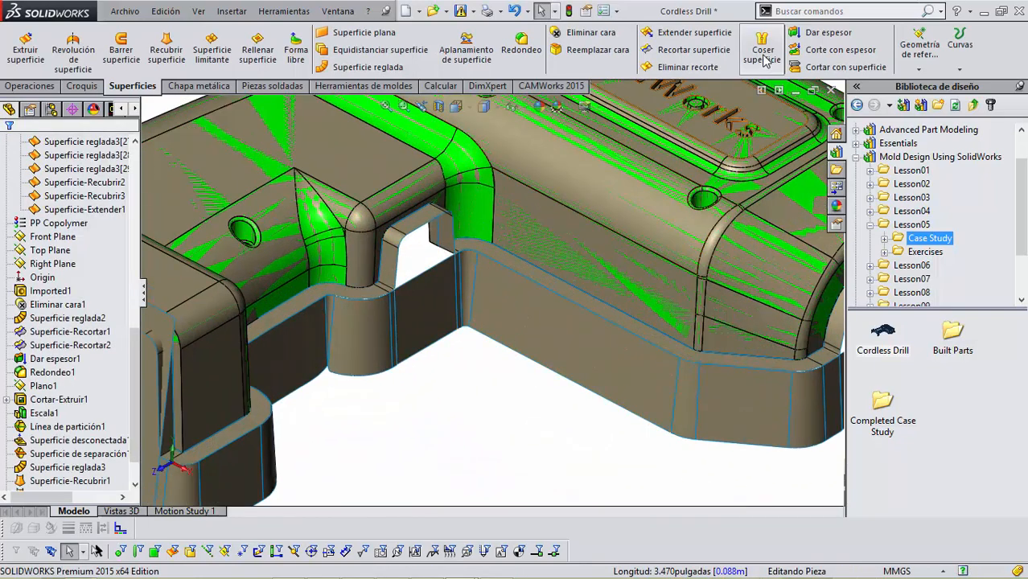
pyautogui.click(684, 32)
pyautogui.click(446, 268)
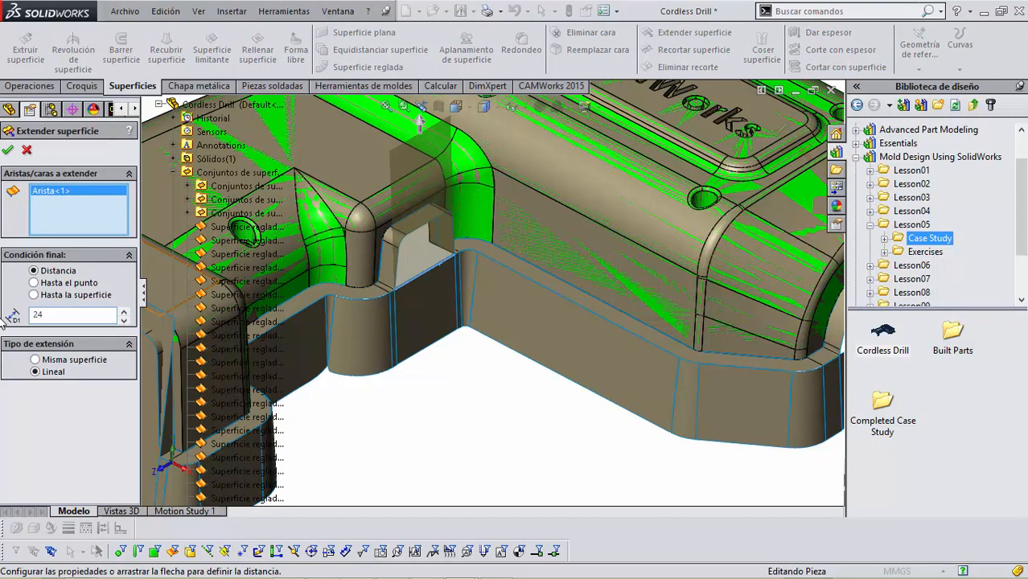
pyautogui.write('24')
pyautogui.press('Return')
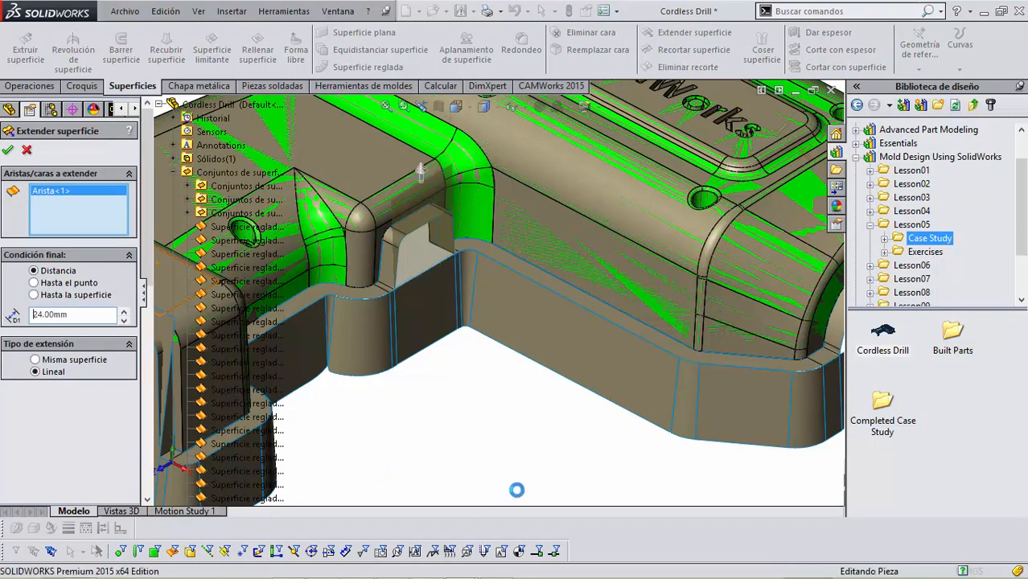
# Step: Extend the upper edge of the lofted surface at the nose opening by 24 mm with linear extension
pyautogui.scroll(5, 632, 407)
pyautogui.scroll(-3, 585, 280)
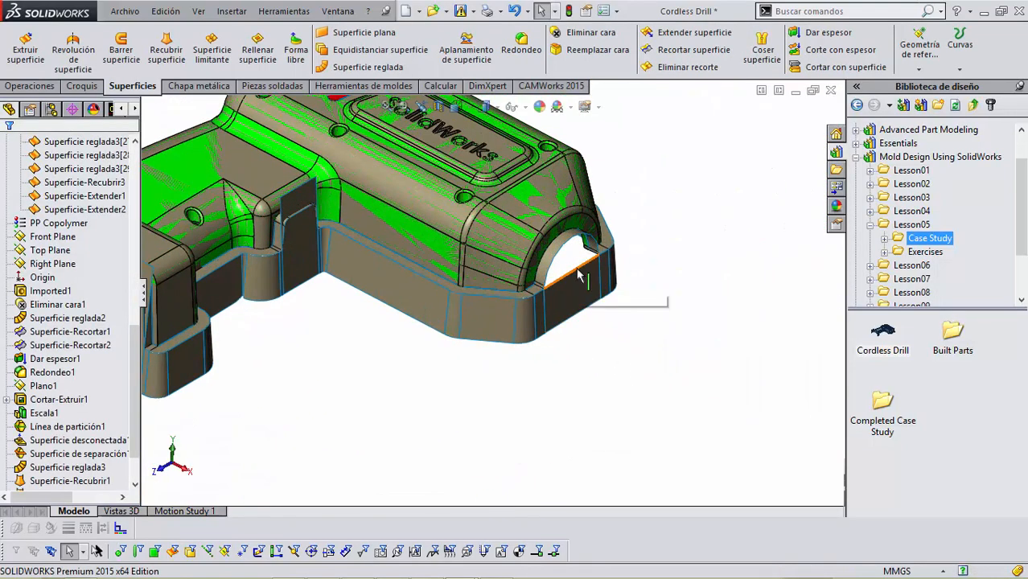
pyautogui.click(577, 267)
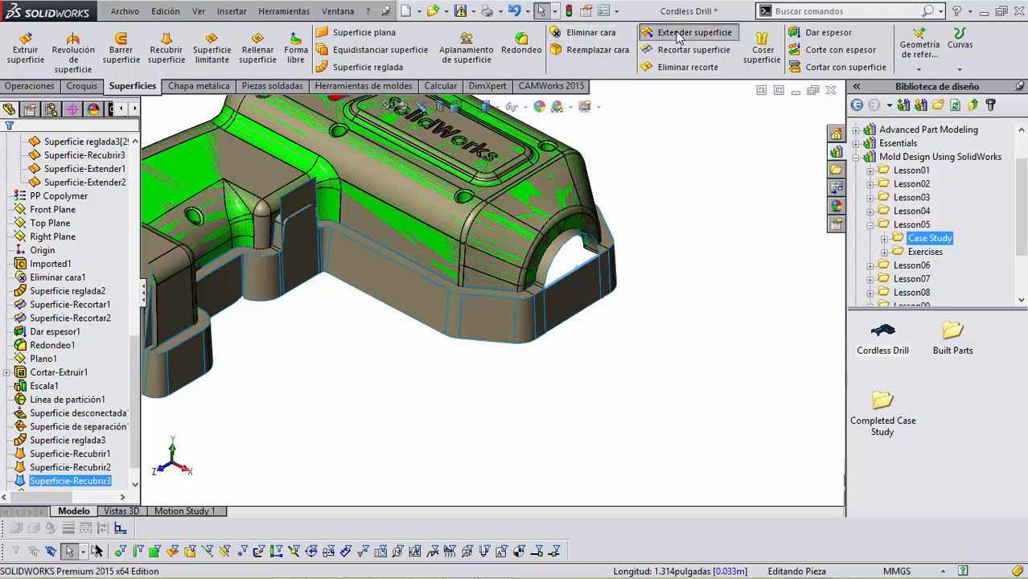
pyautogui.click(681, 34)
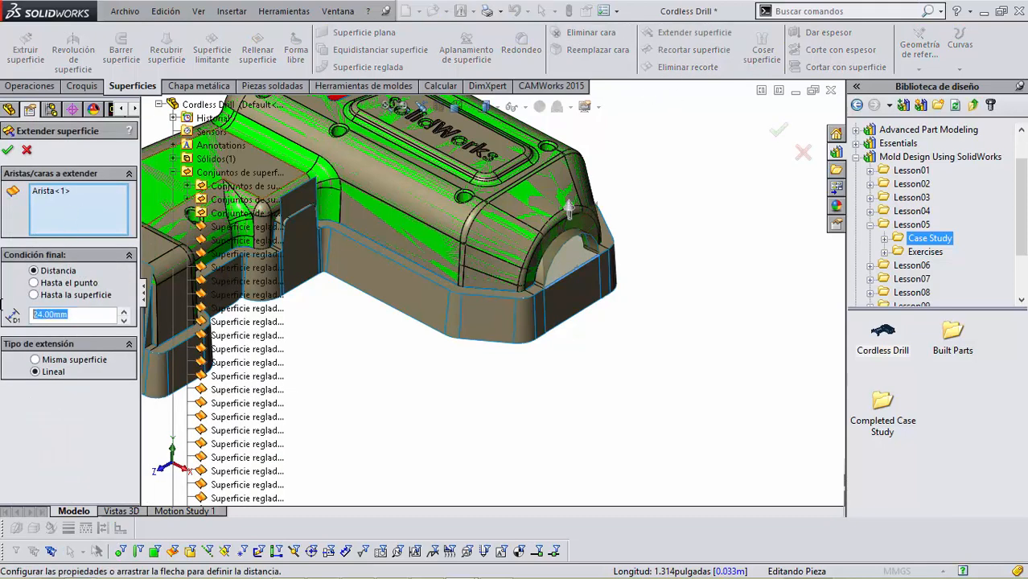
pyautogui.write('24')
pyautogui.press('Return')
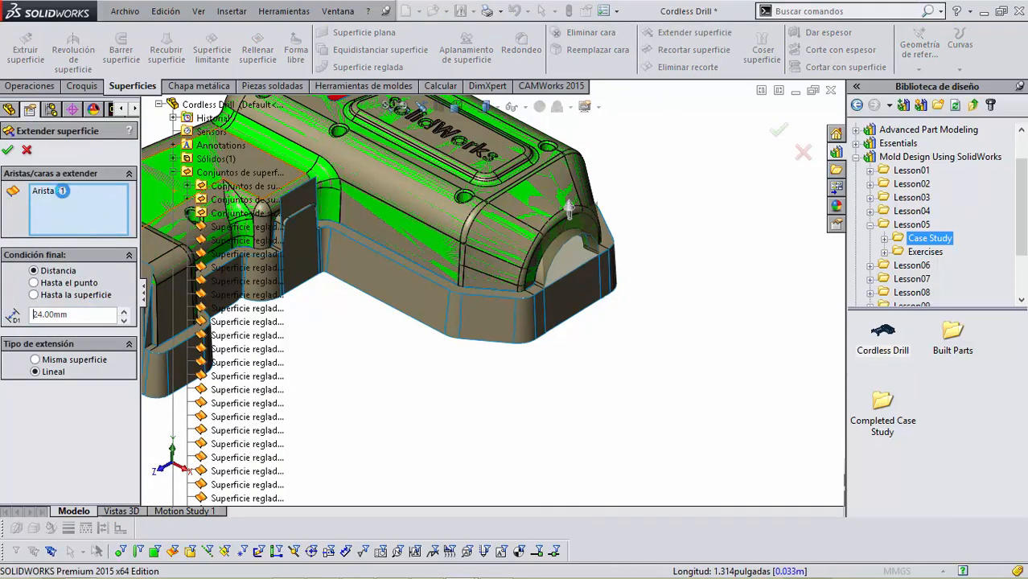
# Step: Examine how the extended surface at the handle end sits against the housing and the parting surface
pyautogui.scroll(7, 695, 401)
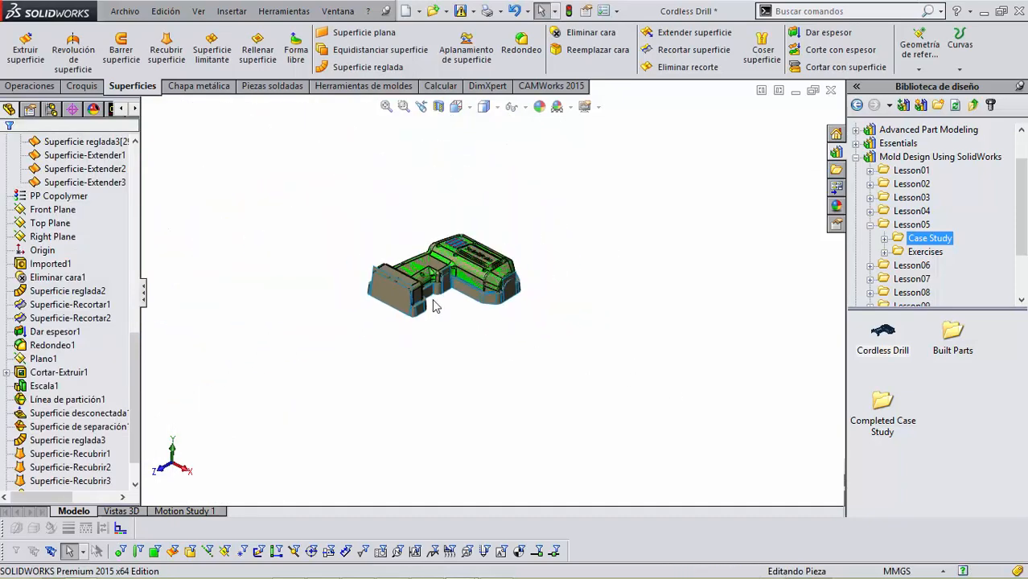
pyautogui.scroll(-8, 433, 306)
pyautogui.scroll(-2, 455, 350)
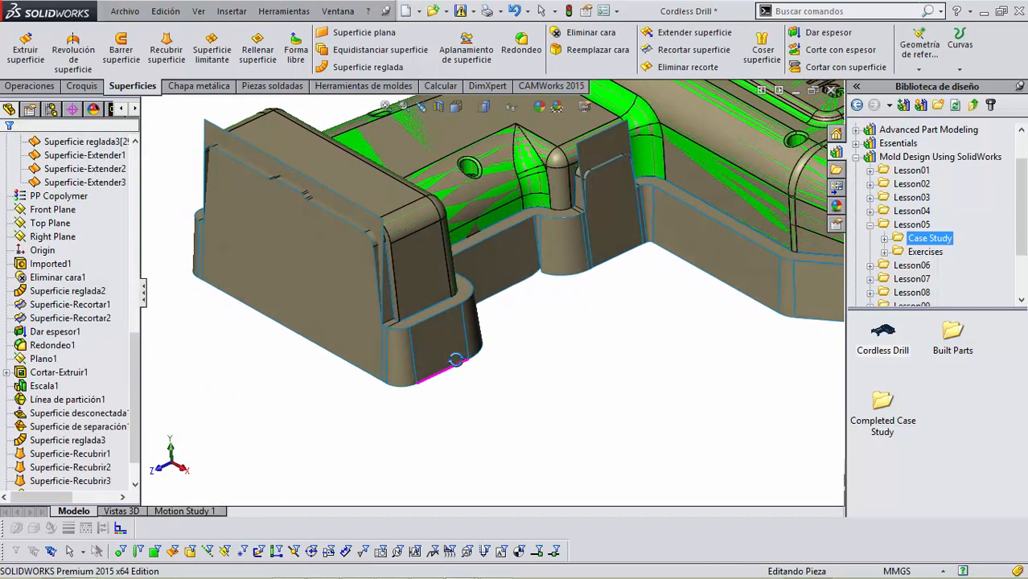
pyautogui.scroll(-5, 404, 257)
pyautogui.click(416, 239)
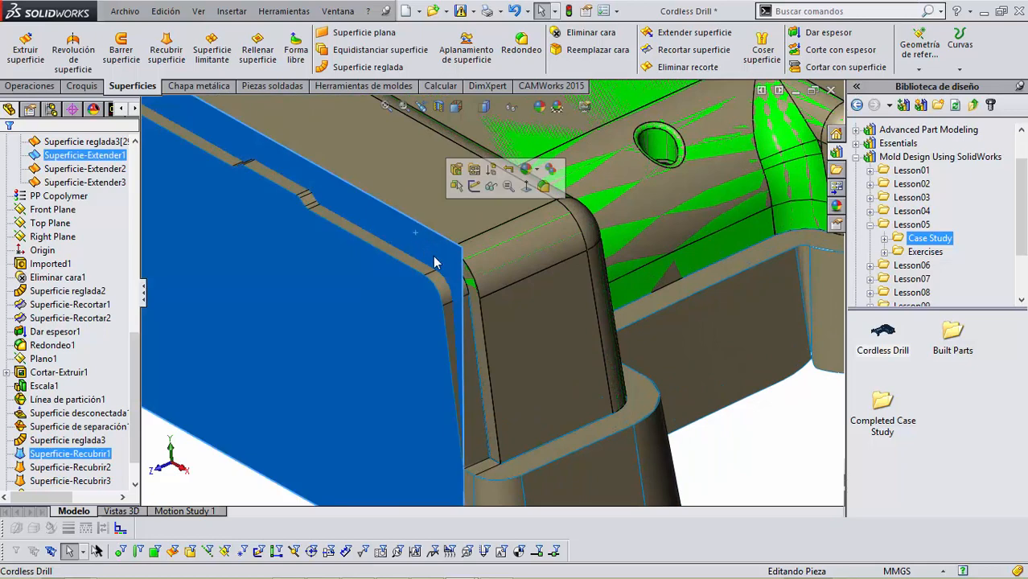
pyautogui.scroll(6, 455, 298)
# Step: Check which features follow the surface extensions in the completed Cordless Drill_& part, and return to the Cordless Drill part
pyautogui.click(676, 351)
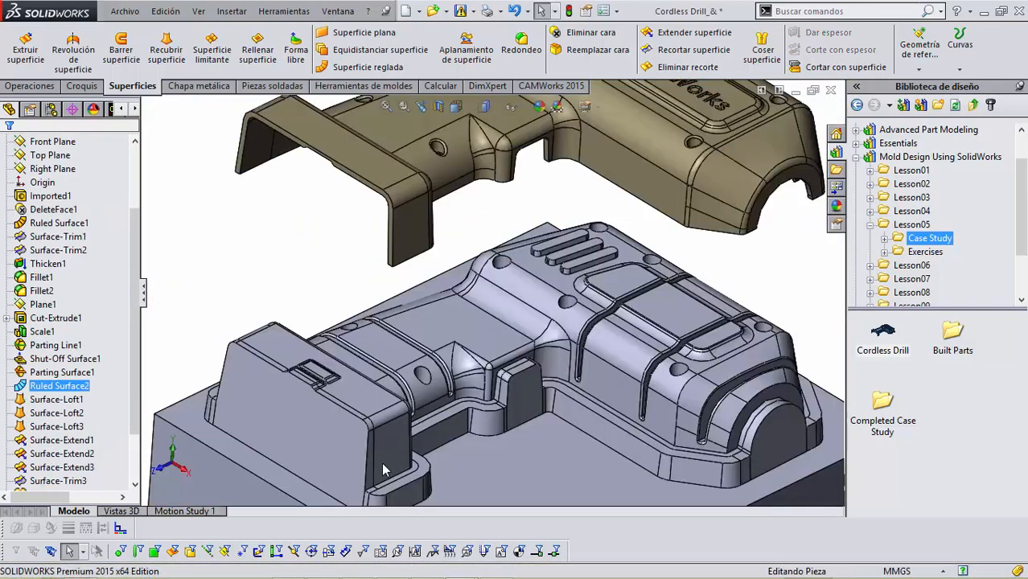
pyautogui.scroll(-5, 126, 367)
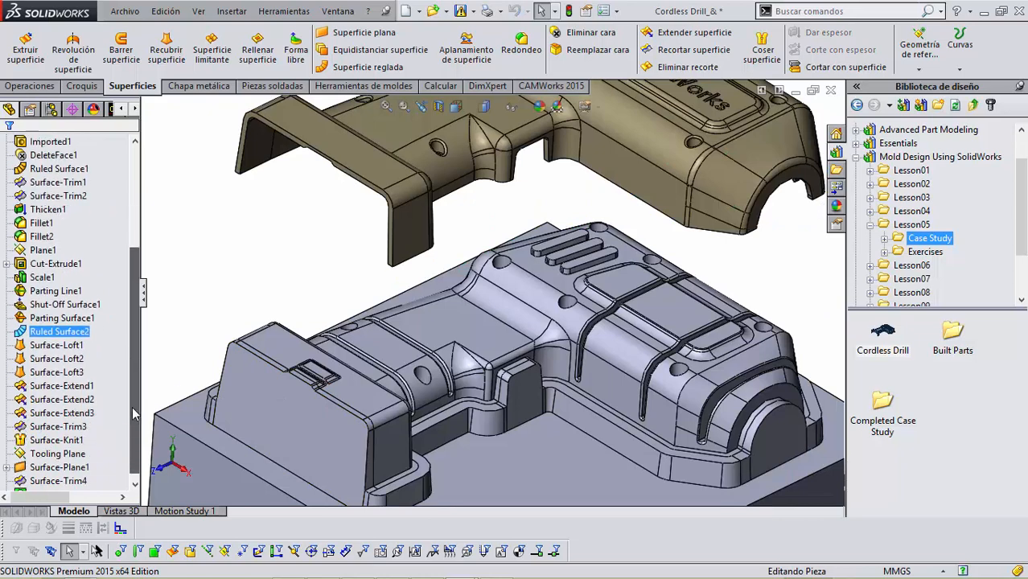
pyautogui.click(80, 400)
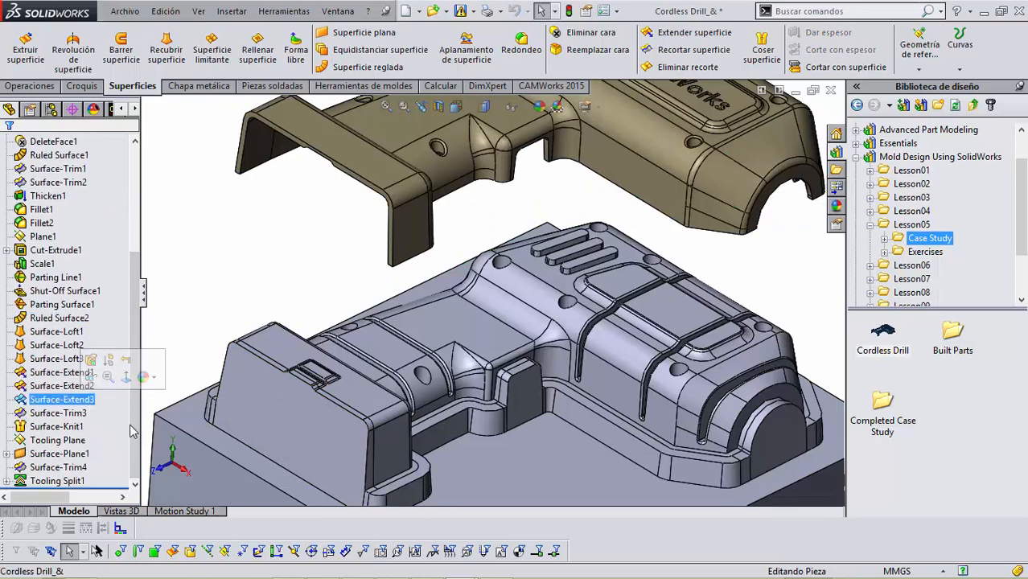
pyautogui.click(79, 414)
pyautogui.click(63, 400)
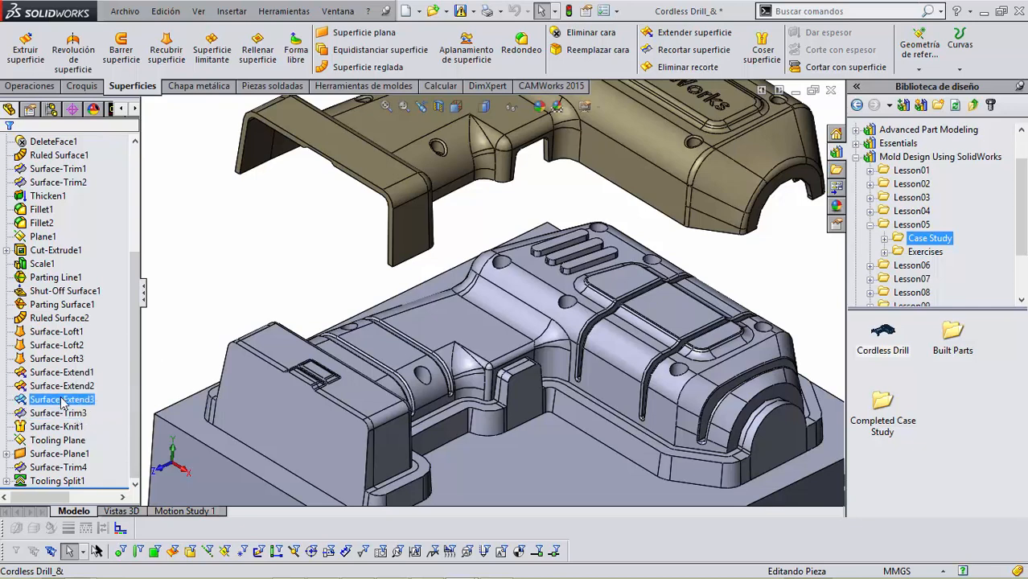
pyautogui.click(75, 413)
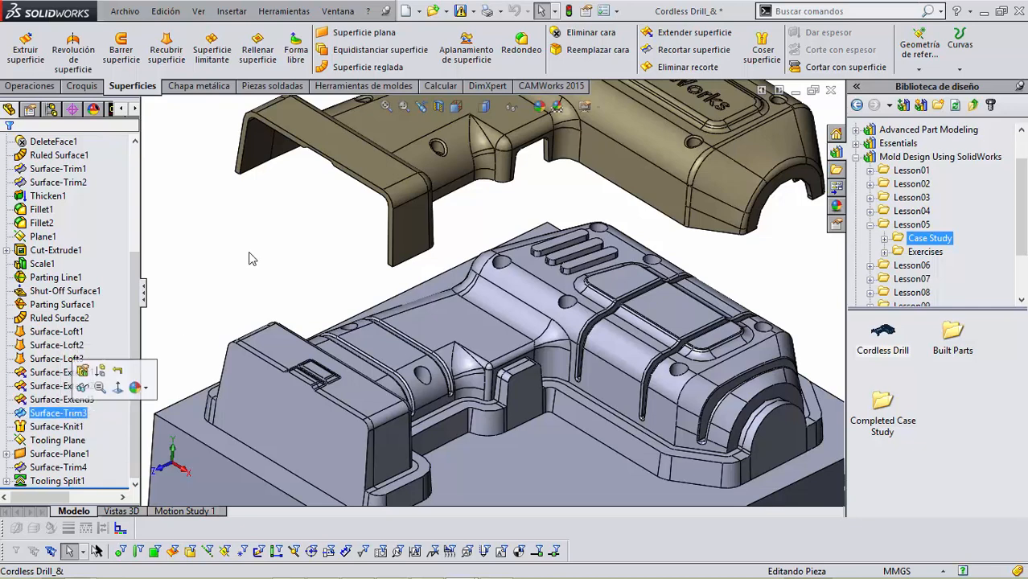
pyautogui.hotkey('ctrl', 'Tab')
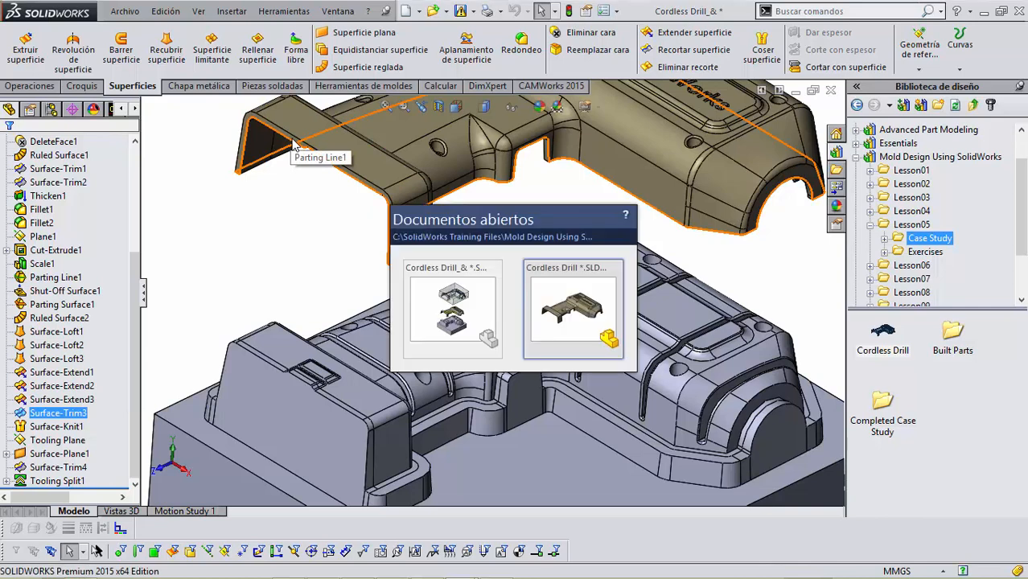
pyautogui.click(574, 311)
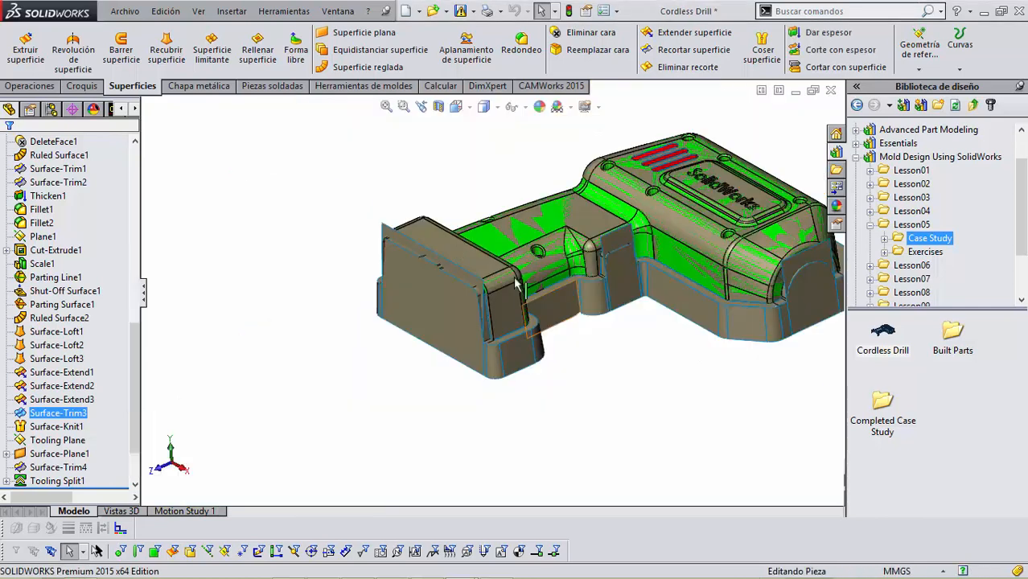
# Step: Start a mutual surface trim (Simultáneo) with the three extended surfaces and the parting surface as the trimming surfaces
pyautogui.scroll(3, 594, 370)
pyautogui.moveTo(671, 363); pyautogui.dragTo(649, 266, button='middle')
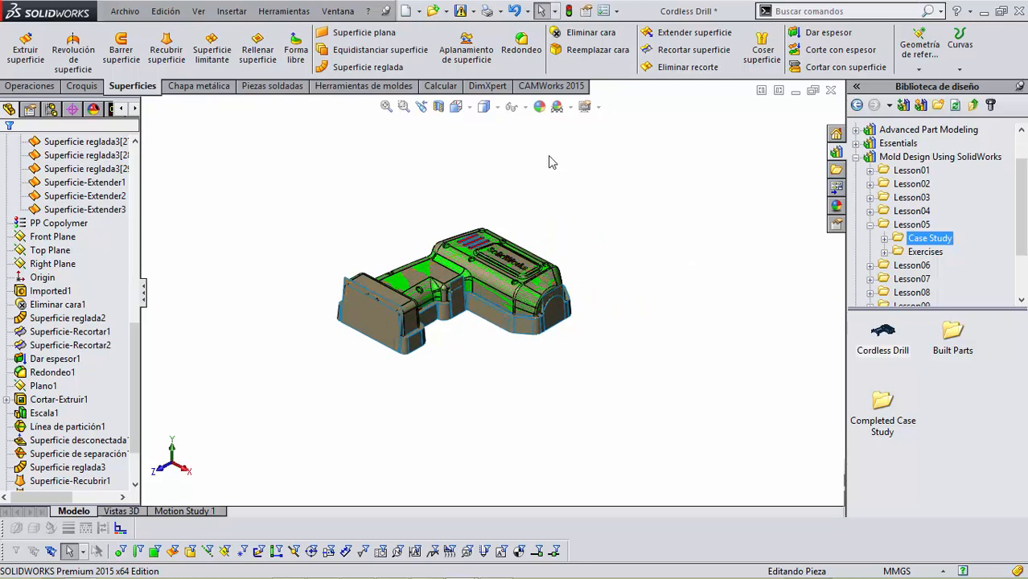
pyautogui.click(700, 54)
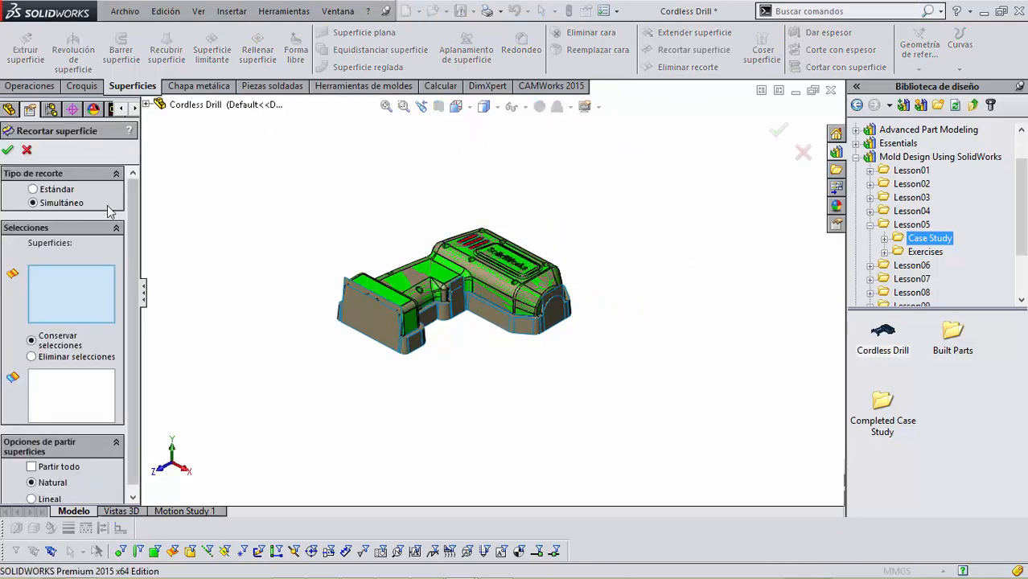
pyautogui.scroll(-6, 352, 294)
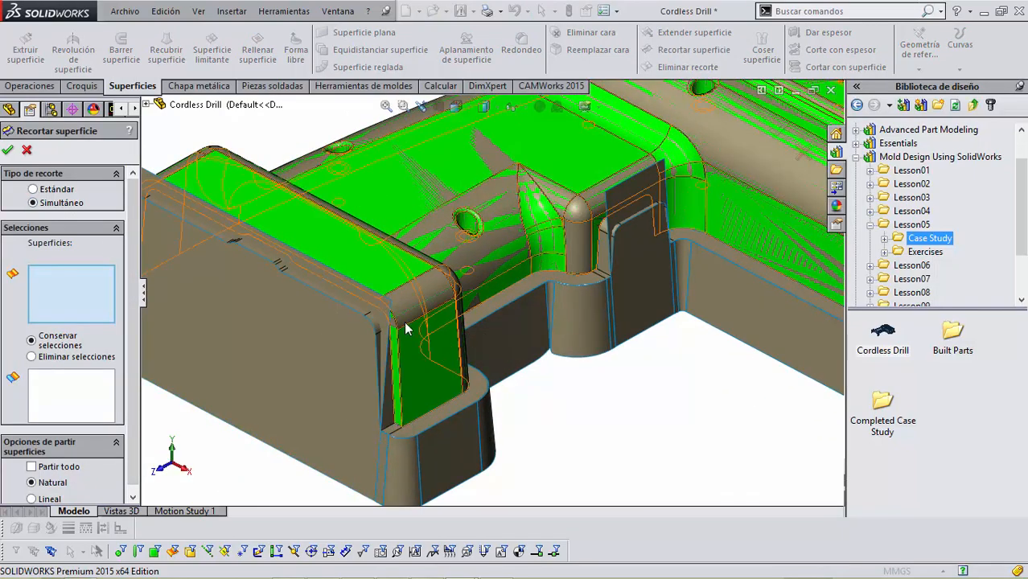
pyautogui.click(367, 298)
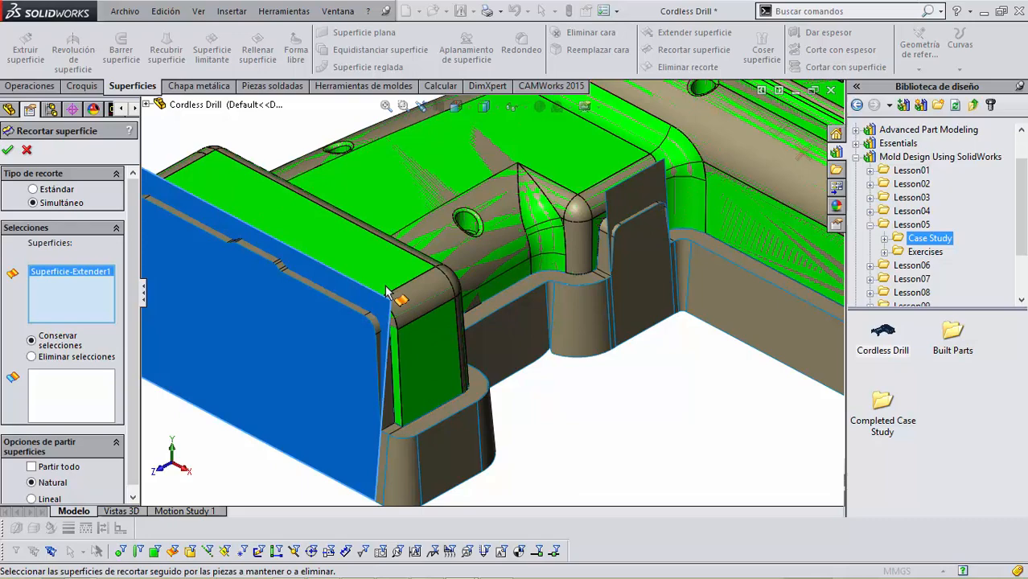
pyautogui.click(627, 200)
pyautogui.scroll(5, 660, 266)
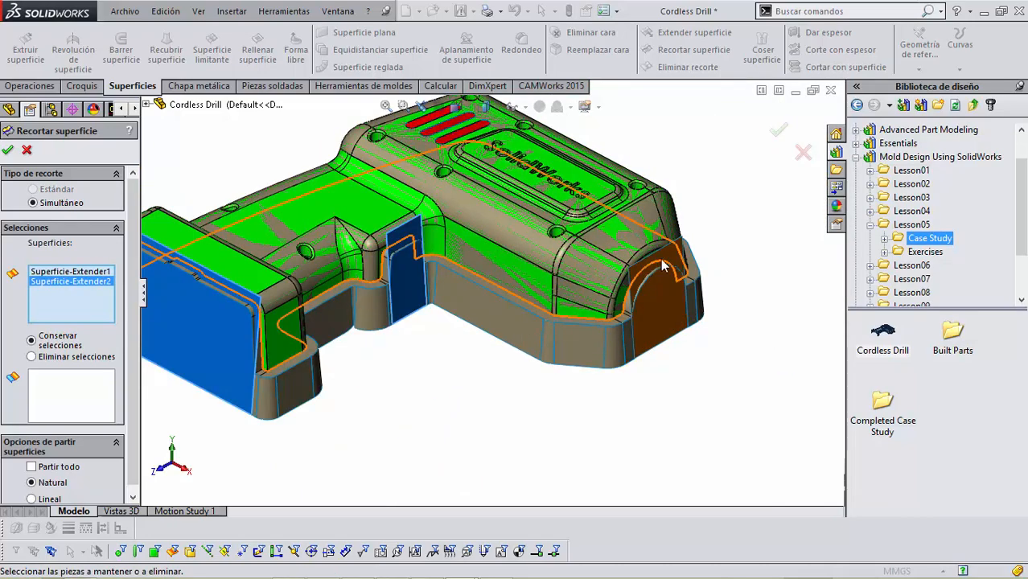
pyautogui.click(668, 265)
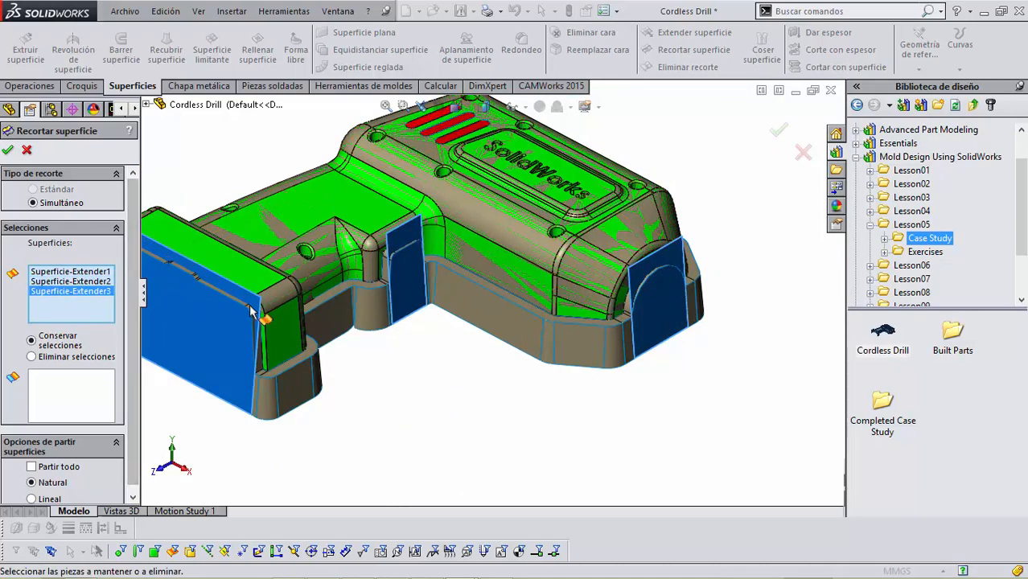
pyautogui.scroll(-6, 366, 287)
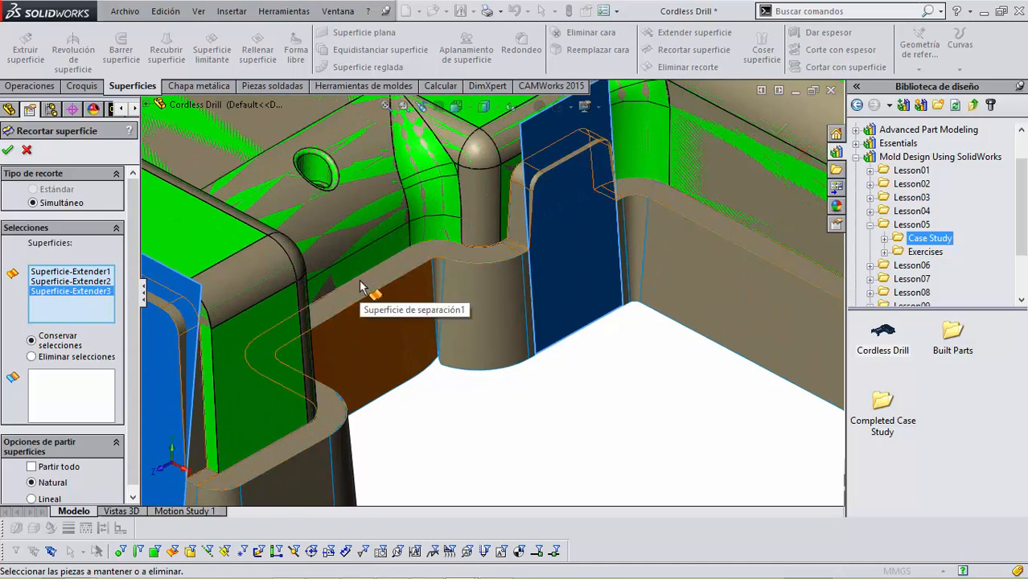
pyautogui.click(362, 287)
pyautogui.scroll(6, 501, 384)
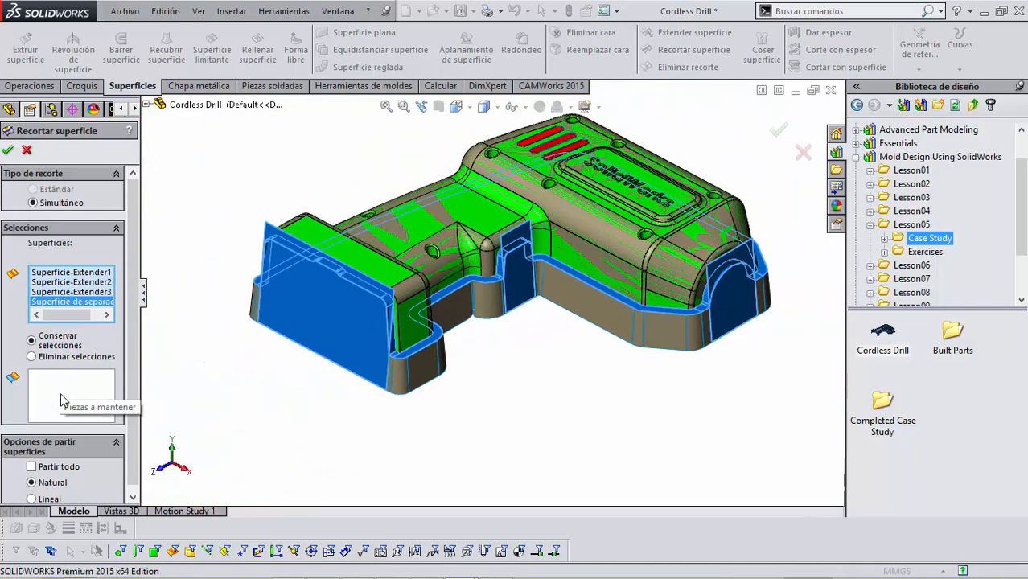
# Step: Complete the mutual trim, keeping the lower portions of the three extended surfaces and the parting surface around the housing
pyautogui.click(62, 398)
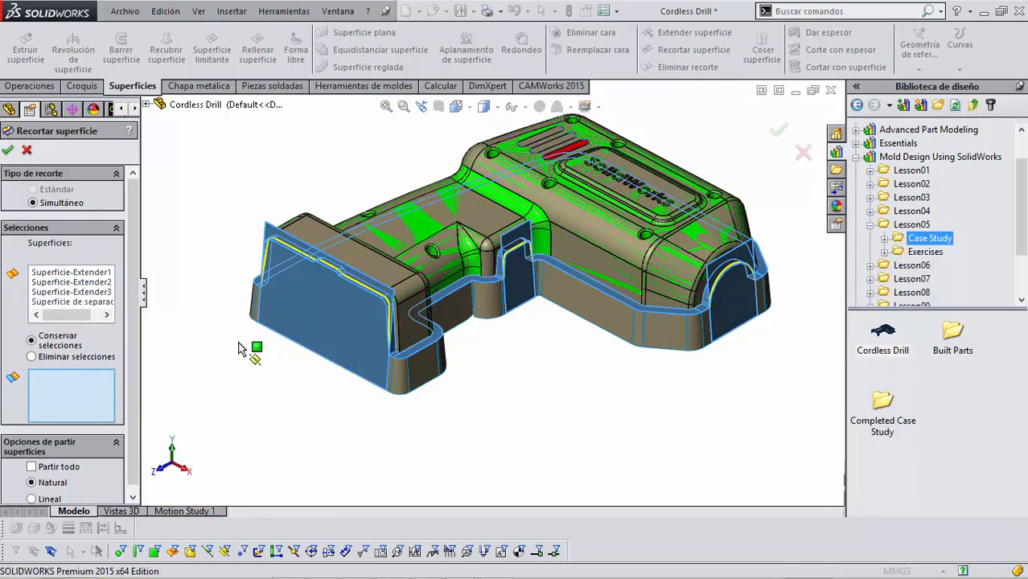
pyautogui.click(320, 311)
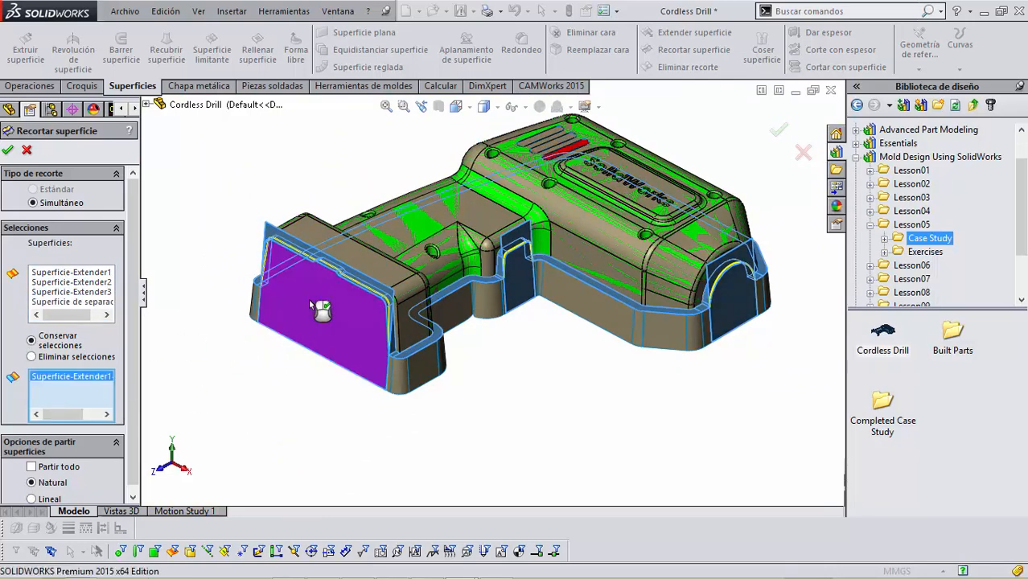
pyautogui.click(522, 281)
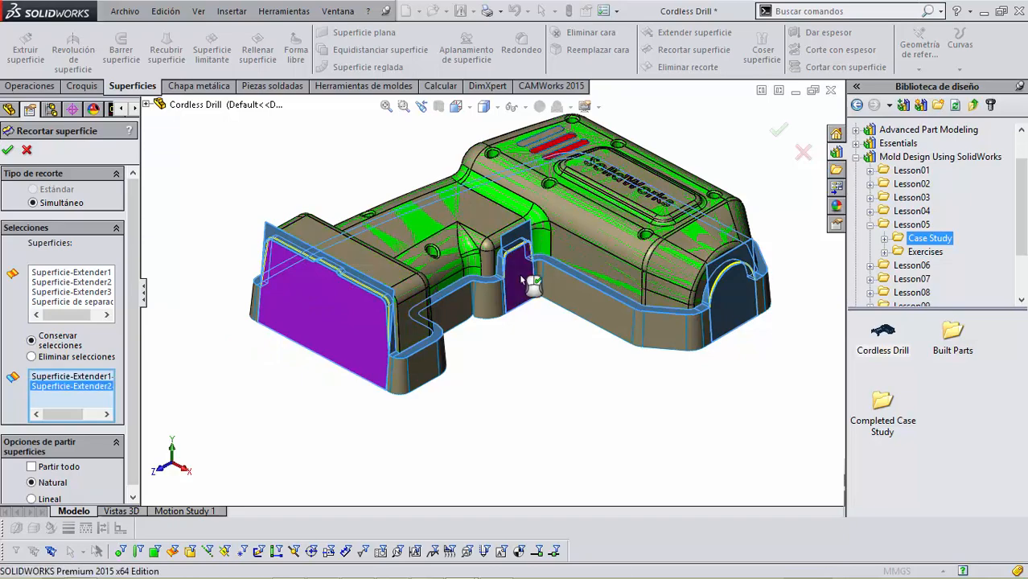
pyautogui.click(733, 299)
pyautogui.scroll(-5, 556, 283)
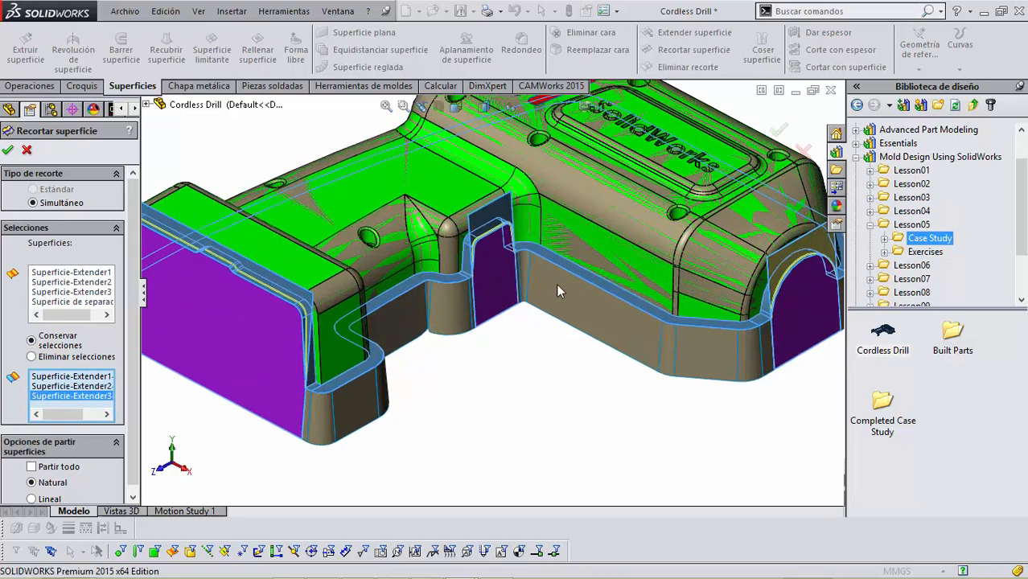
pyautogui.click(554, 251)
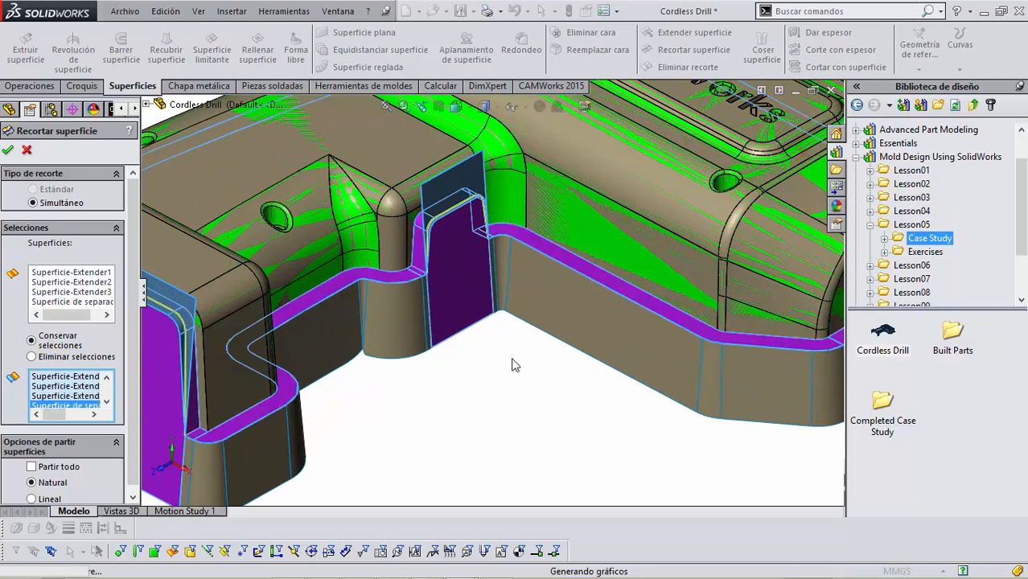
pyautogui.scroll(5, 514, 363)
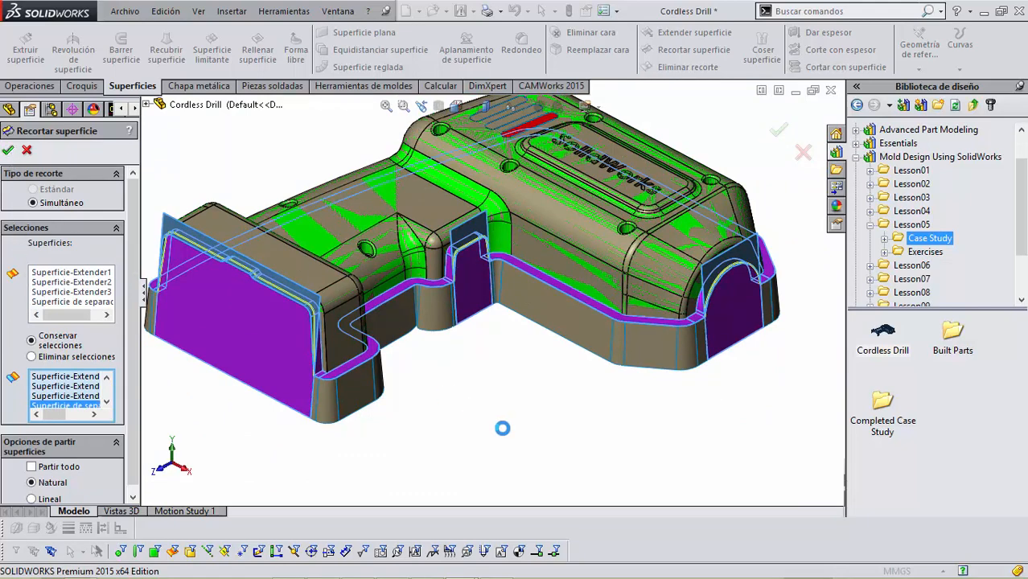
pyautogui.scroll(1, 502, 428)
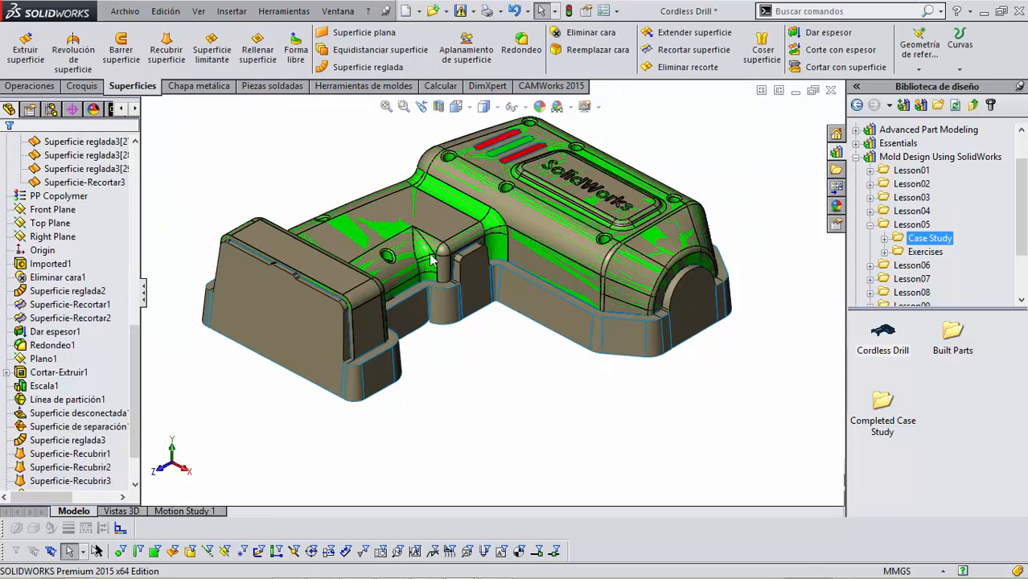
# Step: Examine the trimmed surfaces around the housing openings and from underneath the drill
pyautogui.scroll(-6, 432, 259)
pyautogui.moveTo(478, 317); pyautogui.dragTo(439, 139, button='middle')
pyautogui.moveTo(555, 314); pyautogui.dragTo(541, 173, button='middle')
pyautogui.scroll(4, 503, 231)
pyautogui.moveTo(341, 283); pyautogui.dragTo(442, 363, button='middle')
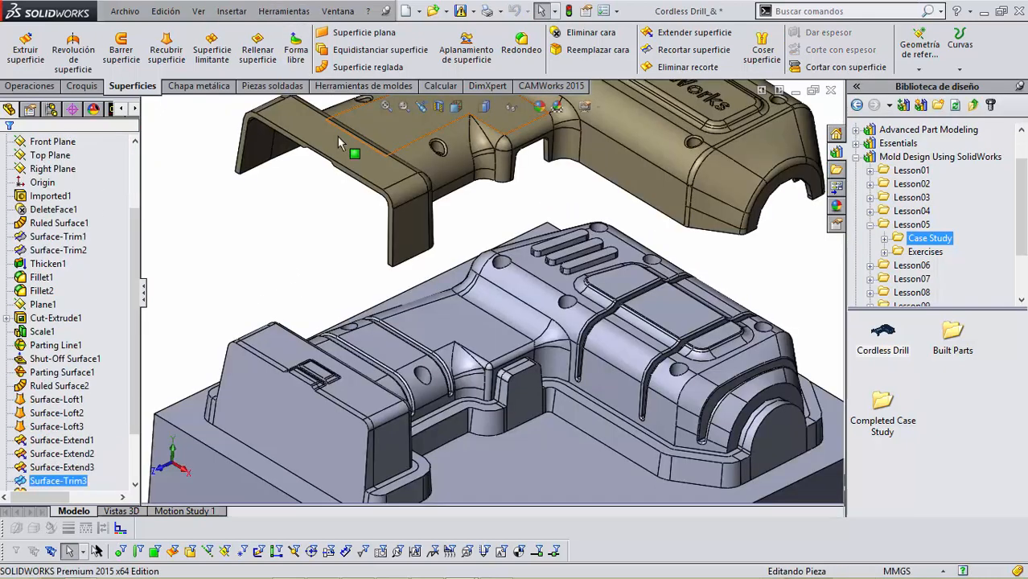
# Step: Review the surfaces and gap settings used by Surface-Knit1 in the completed Cordless Drill_& part, and return to the Cordless Drill part
pyautogui.scroll(-2, 137, 449)
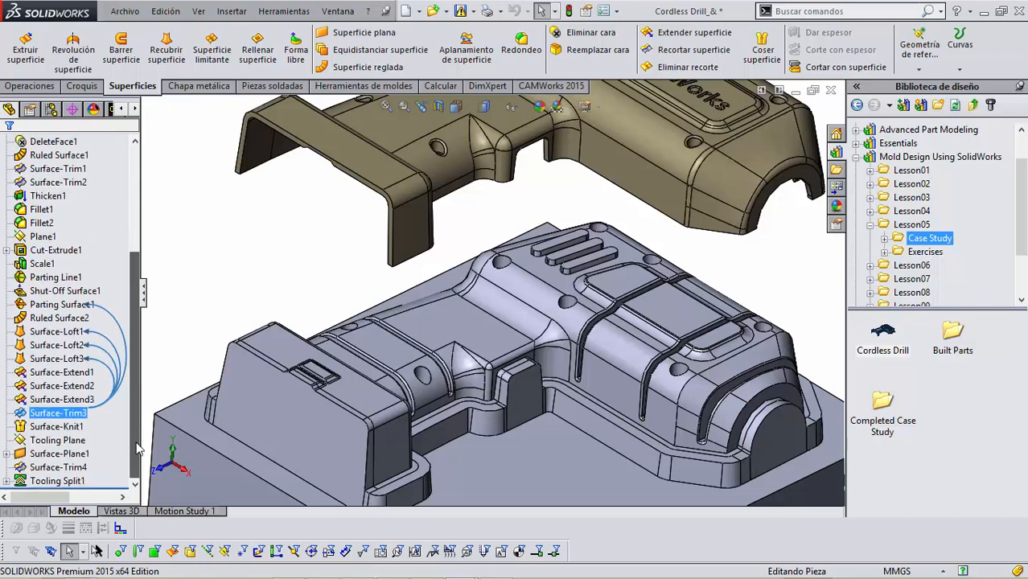
pyautogui.rightClick(69, 426)
pyautogui.click(83, 267)
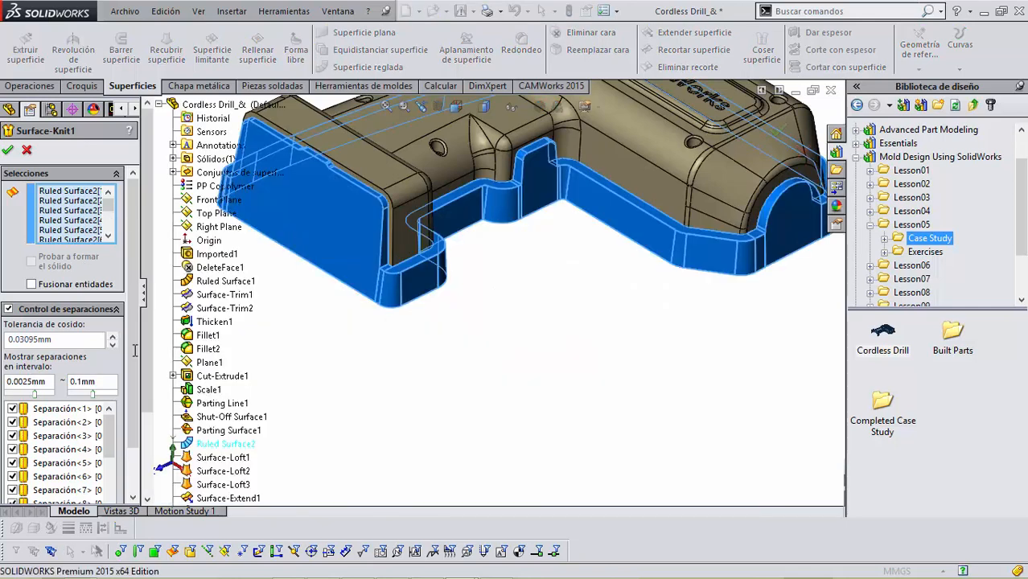
pyautogui.click(7, 151)
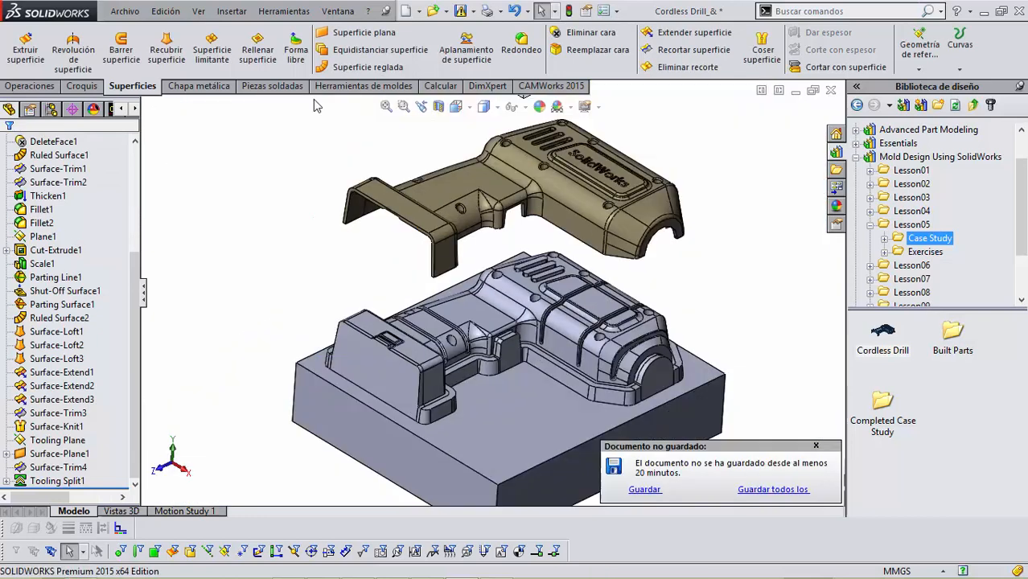
pyautogui.hotkey('ctrl', 'Tab')
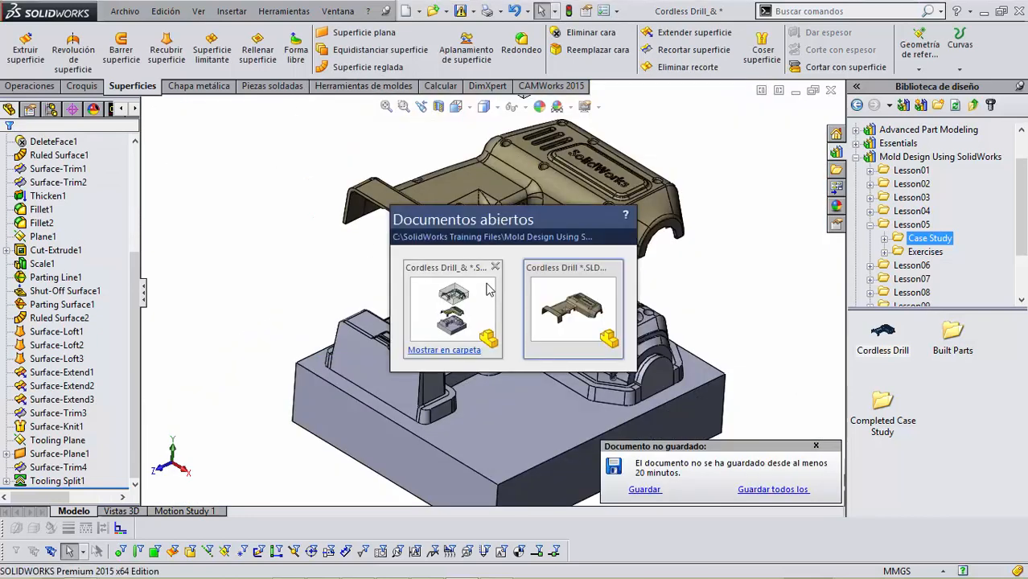
pyautogui.click(570, 311)
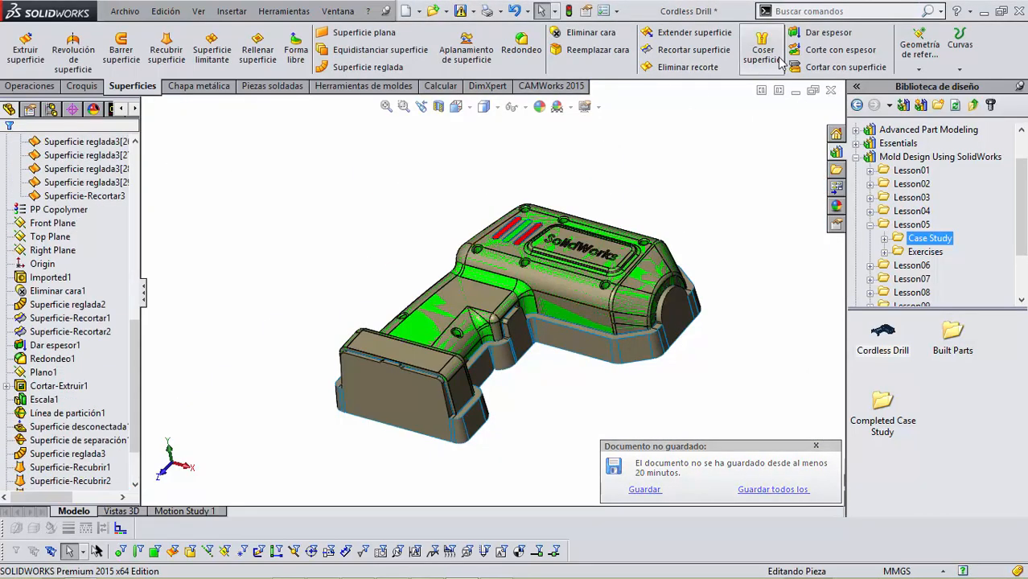
pyautogui.click(761, 48)
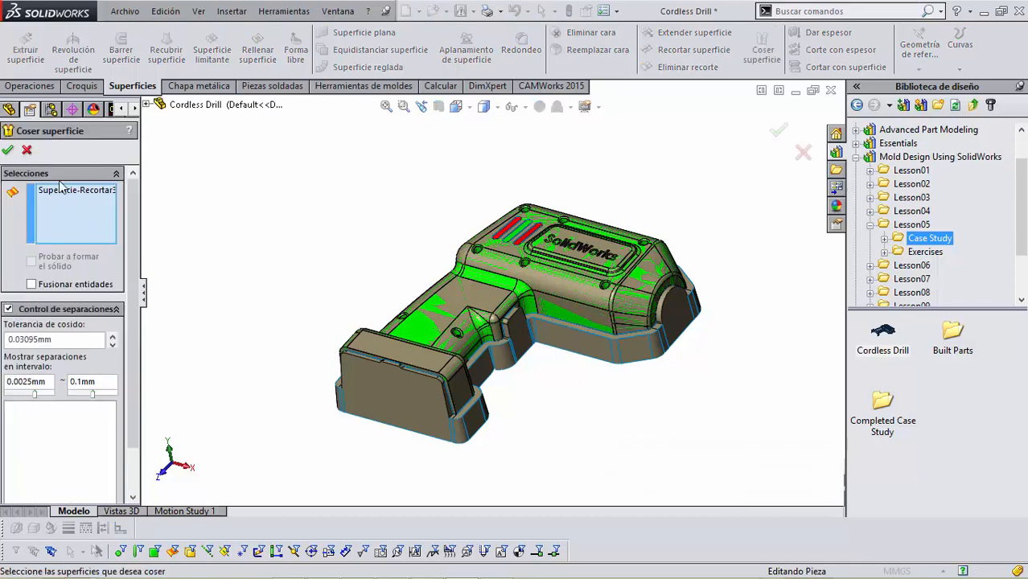
pyautogui.rightClick(40, 188)
pyautogui.click(66, 197)
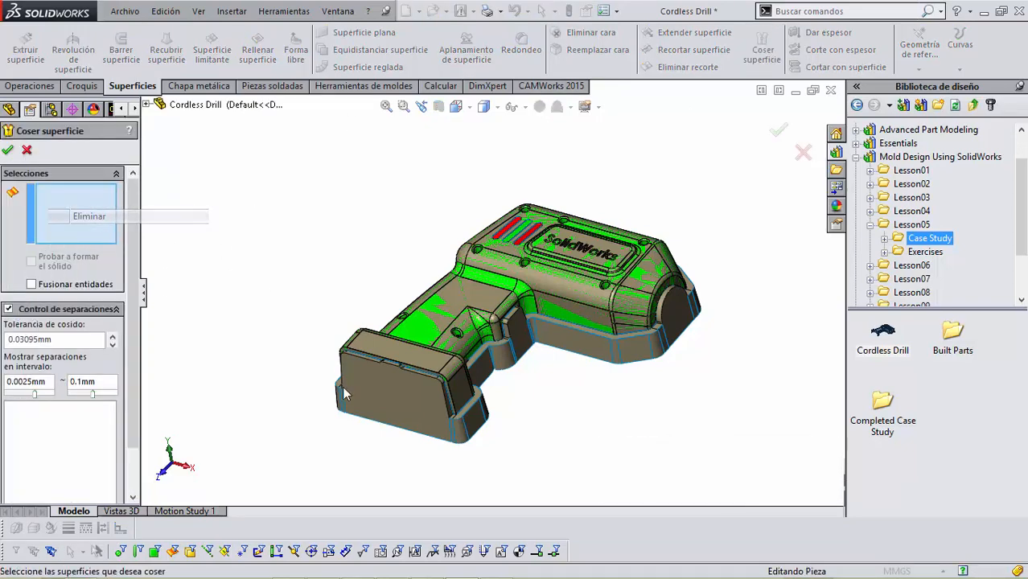
pyautogui.click(395, 400)
pyautogui.scroll(-3, 481, 419)
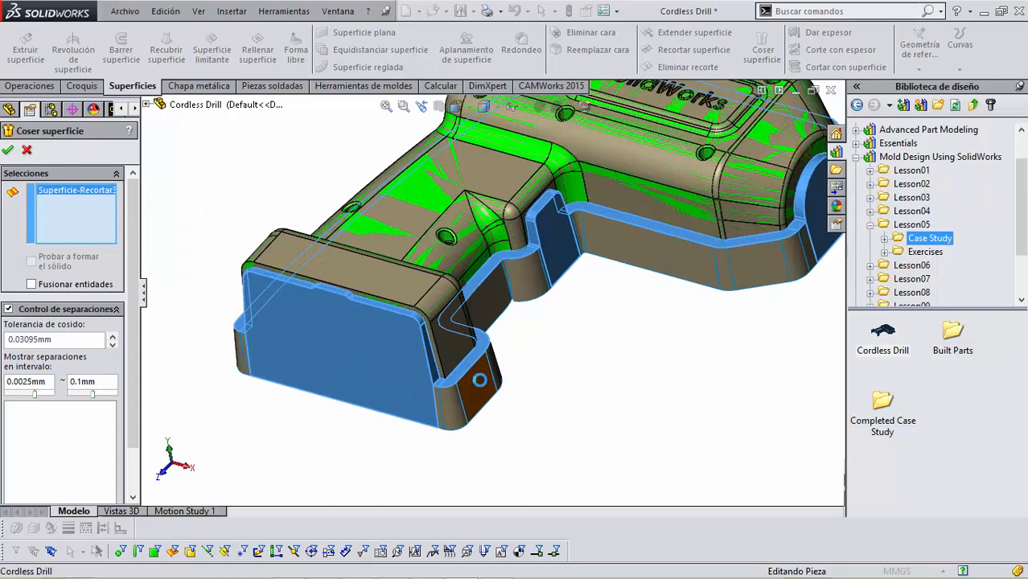
pyautogui.click(481, 386)
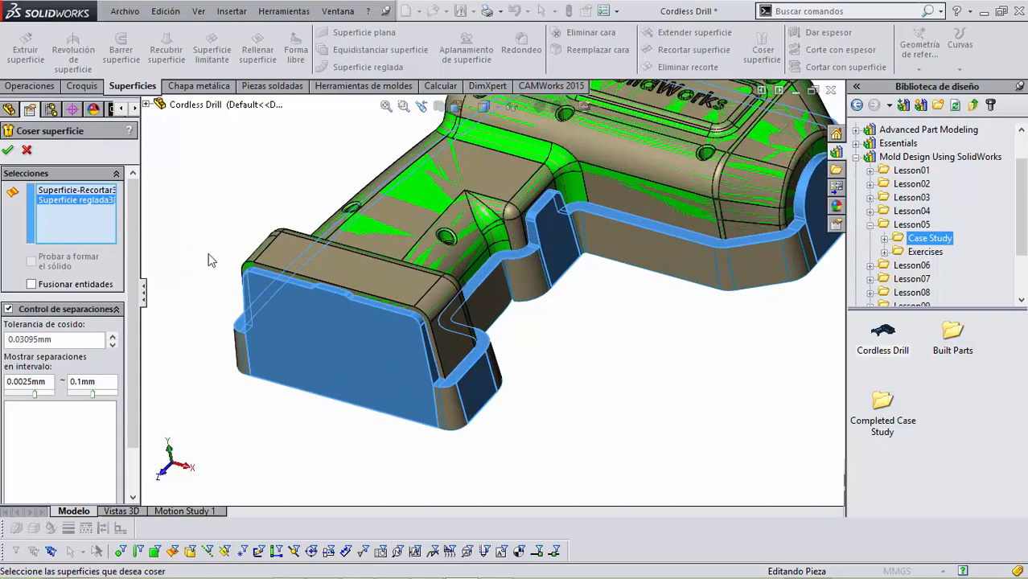
pyautogui.press('Return')
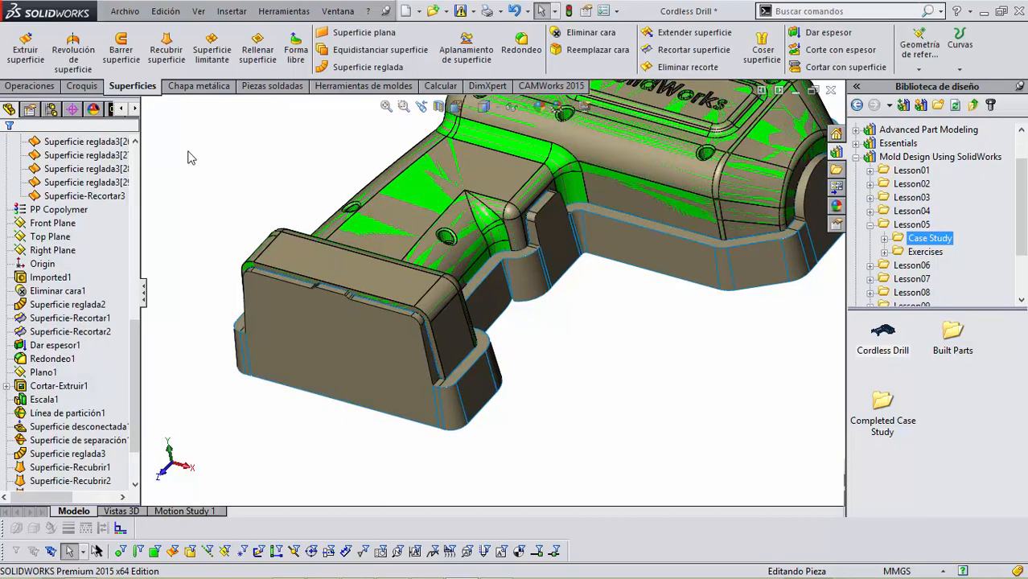
# Step: Knit all the Superficie reglada3 bodies together with the Superficie-Recortar3 body into one surface
pyautogui.press('f')
pyautogui.scroll(7, 121, 245)
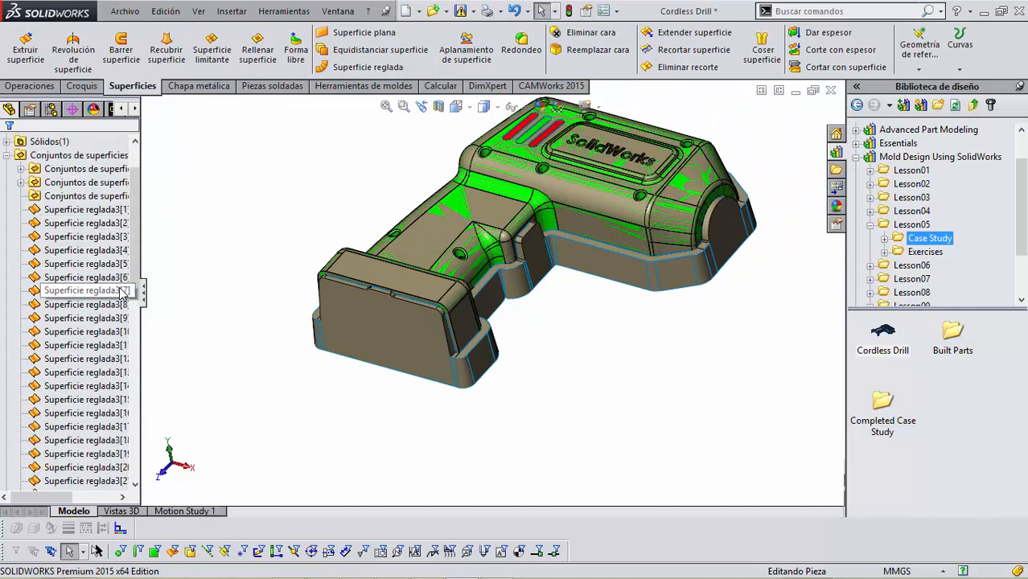
pyautogui.click(87, 210)
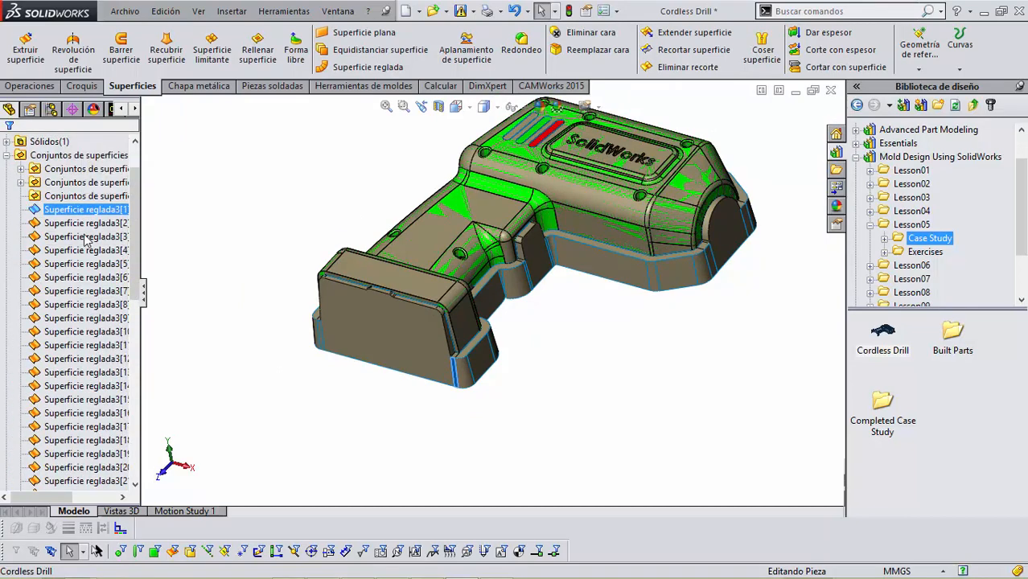
pyautogui.scroll(-4, 96, 475)
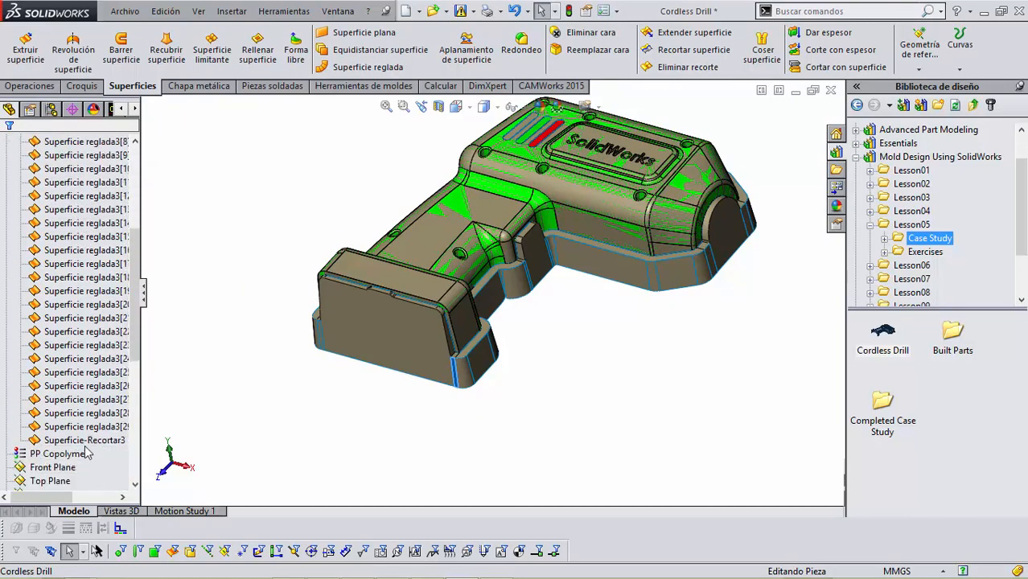
pyautogui.keyDown('shift'); pyautogui.click(92, 441); pyautogui.keyUp('shift')
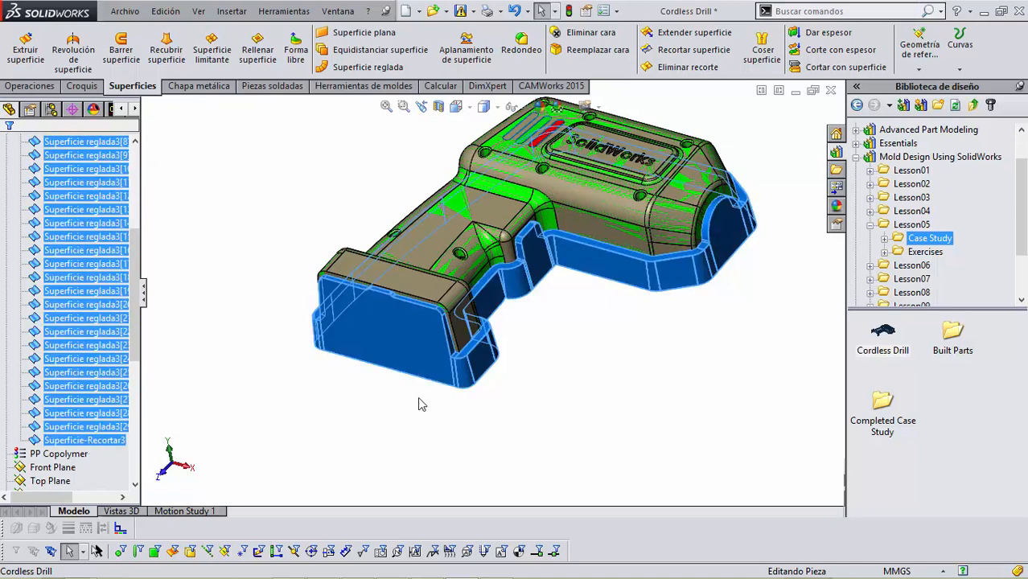
pyautogui.click(762, 47)
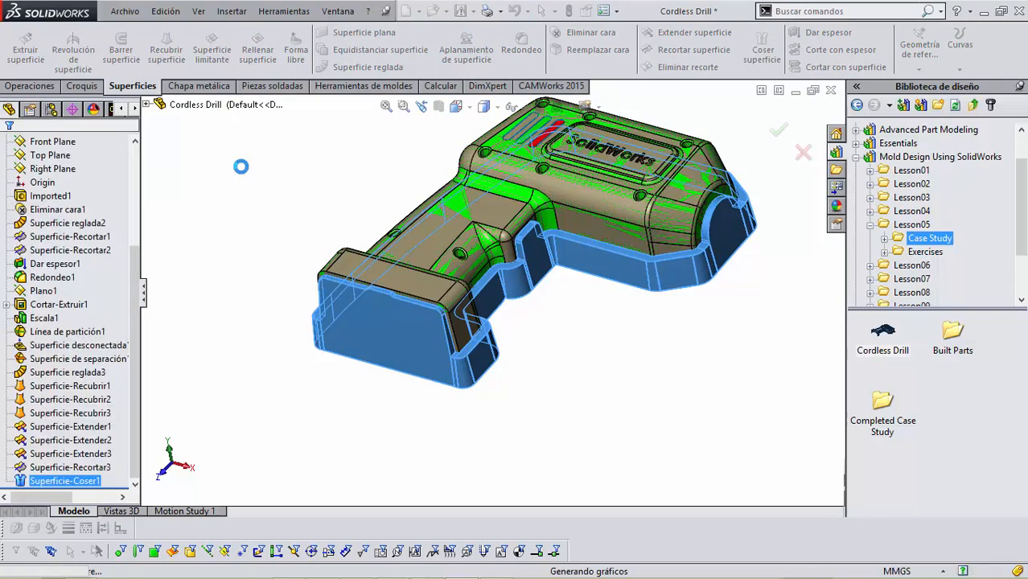
pyautogui.moveTo(707, 364); pyautogui.dragTo(555, 338, button='middle')
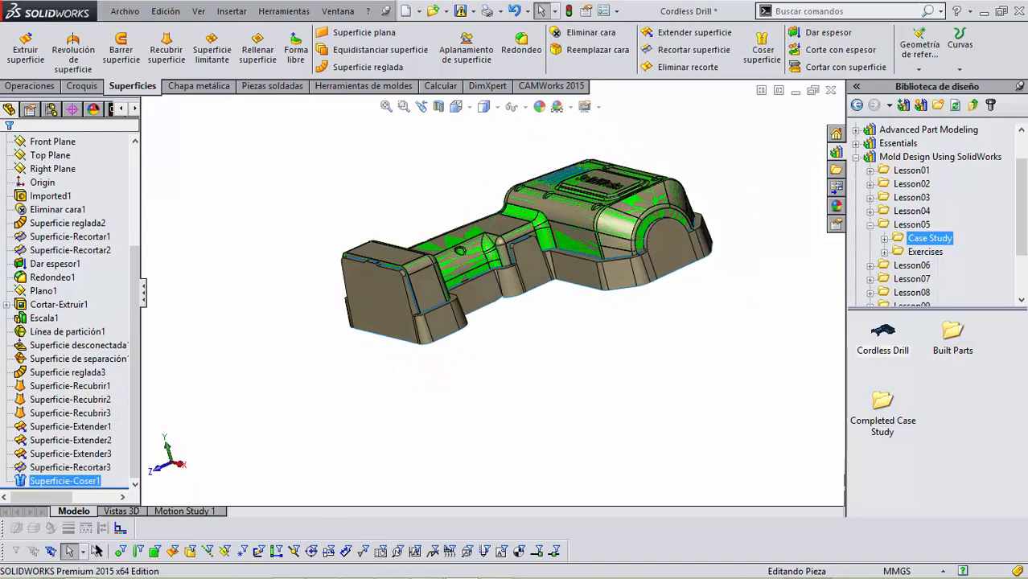
# Step: Check how the Tooling Plane is defined relative to the Top Plane in the completed Cordless Drill_& part
pyautogui.moveTo(441, 574)
pyautogui.click(358, 569)
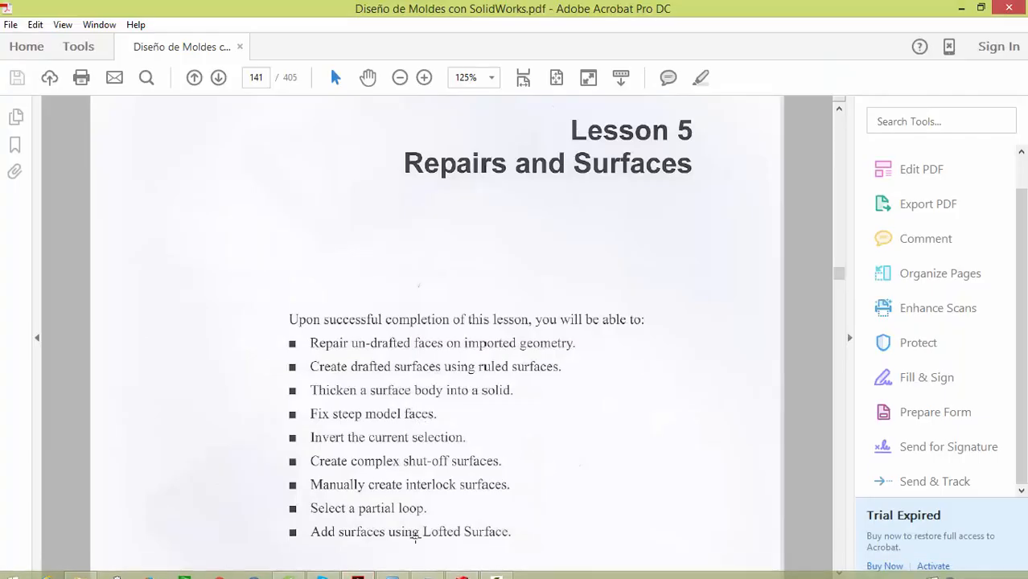
pyautogui.click(460, 569)
pyautogui.moveTo(301, 368); pyautogui.dragTo(292, 317, button='middle')
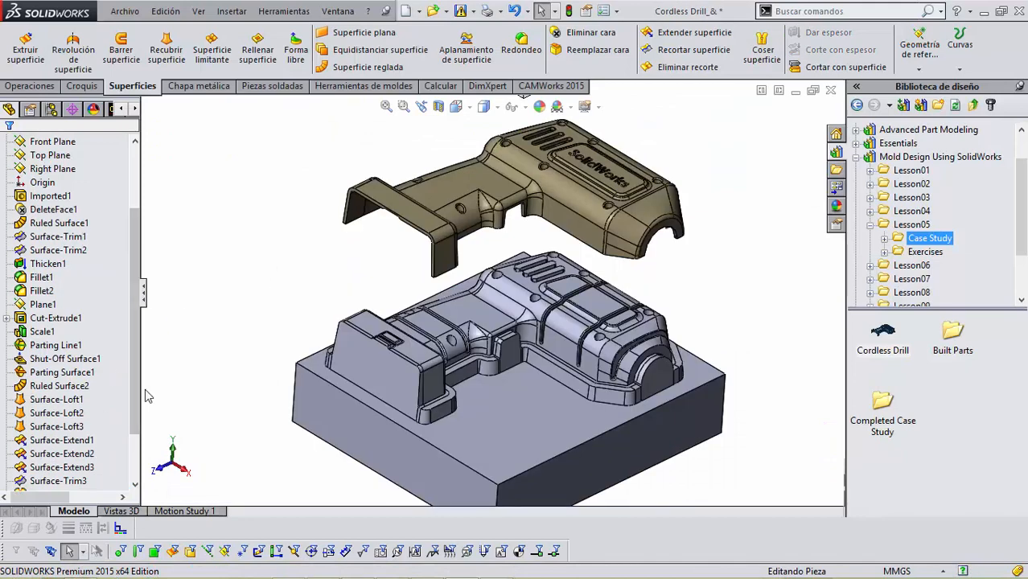
pyautogui.scroll(-3, 120, 389)
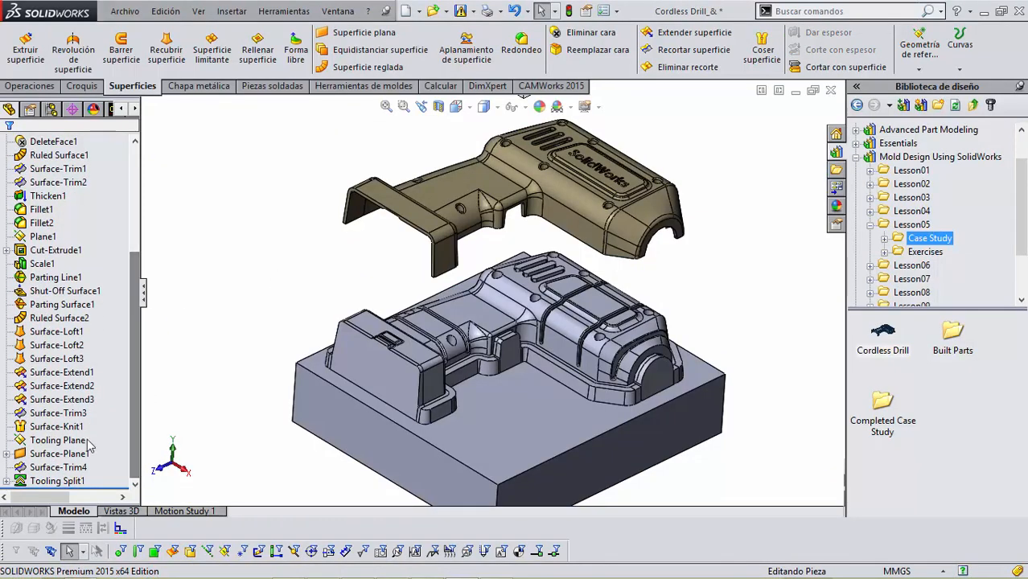
pyautogui.click(69, 441)
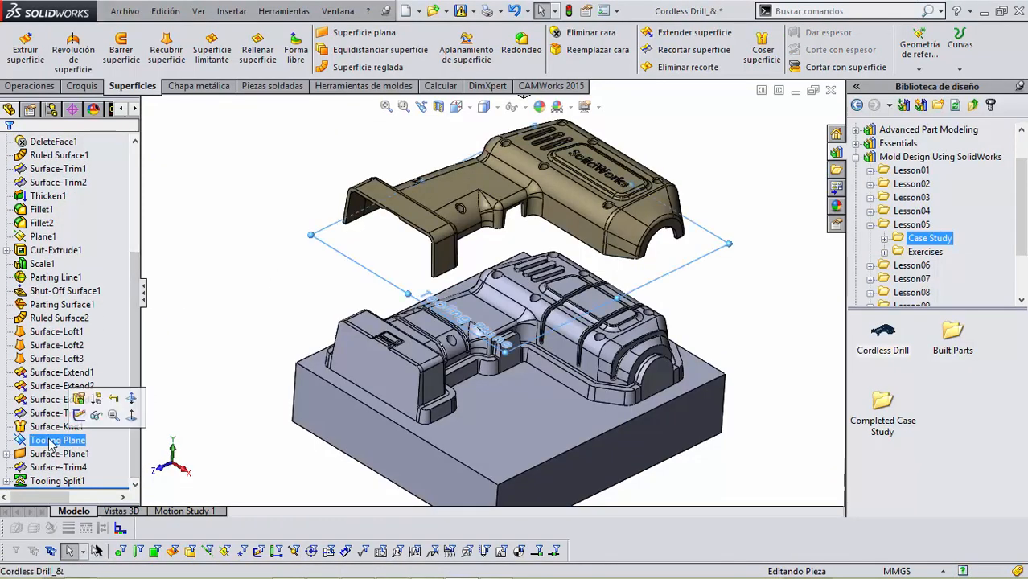
pyautogui.rightClick(33, 444)
pyautogui.click(43, 252)
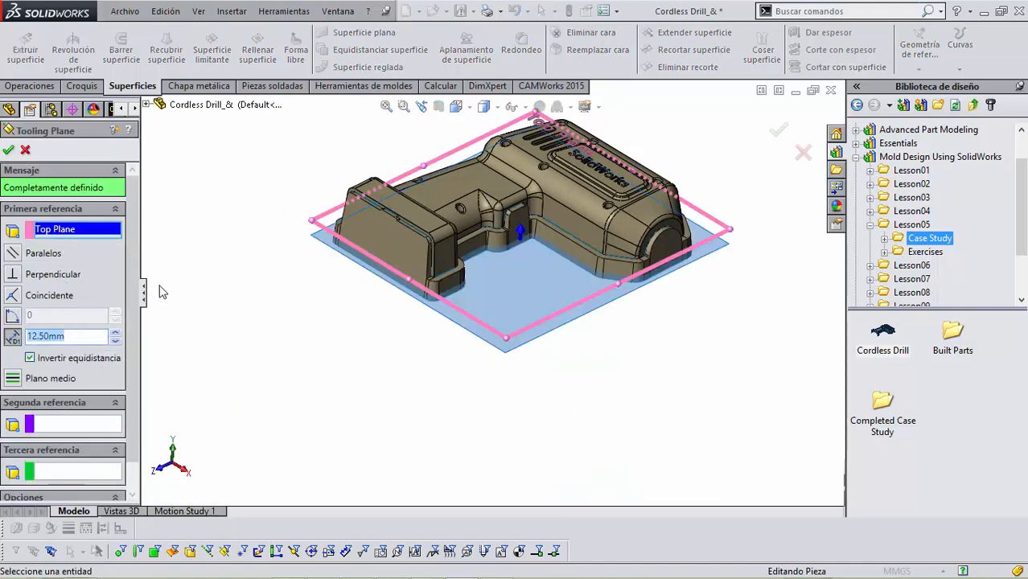
pyautogui.moveTo(375, 343); pyautogui.dragTo(380, 292, button='middle')
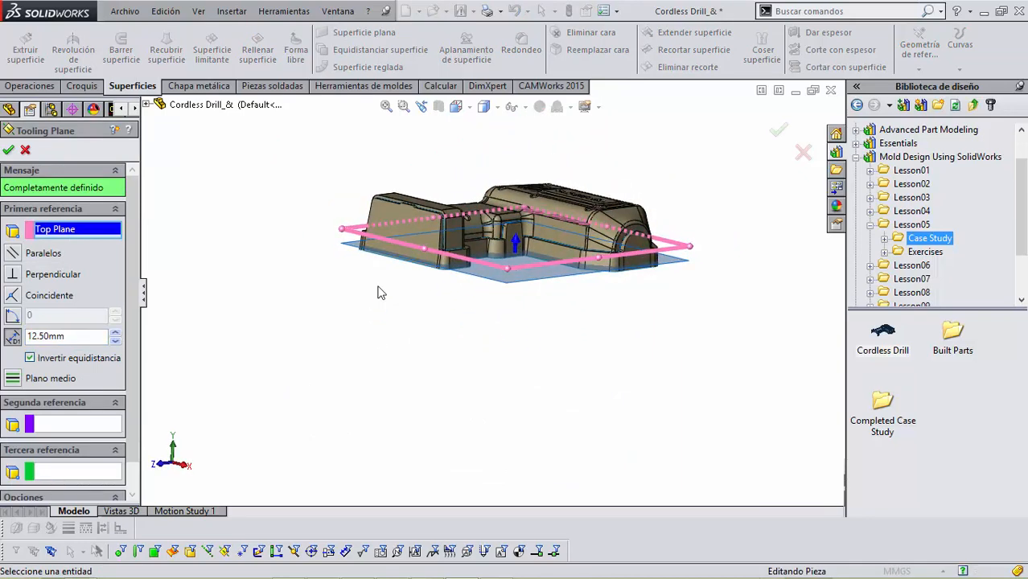
pyautogui.scroll(-5, 411, 283)
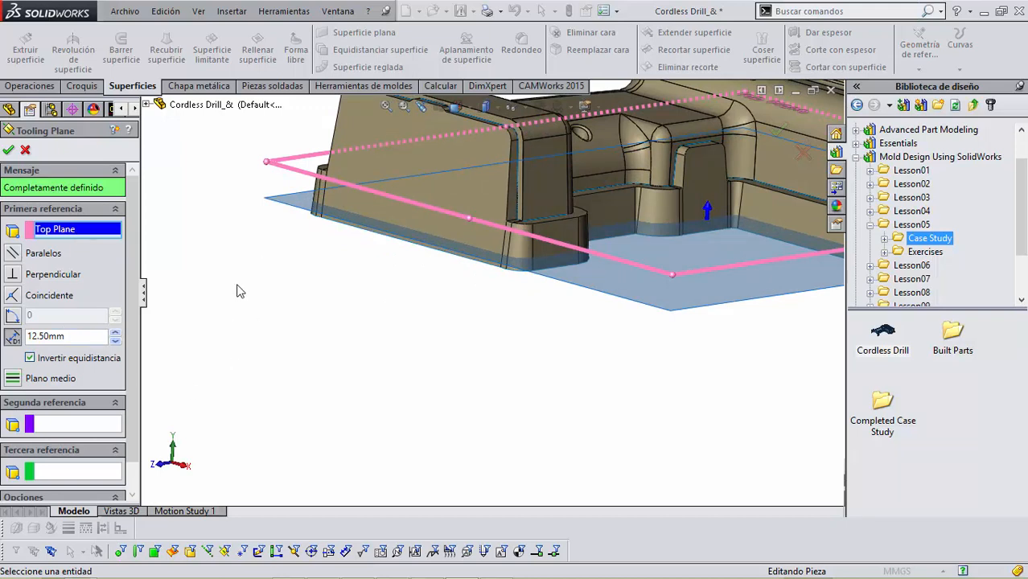
pyautogui.click(8, 150)
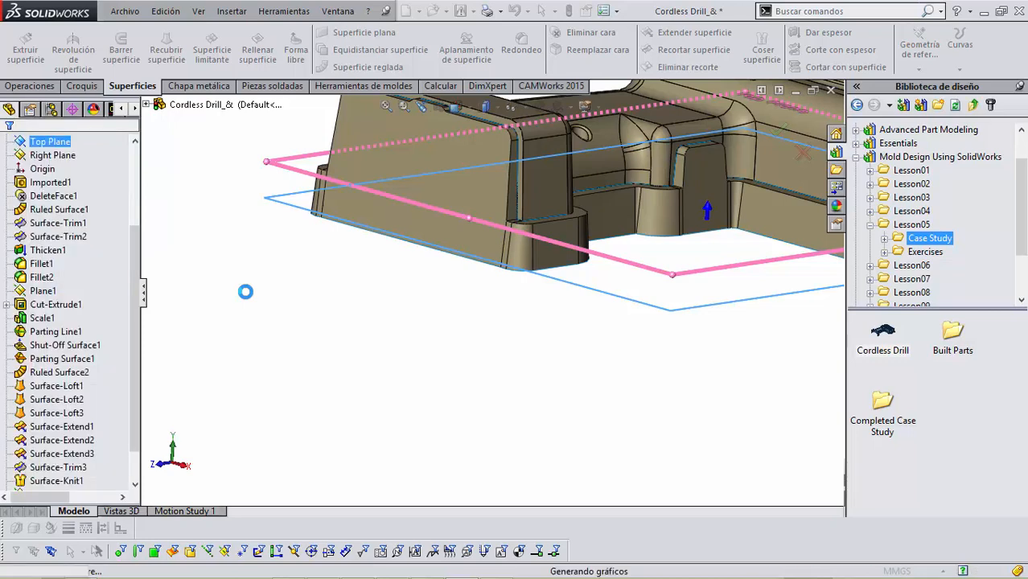
# Step: In the Cordless Drill part, create a plane parallel to the Top Plane, offset 12.5 mm below it
pyautogui.moveTo(486, 321); pyautogui.dragTo(496, 322, button='middle')
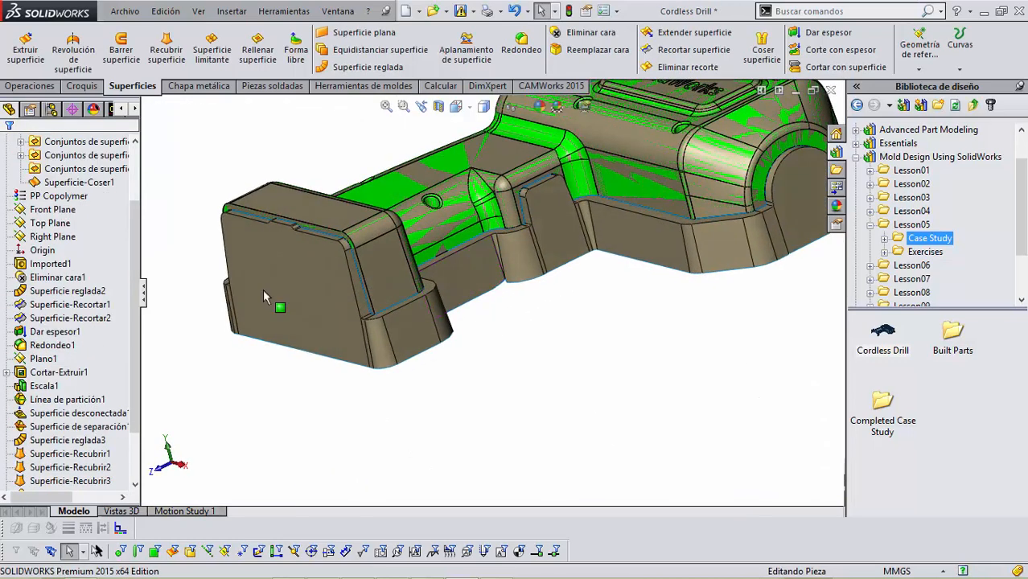
pyautogui.click(51, 224)
pyautogui.moveTo(236, 356); pyautogui.dragTo(239, 313, button='middle')
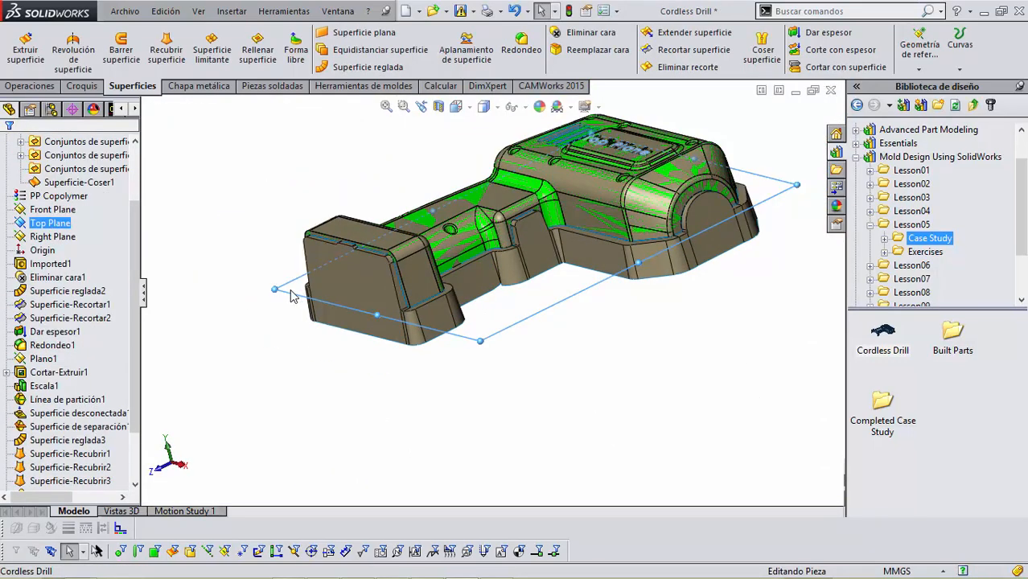
pyautogui.keyDown('ctrl'); pyautogui.moveTo(290, 295); pyautogui.dragTo(300, 351); pyautogui.keyUp('ctrl')
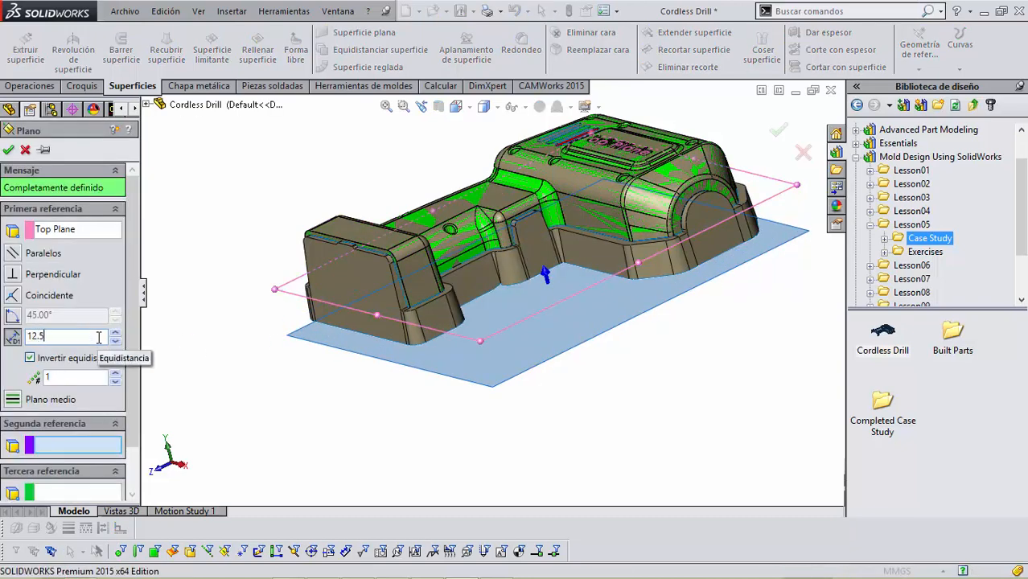
pyautogui.press('Return')
pyautogui.click(8, 151)
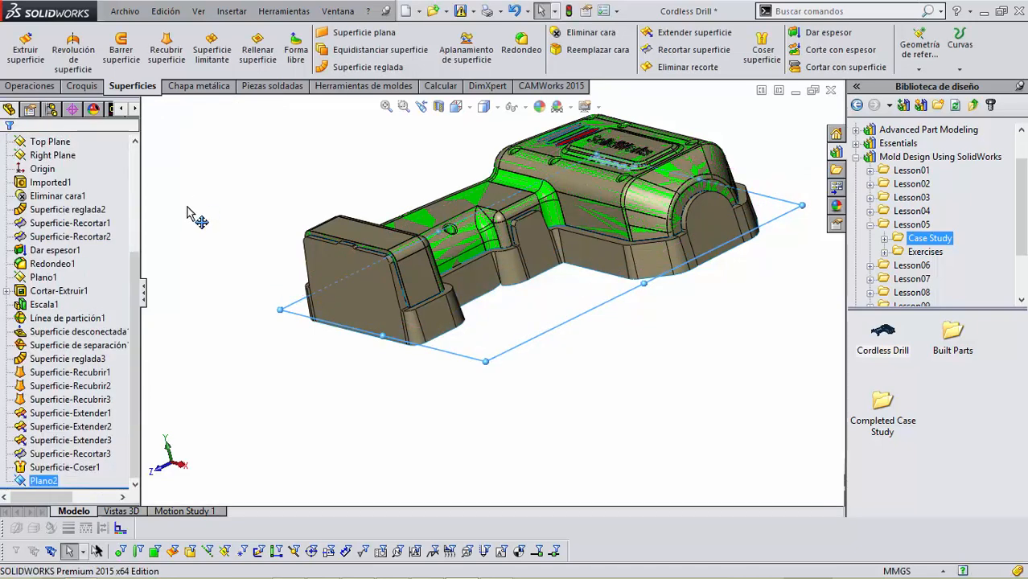
# Step: Switch to the completed Cordless Drill_& part and examine Sketch2, which defines Surface-Plane1
pyautogui.moveTo(292, 576)
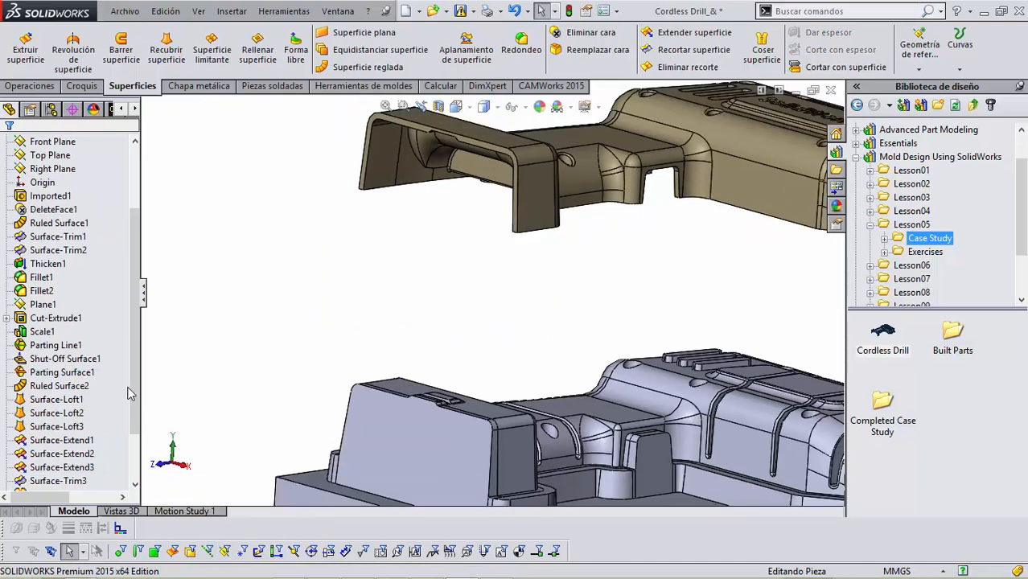
pyautogui.scroll(-2, 129, 395)
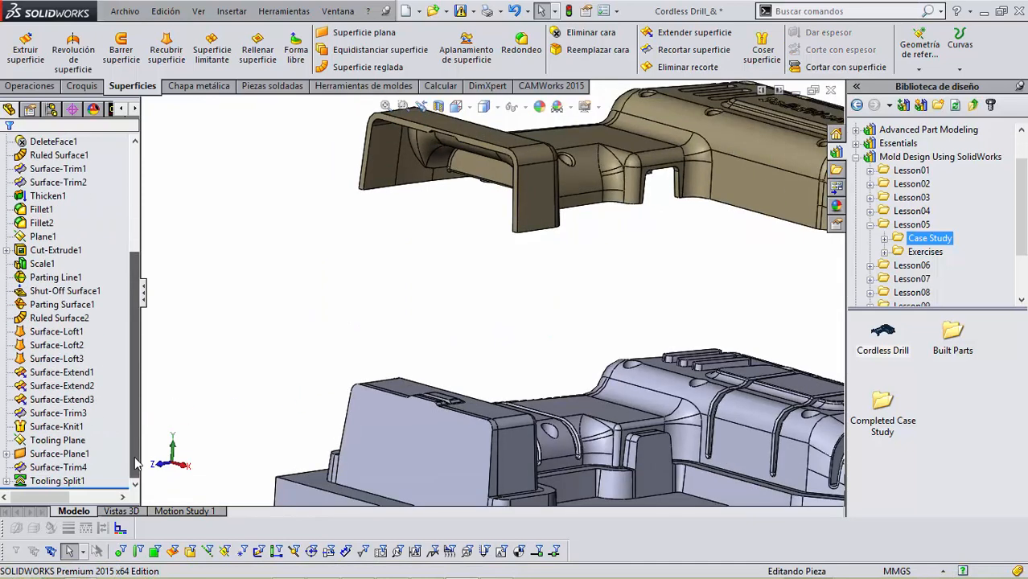
pyautogui.click(8, 455)
pyautogui.click(60, 467)
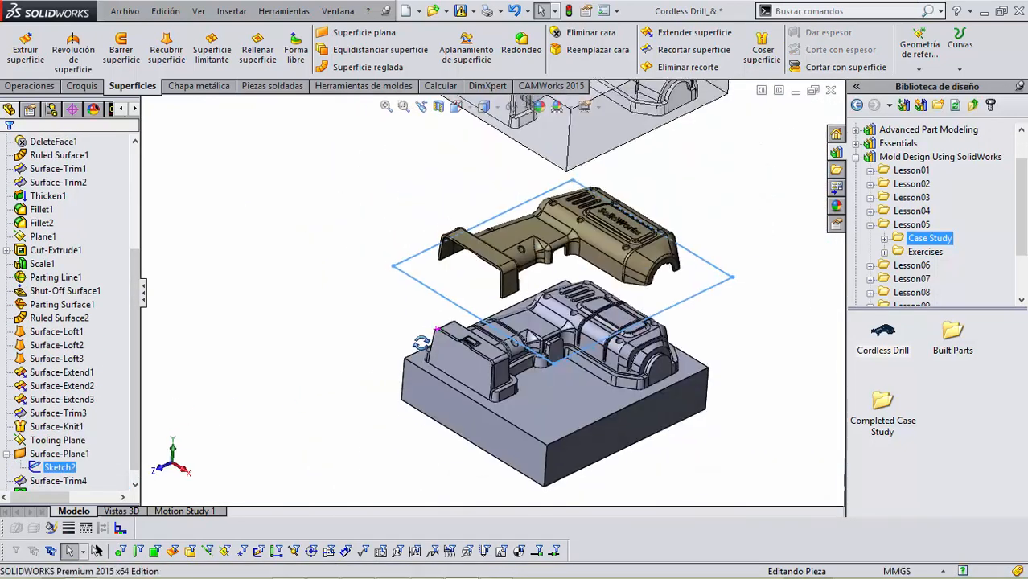
pyautogui.rightClick(62, 473)
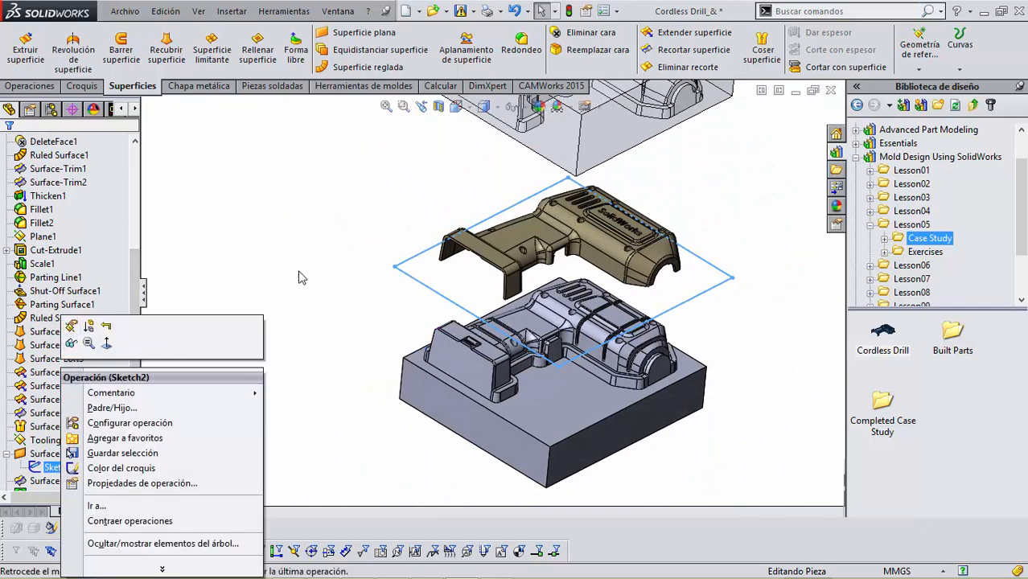
pyautogui.click(199, 386)
pyautogui.click(59, 466)
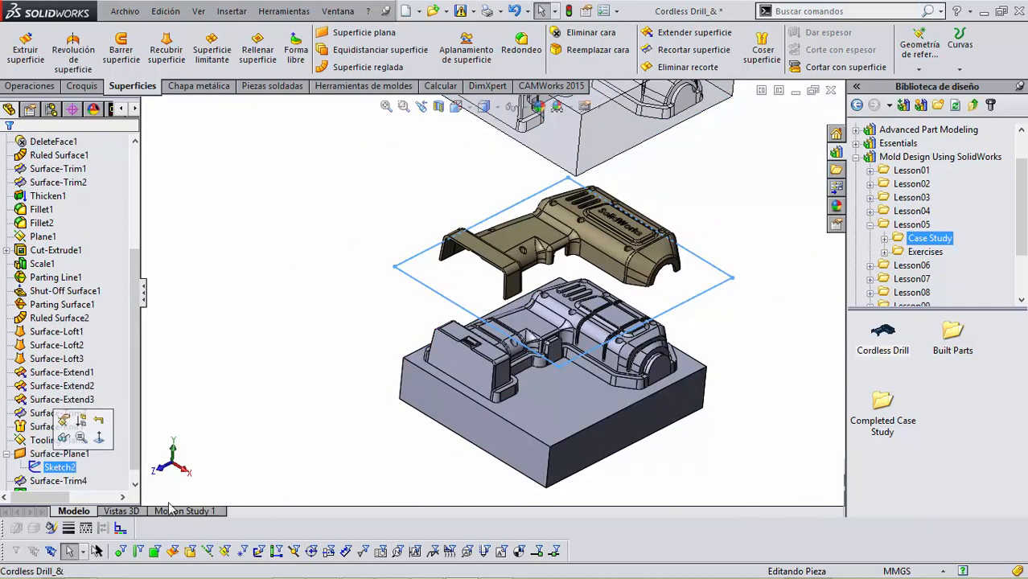
# Step: Look up the tooling perimeter instructions on page 160 of the Diseño de Moldes con SolidWorks PDF in Adobe Acrobat, and return to SolidWorks
pyautogui.click(358, 569)
pyautogui.scroll(-3, 523, 308)
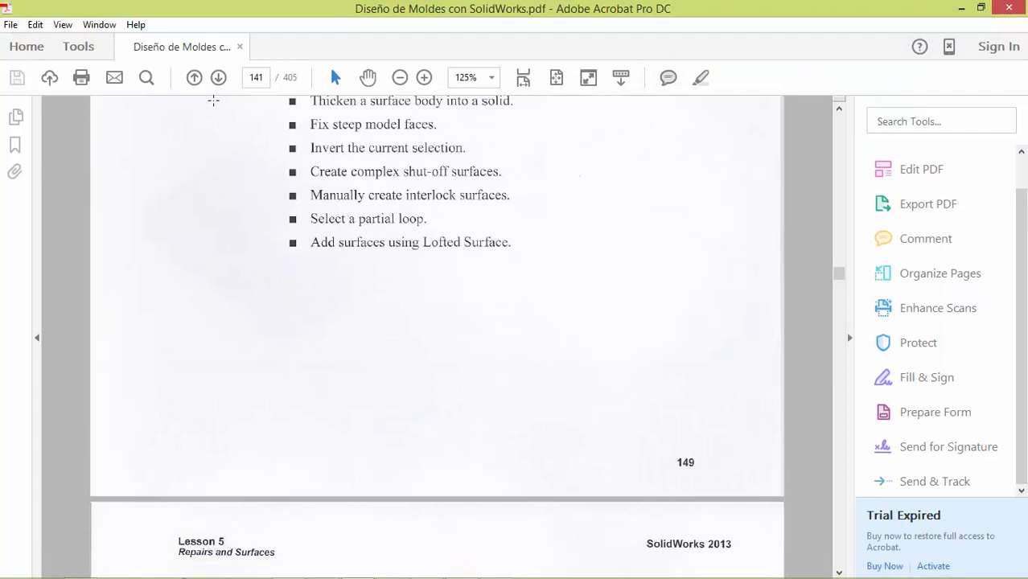
pyautogui.write('170')
pyautogui.press('Return')
pyautogui.scroll(3, 502, 221)
pyautogui.scroll(6, 502, 221)
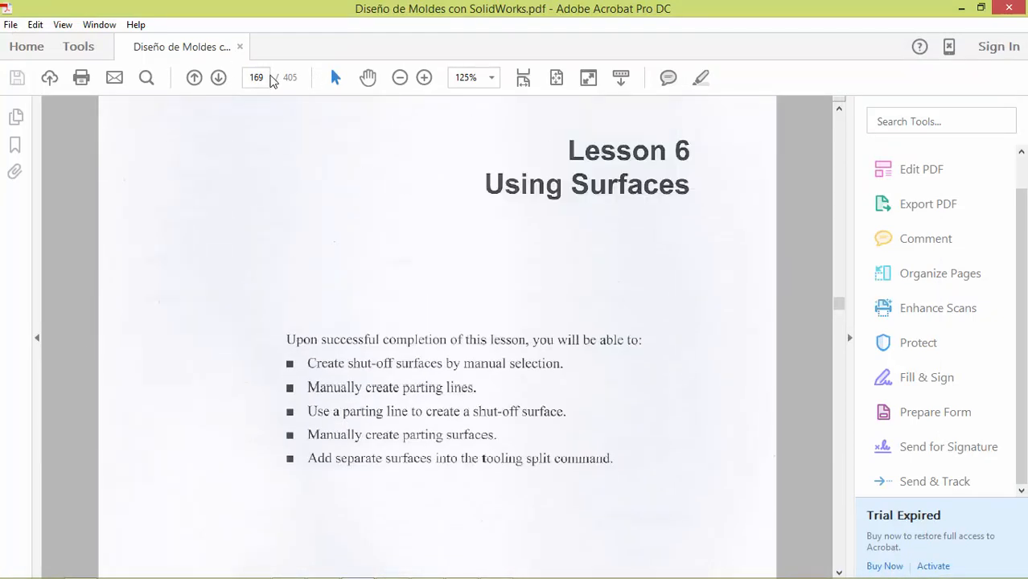
pyautogui.click(266, 74)
pyautogui.write('160')
pyautogui.press('Return')
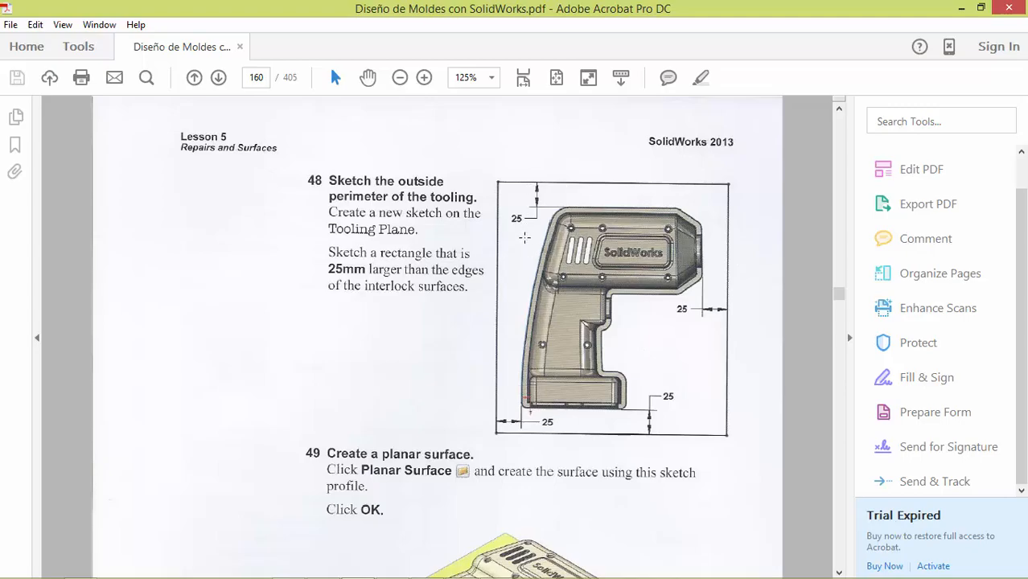
pyautogui.click(965, 7)
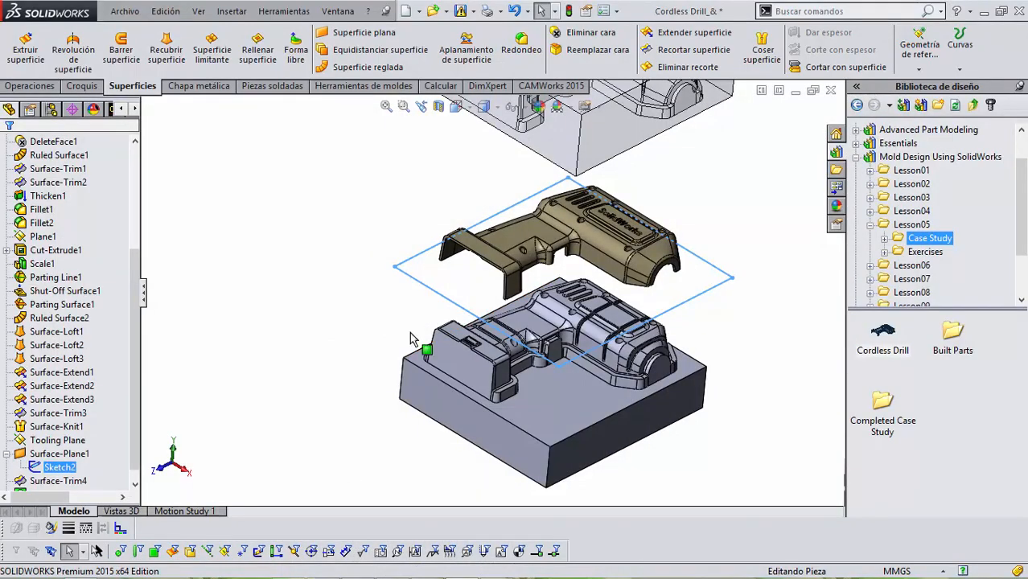
# Step: Return to the Cordless Drill part and start a new sketch on Plano2
pyautogui.click(362, 171)
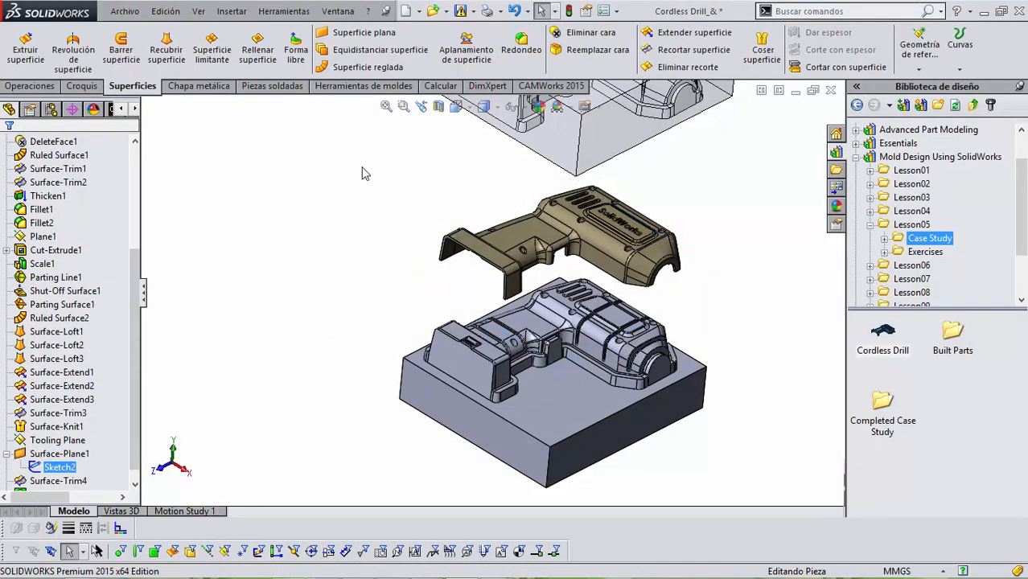
pyautogui.hotkey('ctrl', 'Tab')
pyautogui.moveTo(134, 367); pyautogui.dragTo(133, 454)
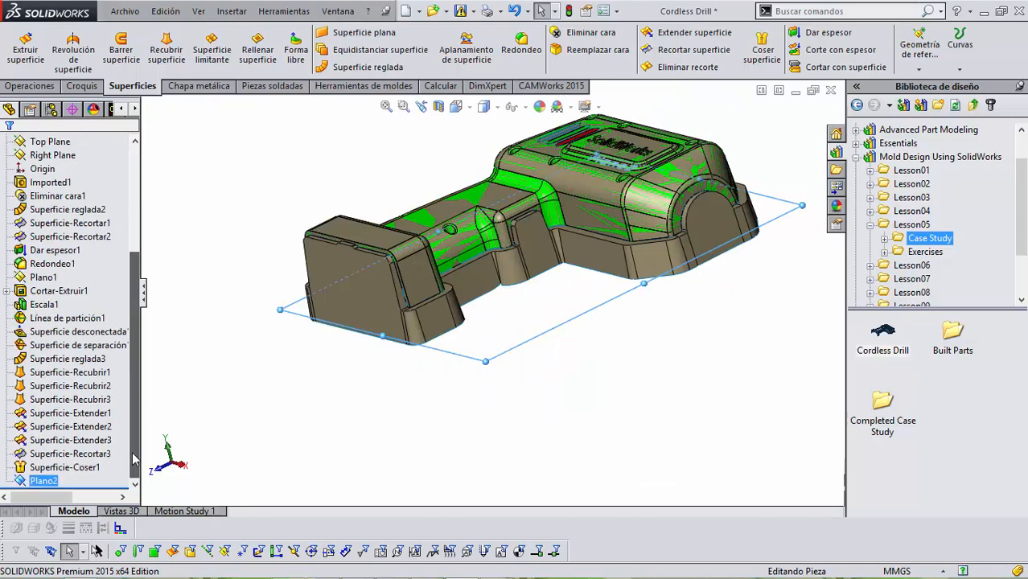
pyautogui.rightClick(51, 481)
pyautogui.click(113, 251)
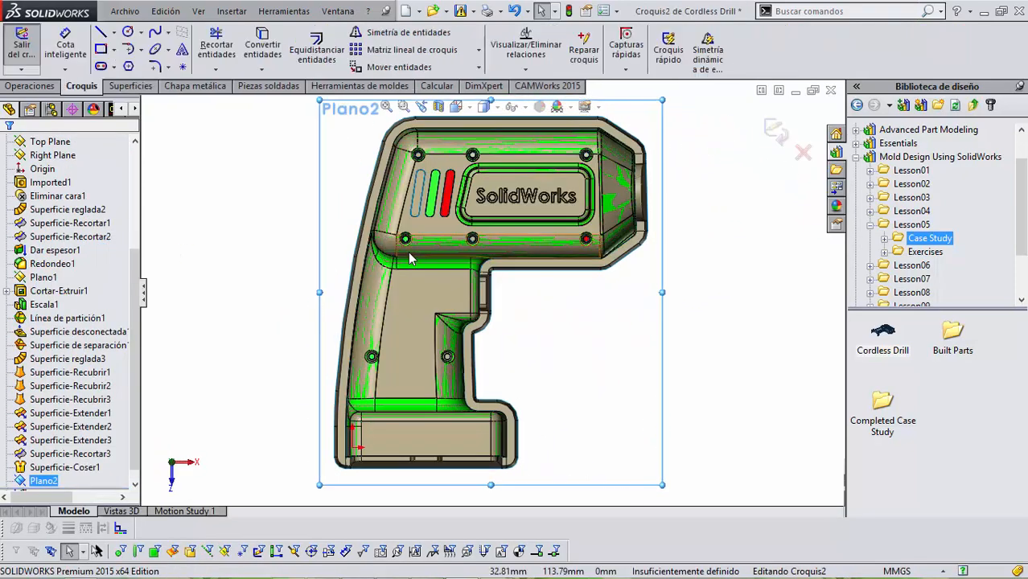
# Step: Sketch a center rectangle of about 300 mm per side around the whole drill outline
pyautogui.click(112, 50)
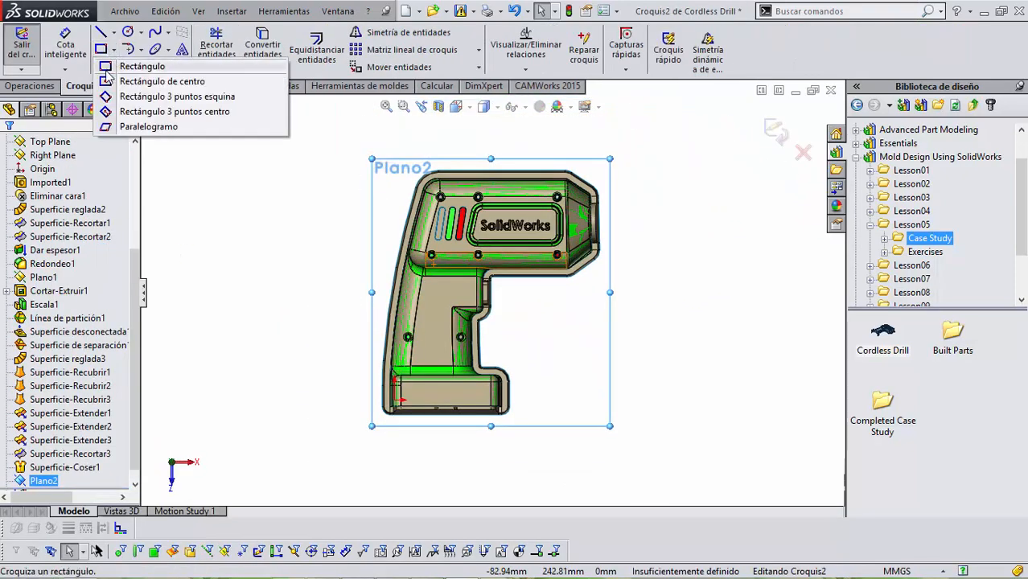
pyautogui.click(149, 80)
pyautogui.scroll(1, 489, 296)
pyautogui.click(454, 284)
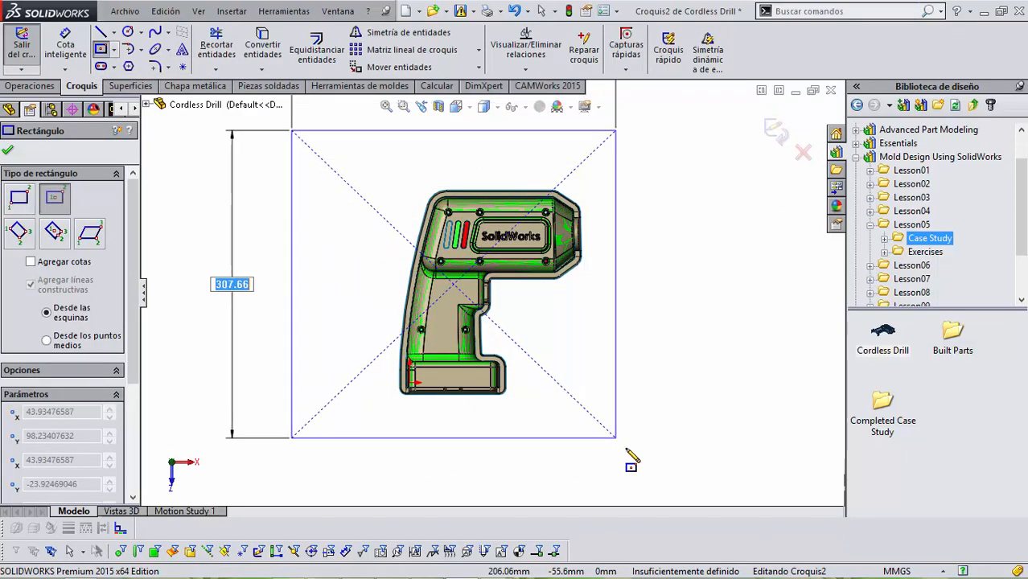
pyautogui.click(610, 436)
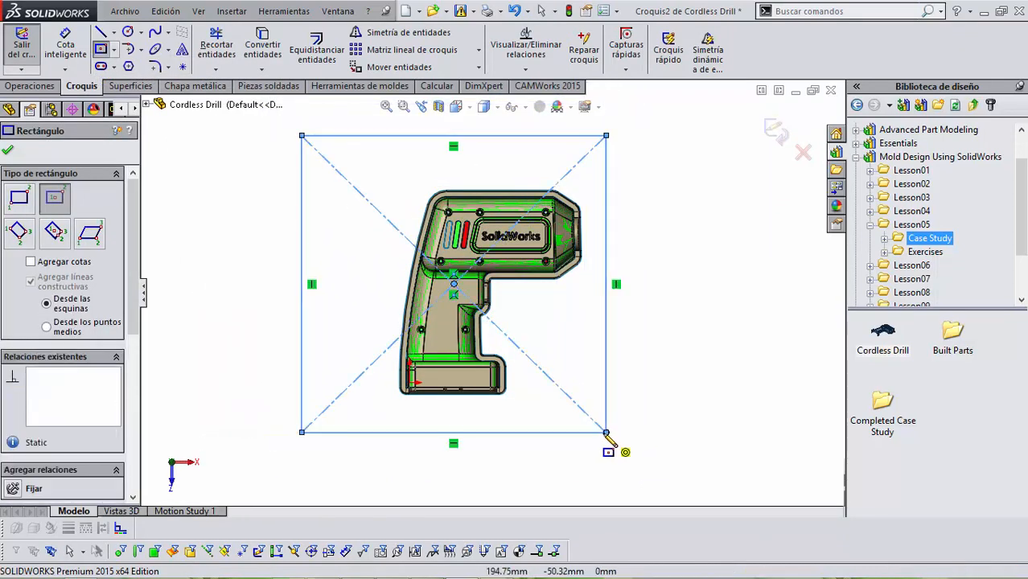
pyautogui.press('Escape')
# Step: Check the PDF's perimeter figure, try dimensioning the base's bottom edge to the rectangle's lower line, and delete that dimension
pyautogui.moveTo(439, 569)
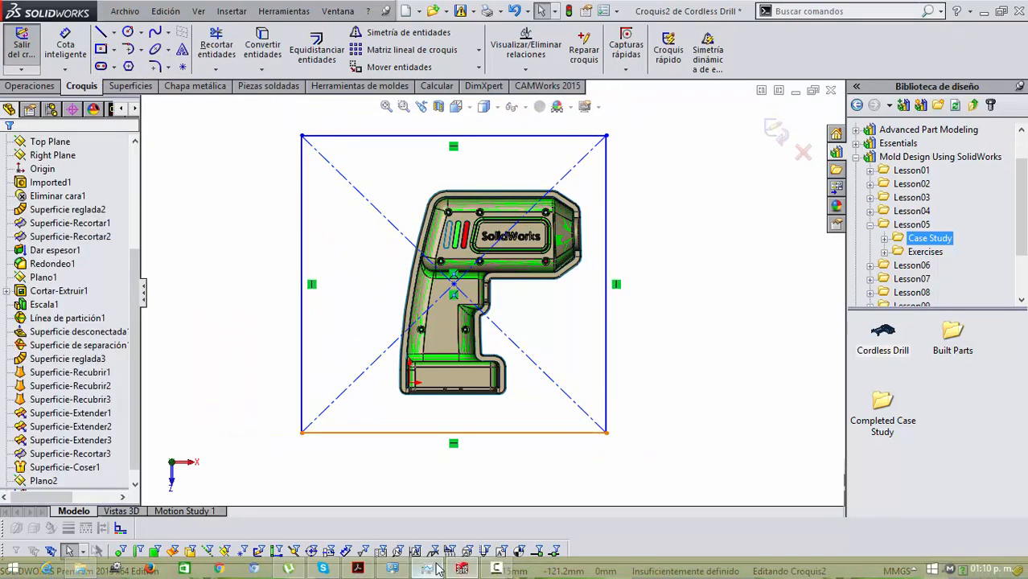
pyautogui.click(358, 569)
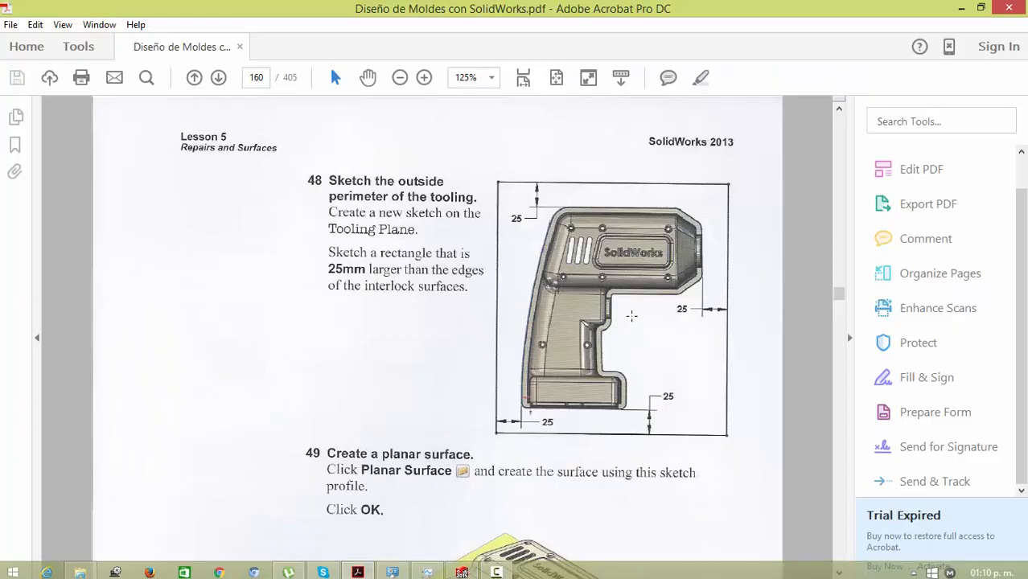
pyautogui.click(982, 7)
pyautogui.scroll(-6, 494, 373)
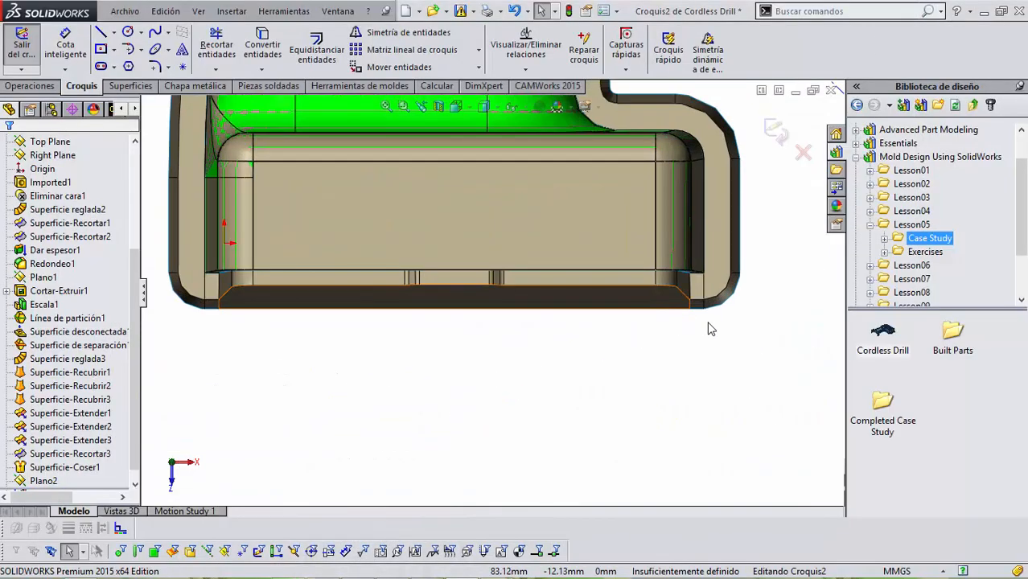
pyautogui.scroll(2, 463, 260)
pyautogui.click(65, 48)
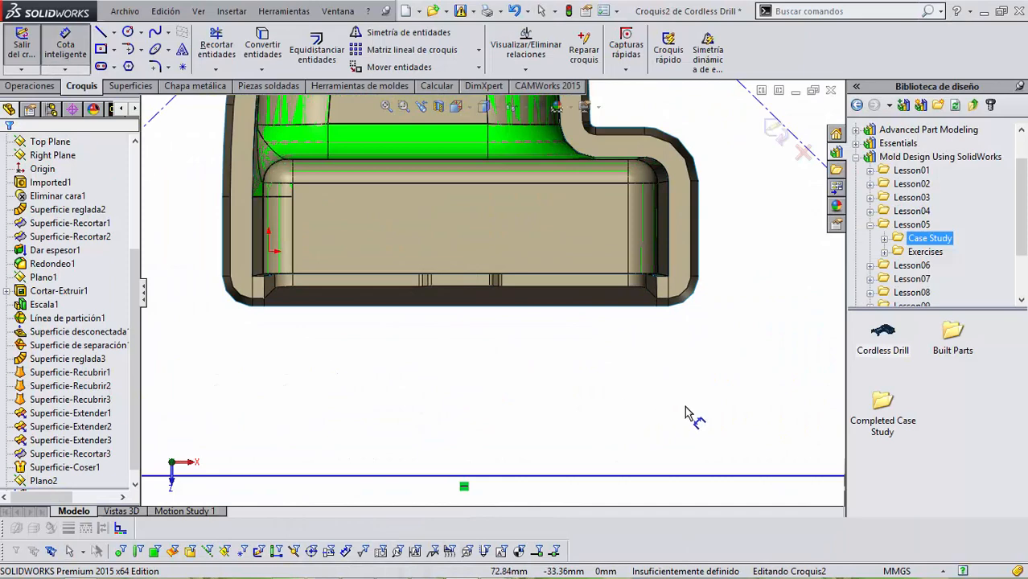
pyautogui.click(594, 310)
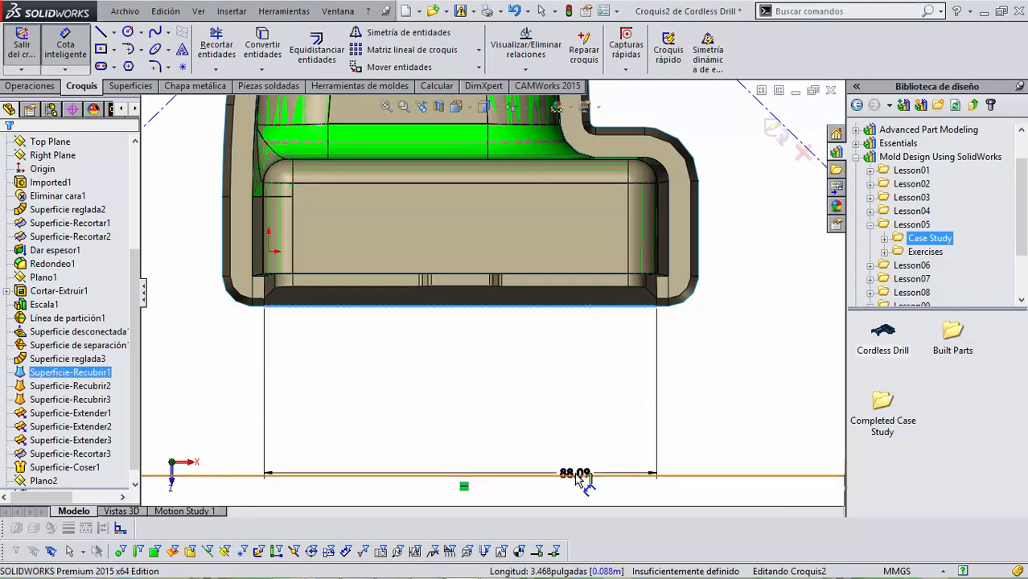
pyautogui.click(578, 475)
pyautogui.click(578, 380)
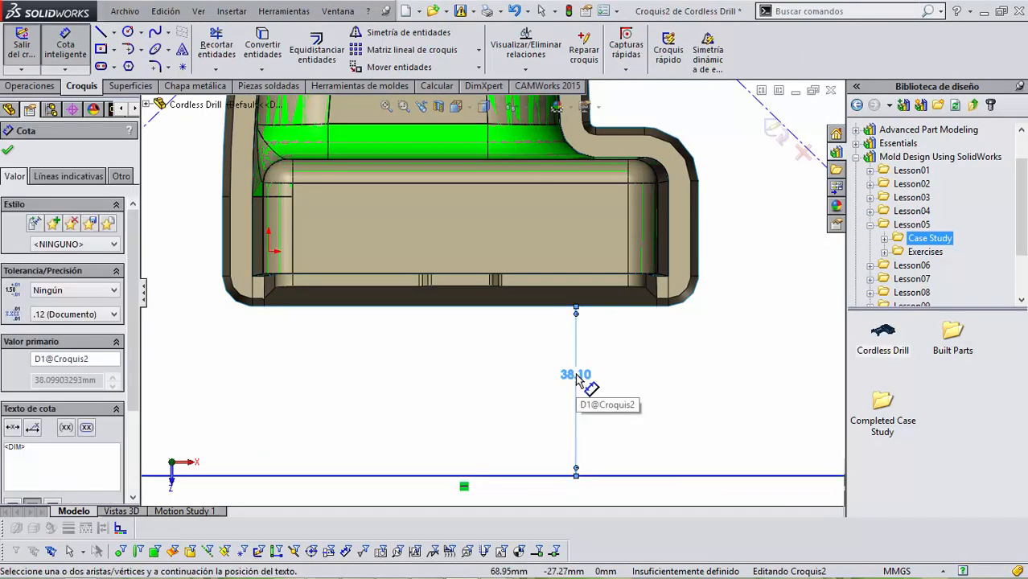
pyautogui.doubleClick(577, 380)
pyautogui.press('Escape')
pyautogui.press('Escape')
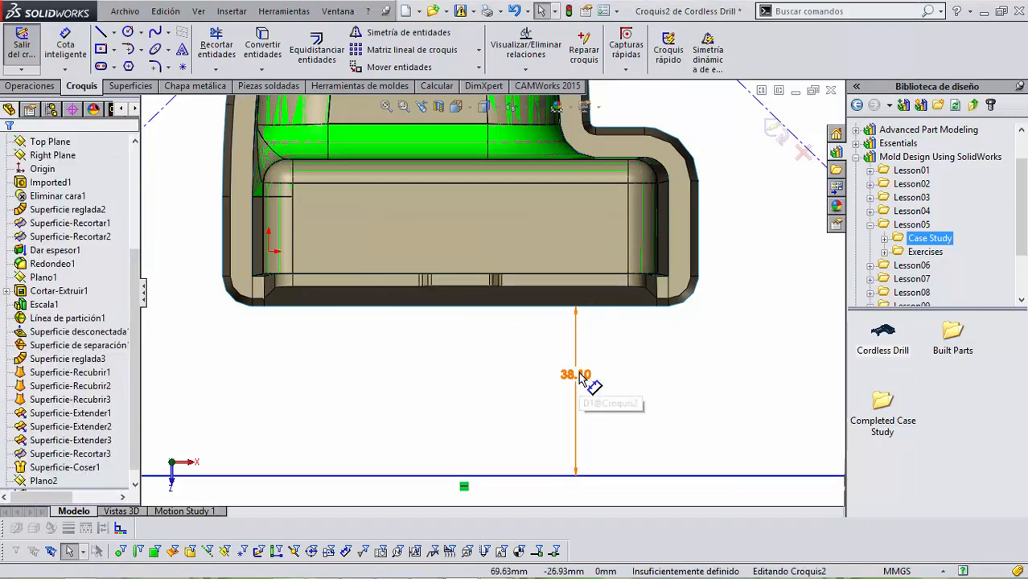
pyautogui.click(580, 375)
pyautogui.press('Delete')
# Step: Change the model's display style from shaded to edges only
pyautogui.scroll(2, 487, 145)
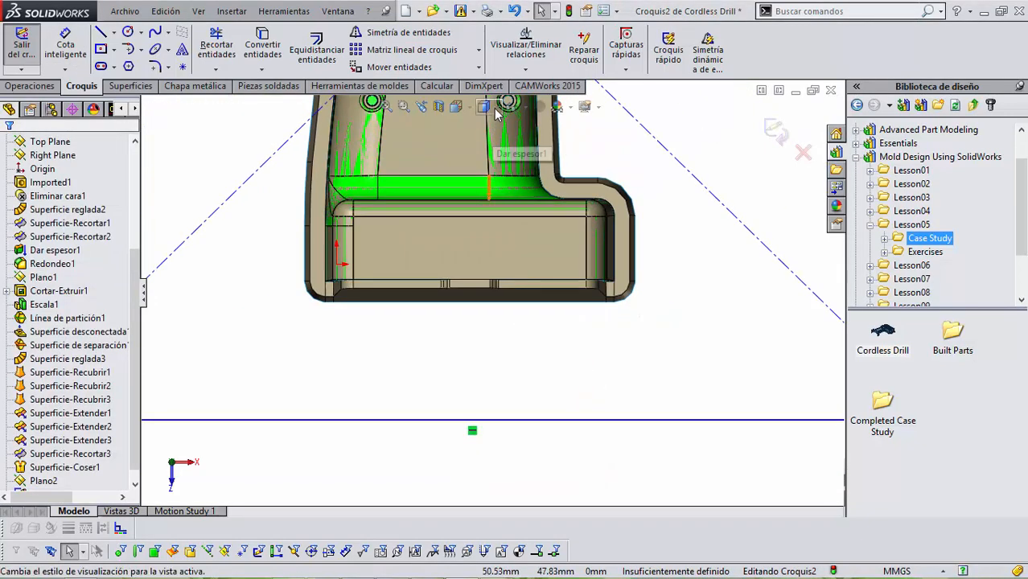
pyautogui.click(496, 107)
pyautogui.click(485, 165)
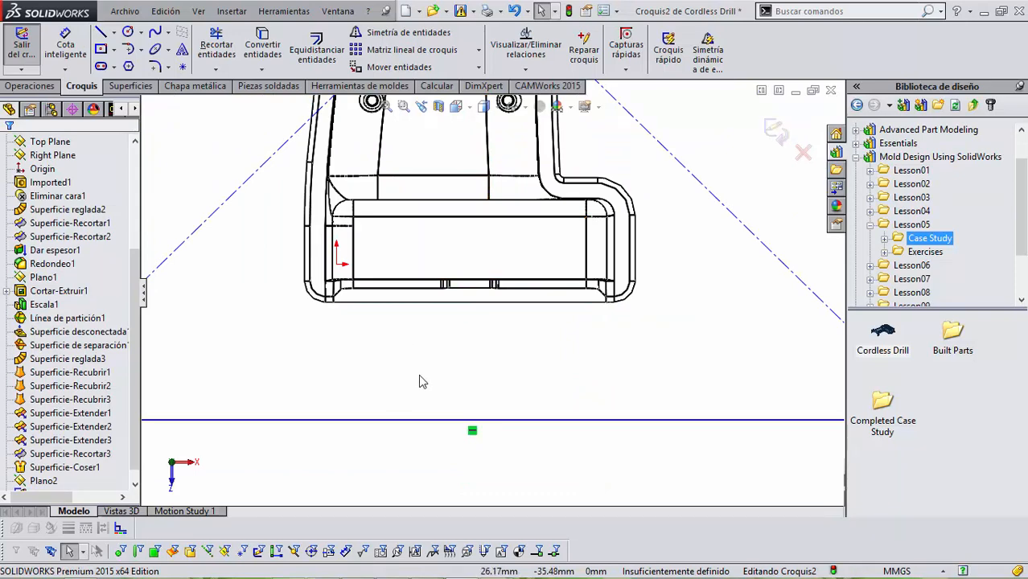
pyautogui.press('f')
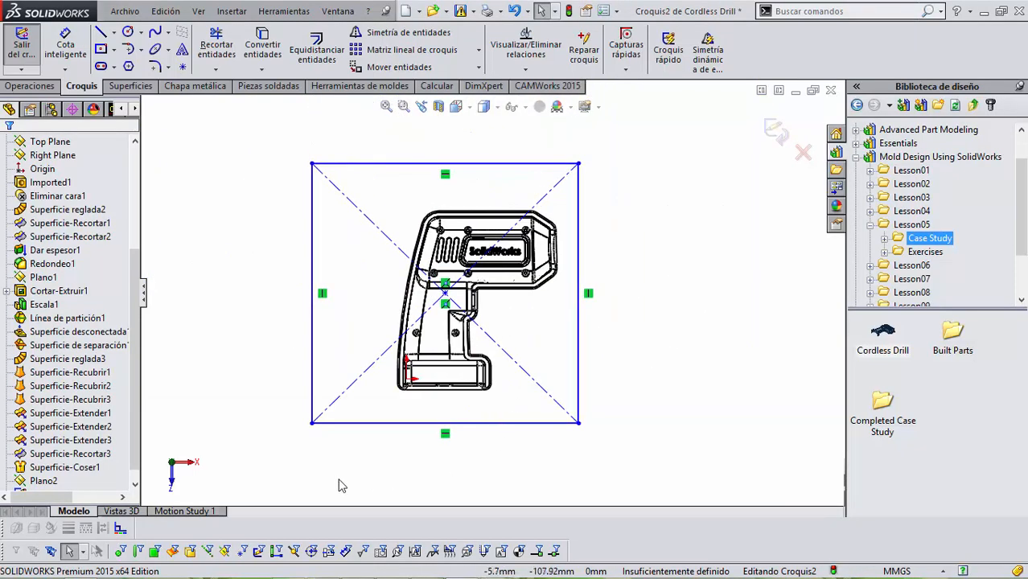
# Step: Recheck the offsets in the PDF and dimension the rectangle's top line 25 mm from the interlock surfaces' upper edge
pyautogui.click(362, 568)
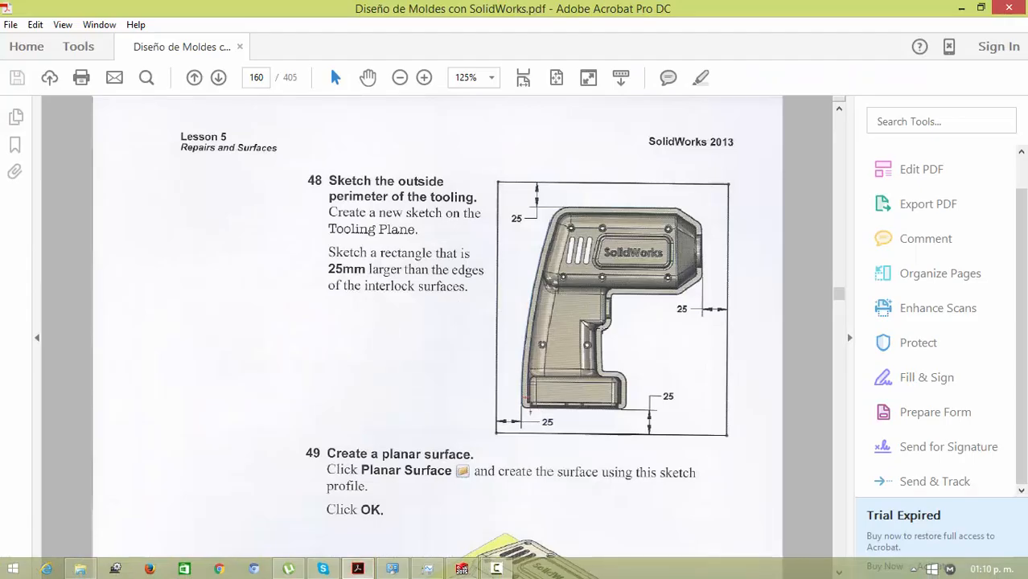
pyautogui.click(961, 8)
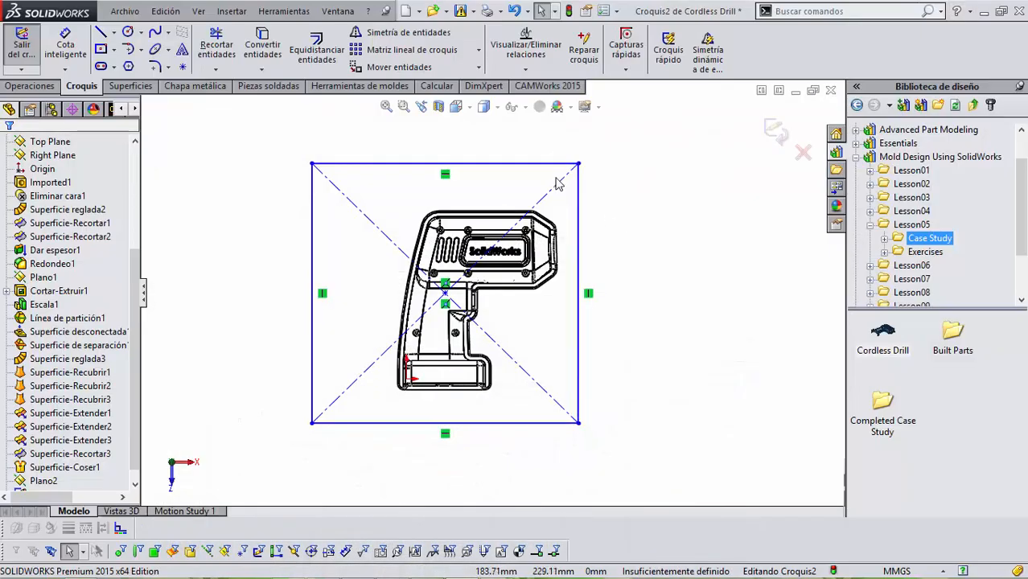
pyautogui.click(65, 44)
pyautogui.scroll(-10, 424, 230)
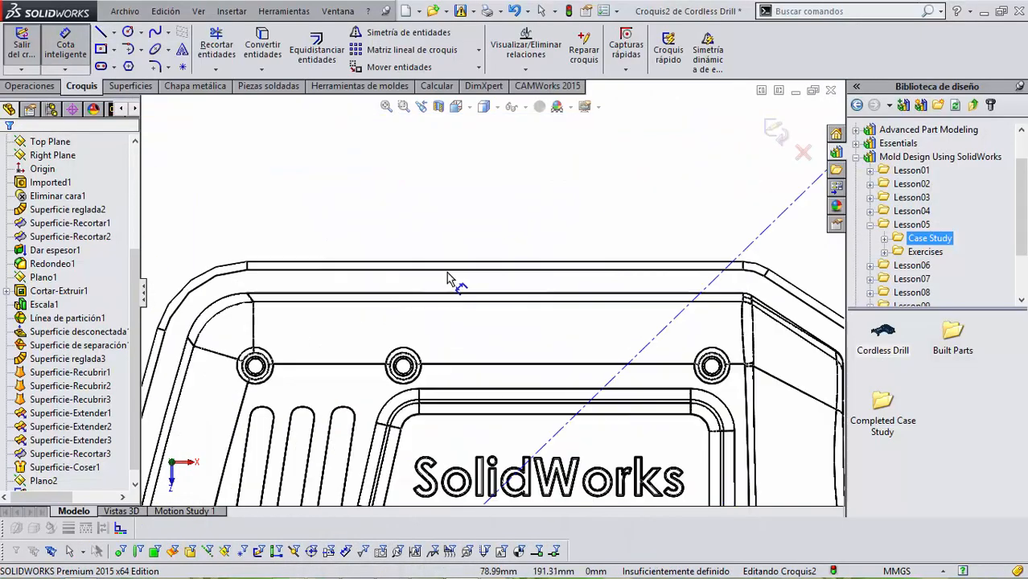
pyautogui.click(495, 273)
pyautogui.scroll(8, 494, 261)
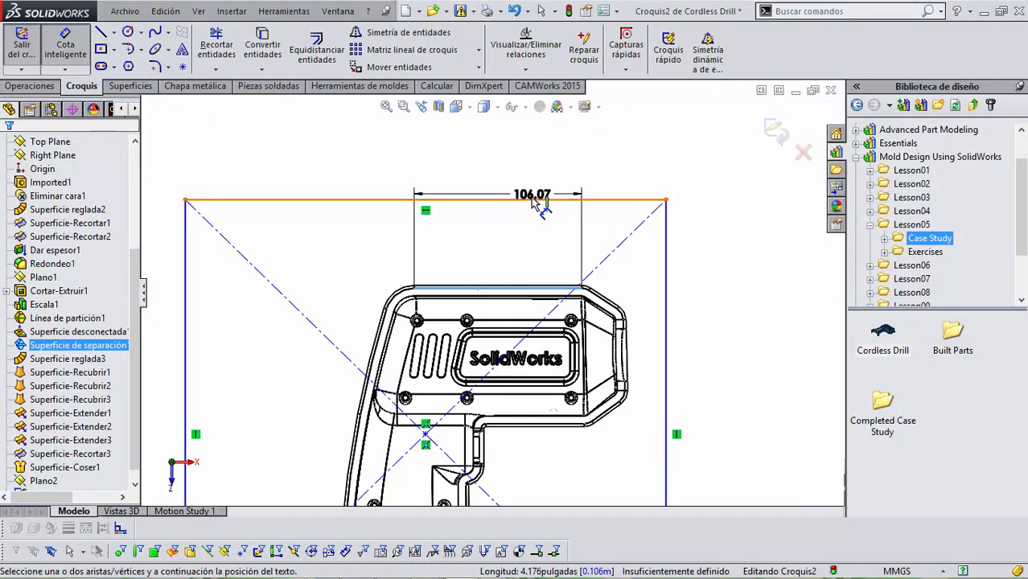
pyautogui.click(534, 199)
pyautogui.click(508, 254)
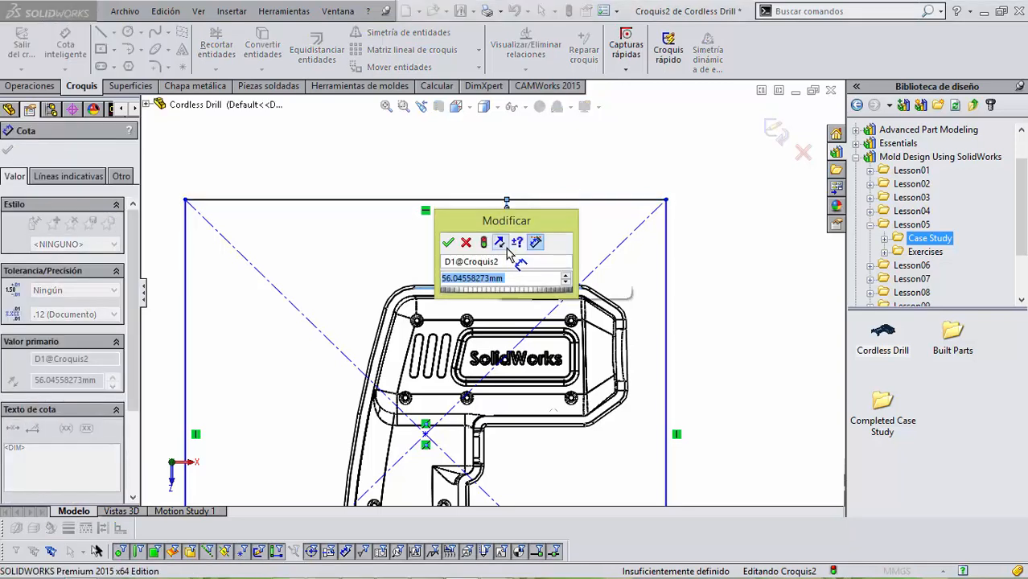
pyautogui.press('Return')
pyautogui.scroll(2, 475, 354)
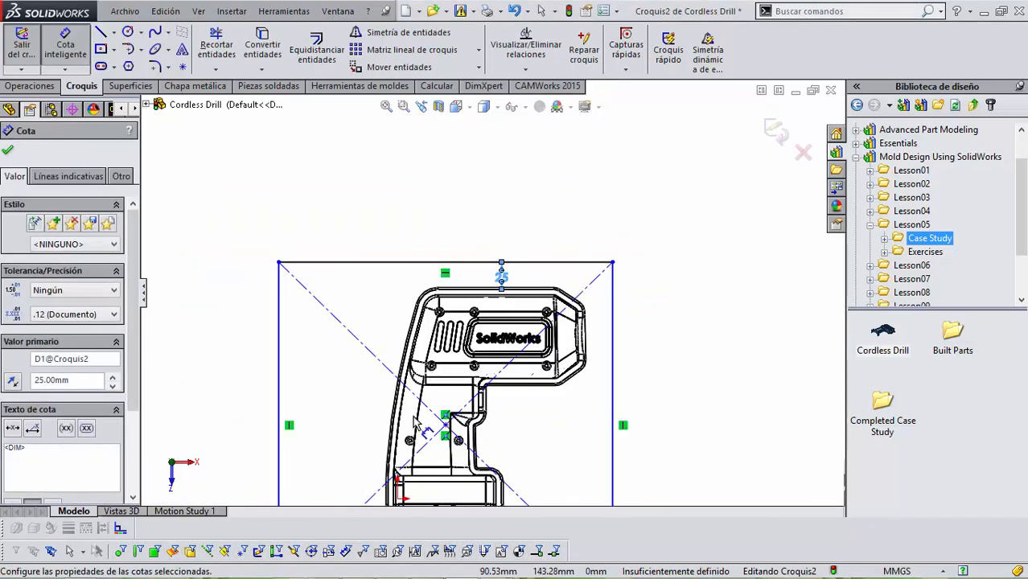
# Step: Try dimensioning the base's bottom edge to the rectangle's lower line, and delete that dimension
pyautogui.scroll(-3, 409, 420)
pyautogui.scroll(3, 481, 422)
pyautogui.scroll(-5, 479, 434)
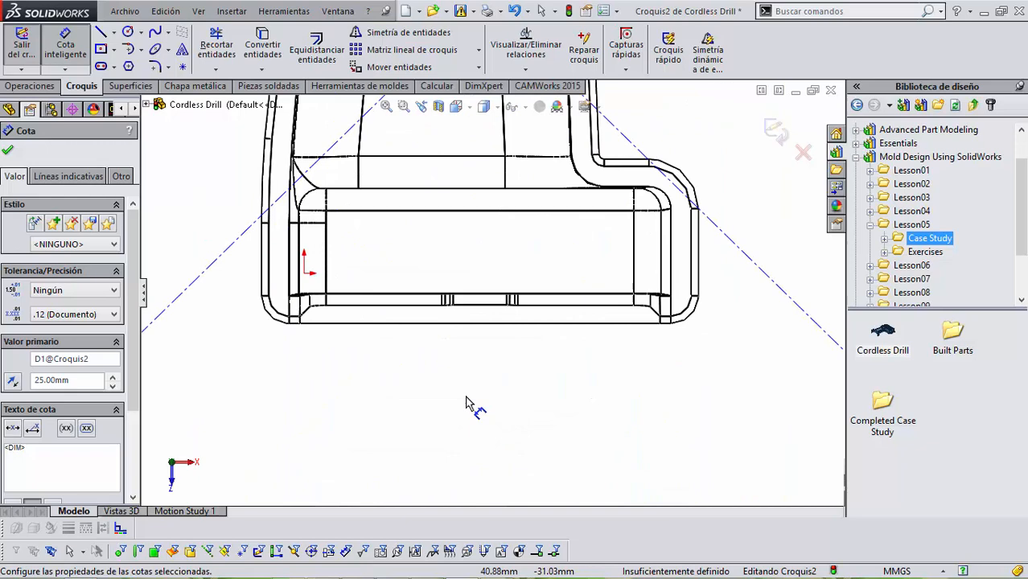
pyautogui.click(424, 325)
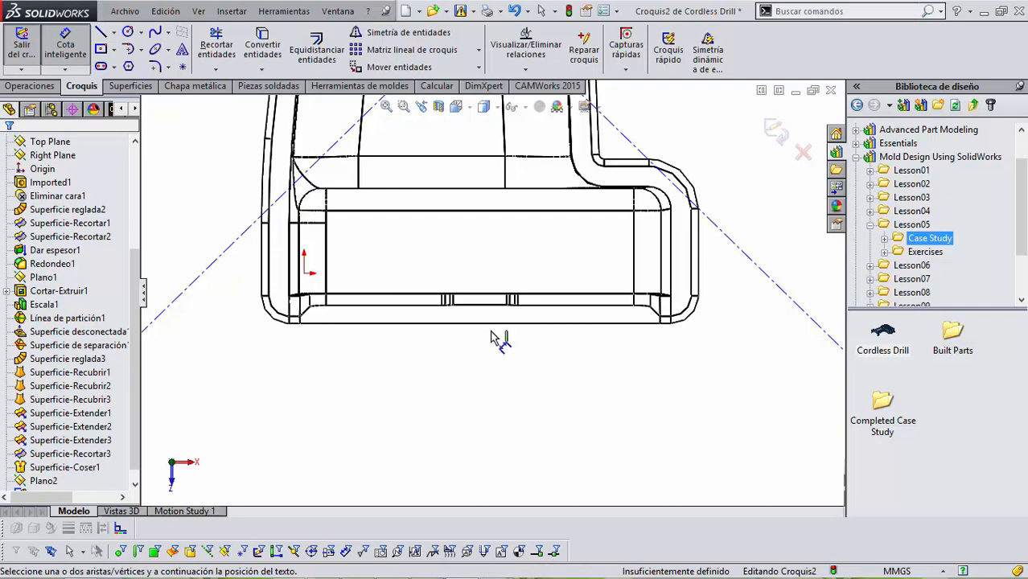
pyautogui.scroll(3, 494, 338)
pyautogui.click(490, 444)
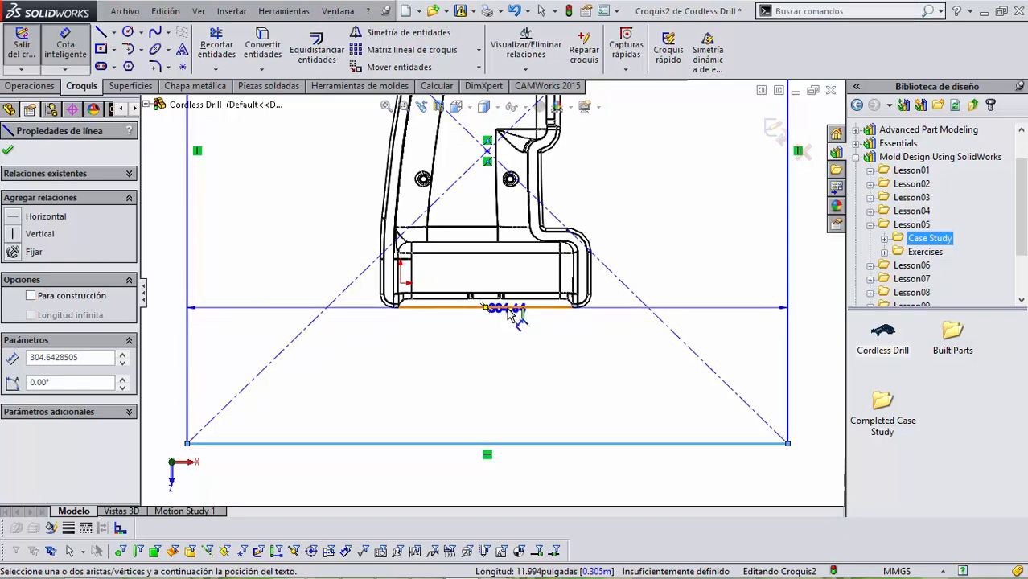
pyautogui.click(509, 306)
pyautogui.click(475, 370)
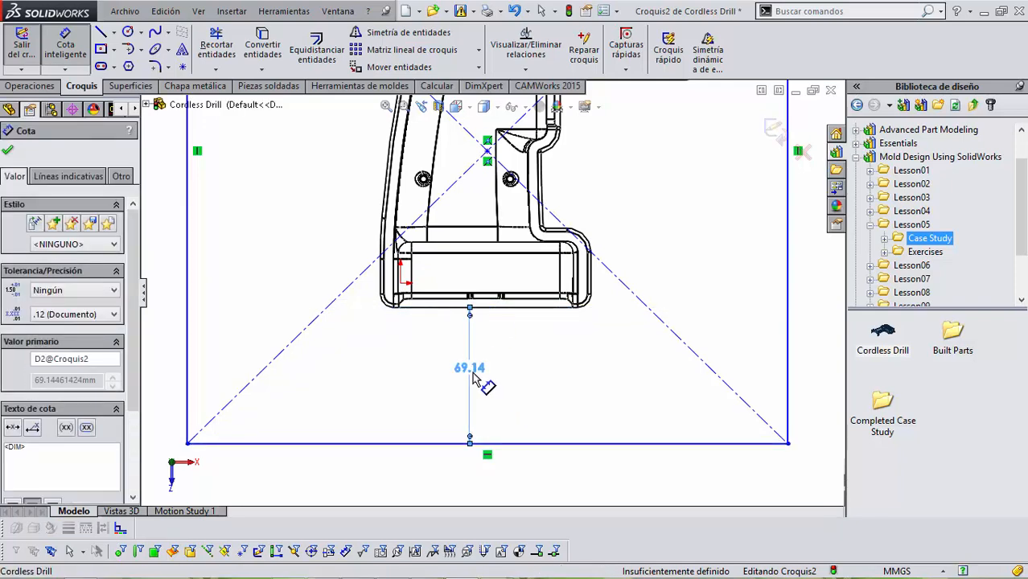
pyautogui.doubleClick(479, 375)
pyautogui.click(584, 298)
pyautogui.press('Delete')
# Step: Recheck the 25 mm perimeter offsets in the PDF figure against the nose side of the rectangle
pyautogui.scroll(4, 476, 367)
pyautogui.scroll(3, 548, 225)
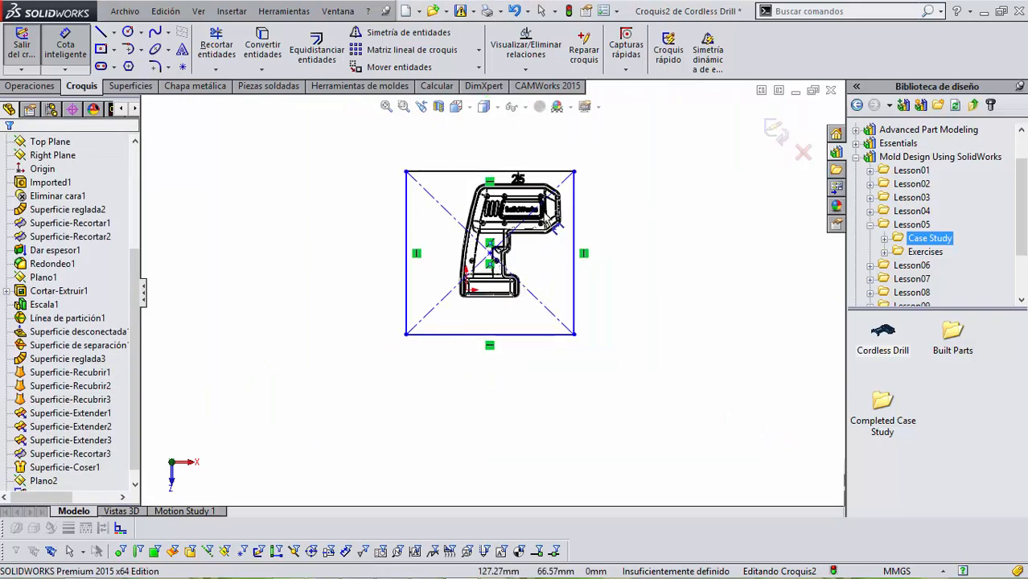
pyautogui.scroll(-5, 547, 222)
pyautogui.scroll(2, 585, 294)
pyautogui.scroll(-5, 567, 304)
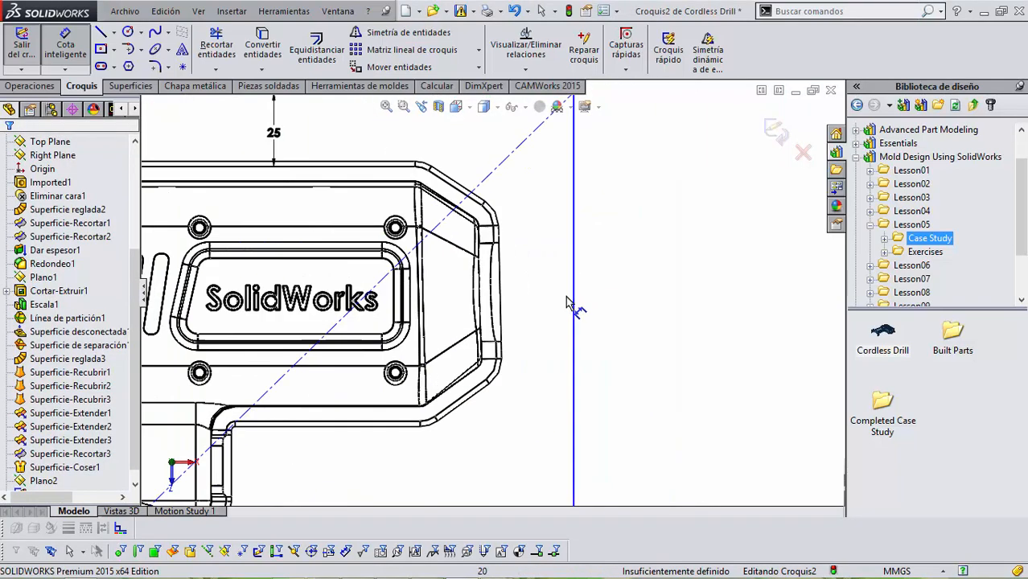
pyautogui.scroll(-2, 547, 298)
pyautogui.moveTo(475, 573)
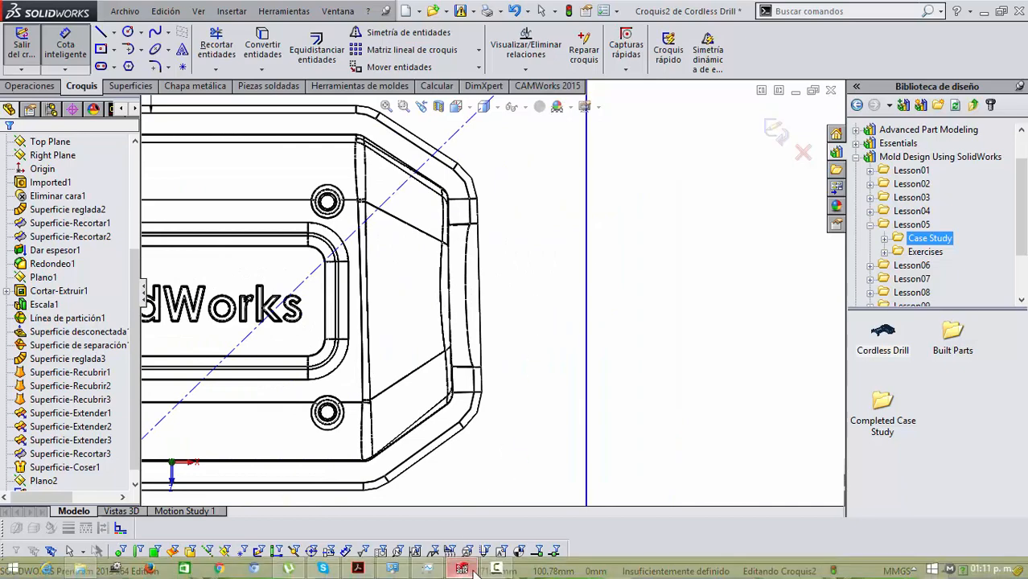
pyautogui.click(358, 569)
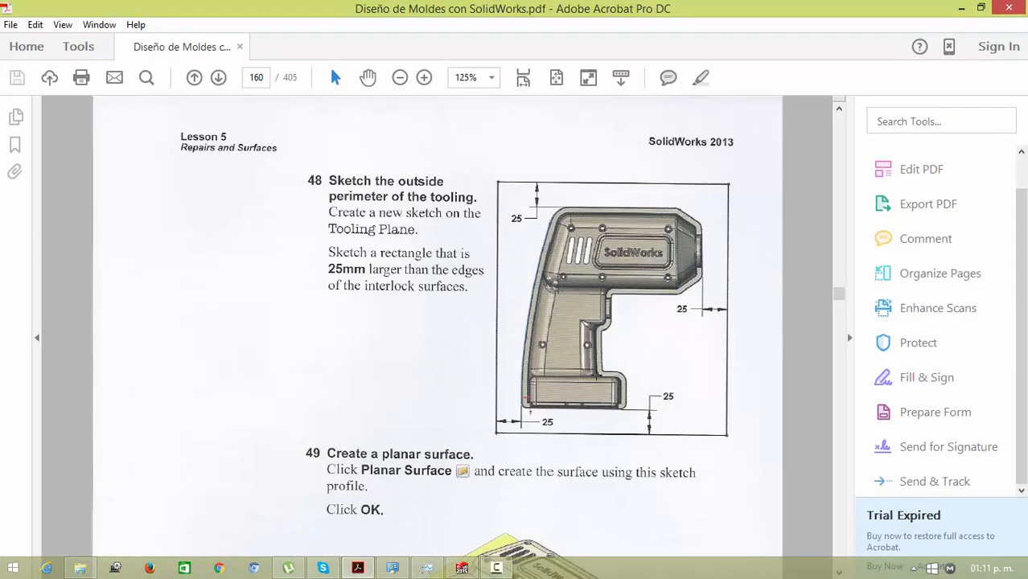
pyautogui.click(962, 9)
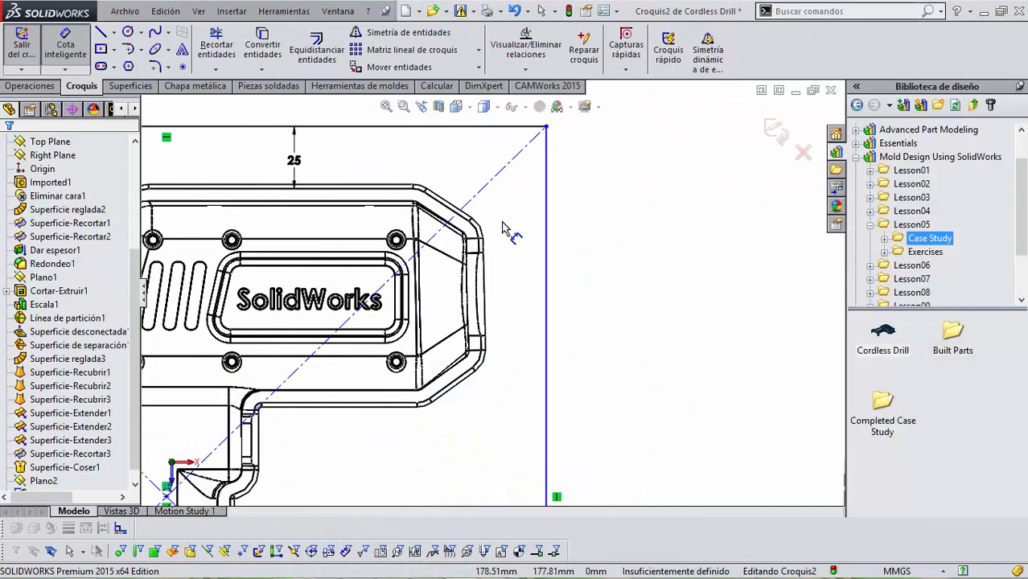
# Step: Return the model to shaded display with edges and dimension the rectangle's right line 25 mm from the nose's outer interlock vertex
pyautogui.scroll(2, 463, 113)
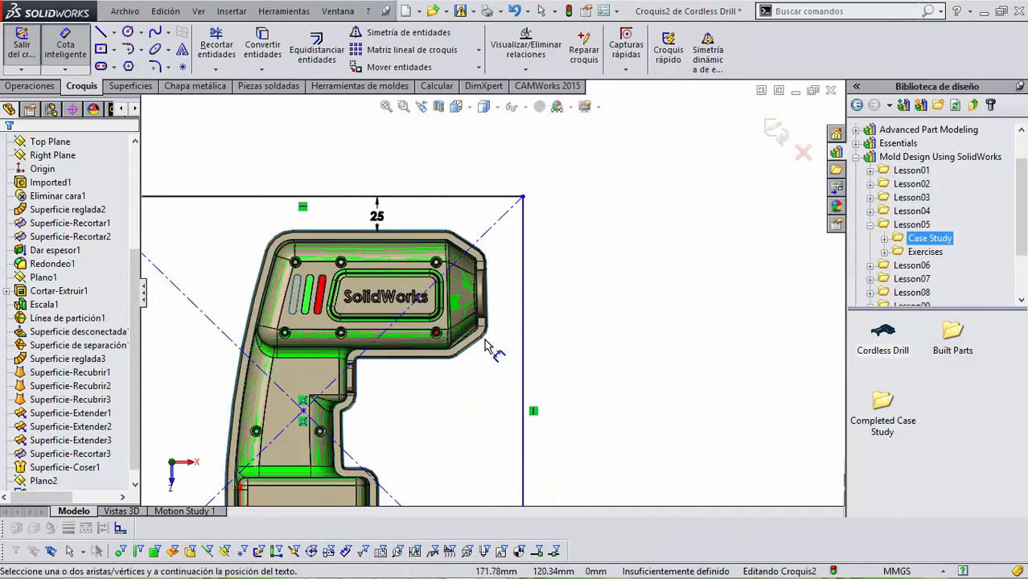
pyautogui.scroll(-4, 505, 270)
pyautogui.scroll(2, 519, 290)
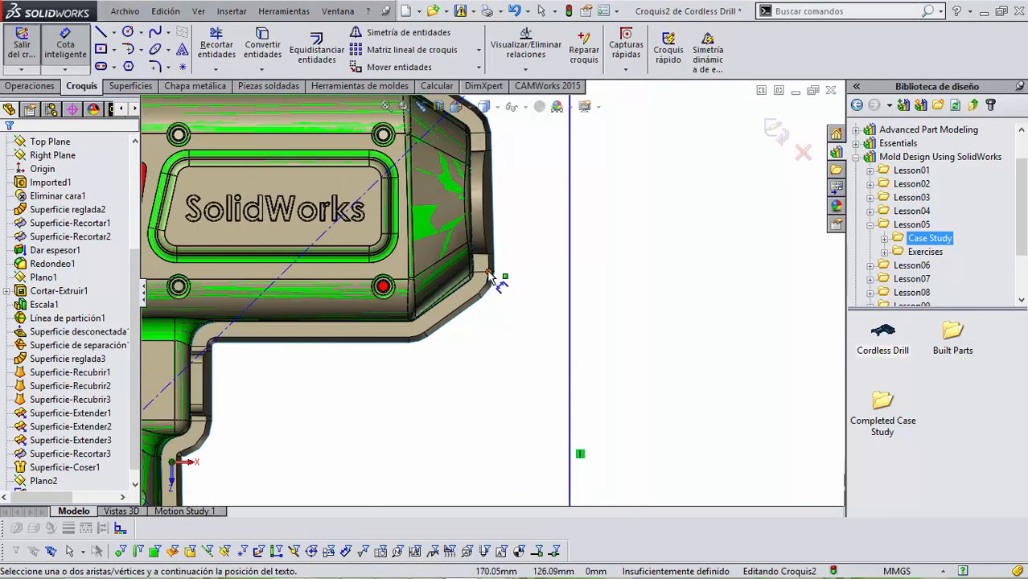
pyautogui.click(492, 278)
pyautogui.click(571, 256)
pyautogui.click(529, 288)
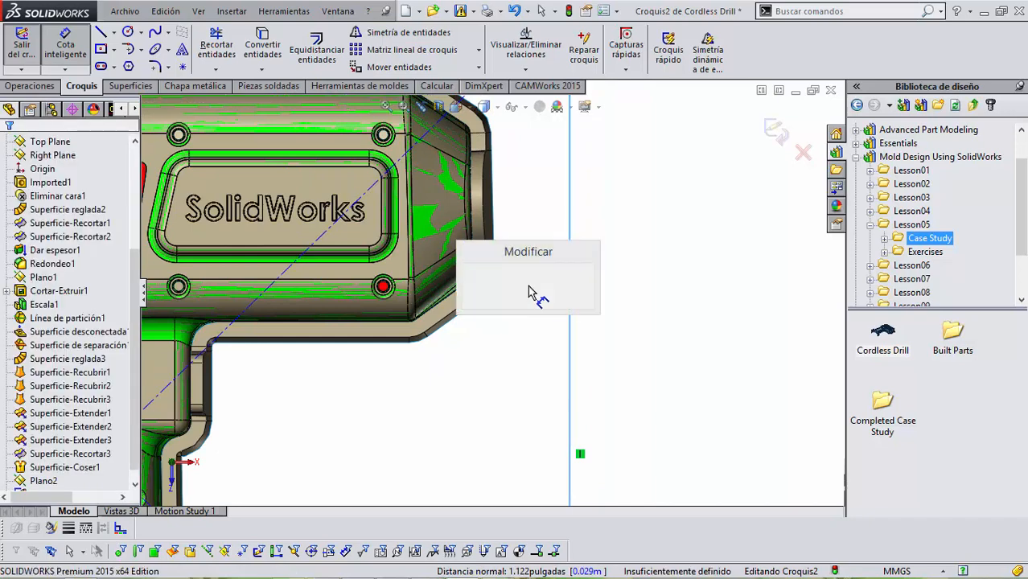
pyautogui.write('25')
pyautogui.press('Return')
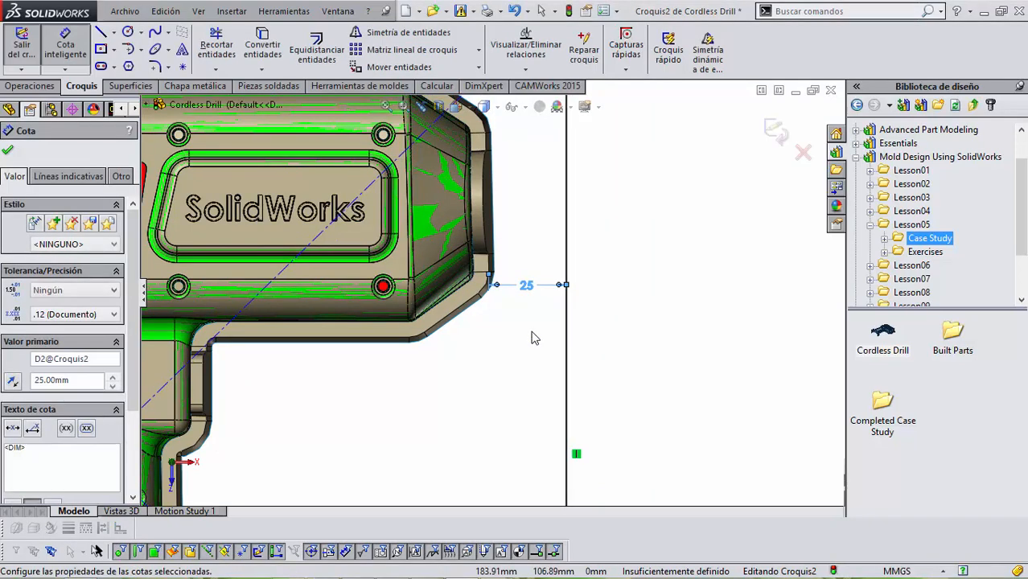
# Step: Dimension the rectangle's lower line 25 mm from the bottom of the base's interlock surfaces
pyautogui.scroll(4, 483, 386)
pyautogui.scroll(-5, 425, 384)
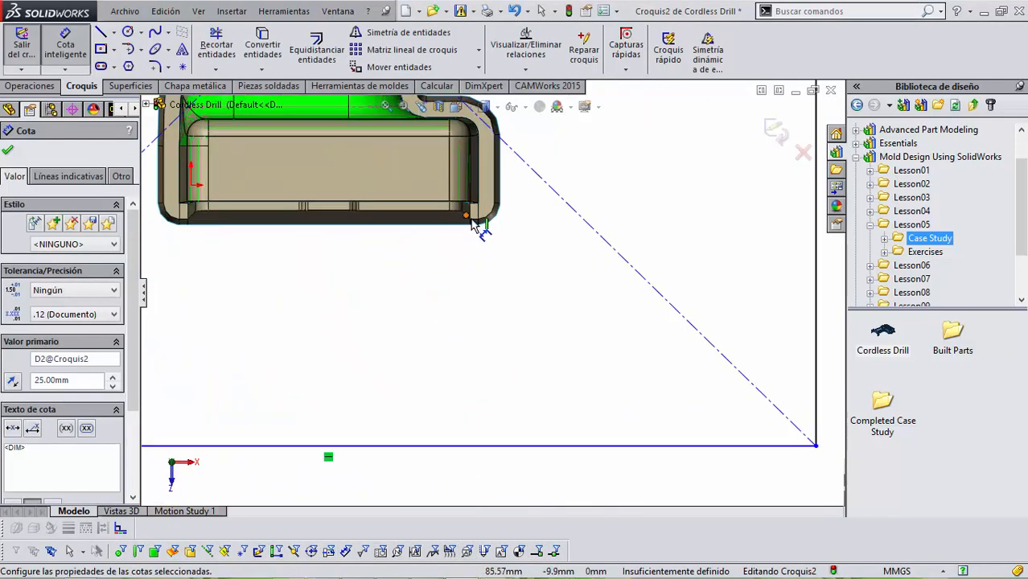
pyautogui.click(471, 219)
pyautogui.click(478, 446)
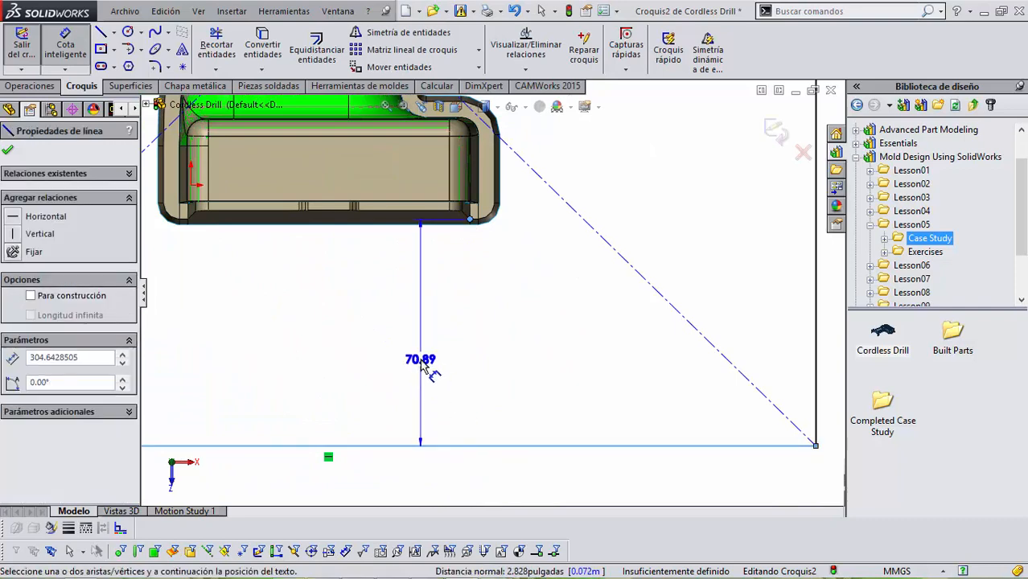
pyautogui.click(421, 364)
pyautogui.press('Return')
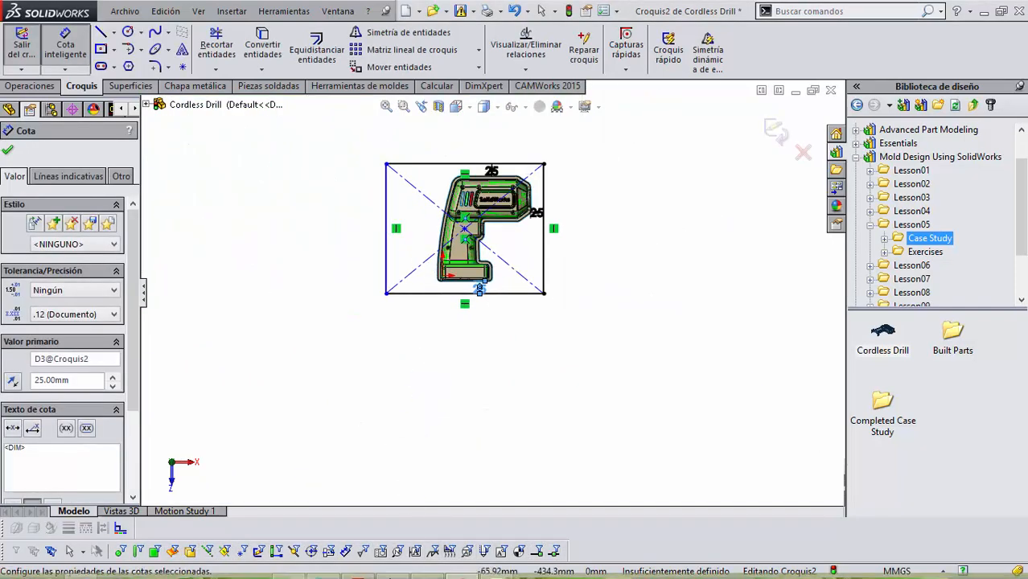
# Step: Check the remaining offset in the PDF and dimension the rectangle's left line 25 mm from the base's lower-left interlock corner
pyautogui.click(359, 571)
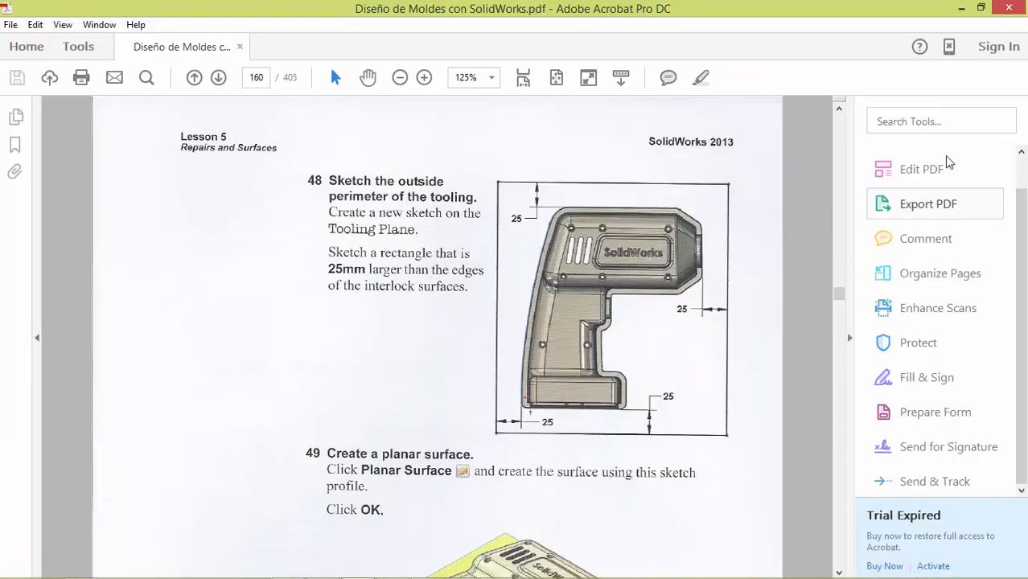
pyautogui.click(962, 9)
pyautogui.scroll(-5, 475, 298)
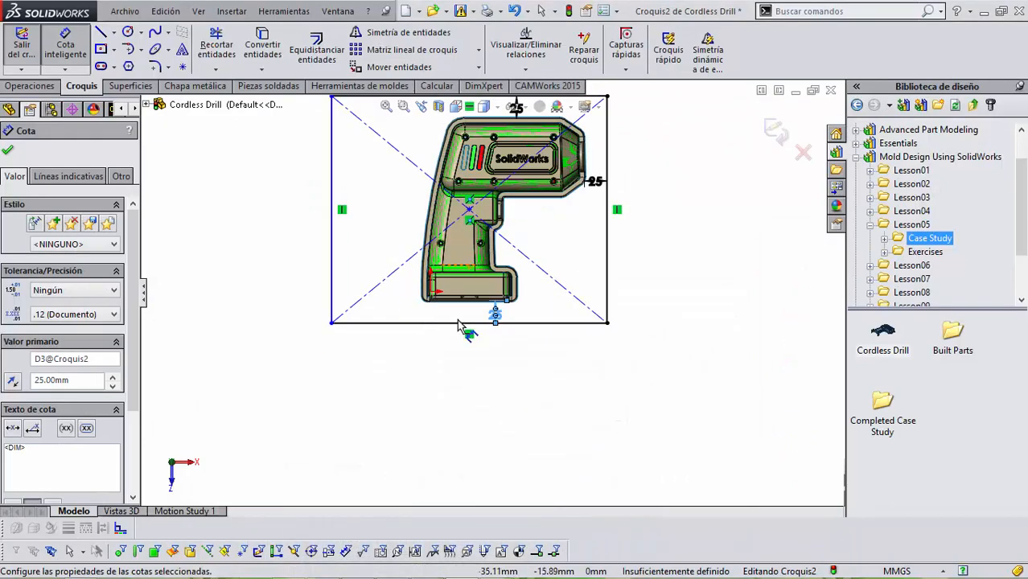
pyautogui.click(473, 275)
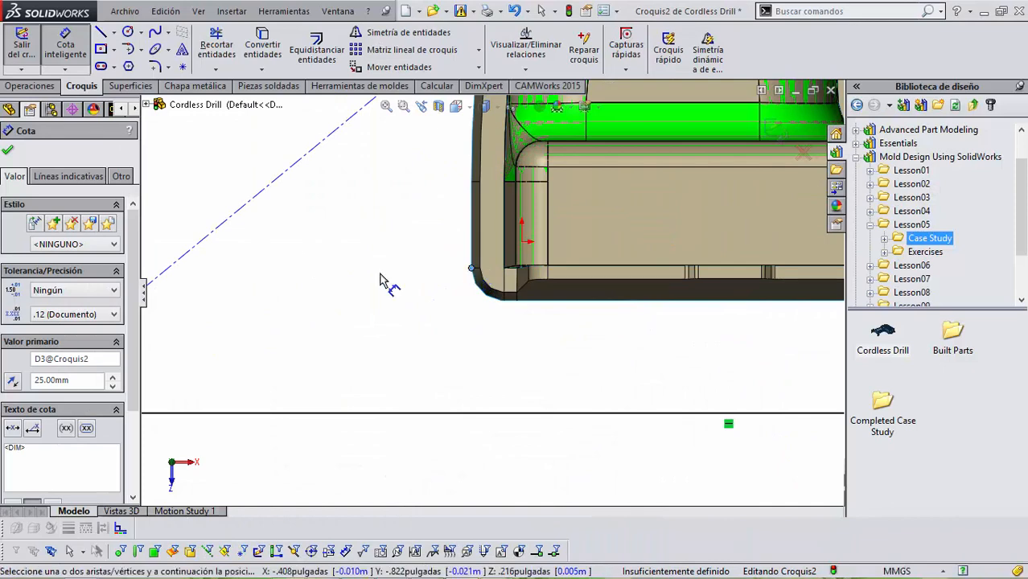
pyautogui.scroll(5, 338, 270)
pyautogui.click(252, 248)
pyautogui.click(330, 239)
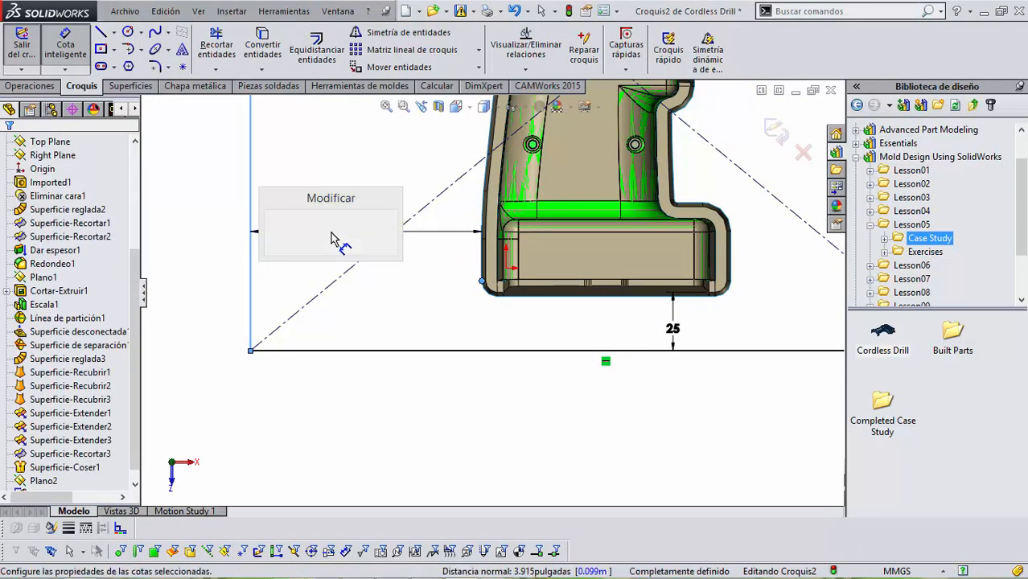
pyautogui.write('25')
pyautogui.press('Return')
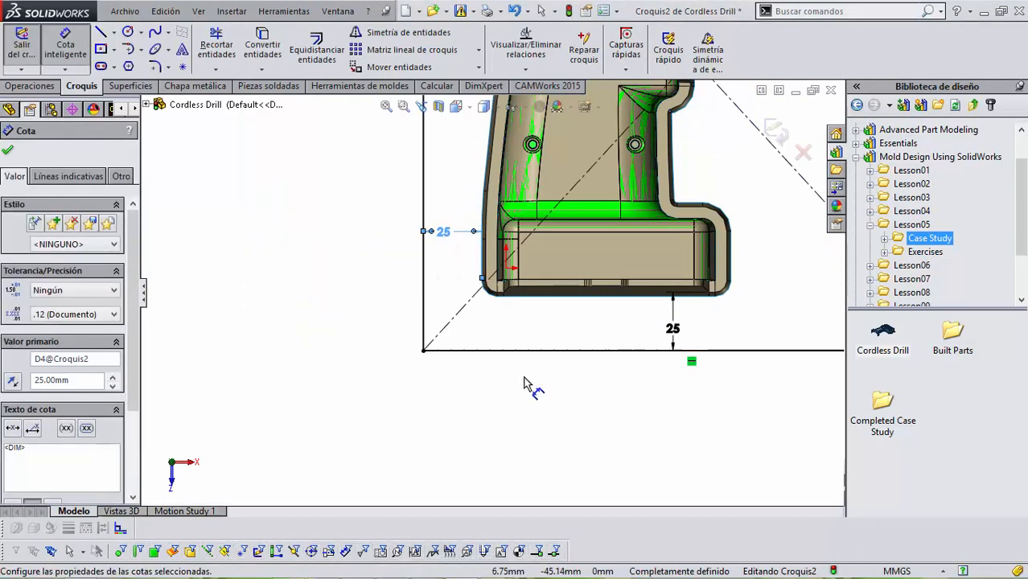
pyautogui.scroll(5, 556, 441)
pyautogui.scroll(-3, 621, 210)
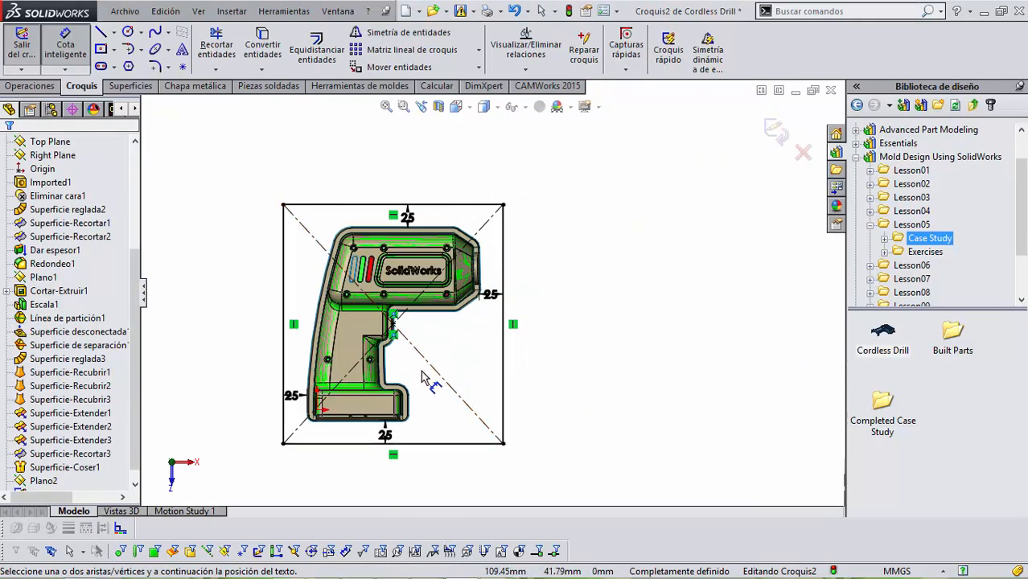
# Step: Switch to the completed reference part and examine which sketch bounds Surface-Plane1, leaving its definition as it is
pyautogui.scroll(-4, 424, 380)
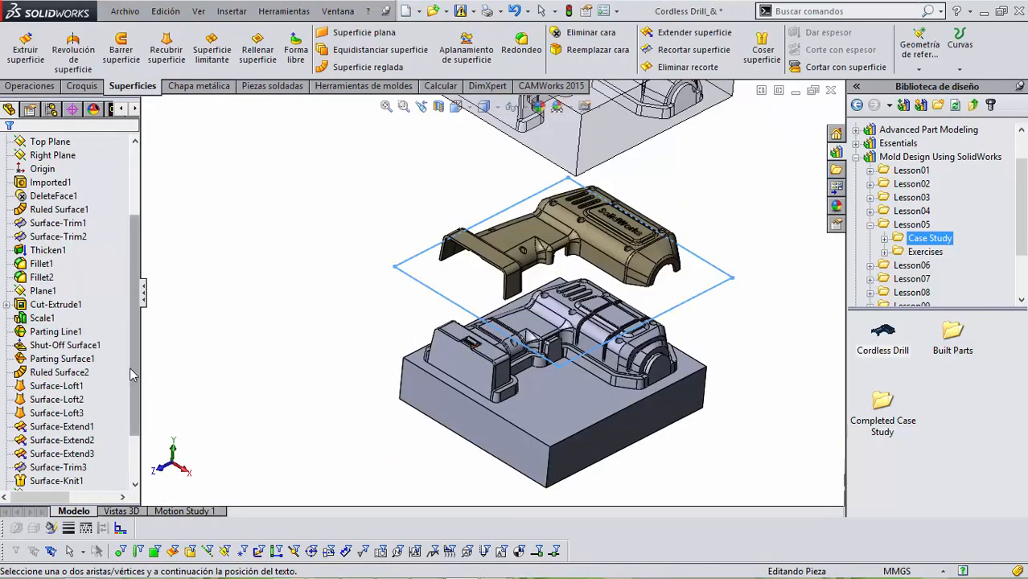
pyautogui.scroll(-2, 138, 372)
pyautogui.click(61, 454)
pyautogui.press('Escape')
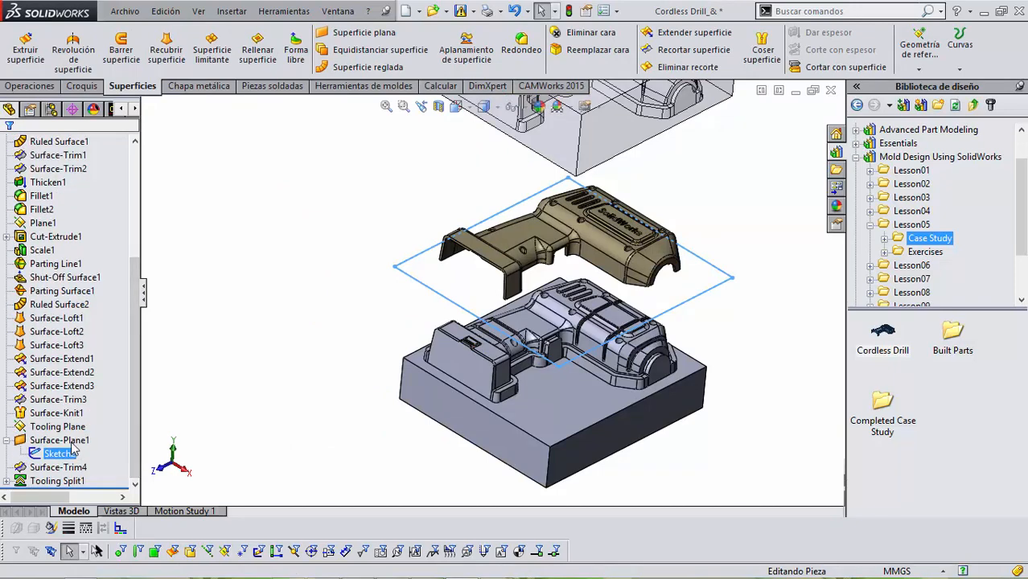
pyautogui.rightClick(58, 442)
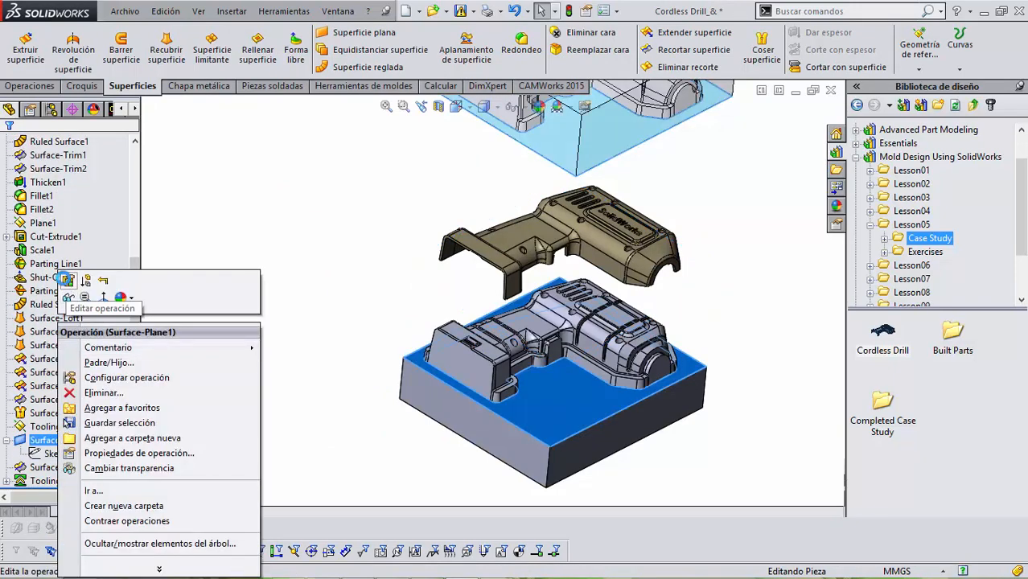
pyautogui.click(93, 288)
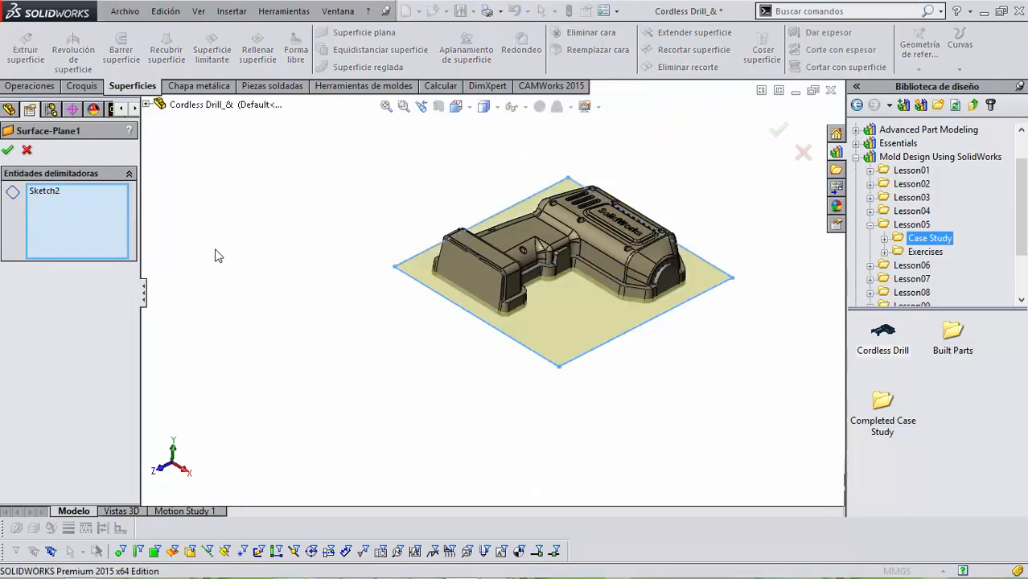
pyautogui.click(8, 150)
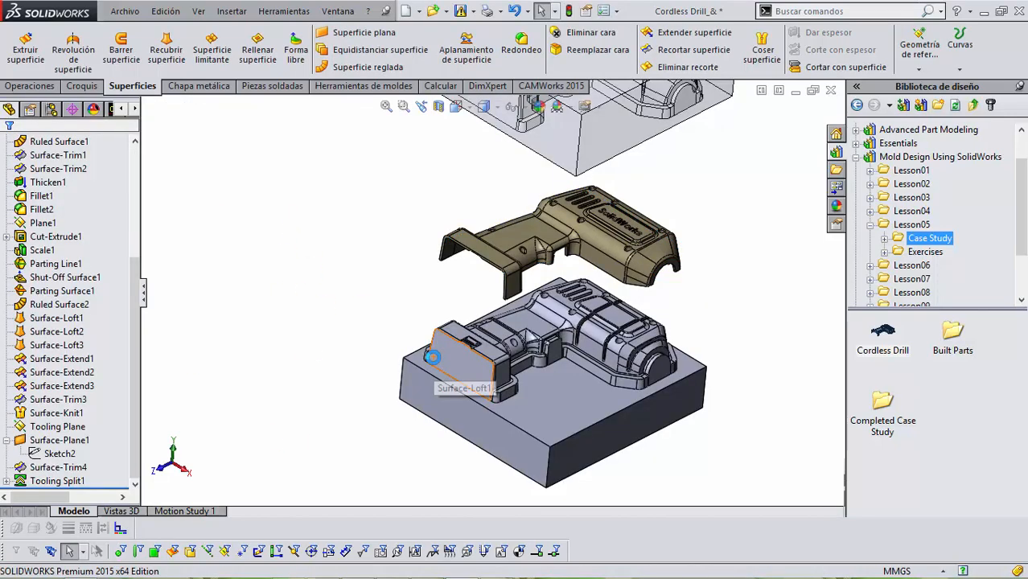
# Step: Return to the working drill part, create a planar surface from the current perimeter sketch, and show the model in isometric view
pyautogui.hotkey('ctrl', 'Tab')
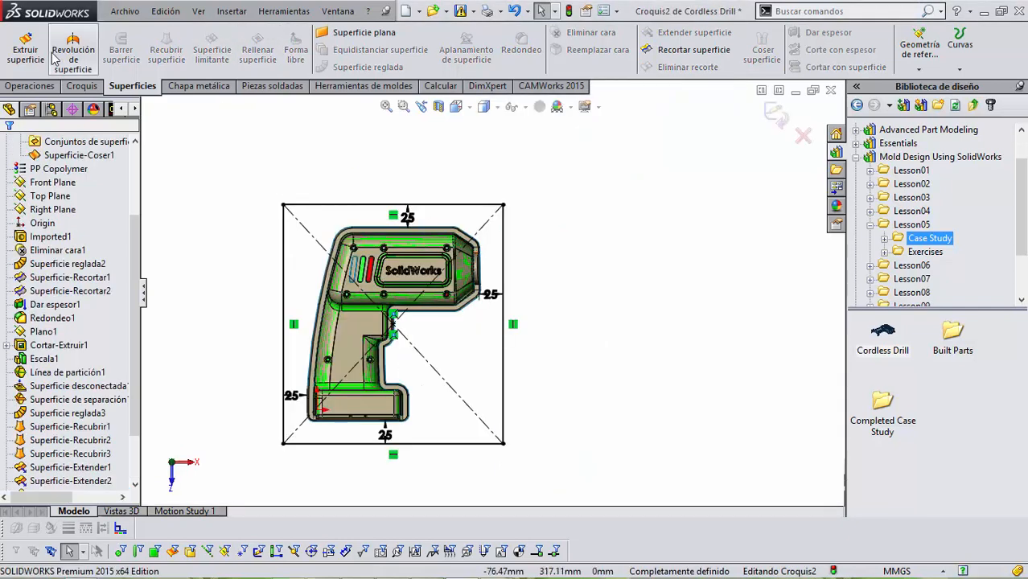
pyautogui.click(42, 87)
pyautogui.click(82, 86)
pyautogui.click(133, 86)
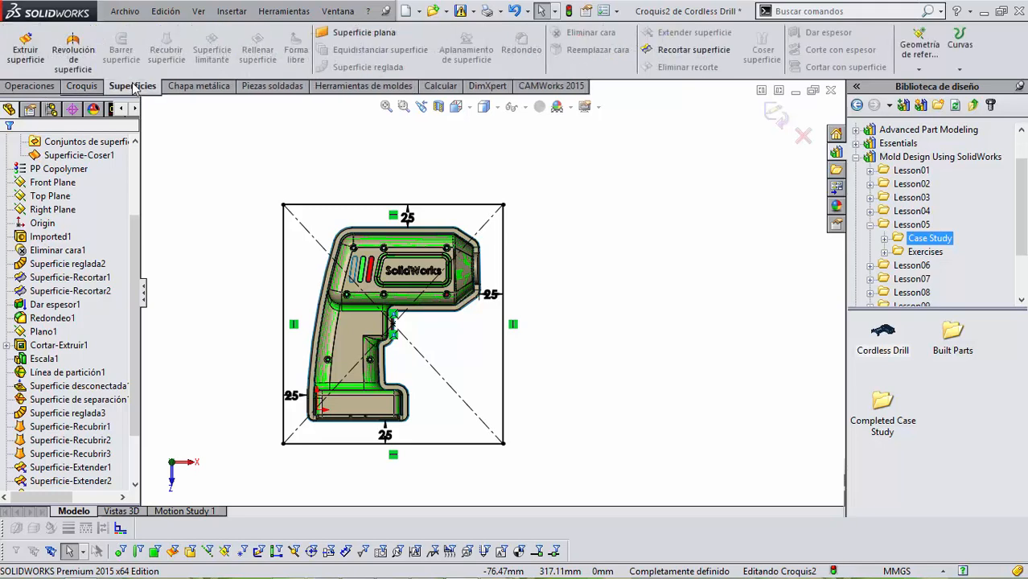
pyautogui.click(340, 32)
pyautogui.moveTo(528, 195); pyautogui.dragTo(431, 350, button='middle')
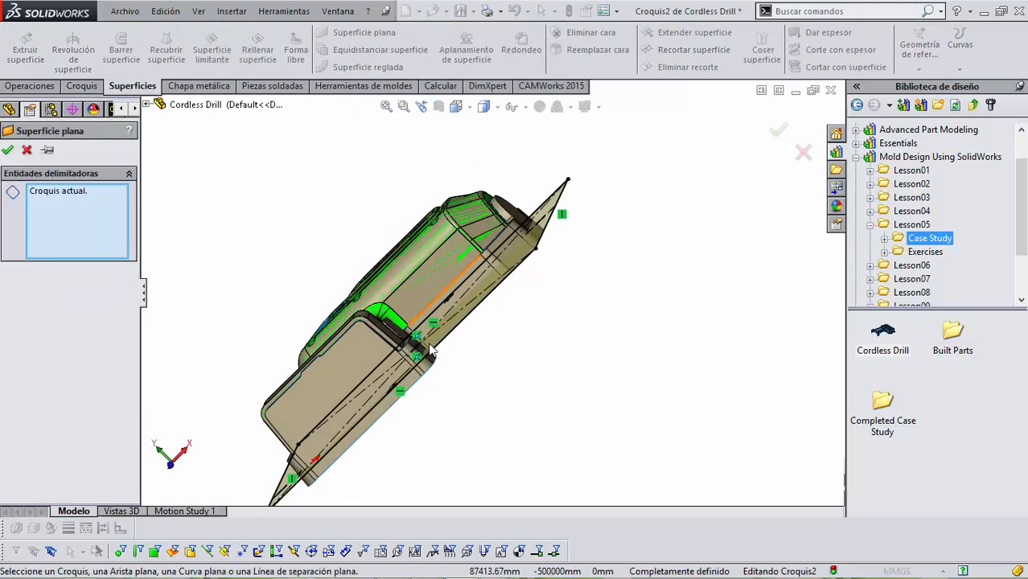
pyautogui.click(8, 150)
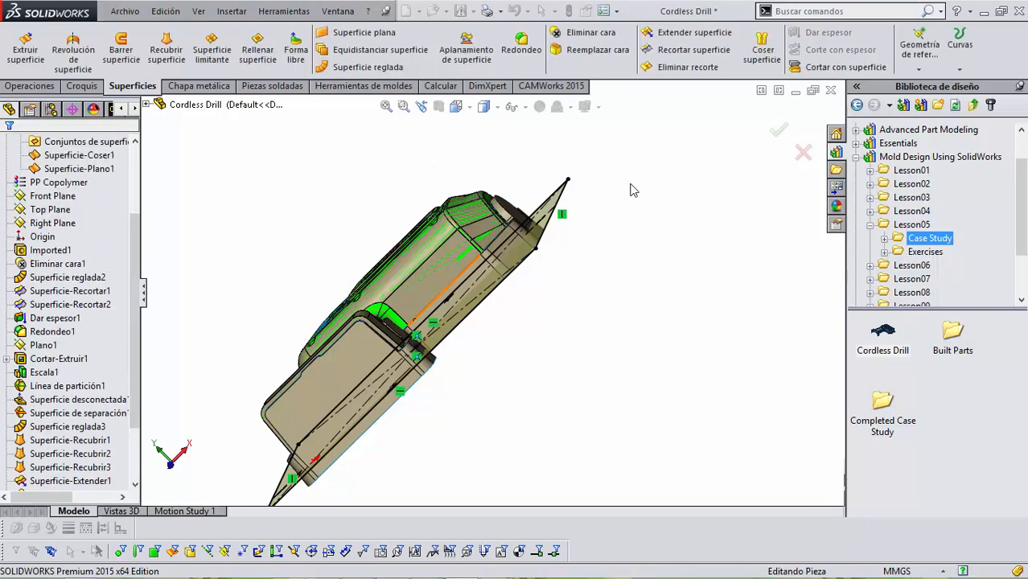
pyautogui.moveTo(580, 312); pyautogui.dragTo(447, 368, button='middle')
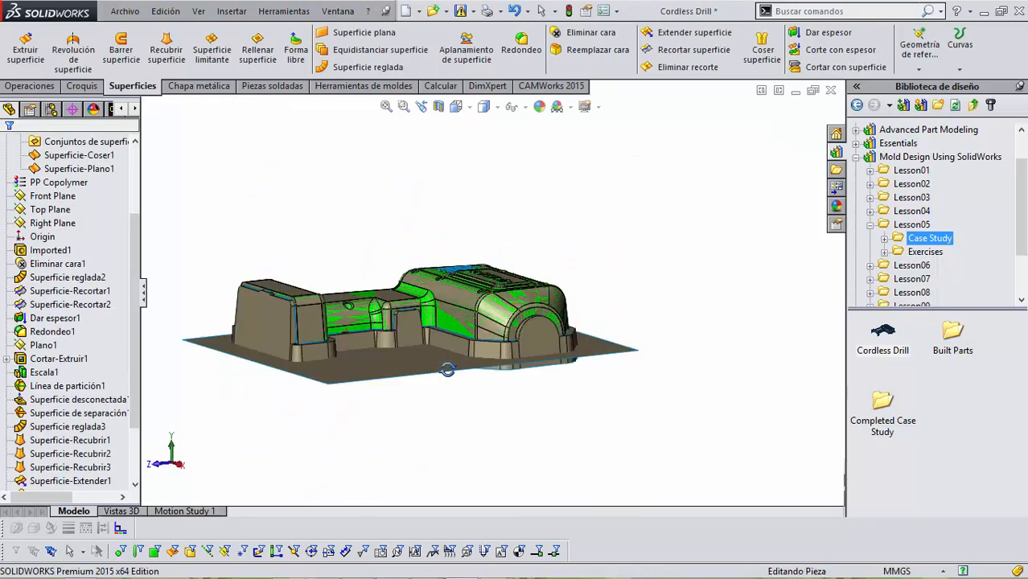
pyautogui.hotkey('ctrl', '7')
# Step: Switch to the completed reference part, roll its history back to just after Surface-Plane1, and examine the surfaces before the trim
pyautogui.moveTo(424, 573)
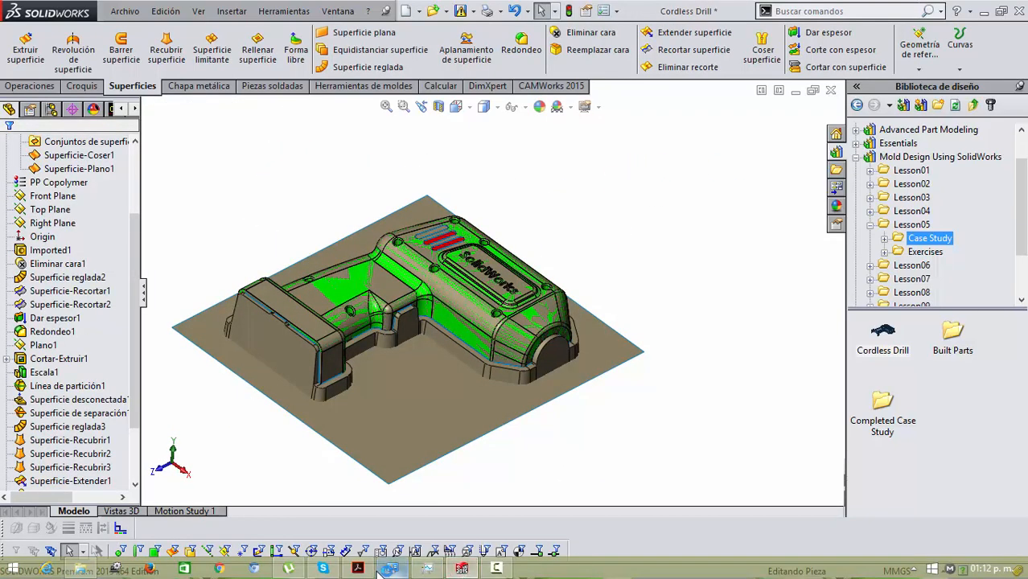
pyautogui.moveTo(544, 390); pyautogui.dragTo(450, 244, button='middle')
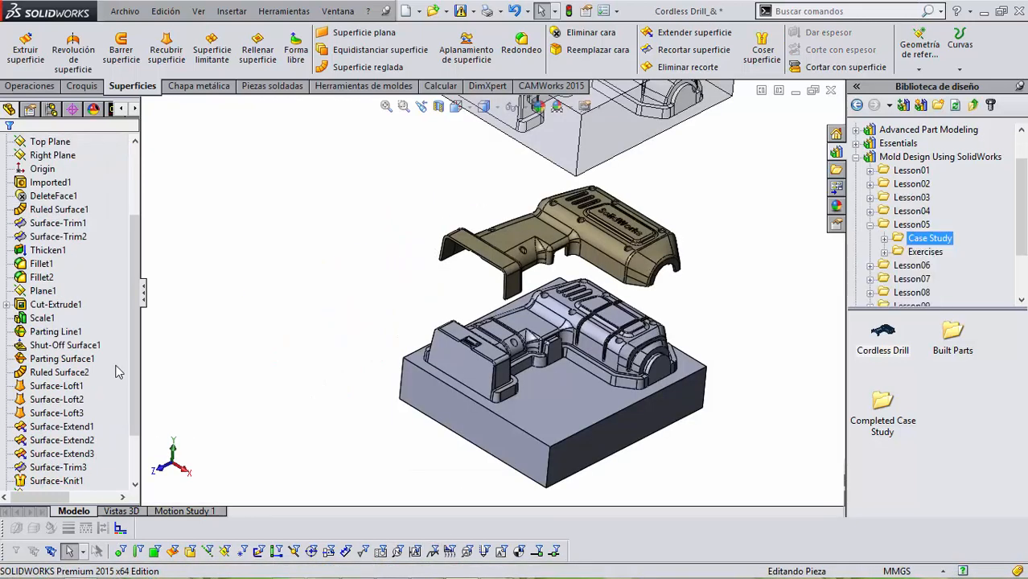
pyautogui.scroll(-2, 135, 432)
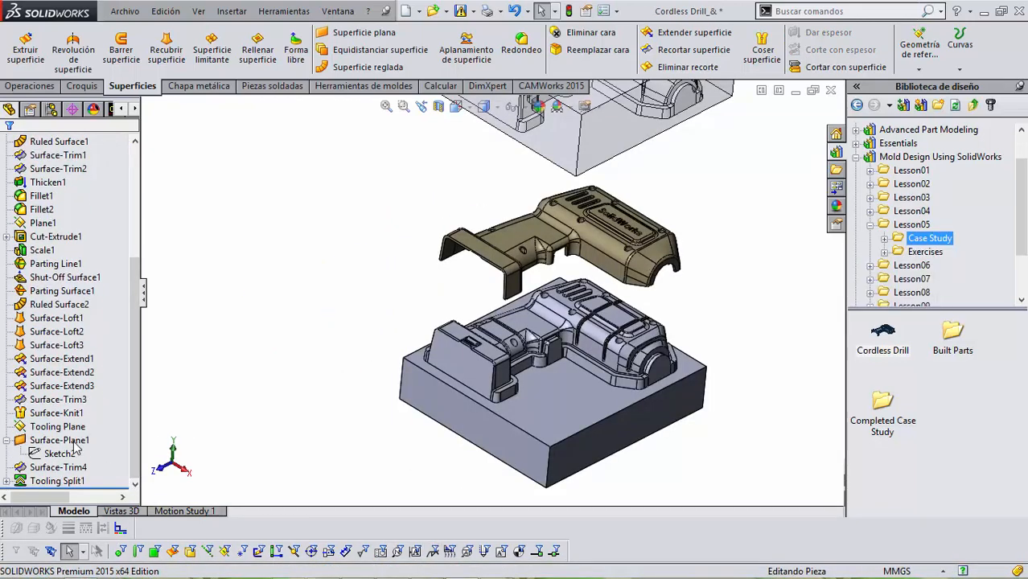
pyautogui.moveTo(110, 486); pyautogui.dragTo(111, 464)
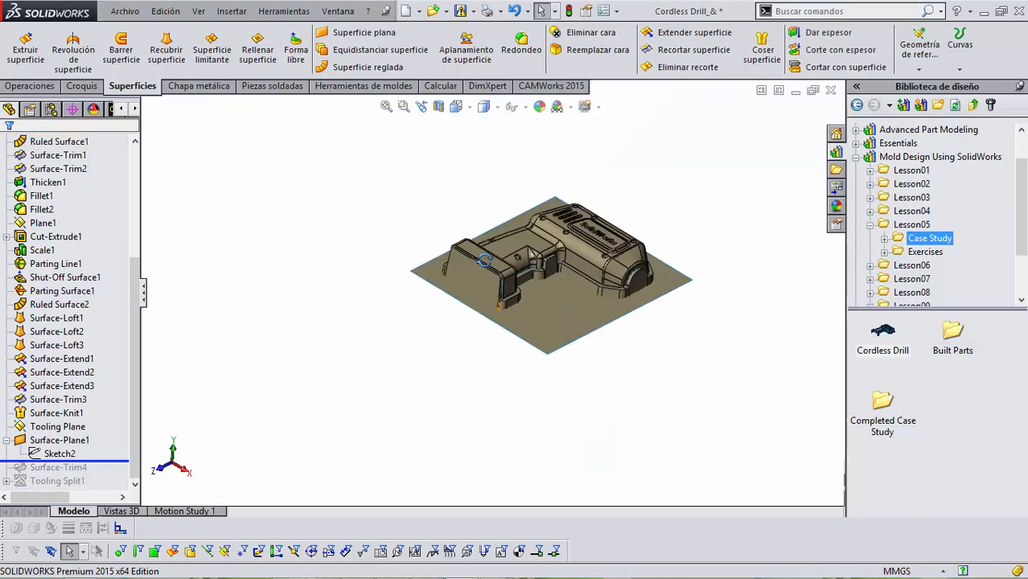
pyautogui.moveTo(283, 322); pyautogui.dragTo(585, 286, button='middle')
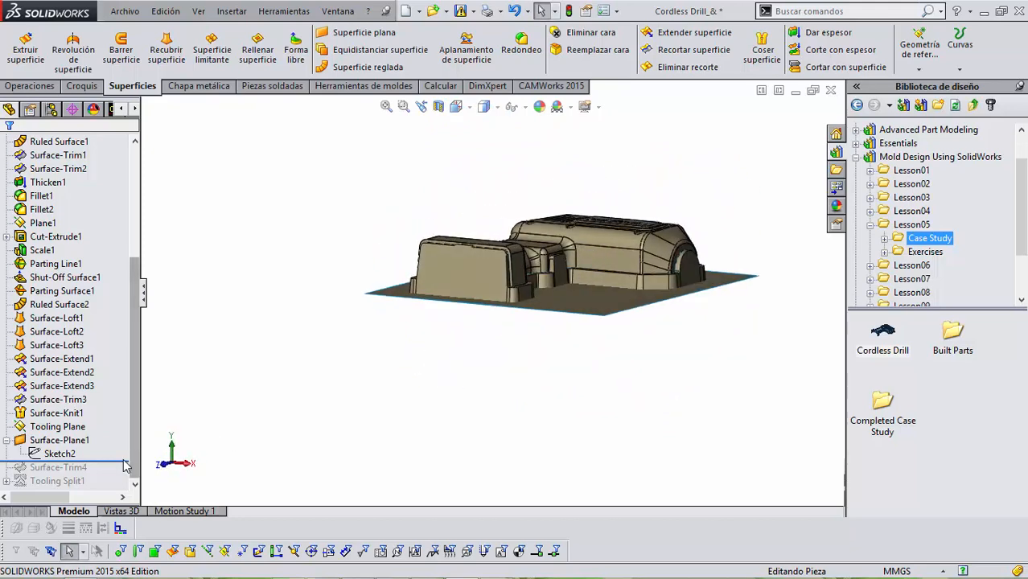
# Step: Roll the reference part forward past Surface-Trim4 and examine which surfaces that mutual trim uses and which pieces it removes
pyautogui.moveTo(128, 461); pyautogui.dragTo(132, 475)
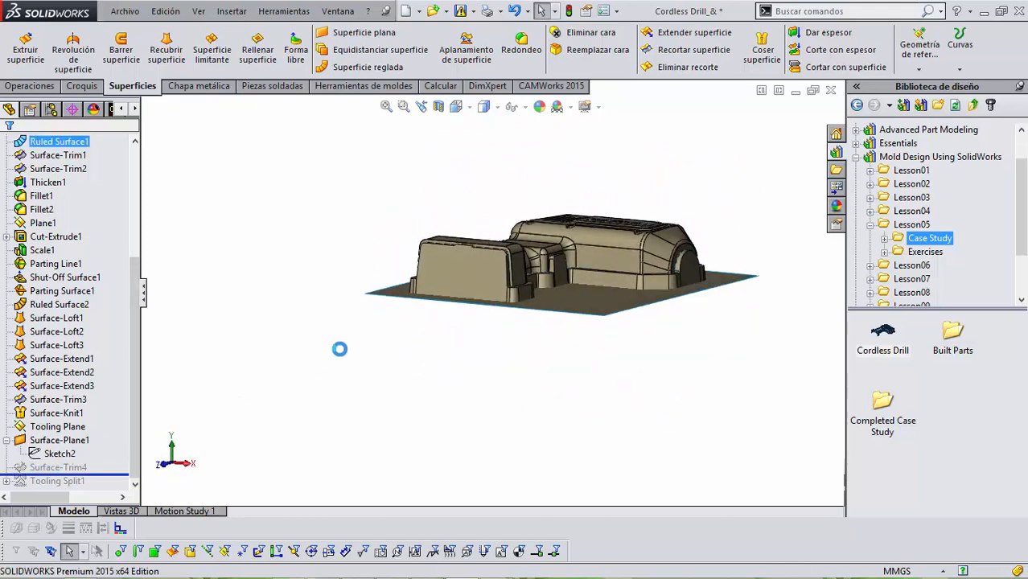
pyautogui.rightClick(66, 469)
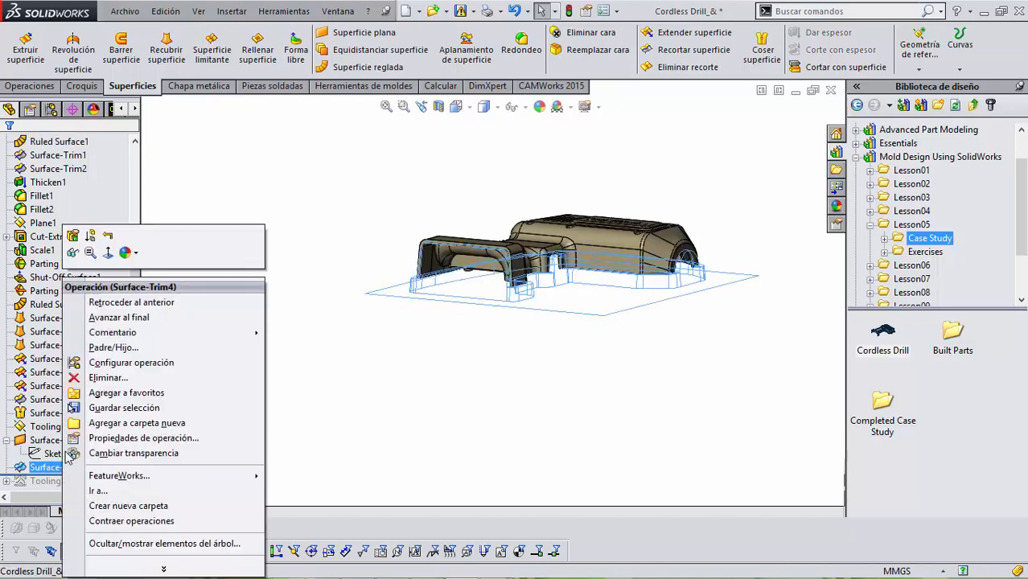
pyautogui.click(72, 235)
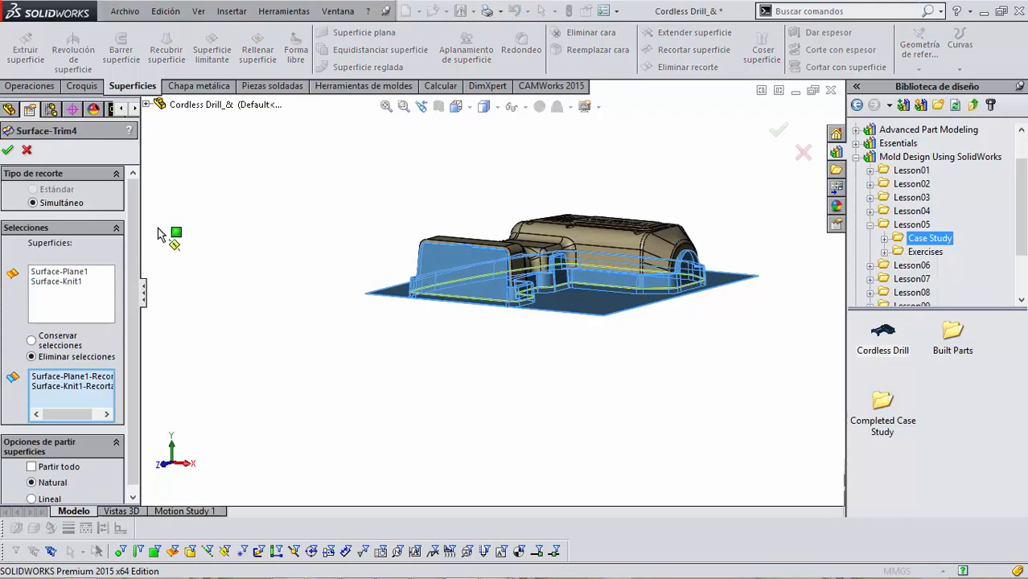
pyautogui.click(73, 279)
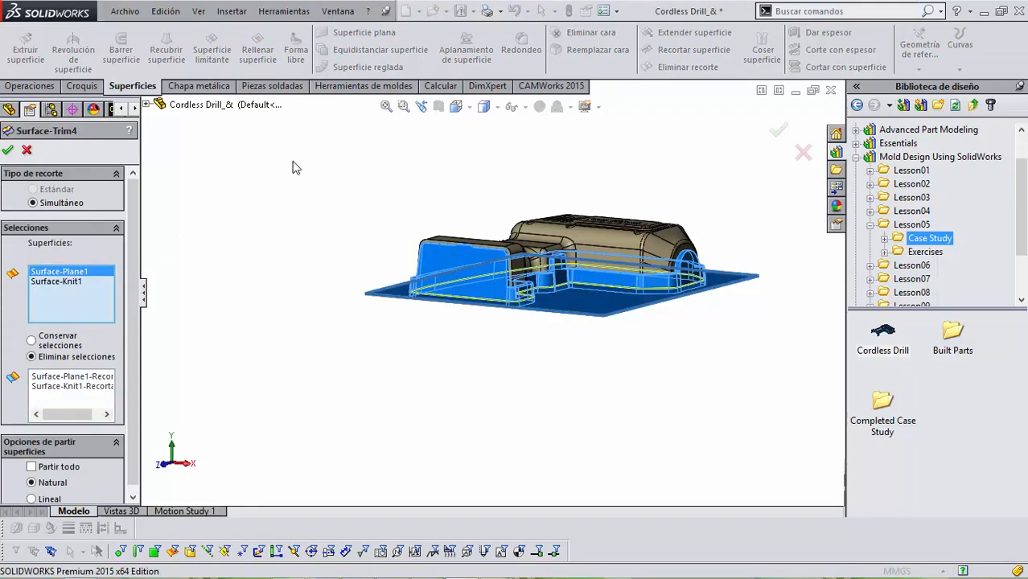
pyautogui.click(63, 283)
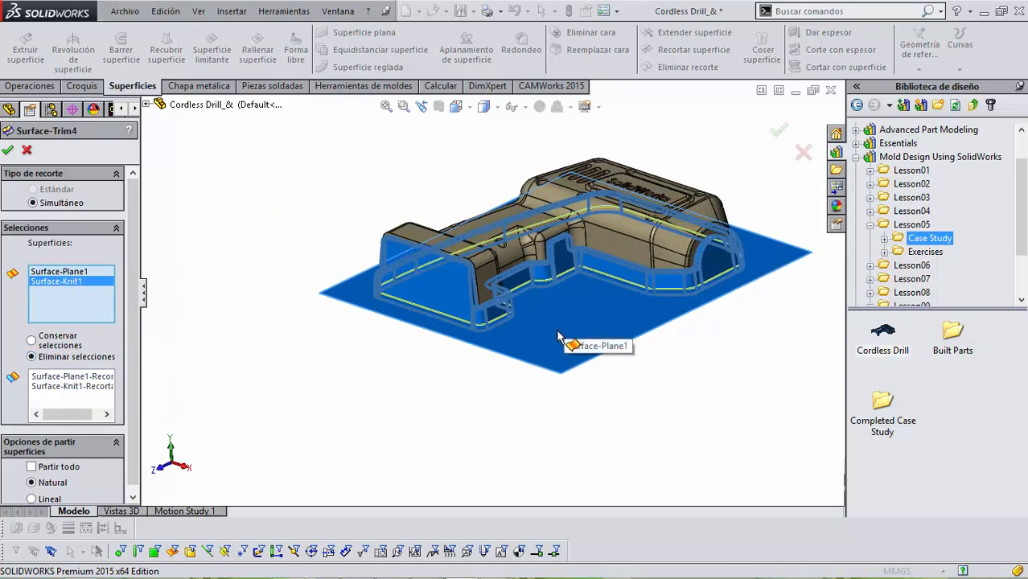
pyautogui.moveTo(570, 336); pyautogui.dragTo(507, 276, button='middle')
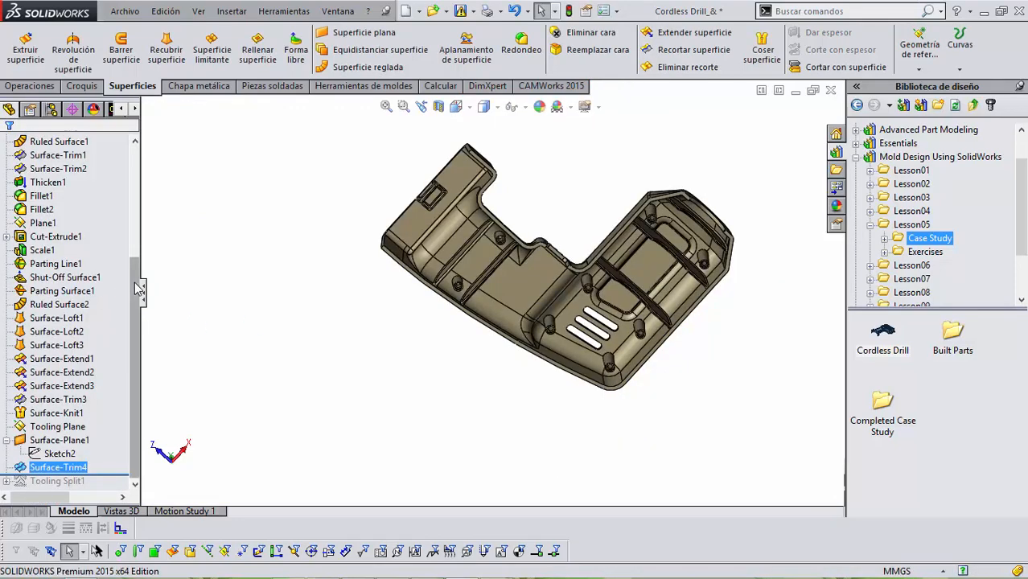
# Step: Show the hidden Surface-Trim4 surface body in the reference part and inspect the trimmed result from several sides
pyautogui.scroll(4, 133, 285)
pyautogui.click(6, 196)
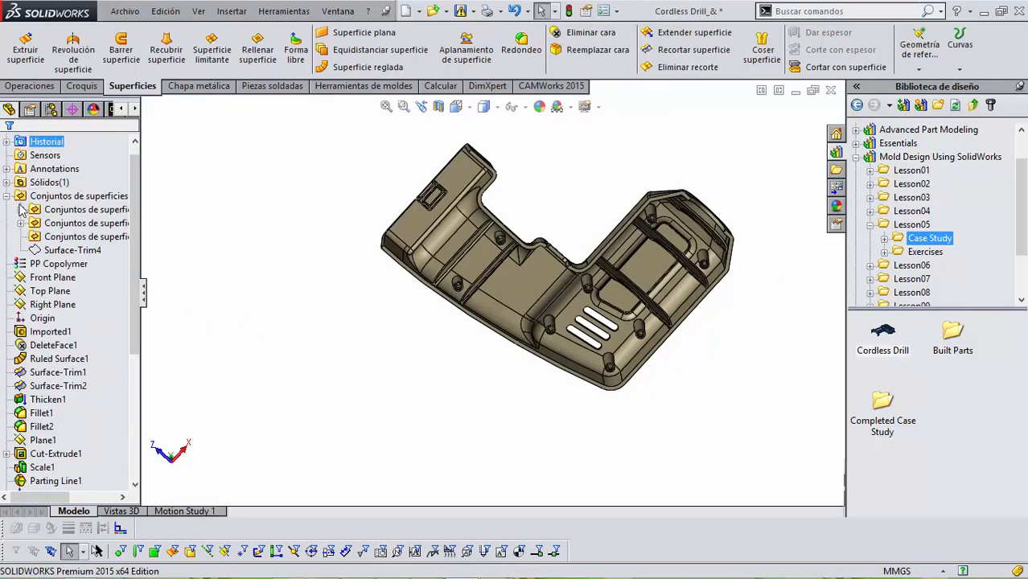
pyautogui.rightClick(56, 251)
pyautogui.click(74, 224)
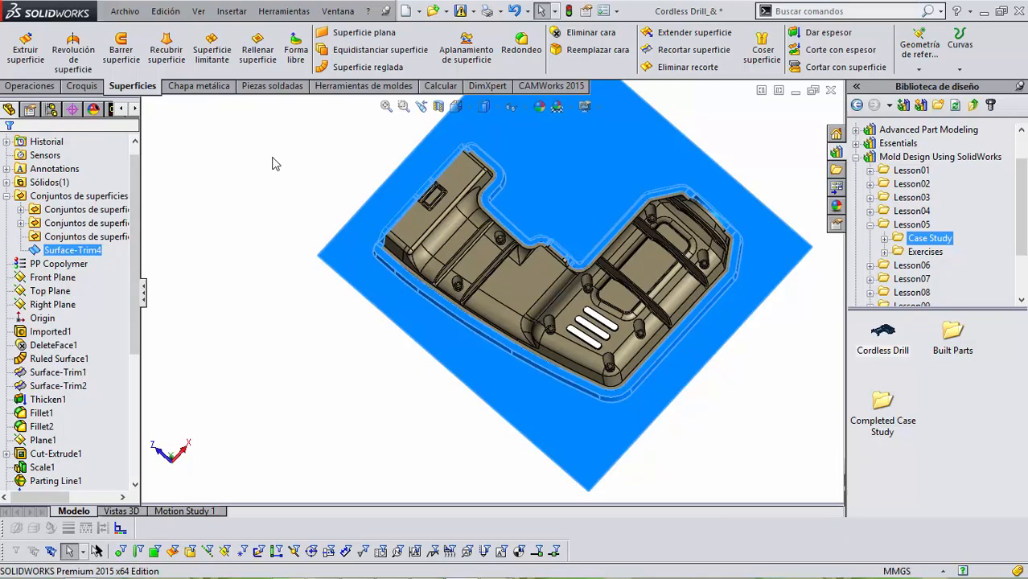
pyautogui.click(274, 163)
pyautogui.scroll(2, 462, 240)
pyautogui.moveTo(463, 238); pyautogui.dragTo(387, 40, button='middle')
# Step: Return to the working drill part and set up a mutual surface trim between the planar surface and knitted surface, with selections removed
pyautogui.click(337, 11)
pyautogui.click(374, 159)
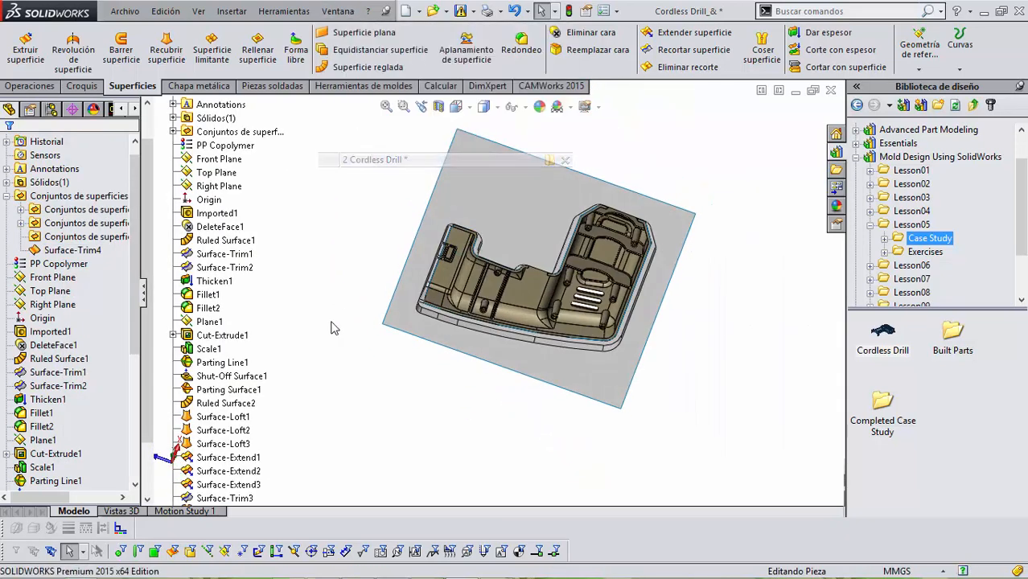
pyautogui.scroll(2, 314, 323)
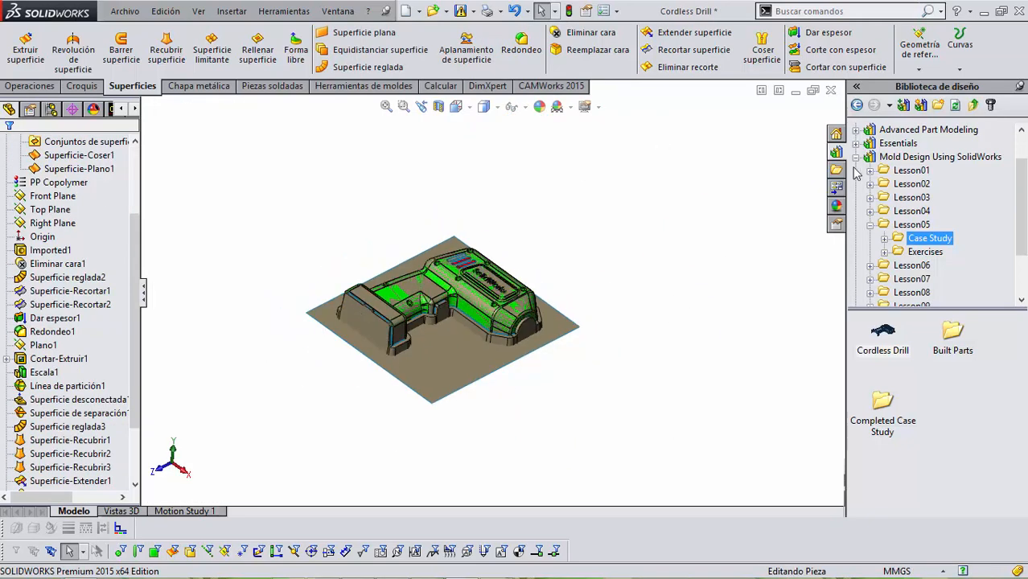
pyautogui.click(720, 53)
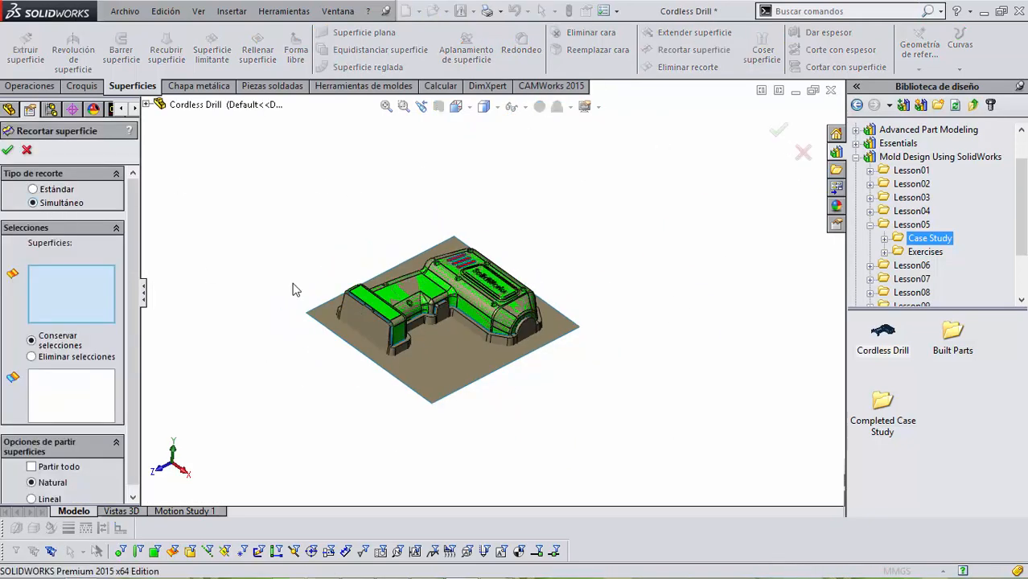
pyautogui.scroll(-2, 349, 306)
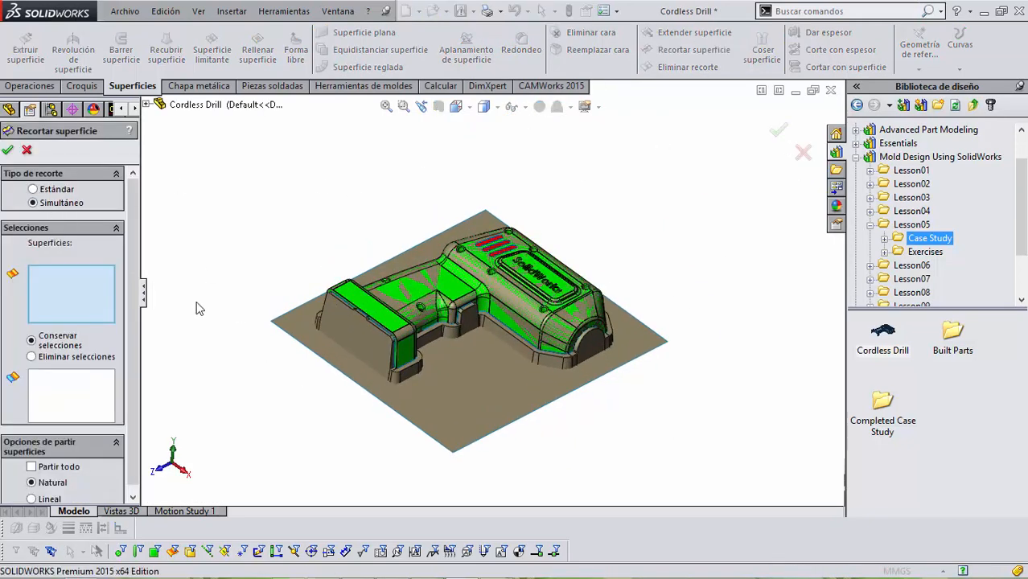
pyautogui.click(314, 339)
pyautogui.click(148, 106)
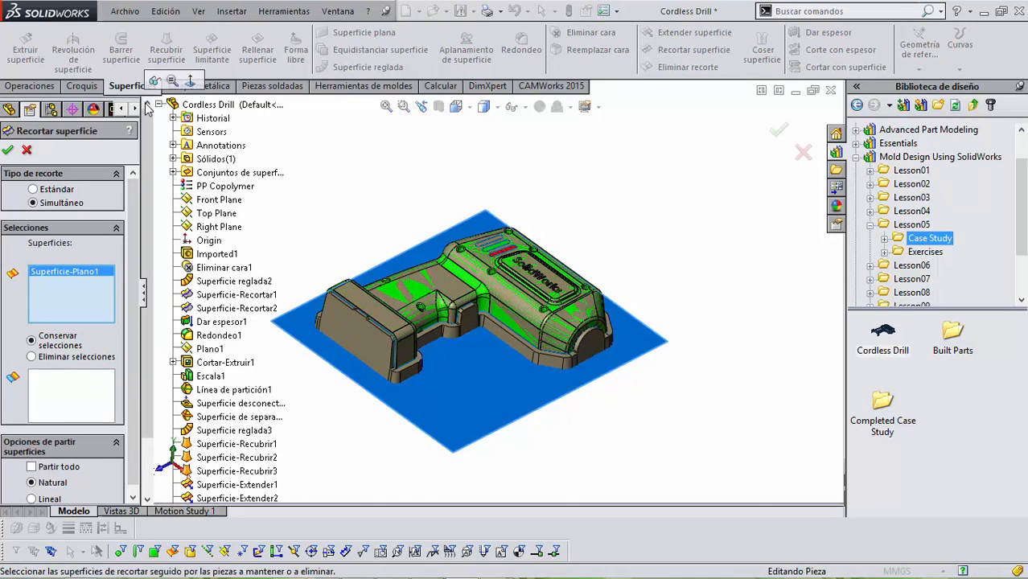
pyautogui.scroll(-2, 396, 375)
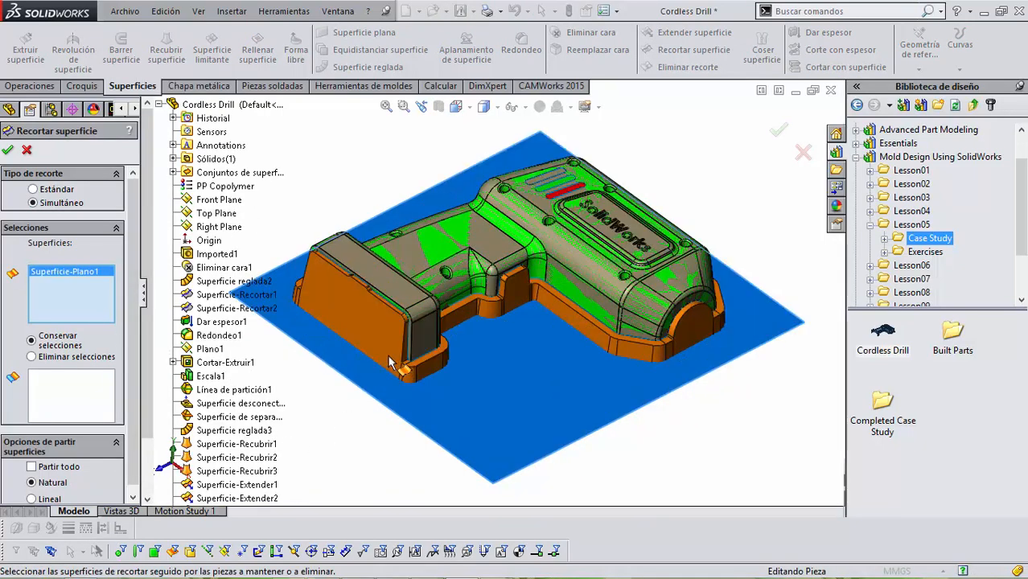
pyautogui.click(389, 348)
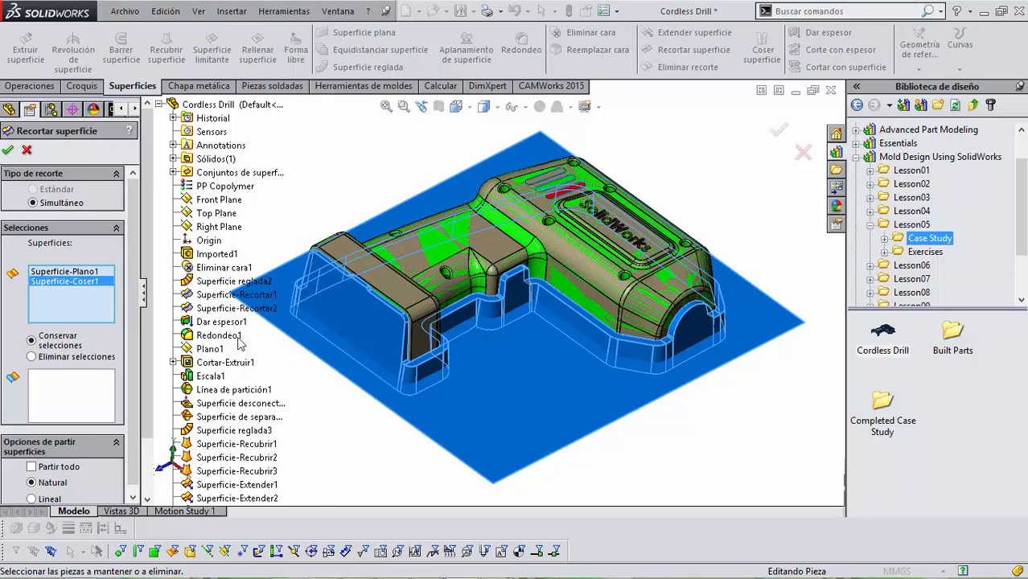
pyautogui.click(31, 358)
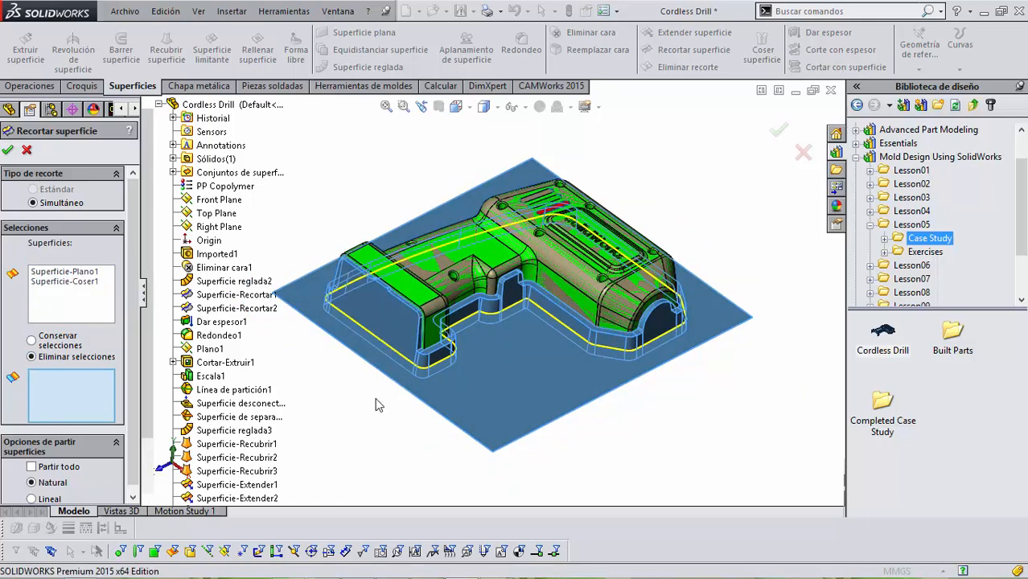
# Step: Mark the planar surface's region inside the drill outline for removal, apply the trim, and inspect the opening from below
pyautogui.moveTo(378, 405); pyautogui.dragTo(503, 353, button='middle')
pyautogui.click(502, 335)
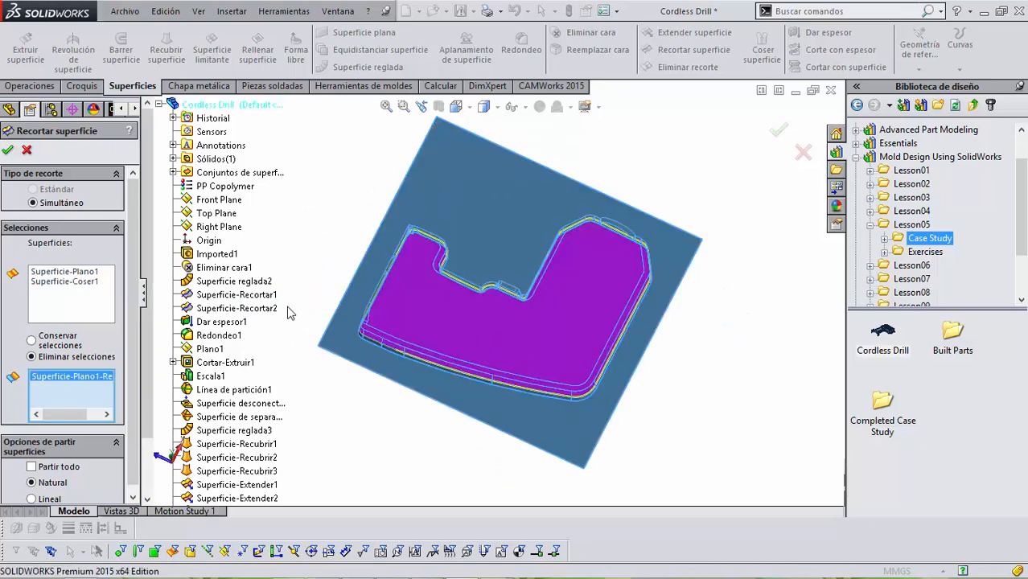
pyautogui.moveTo(287, 234); pyautogui.dragTo(359, 294, button='middle')
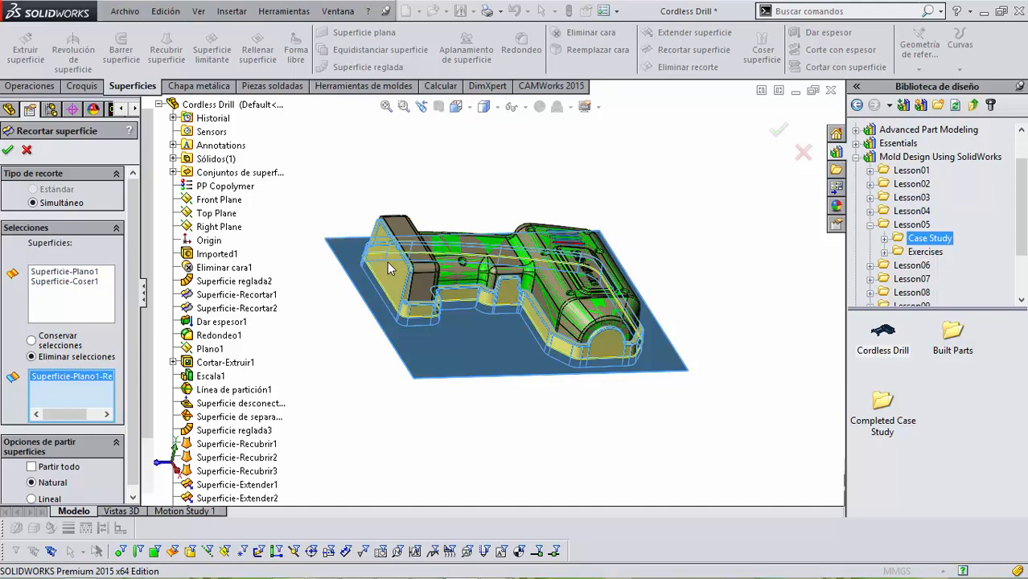
pyautogui.moveTo(416, 282); pyautogui.dragTo(414, 258, button='middle')
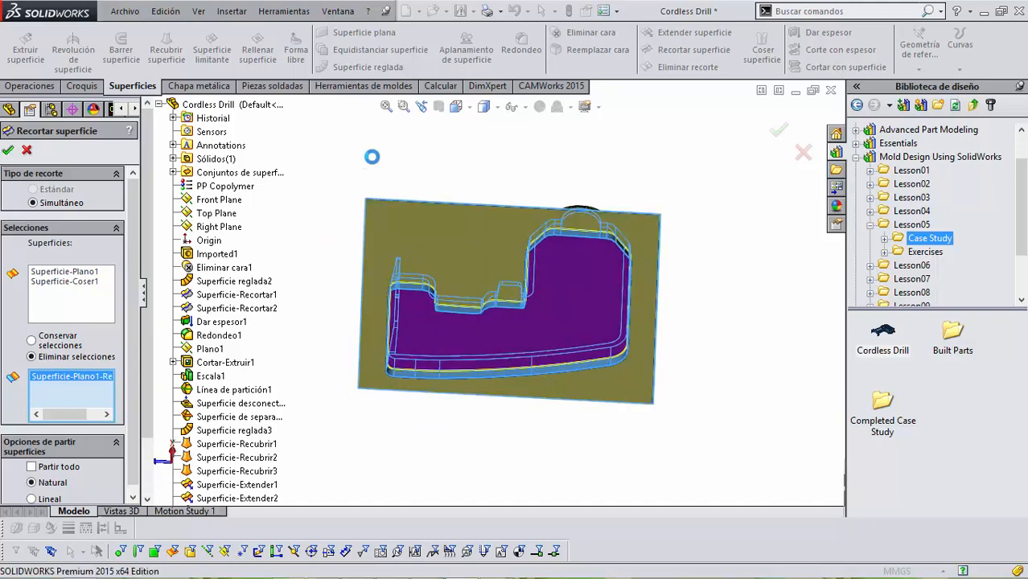
pyautogui.moveTo(411, 193); pyautogui.dragTo(396, 90, button='middle')
pyautogui.moveTo(473, 334); pyautogui.dragTo(542, 151, button='middle')
pyautogui.scroll(-4, 484, 239)
pyautogui.scroll(2, 697, 225)
pyautogui.moveTo(574, 218); pyautogui.dragTo(523, 505, button='middle')
pyautogui.scroll(3, 474, 435)
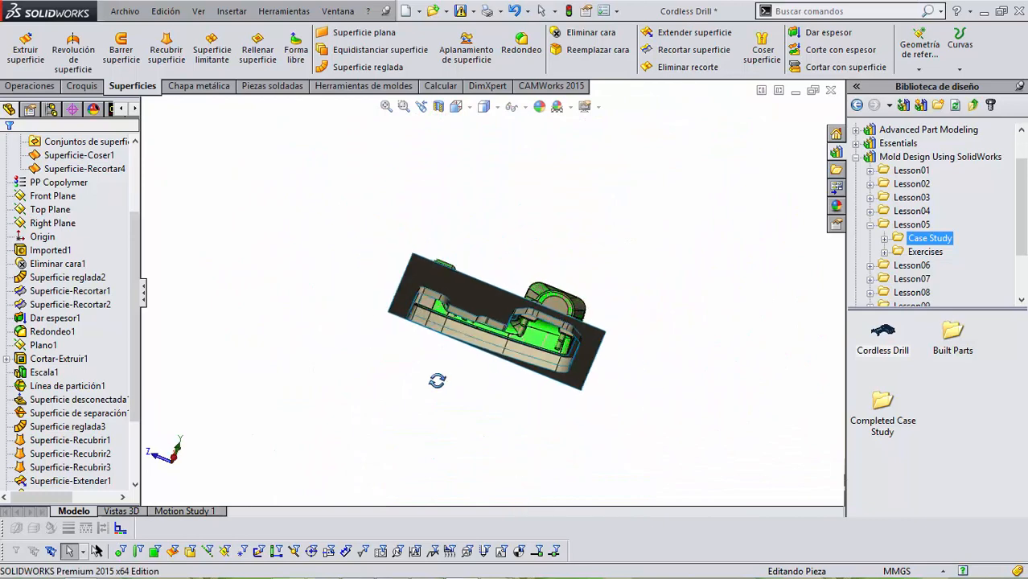
# Step: Switch to the reference part, roll its history forward past Tooling Split1, and examine the Sketch3 outline behind it
pyautogui.moveTo(438, 381); pyautogui.dragTo(354, 563, button='middle')
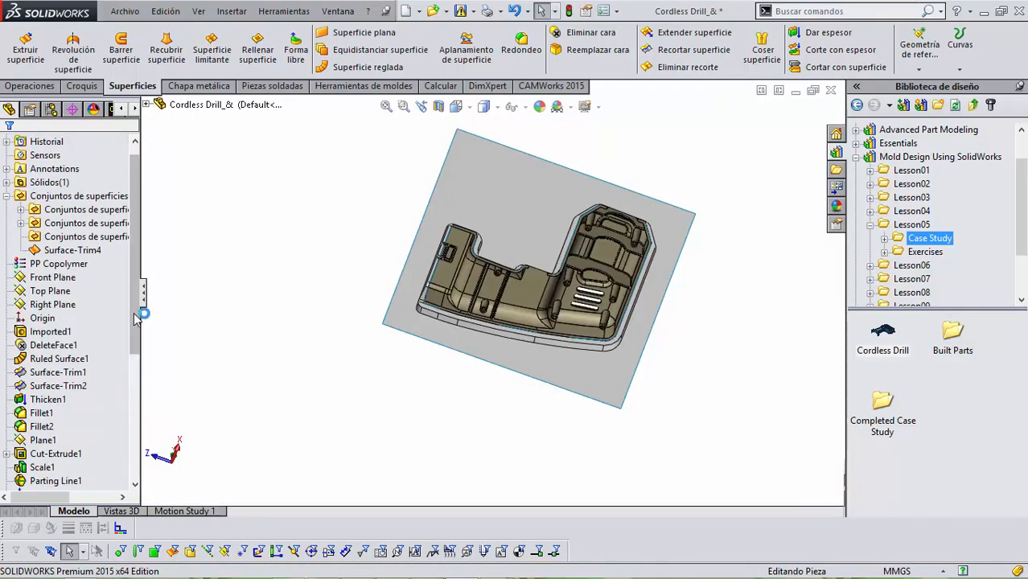
pyautogui.click(59, 359)
pyautogui.scroll(-5, 64, 359)
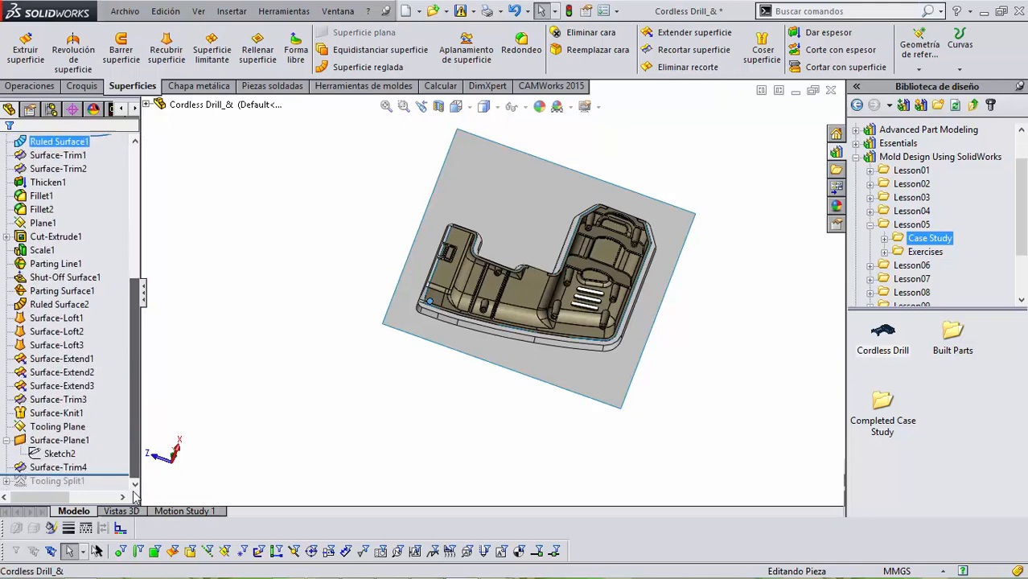
pyautogui.moveTo(110, 474); pyautogui.dragTo(111, 487)
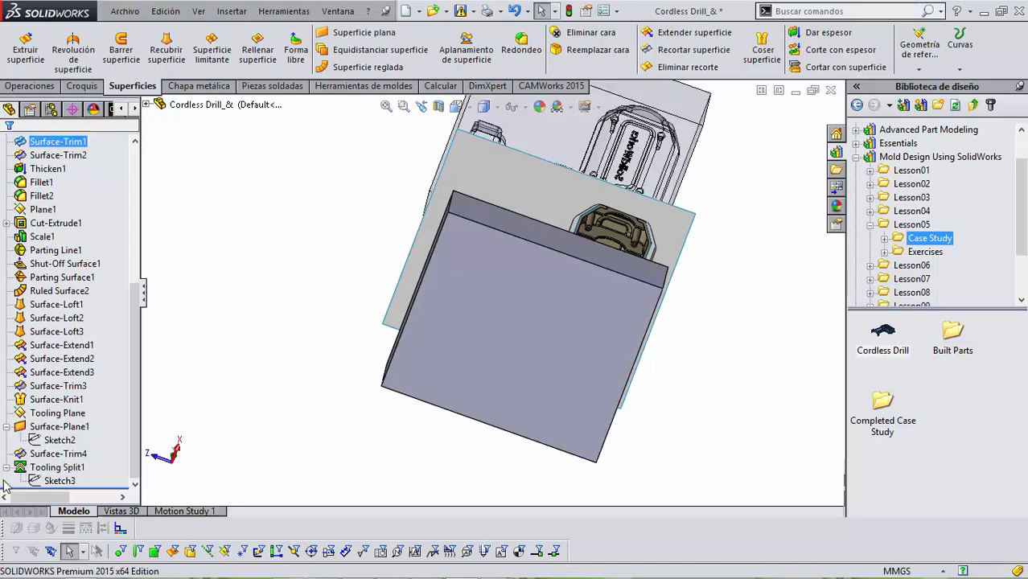
pyautogui.click(58, 481)
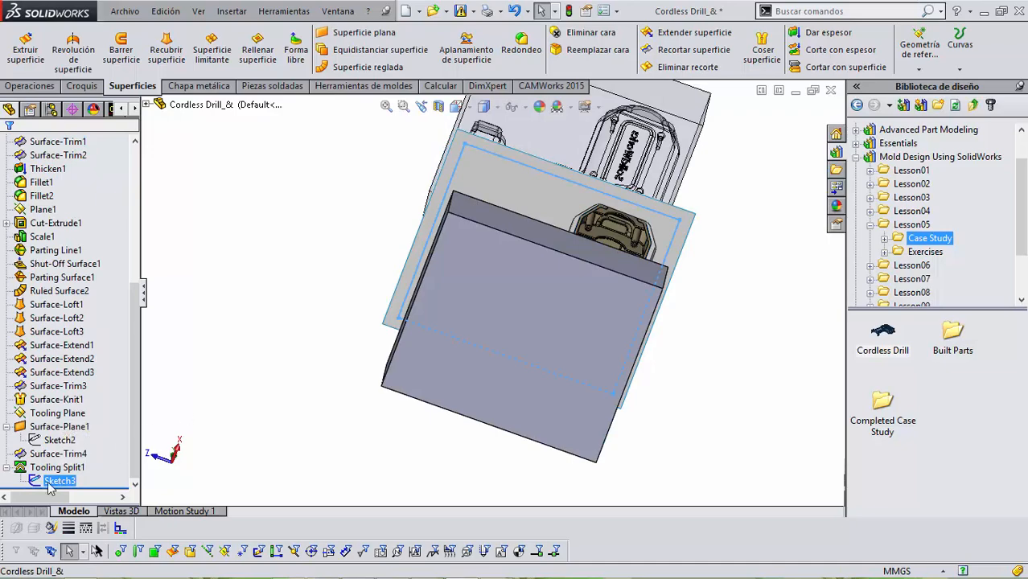
pyautogui.moveTo(294, 263); pyautogui.dragTo(397, 417, button='middle')
pyautogui.scroll(-3, 509, 165)
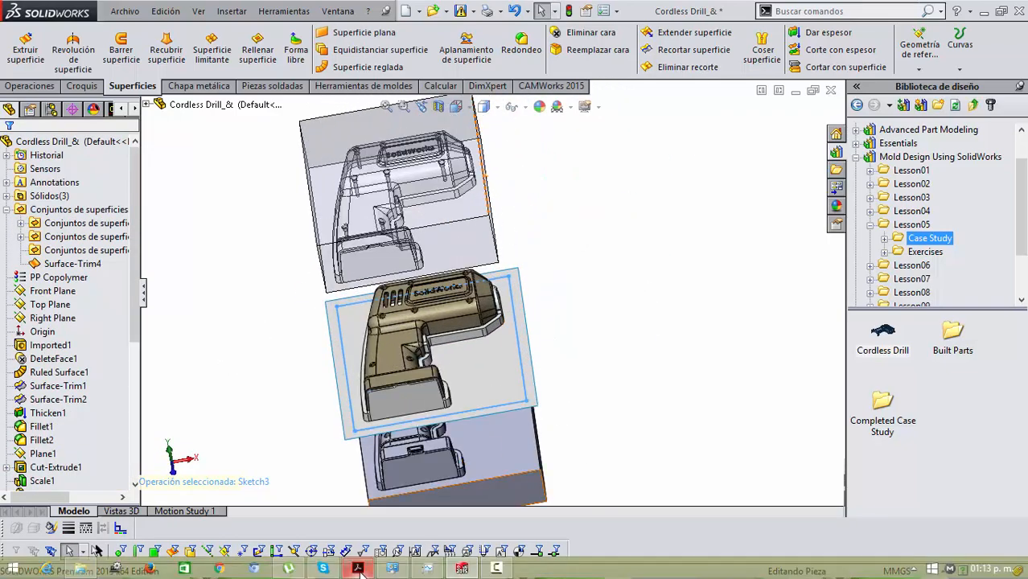
# Step: Look up the offset distance for the tooling split sketch in the PDF manual and return to the reference part
pyautogui.click(358, 571)
pyautogui.scroll(-10, 519, 262)
pyautogui.scroll(-10, 519, 262)
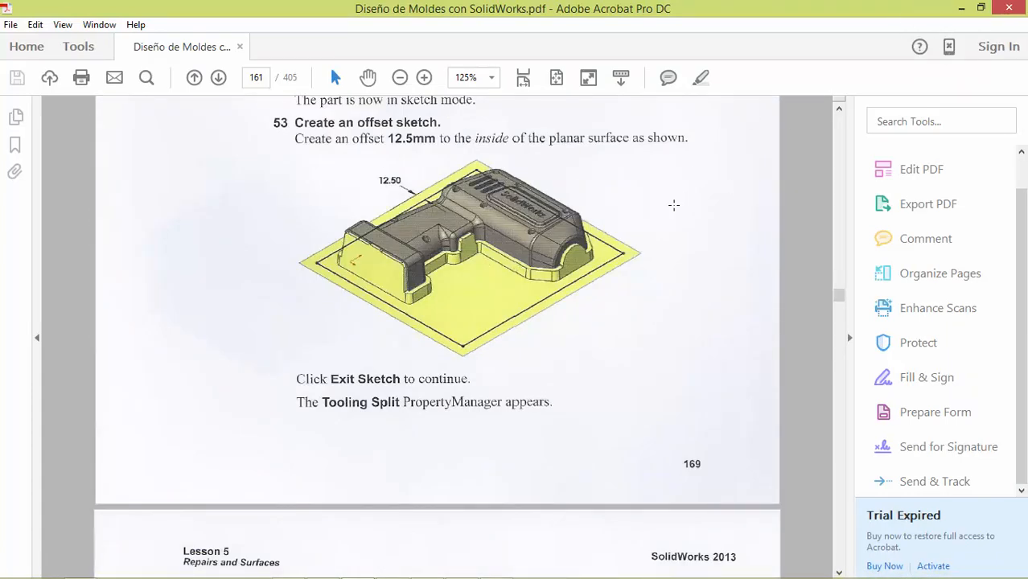
pyautogui.click(962, 9)
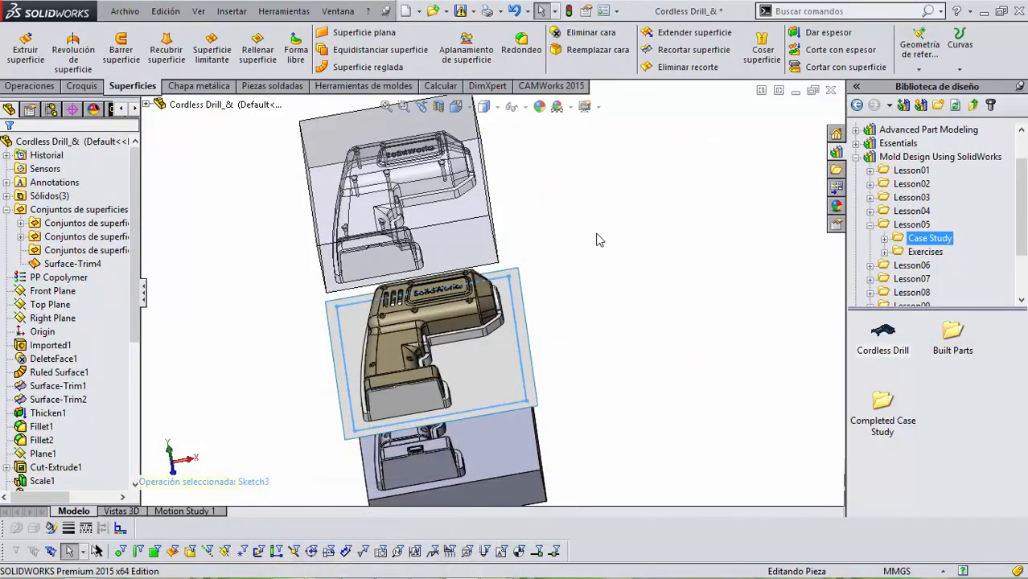
pyautogui.moveTo(298, 213); pyautogui.dragTo(296, 212, button='middle')
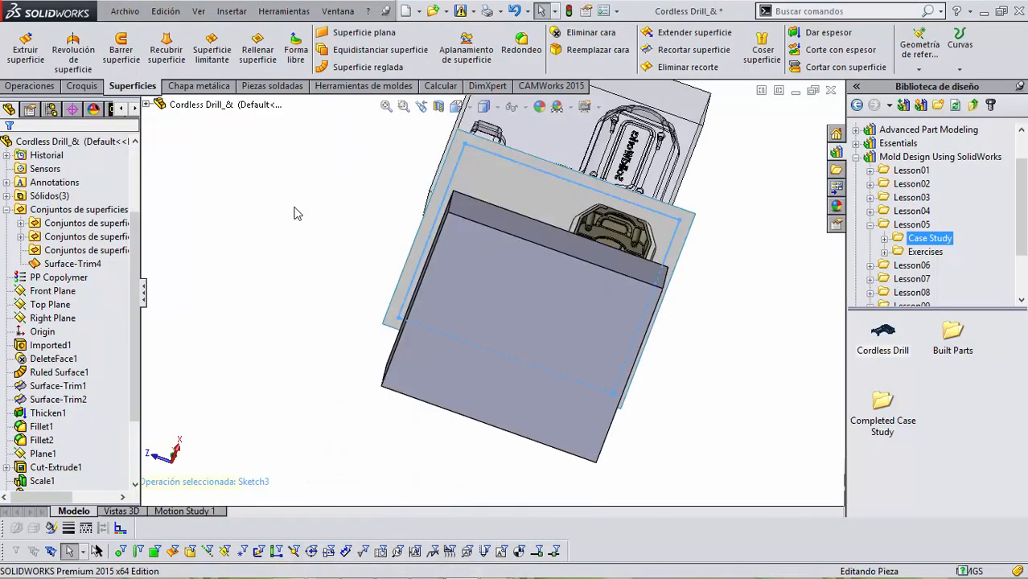
# Step: Return to the working drill part, start a tooling split on the planar surface, and sketch a center rectangle about 249 by 257 mm around the drill
pyautogui.hotkey('ctrl', 'Tab')
pyautogui.moveTo(473, 223); pyautogui.dragTo(676, 146, button='middle')
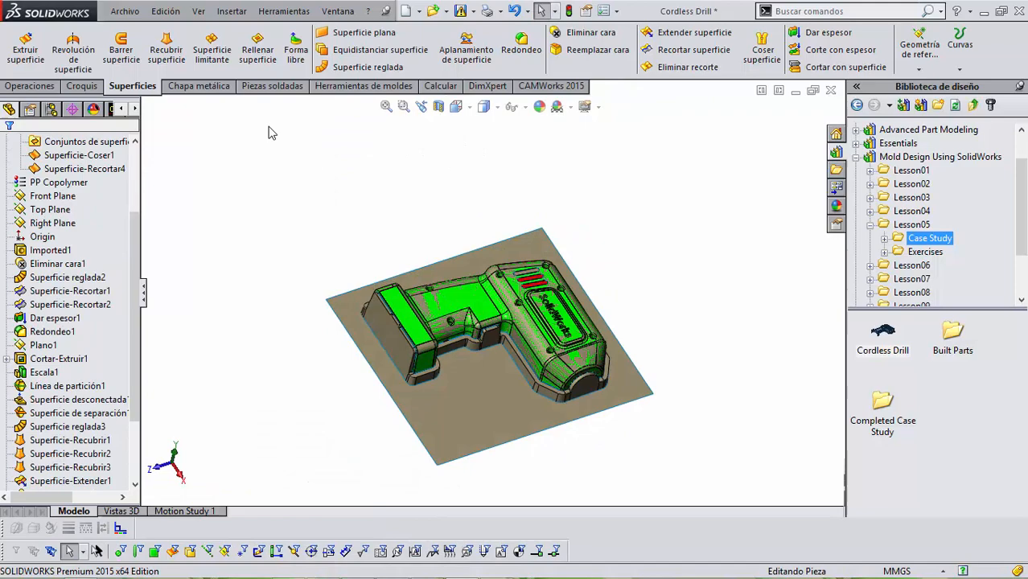
pyautogui.click(338, 86)
pyautogui.click(756, 50)
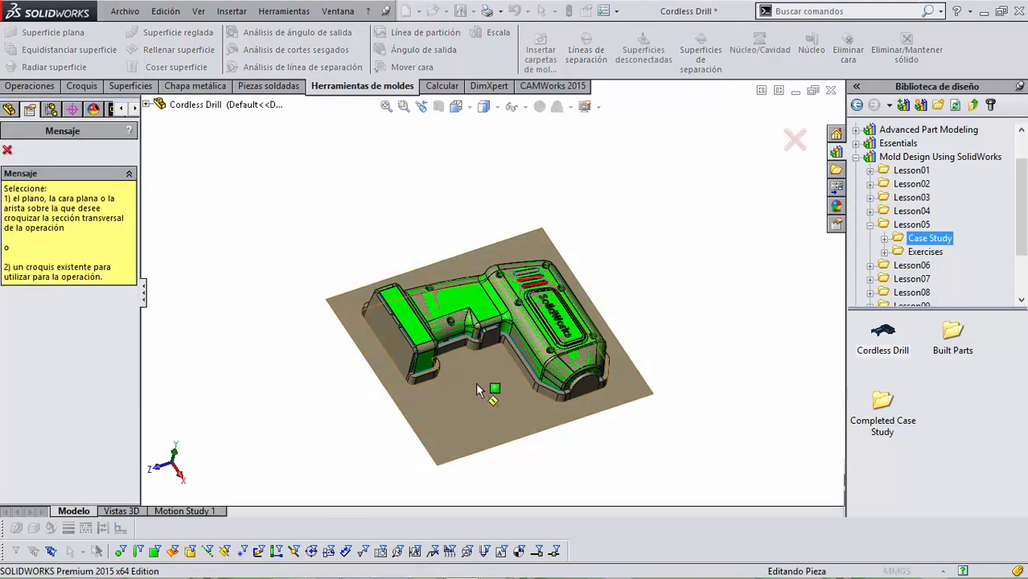
pyautogui.click(477, 390)
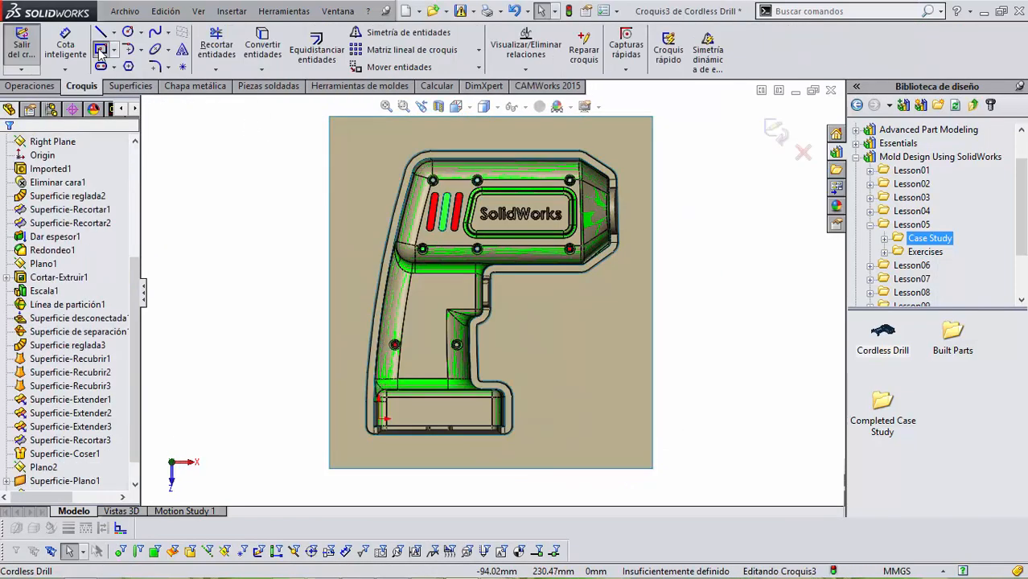
pyautogui.click(100, 51)
pyautogui.click(459, 287)
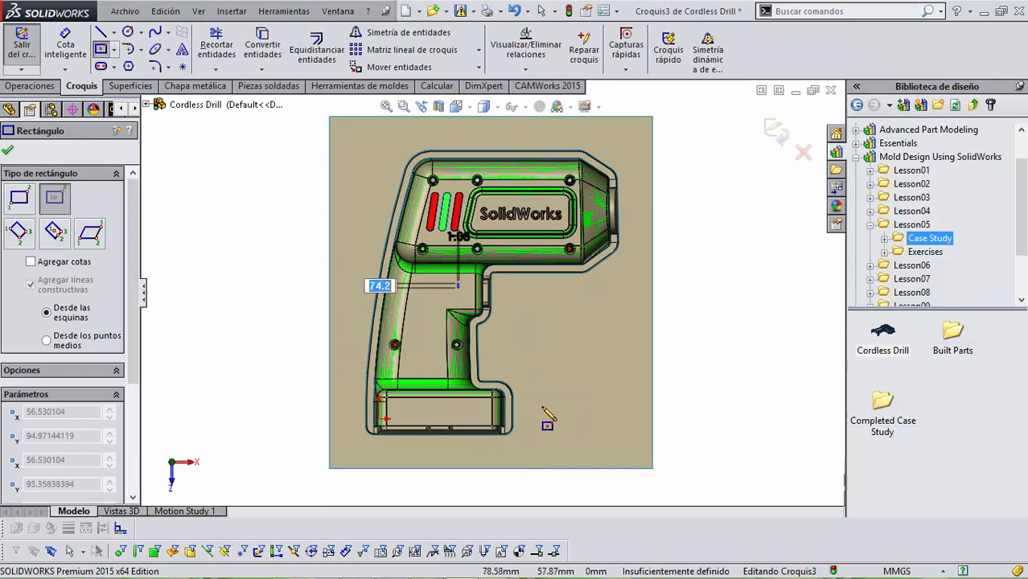
pyautogui.click(636, 468)
pyautogui.press('Escape')
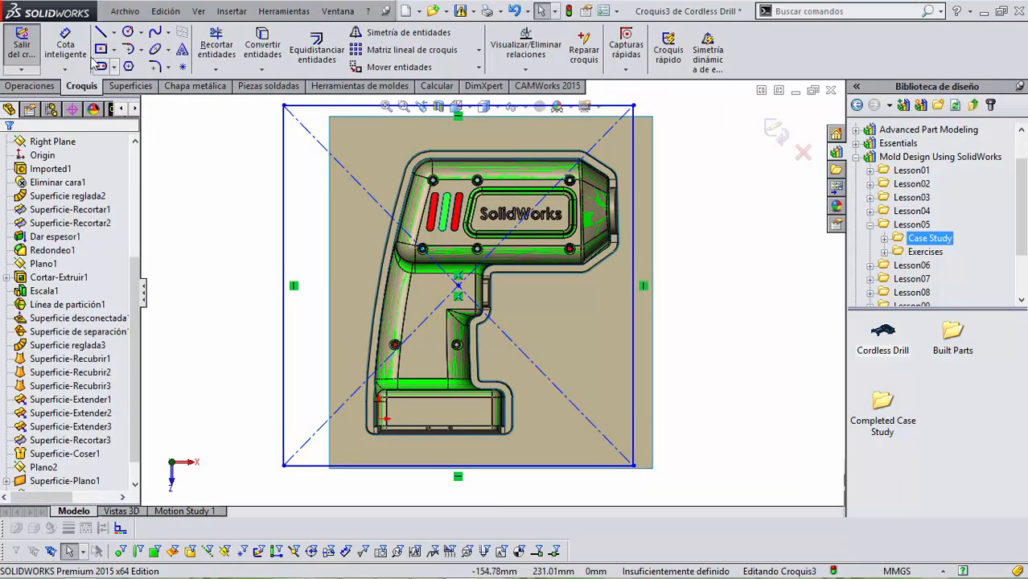
# Step: Dimension the rectangle's lower line 12.5 mm from the edge at the base of the drill handle
pyautogui.click(70, 47)
pyautogui.scroll(-3, 417, 434)
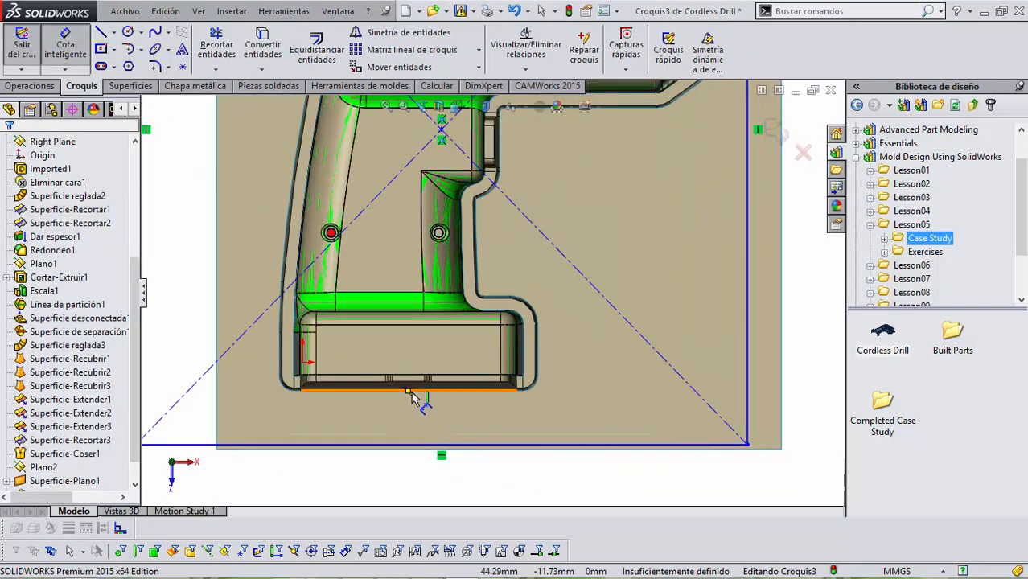
pyautogui.click(409, 394)
pyautogui.click(422, 447)
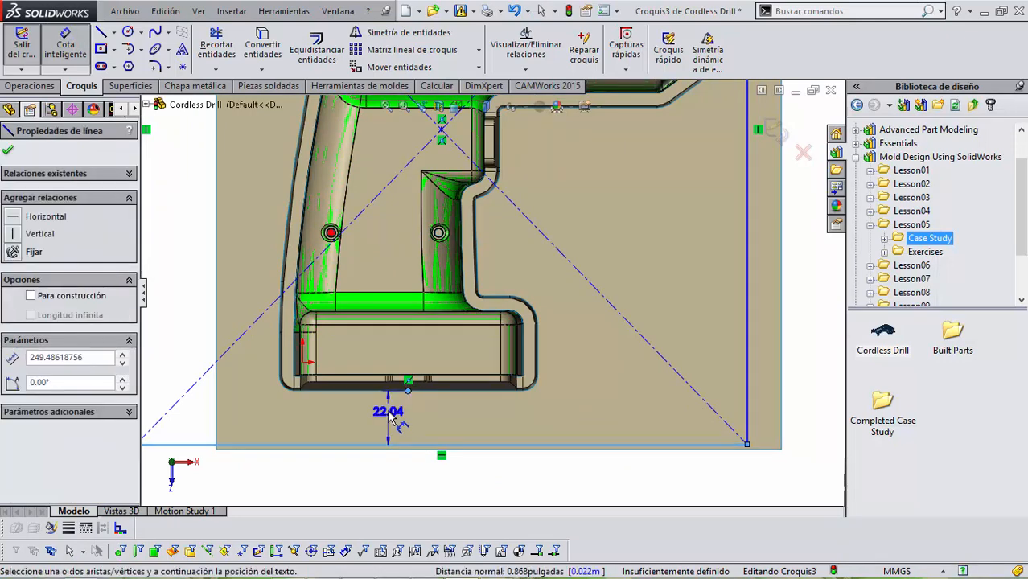
pyautogui.click(388, 418)
pyautogui.write('12.5')
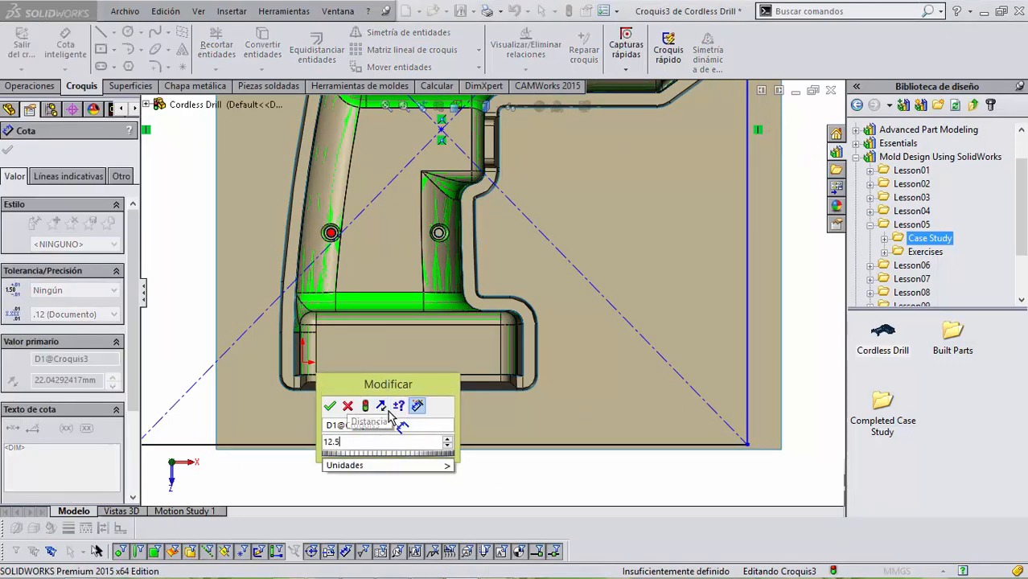
pyautogui.press('Return')
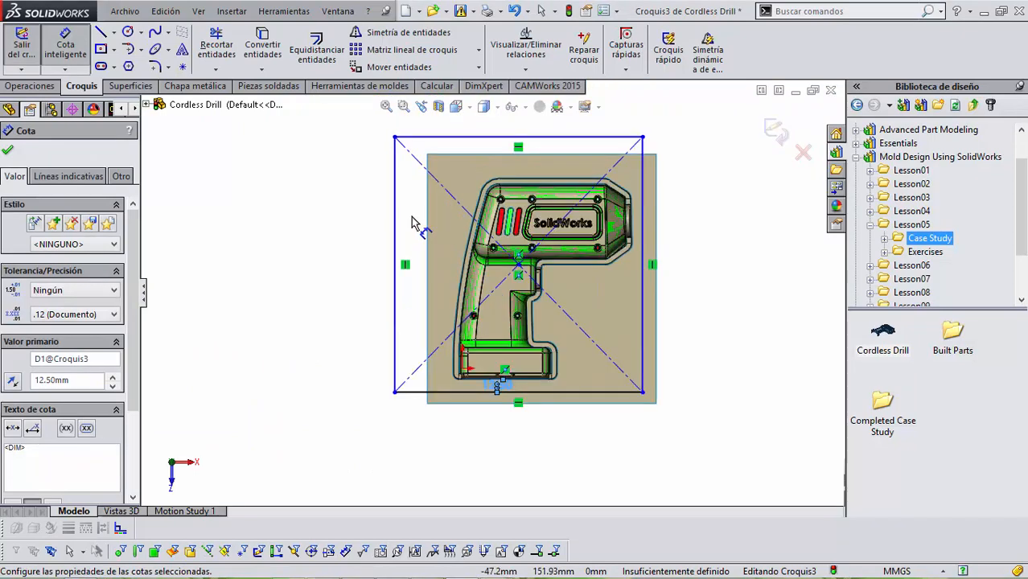
# Step: Dimension the rectangle's vertical line beside the drill nose 12.5 mm from the outline edge there
pyautogui.click(645, 239)
pyautogui.scroll(-8, 644, 238)
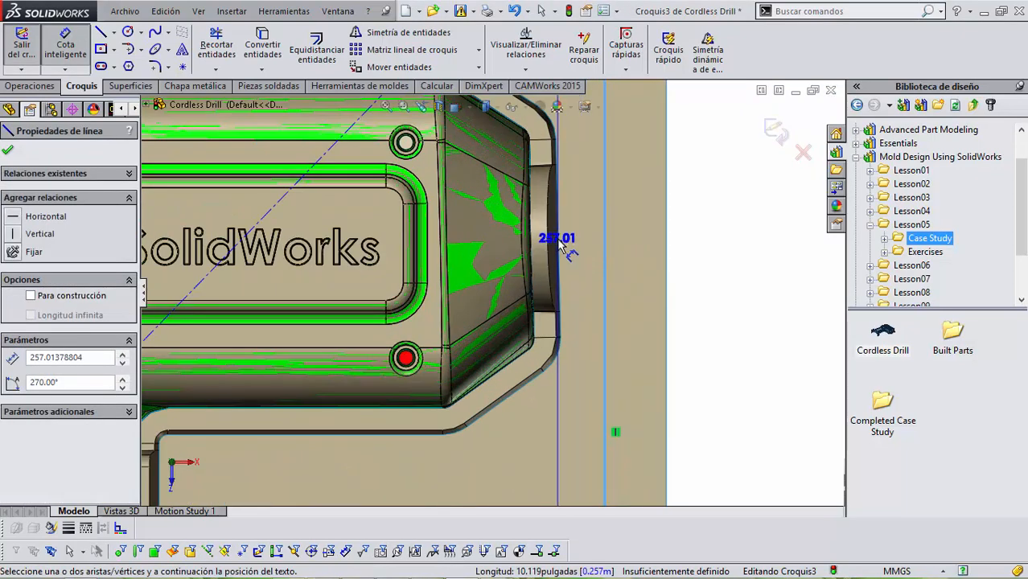
pyautogui.click(564, 236)
pyautogui.click(583, 234)
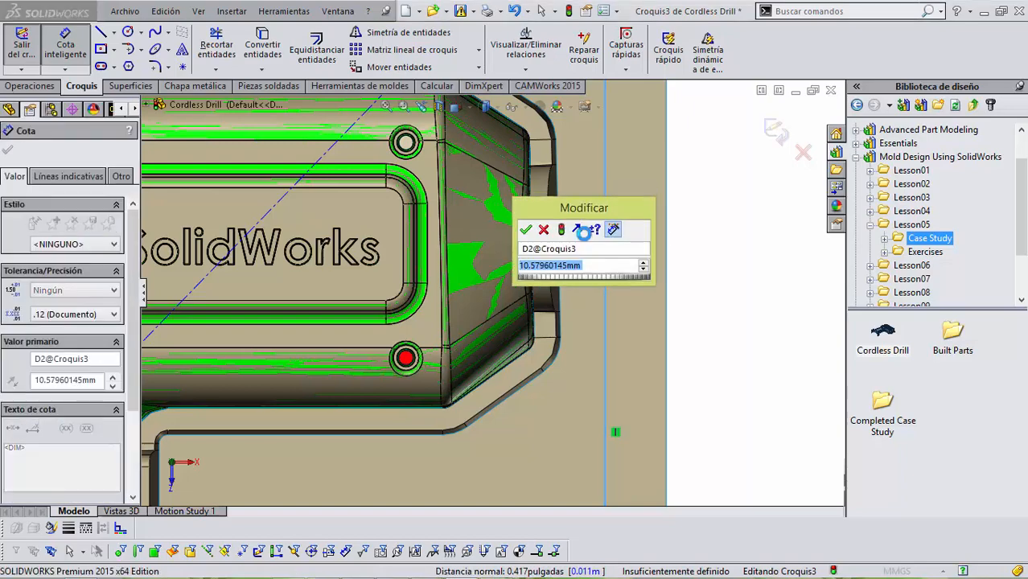
pyautogui.write('12.5')
pyautogui.press('Return')
# Step: Dimension the rectangle's upper line 12.5 mm from the outline edge above the drill body
pyautogui.scroll(5, 585, 233)
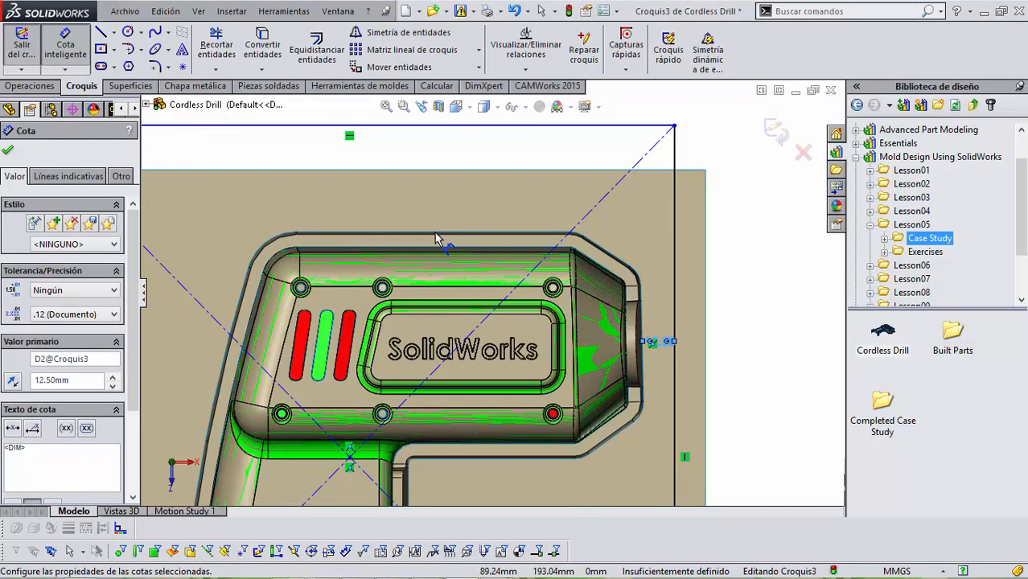
pyautogui.click(434, 235)
pyautogui.click(441, 128)
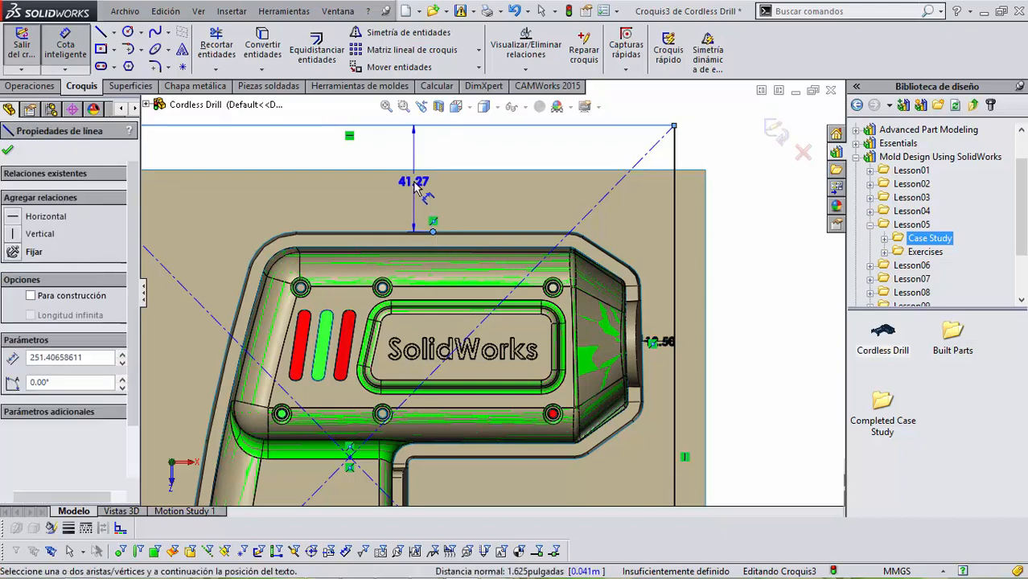
pyautogui.click(414, 187)
pyautogui.write('12.5')
pyautogui.press('Return')
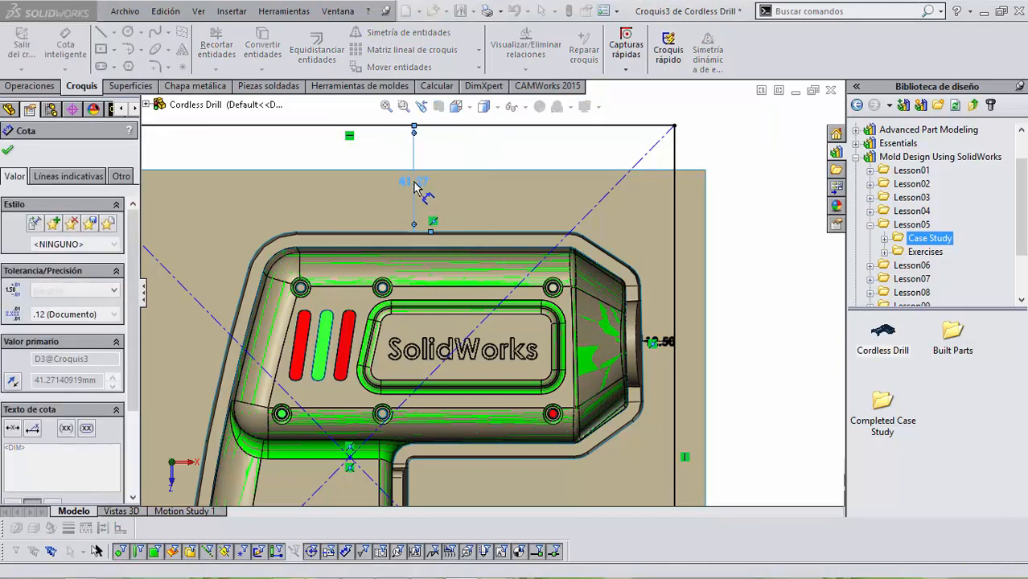
# Step: Dimension the rectangle's remaining vertical line 12.5 mm from the outline behind the handle base, and finish the sketch
pyautogui.scroll(2, 328, 315)
pyautogui.scroll(3, 328, 316)
pyautogui.scroll(-5, 463, 433)
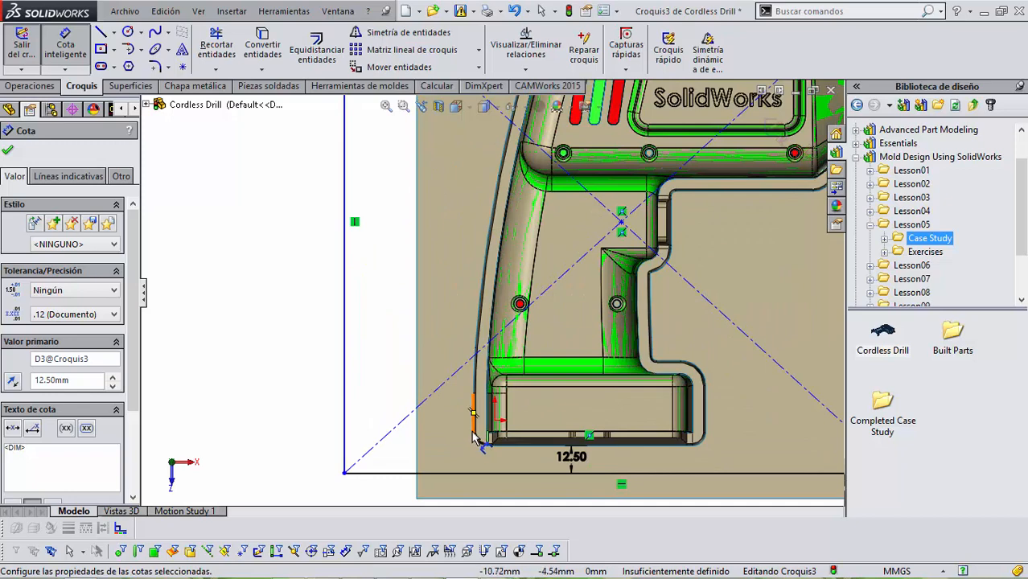
pyautogui.click(475, 435)
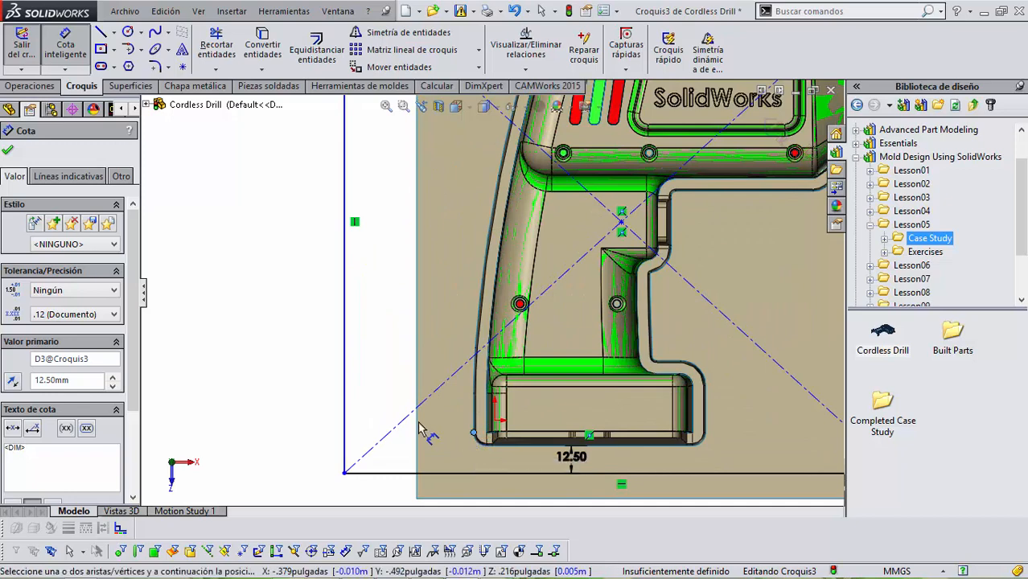
pyautogui.click(346, 416)
pyautogui.click(402, 356)
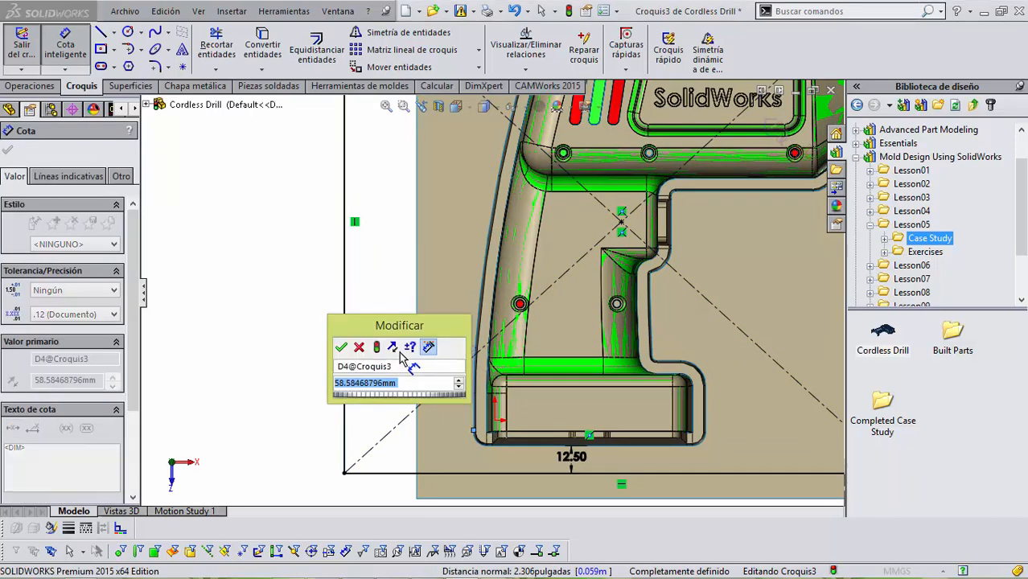
pyautogui.write('12.5')
pyautogui.press('Return')
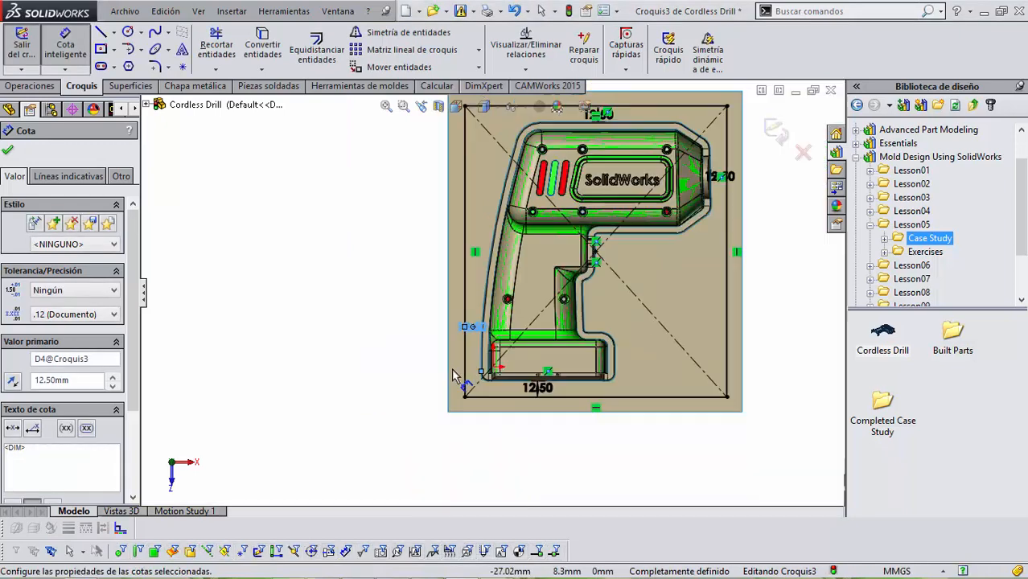
pyautogui.press('Escape')
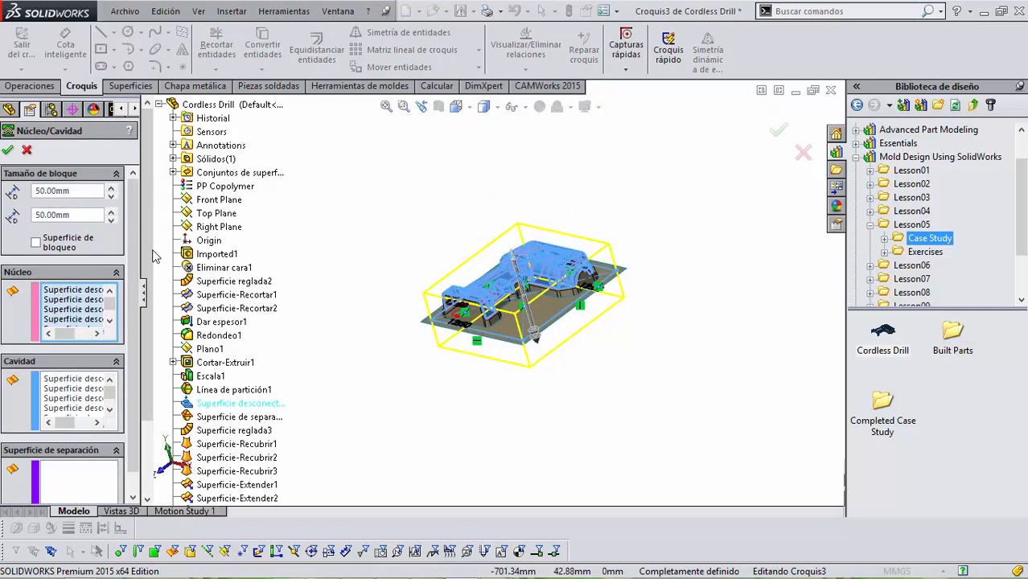
# Step: Look up the tooling block depths and surface selections for step 54 in the PDF manual, and return to SolidWorks
pyautogui.moveTo(427, 569)
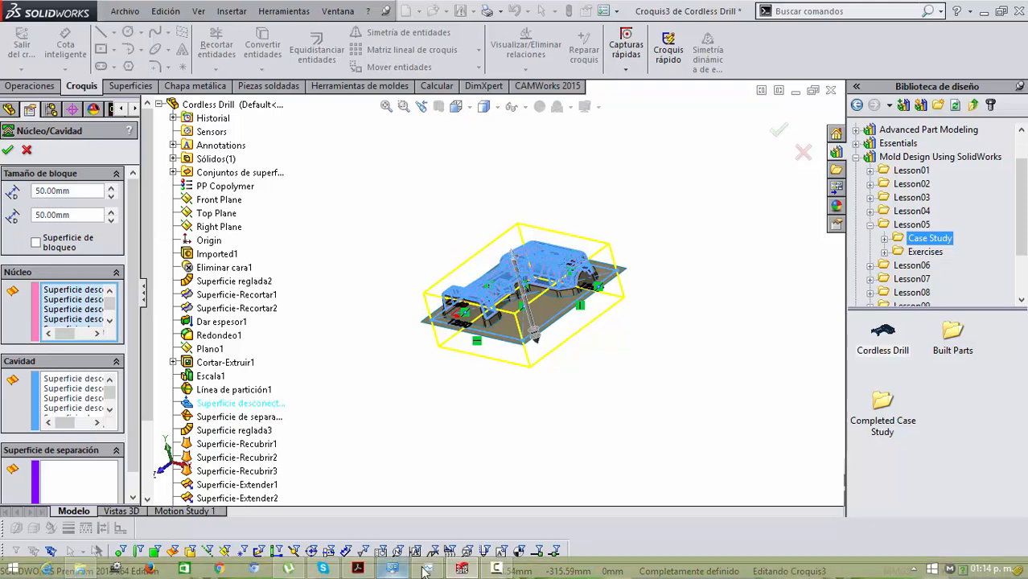
pyautogui.click(358, 569)
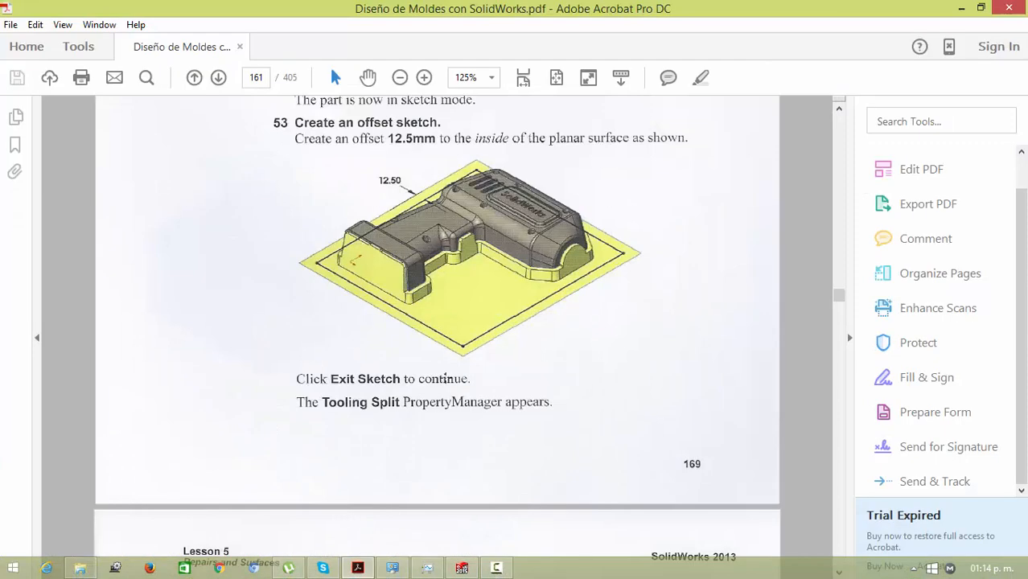
pyautogui.scroll(-5, 454, 374)
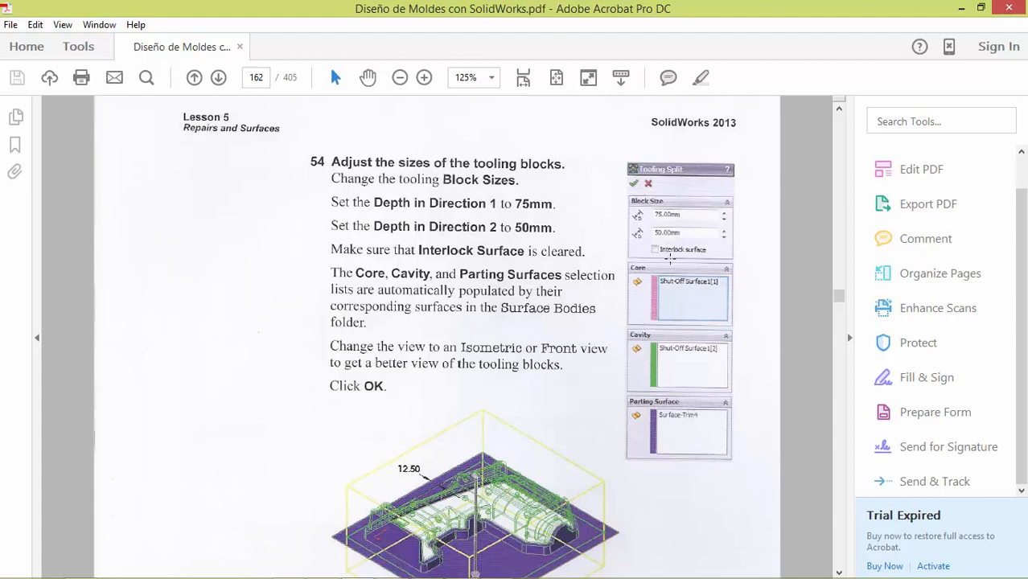
pyautogui.click(961, 11)
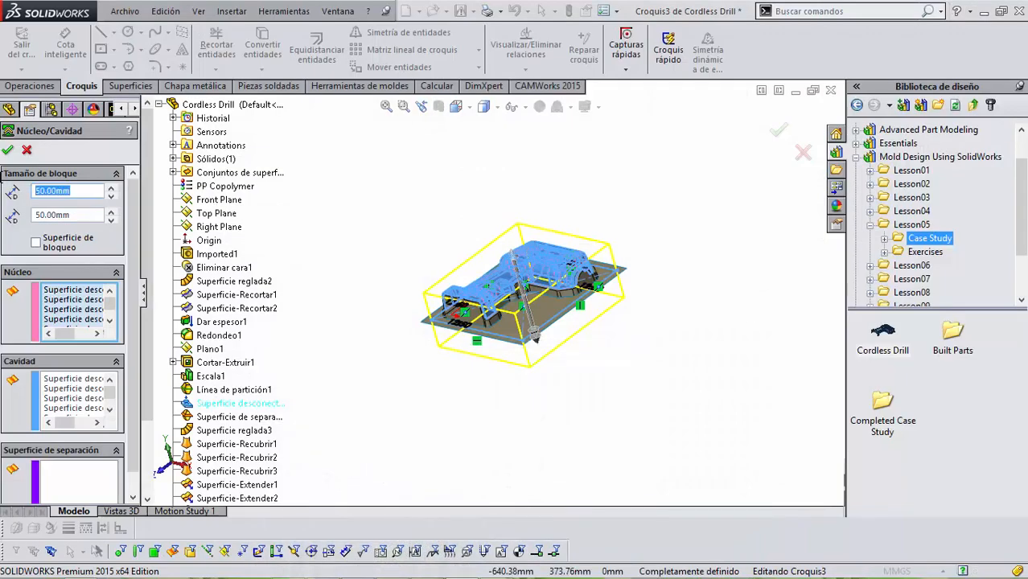
# Step: Set the first block depth to 75 mm and expand the surface bodies to find a candidate for the empty parting surface selection
pyautogui.click(96, 469)
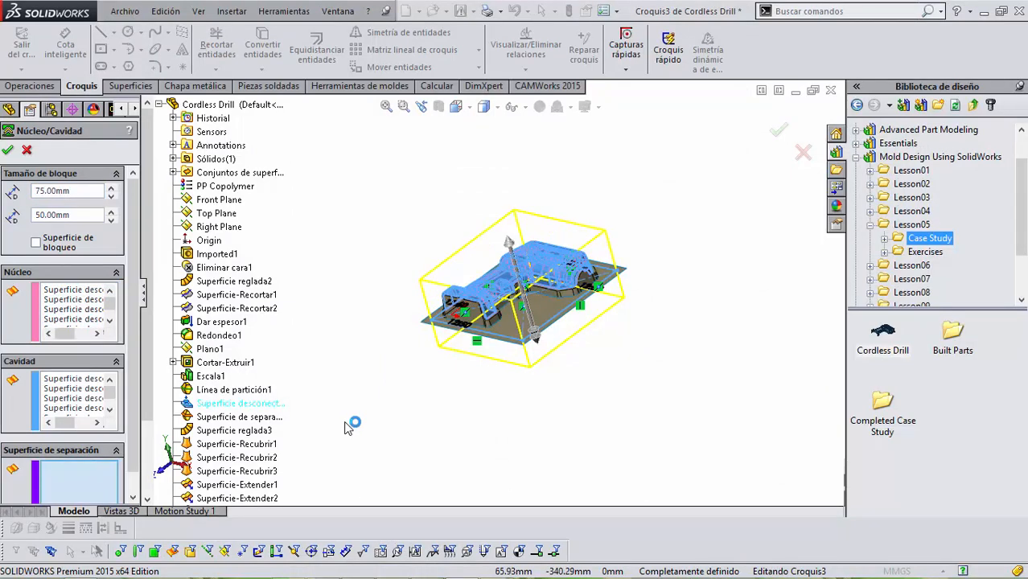
pyautogui.scroll(-3, 503, 361)
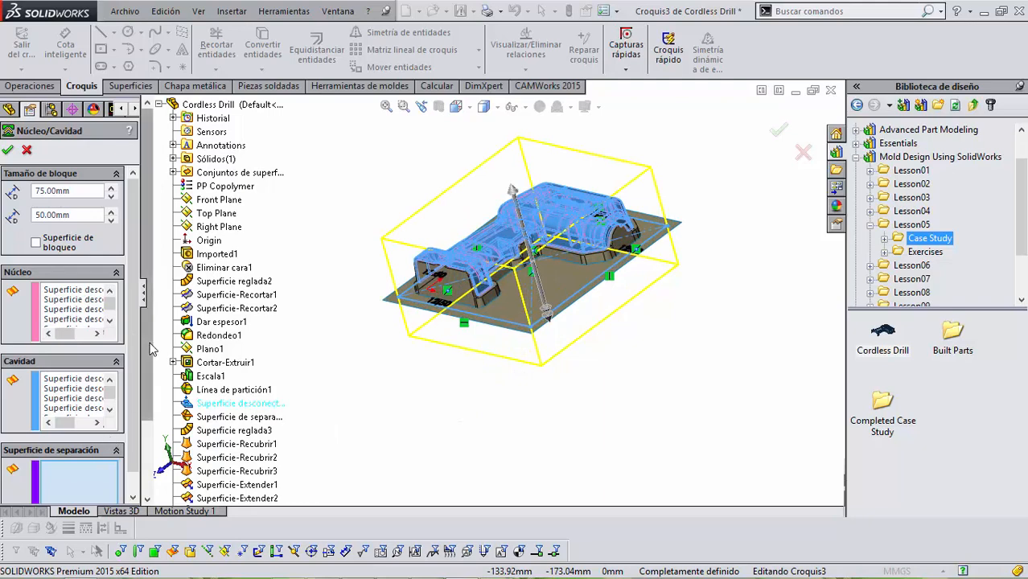
pyautogui.click(173, 172)
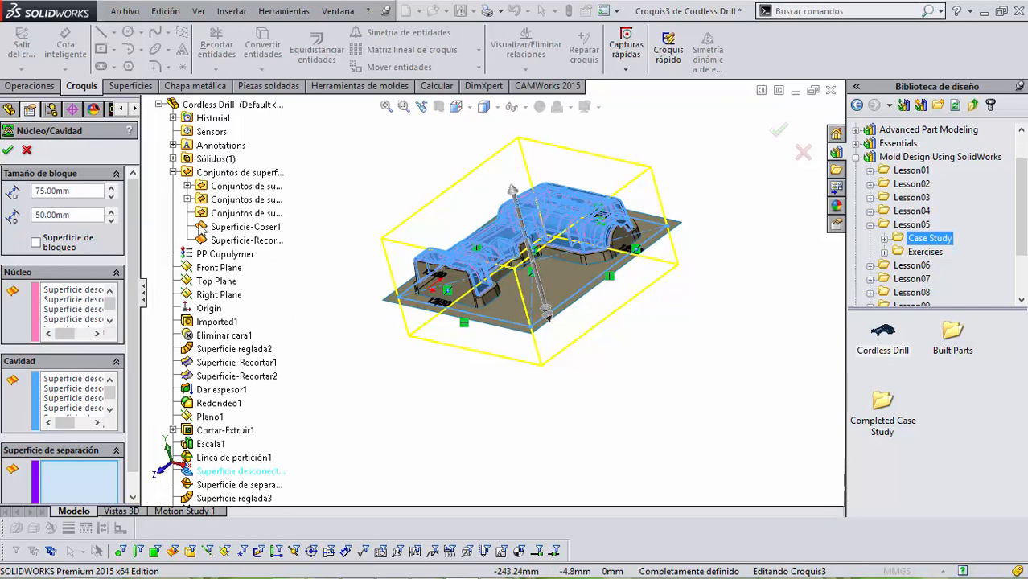
pyautogui.click(188, 200)
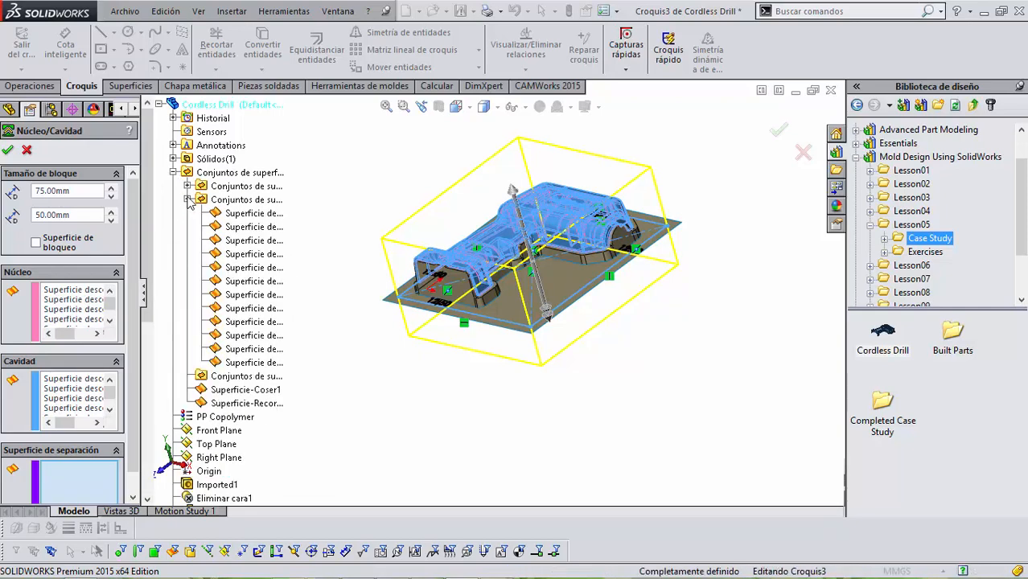
pyautogui.scroll(-10, 322, 387)
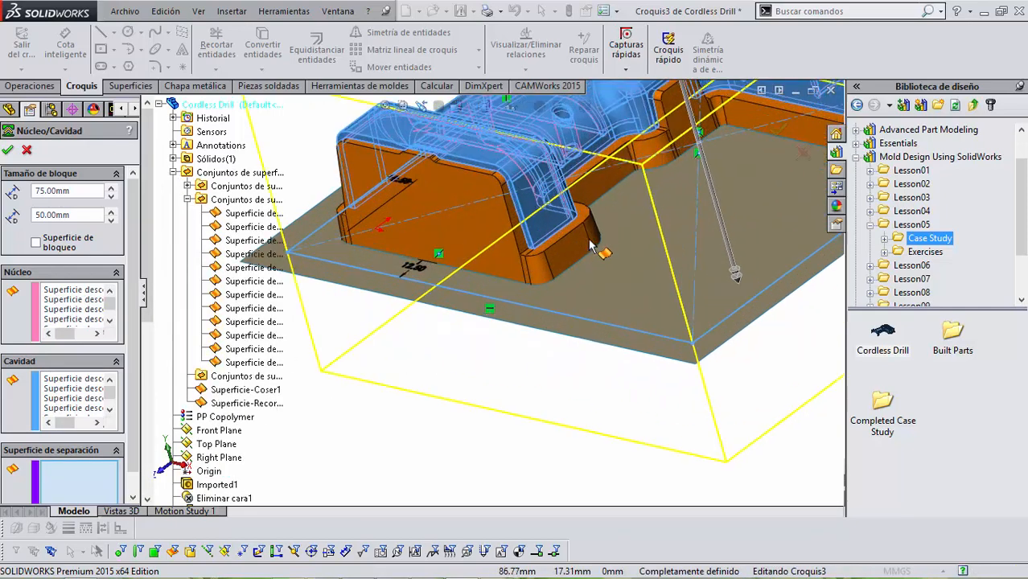
pyautogui.scroll(6, 590, 246)
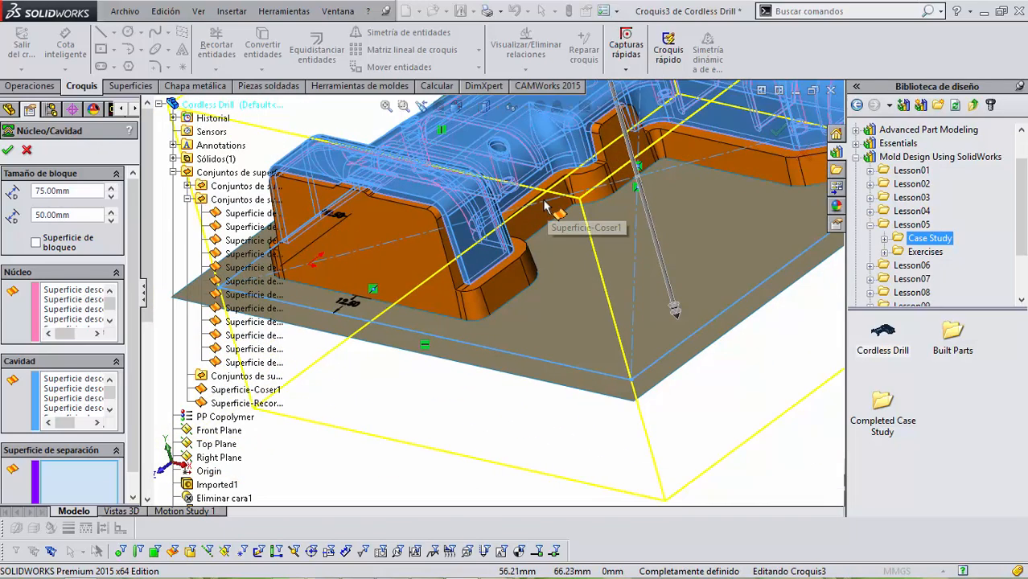
pyautogui.moveTo(524, 234); pyautogui.dragTo(537, 258, button='middle')
pyautogui.scroll(3, 528, 310)
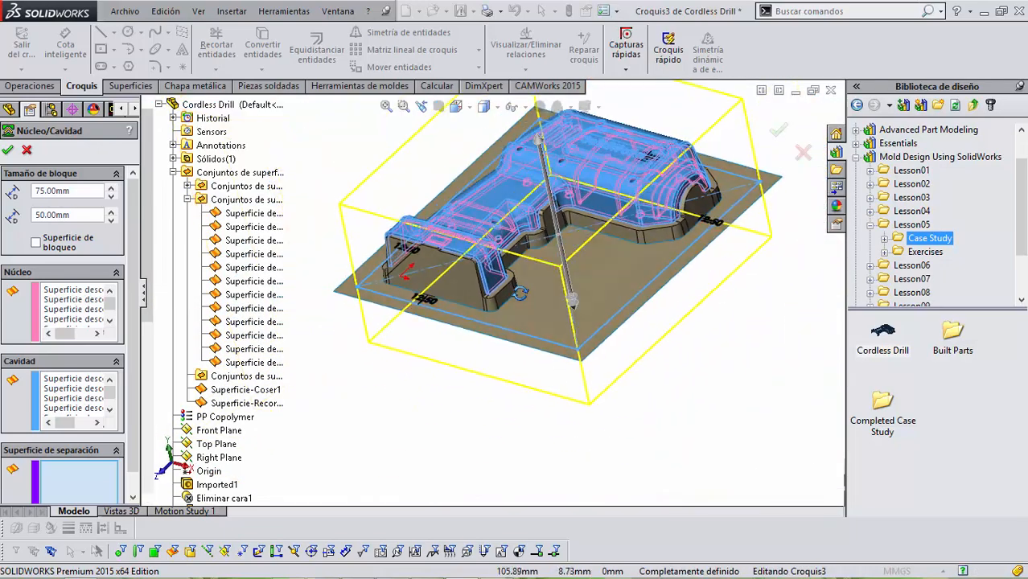
# Step: Widen the tooling split settings and examine the surfaces assigned to the core and cavity
pyautogui.moveTo(110, 305); pyautogui.dragTo(308, 335)
pyautogui.click(110, 406)
pyautogui.click(110, 290)
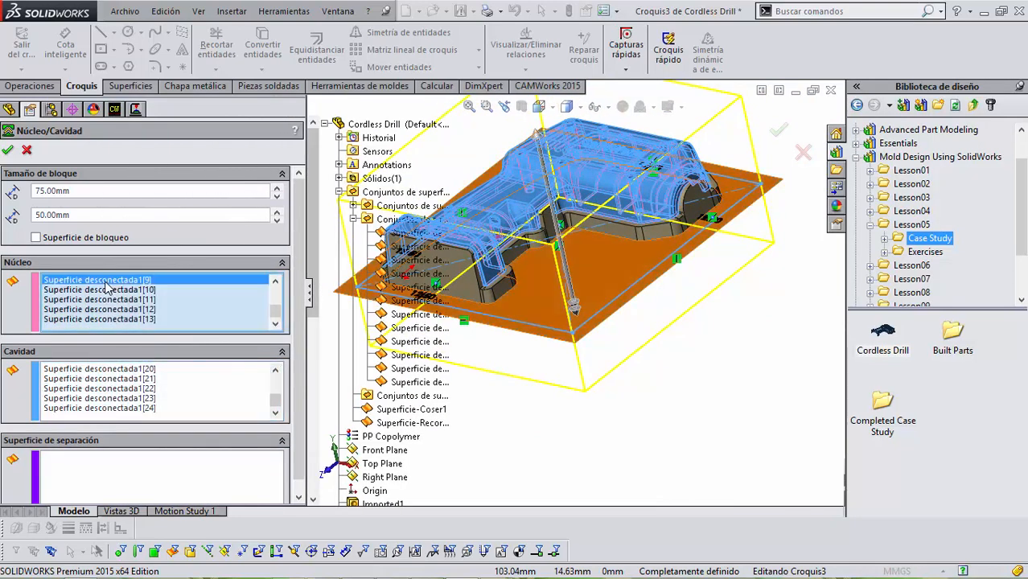
# Step: Try to create the tooling split with the knitted surface Superficie-Coser1 as the parting surface, and inspect the preview from another angle
pyautogui.click(136, 484)
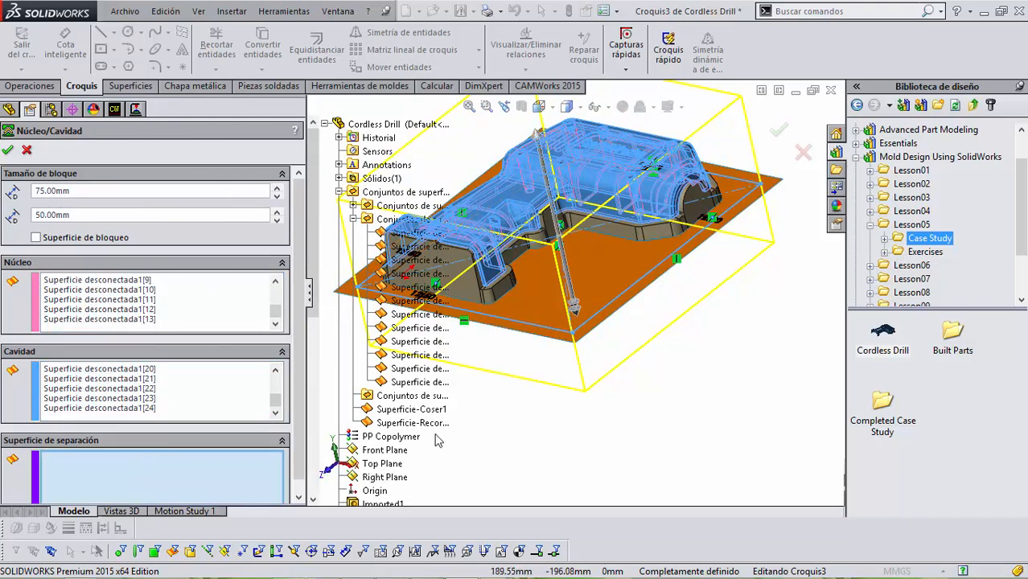
pyautogui.click(426, 412)
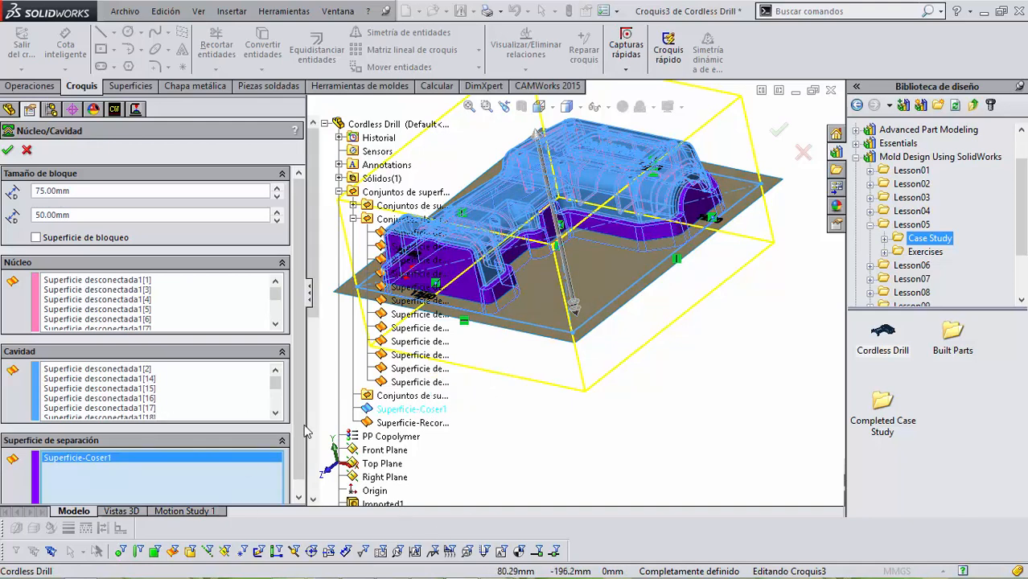
pyautogui.click(8, 150)
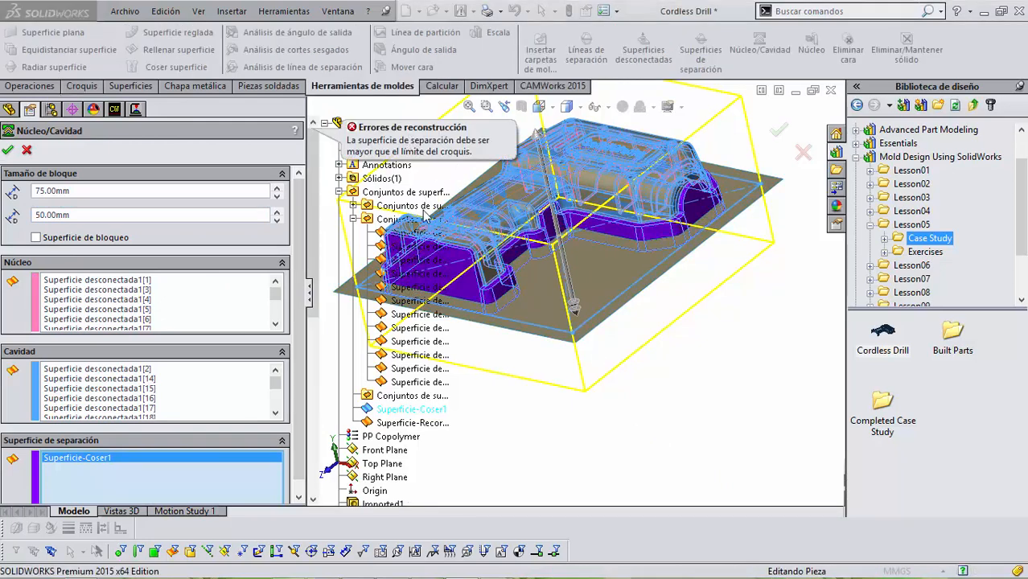
pyautogui.moveTo(486, 356)
pyautogui.mouseDown(button='middle')
pyautogui.moveTo(542, 482)
pyautogui.moveTo(531, 504)
pyautogui.moveTo(499, 315)
pyautogui.moveTo(500, 208)
pyautogui.mouseUp(button='middle')
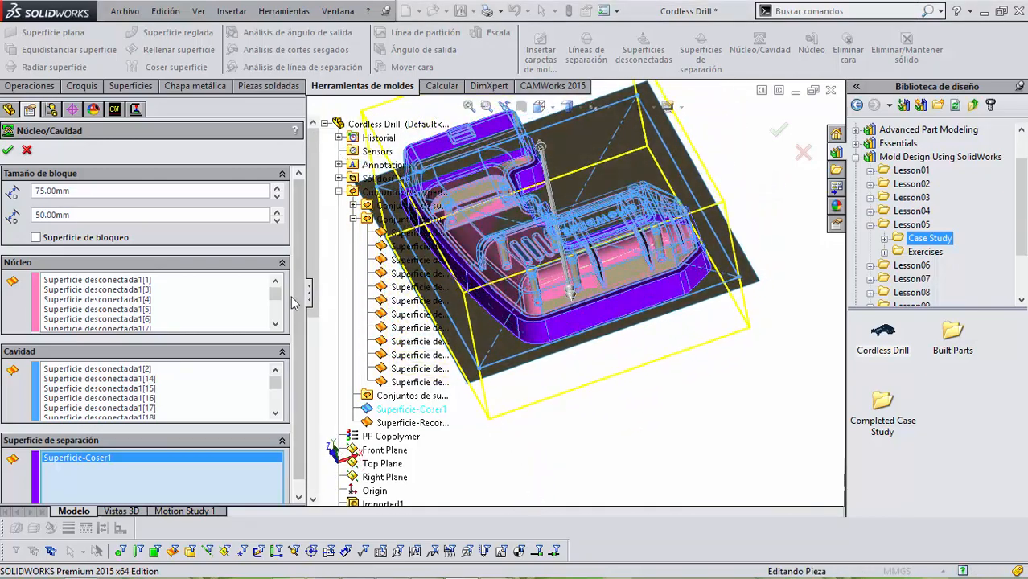
# Step: Cancel the tooling split, switch to the Cordless Drill_& part, and inspect its cavity and core surface folders and core shut-off surface
pyautogui.press('Escape')
pyautogui.scroll(4, 538, 342)
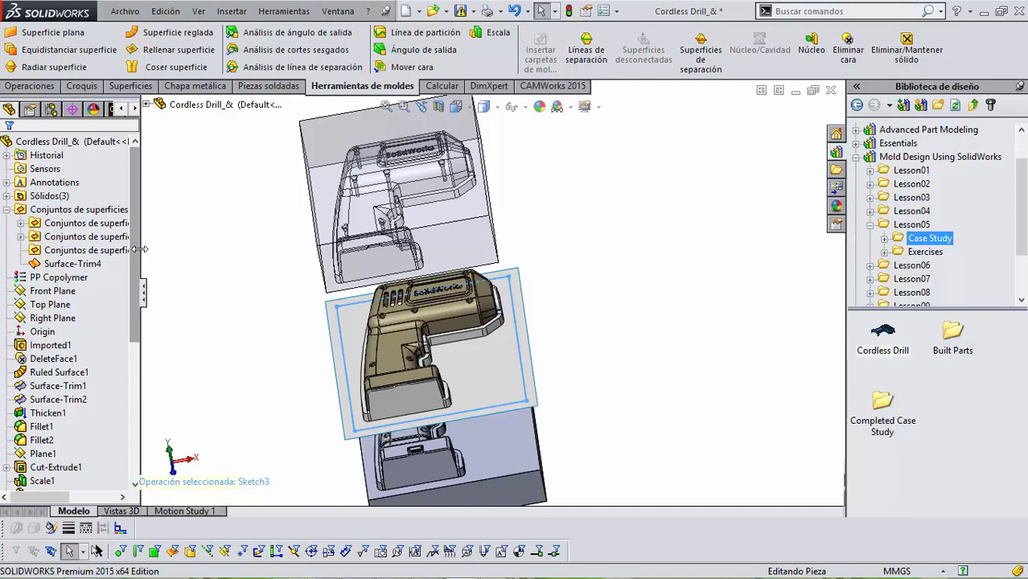
pyautogui.moveTo(140, 250); pyautogui.dragTo(295, 250)
pyautogui.click(20, 223)
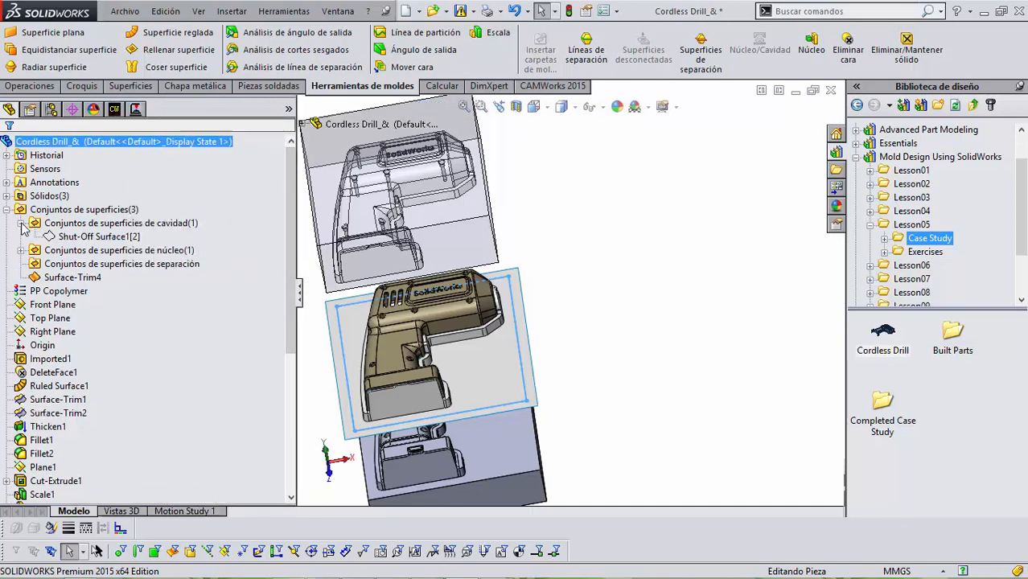
pyautogui.click(21, 250)
pyautogui.click(90, 264)
pyautogui.moveTo(438, 327); pyautogui.dragTo(473, 327, button='middle')
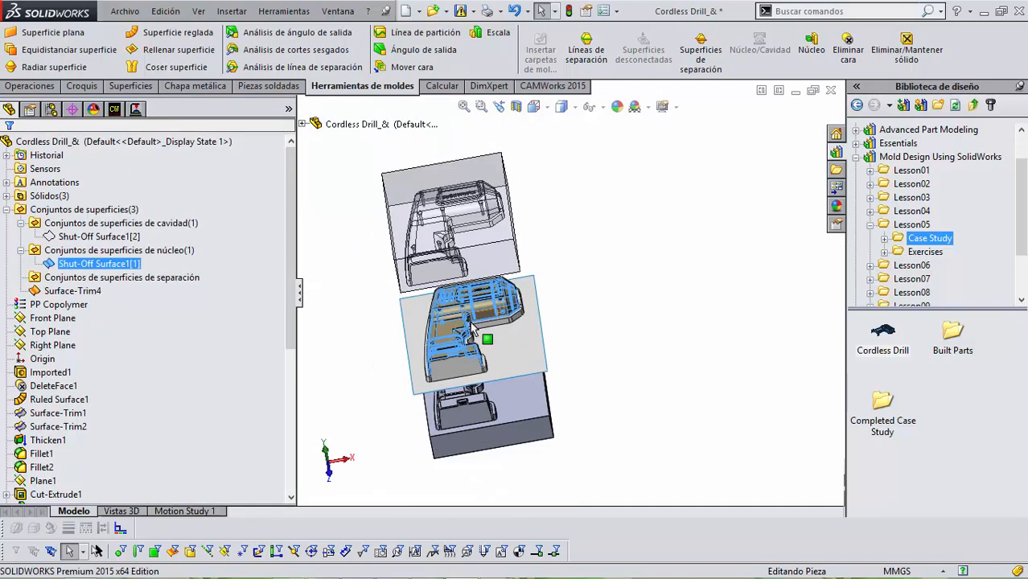
# Step: Roll Cordless Drill_& back to before Tooling Split1 and show its cavity and core shut-off surfaces
pyautogui.scroll(-6, 166, 465)
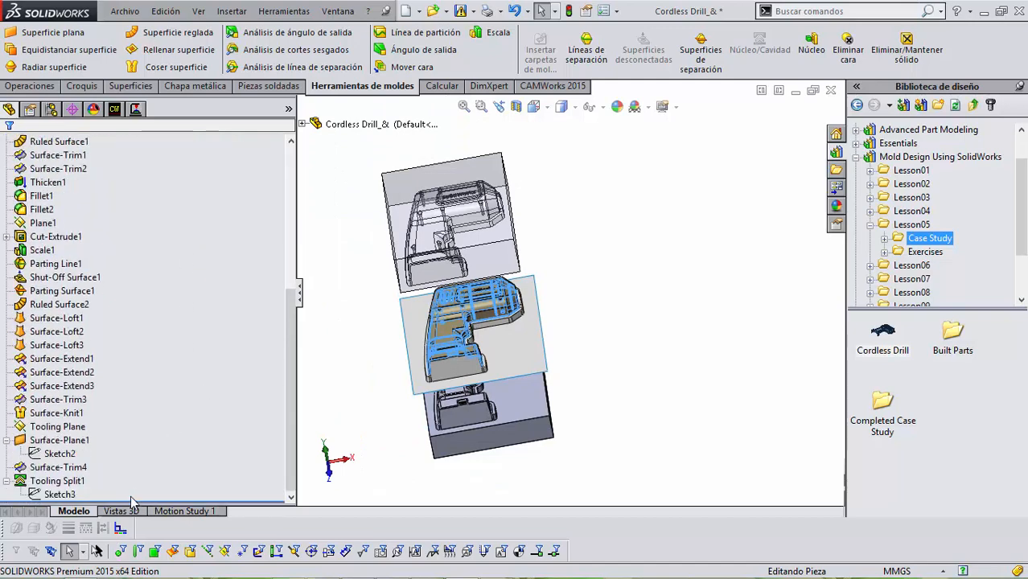
pyautogui.moveTo(132, 501); pyautogui.dragTo(144, 456)
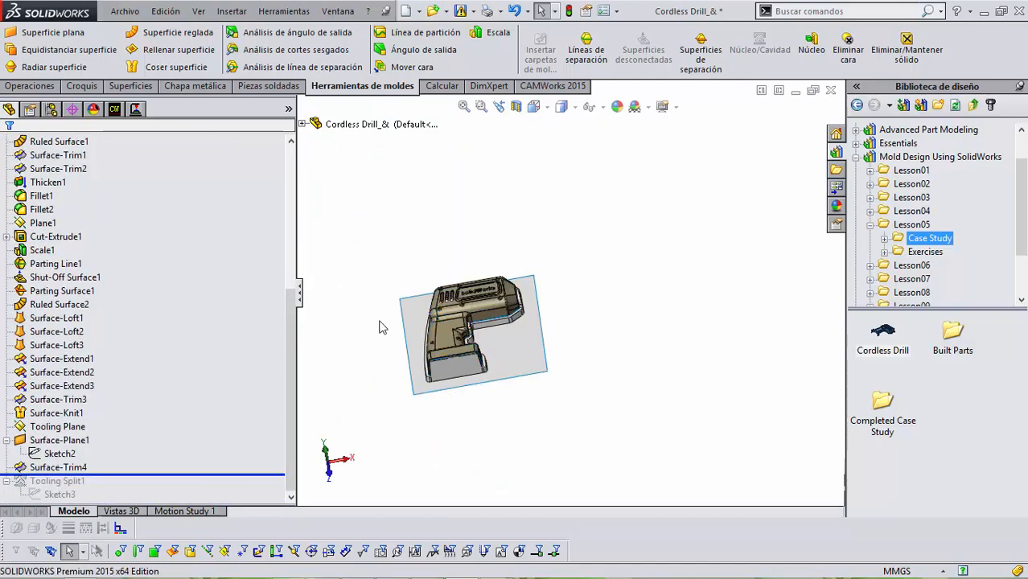
pyautogui.scroll(6, 77, 193)
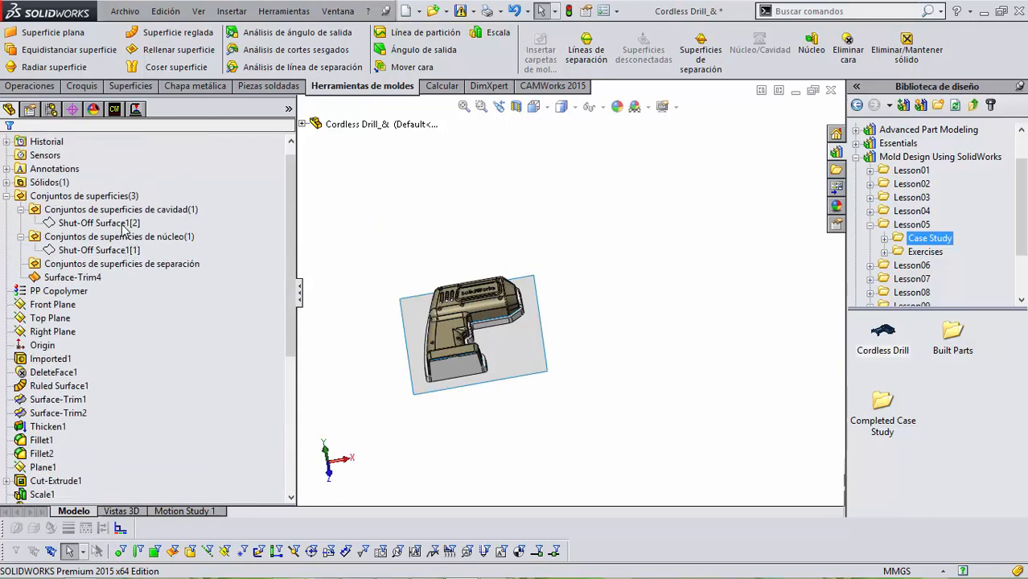
pyautogui.click(122, 225)
pyautogui.rightClick(123, 225)
pyautogui.click(142, 201)
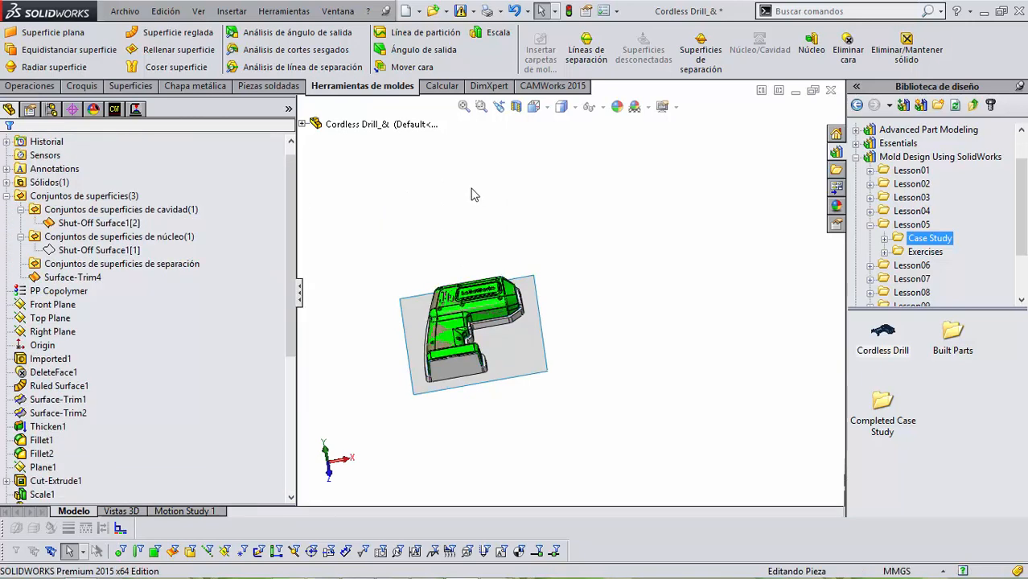
pyautogui.click(103, 250)
pyautogui.rightClick(103, 249)
pyautogui.click(122, 220)
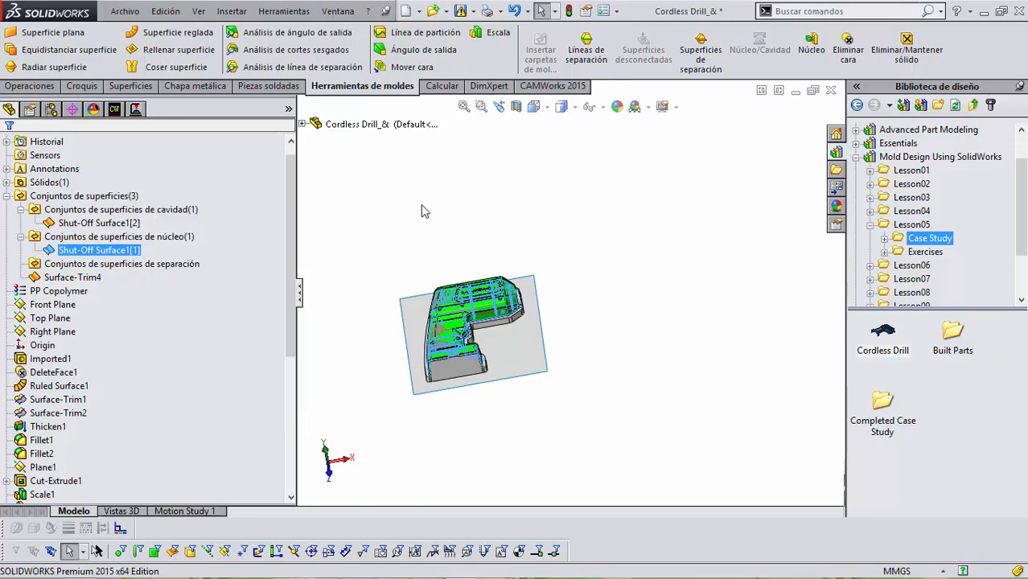
# Step: Examine the Surface-Trim4 body from below, and roll the part forward past Tooling Split1
pyautogui.click(423, 206)
pyautogui.click(87, 279)
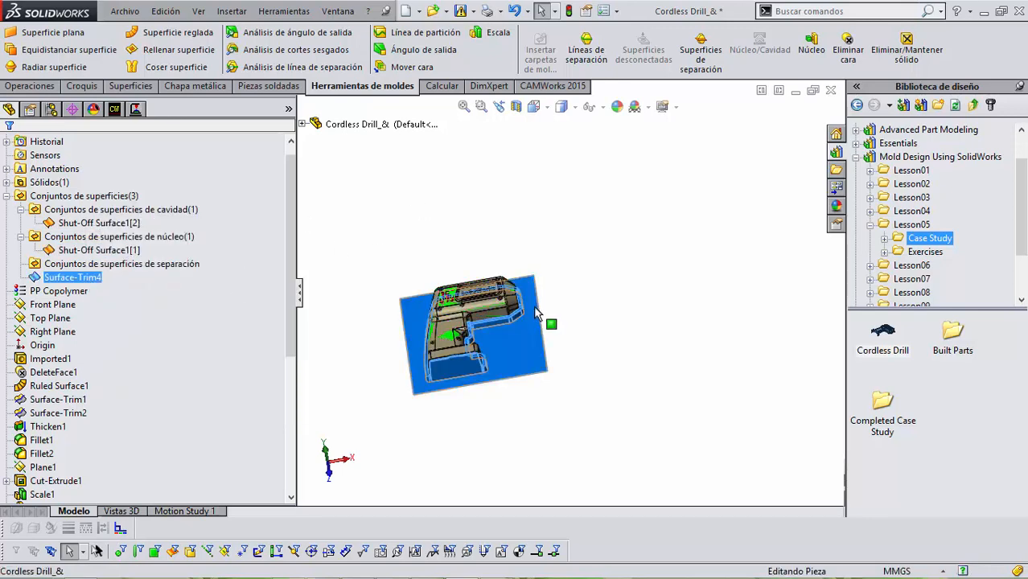
pyautogui.moveTo(535, 306); pyautogui.dragTo(404, 259, button='middle')
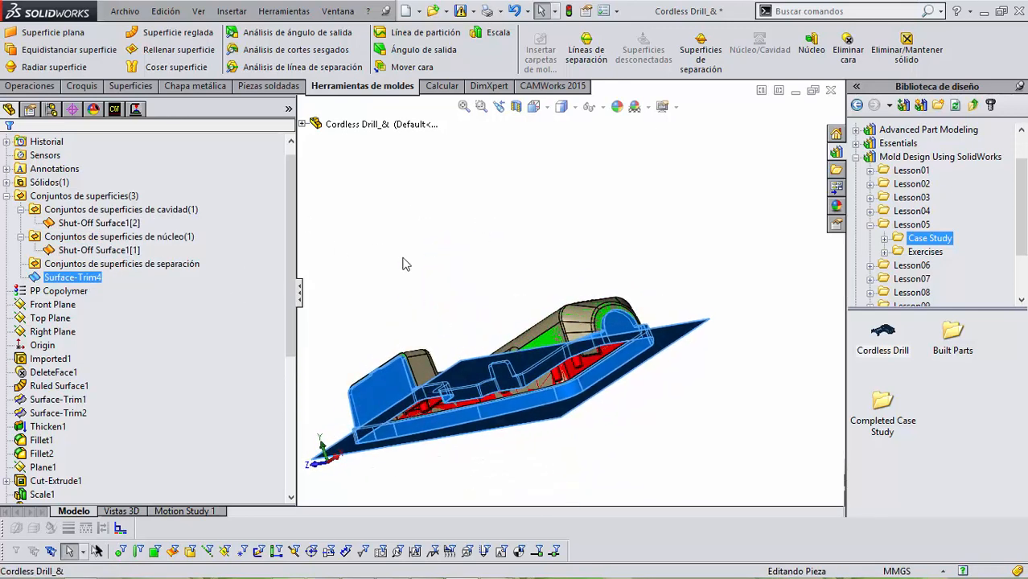
pyautogui.click(404, 260)
pyautogui.scroll(-6, 167, 347)
pyautogui.moveTo(123, 476); pyautogui.dragTo(120, 500)
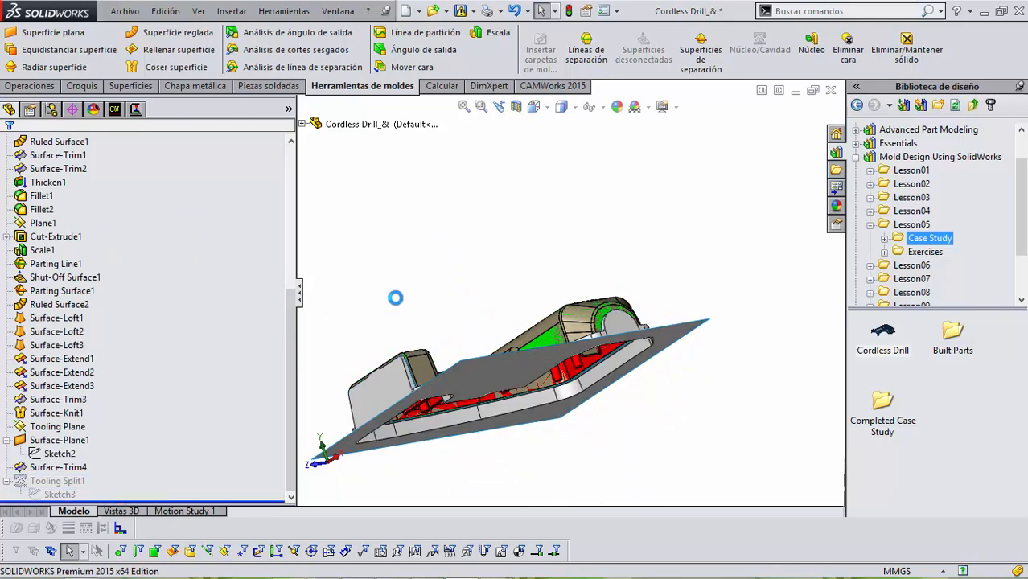
pyautogui.scroll(4, 487, 310)
pyautogui.moveTo(487, 308)
pyautogui.mouseDown(button='middle')
pyautogui.moveTo(512, 283)
pyautogui.moveTo(501, 312)
pyautogui.mouseUp(button='middle')
# Step: Review the core, cavity and parting surface selections in the definition of Tooling Split1
pyautogui.rightClick(78, 482)
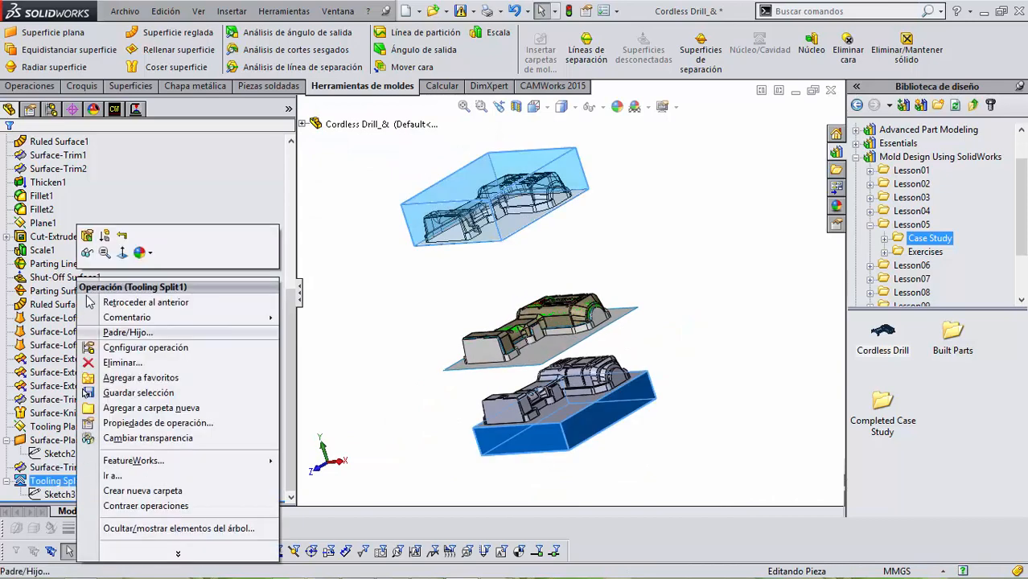
pyautogui.click(103, 239)
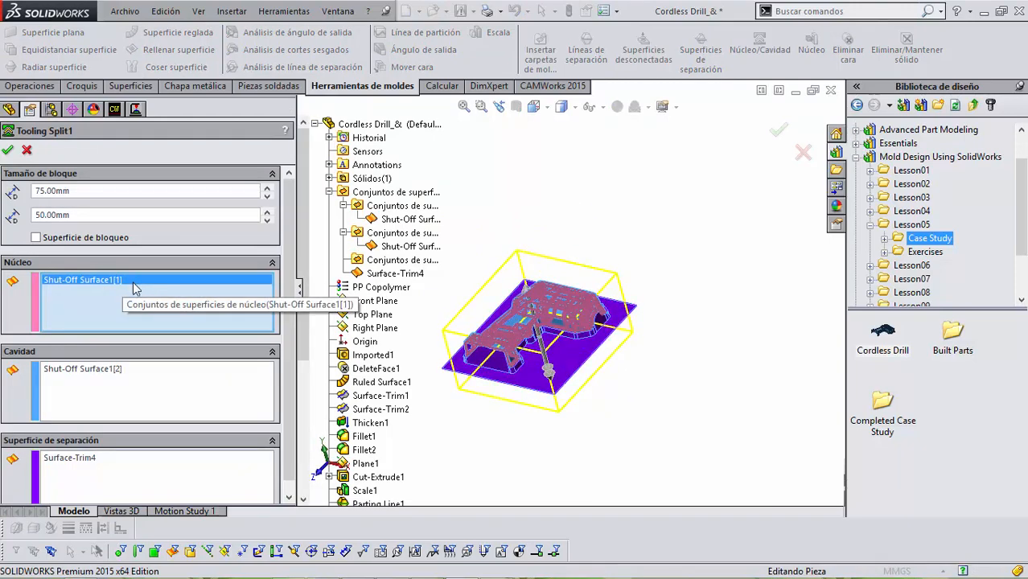
pyautogui.click(94, 374)
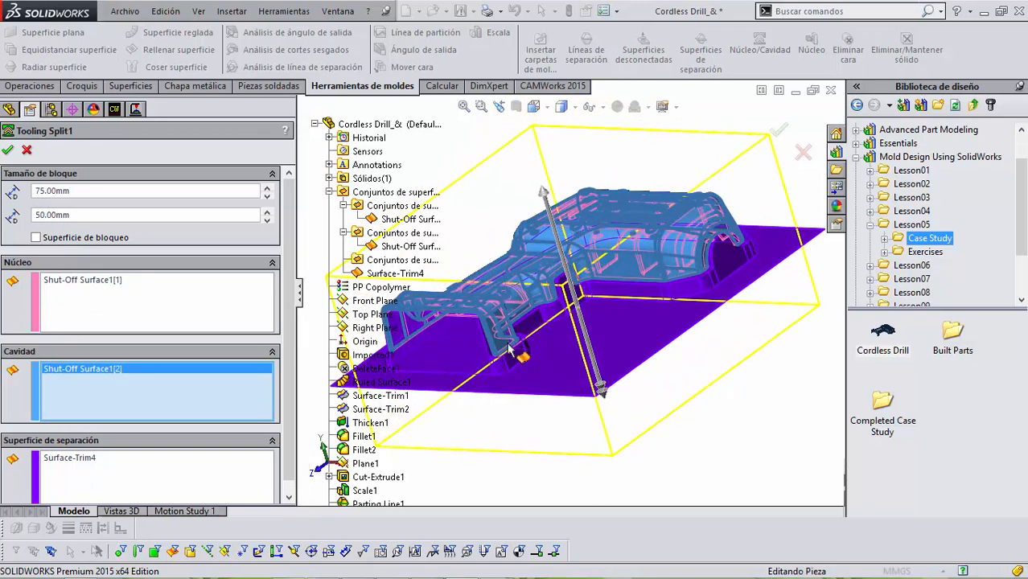
pyautogui.click(84, 464)
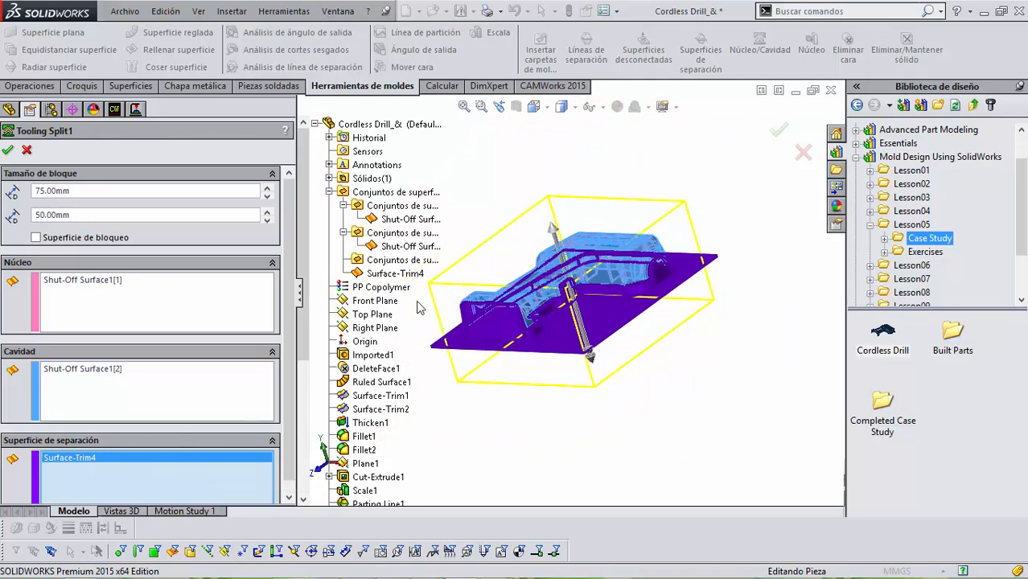
pyautogui.click(779, 131)
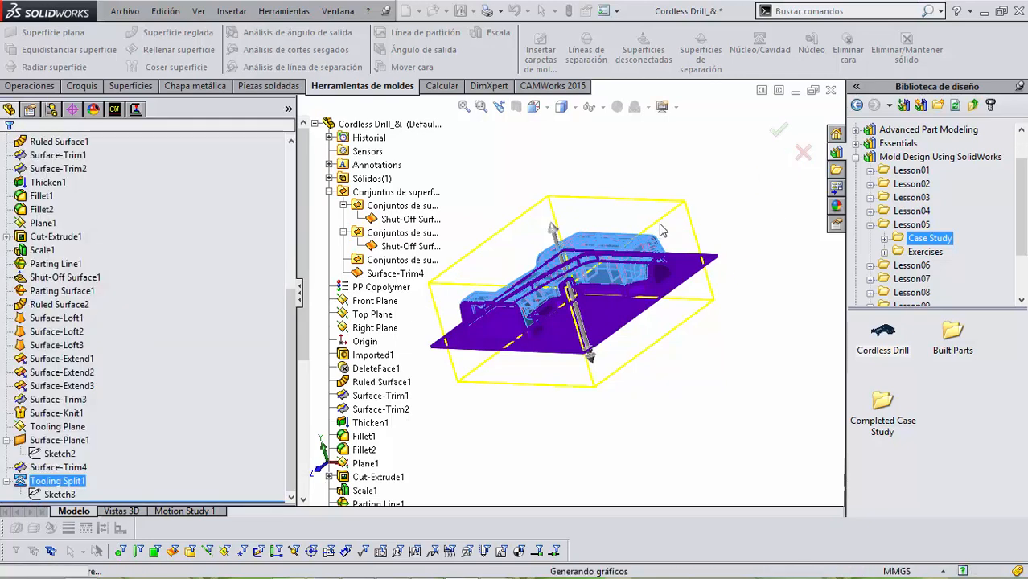
# Step: Switch to the Cordless Drill part and inspect its Superficie-Recortar4 surface from several angles
pyautogui.hotkey('ctrl', 'Tab')
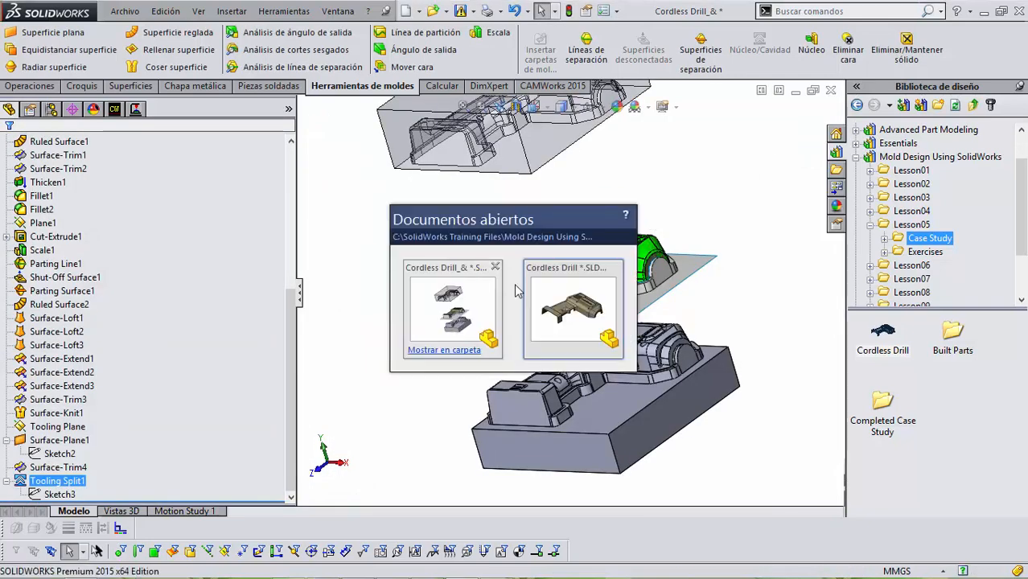
pyautogui.click(540, 305)
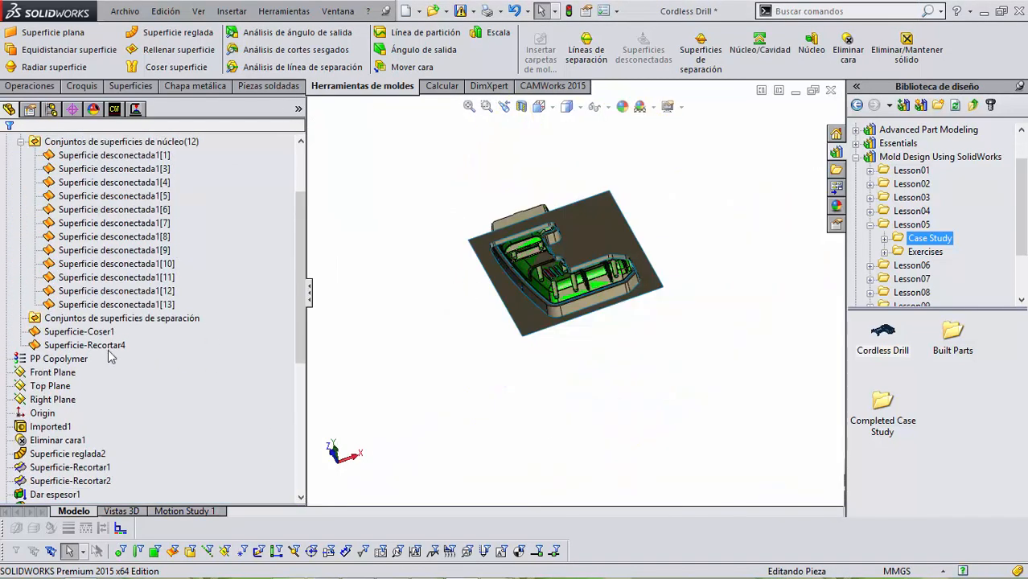
pyautogui.click(105, 347)
pyautogui.moveTo(463, 271); pyautogui.dragTo(604, 409, button='middle')
pyautogui.scroll(-4, 512, 260)
pyautogui.scroll(-5, 531, 281)
pyautogui.scroll(4, 557, 319)
pyautogui.scroll(2, 647, 299)
pyautogui.scroll(-4, 646, 301)
pyautogui.scroll(4, 632, 385)
# Step: Return to Cordless Drill_&, roll back to before Tooling Split1, and review the surfaces removed by Surface-Trim4
pyautogui.click(331, 16)
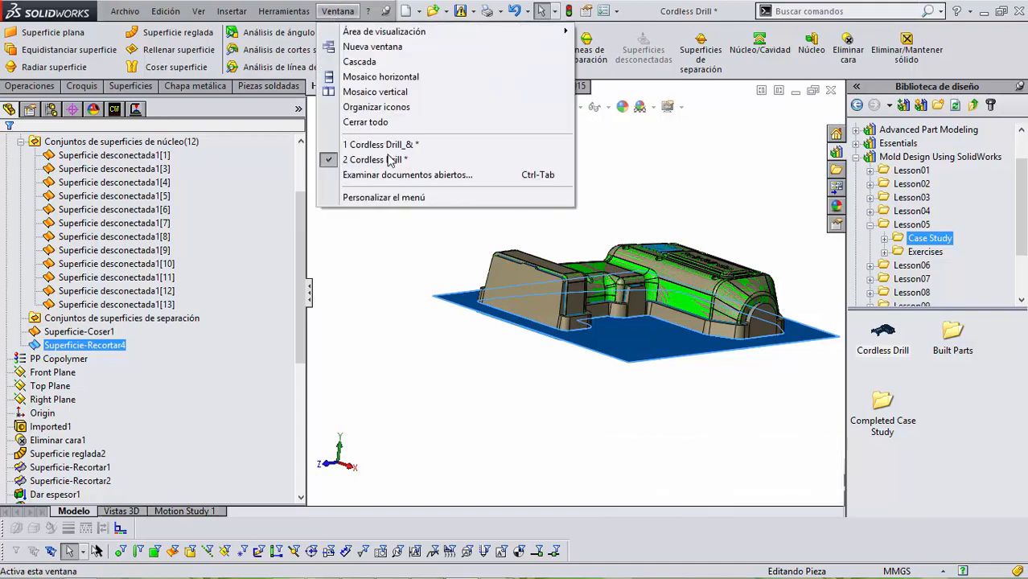
pyautogui.click(362, 140)
pyautogui.scroll(-2, 192, 420)
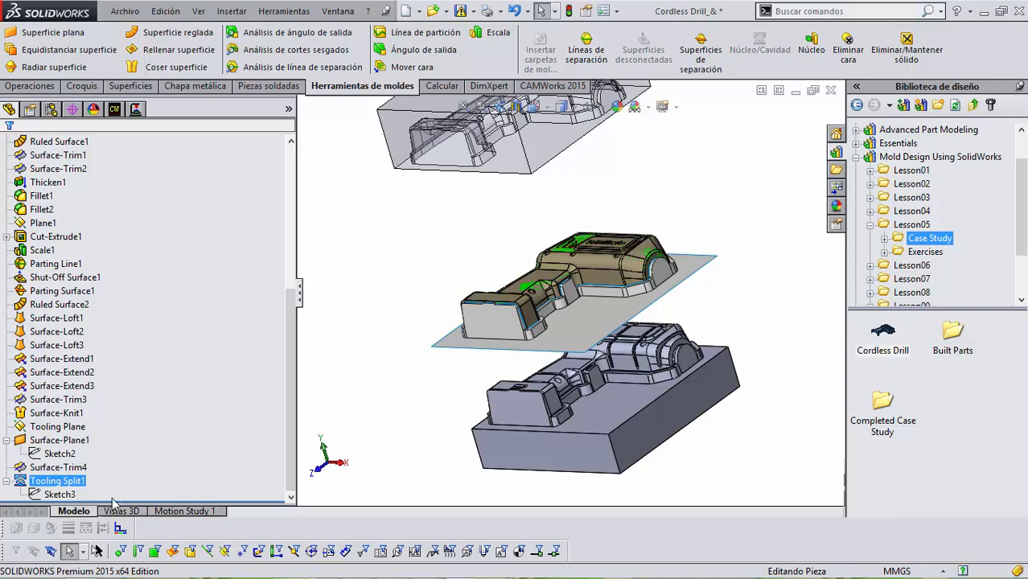
pyautogui.moveTo(118, 499); pyautogui.dragTo(115, 474)
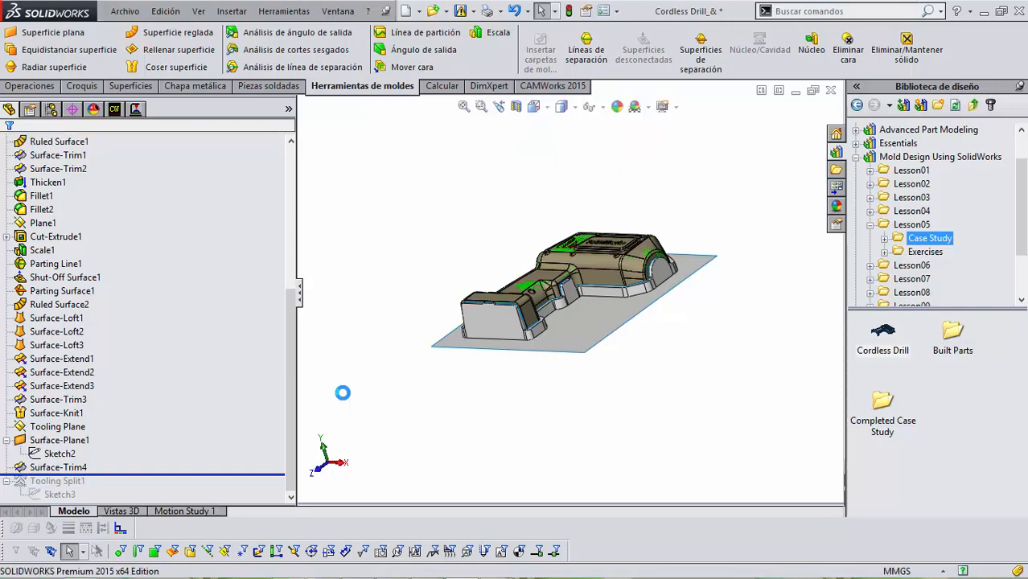
pyautogui.scroll(-1, 480, 343)
pyautogui.moveTo(479, 343); pyautogui.dragTo(451, 206, button='middle')
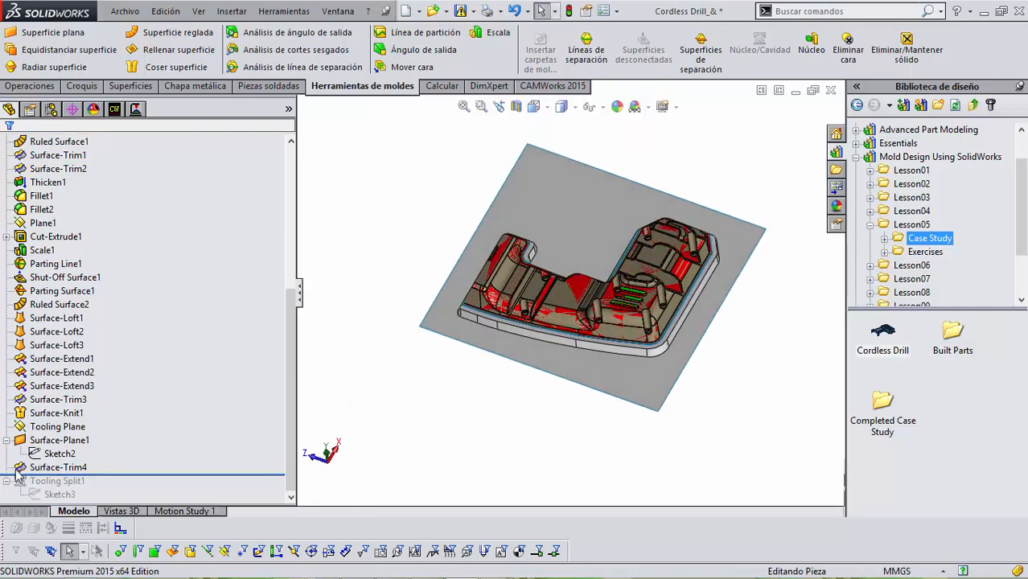
pyautogui.rightClick(56, 471)
pyautogui.press('Escape')
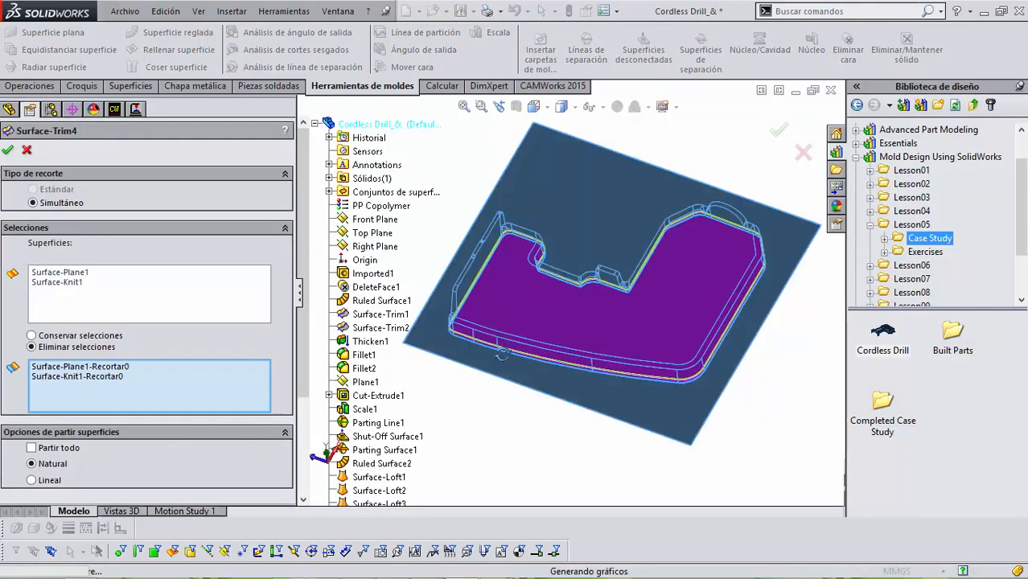
pyautogui.moveTo(522, 269); pyautogui.dragTo(523, 386, button='middle')
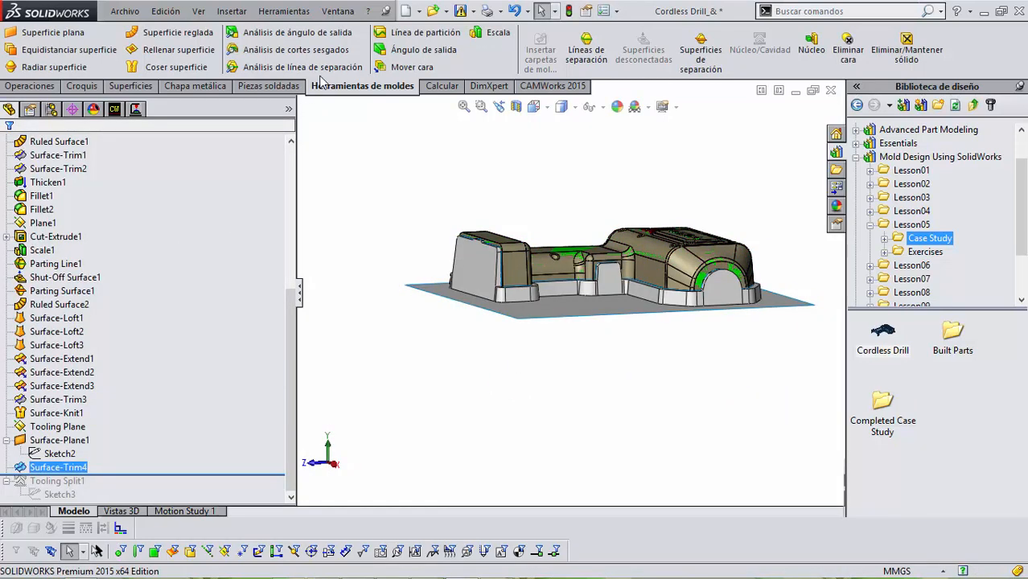
# Step: Edit the Superficie-Recortar4 trim in the Cordless Drill part so it also removes the unwanted portion of Superficie-Coser1
pyautogui.hotkey('ctrl', 'Tab')
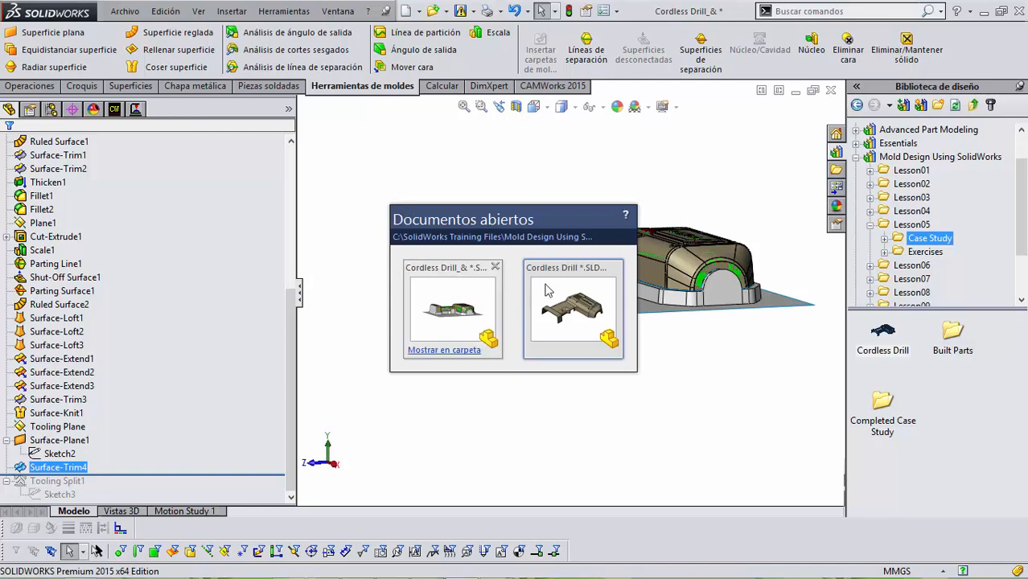
pyautogui.click(388, 313)
pyautogui.scroll(-7, 81, 489)
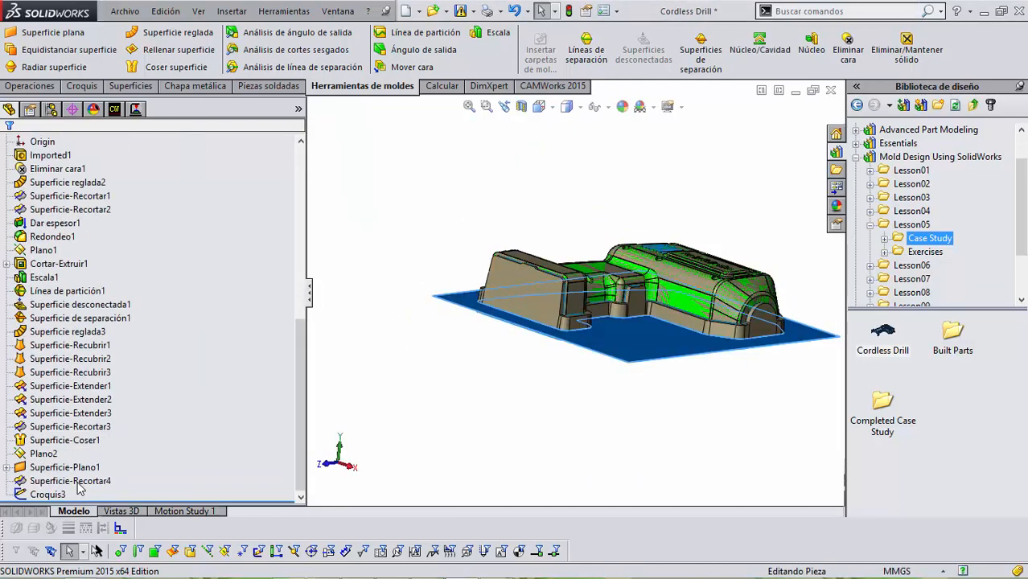
pyautogui.rightClick(73, 481)
pyautogui.click(82, 277)
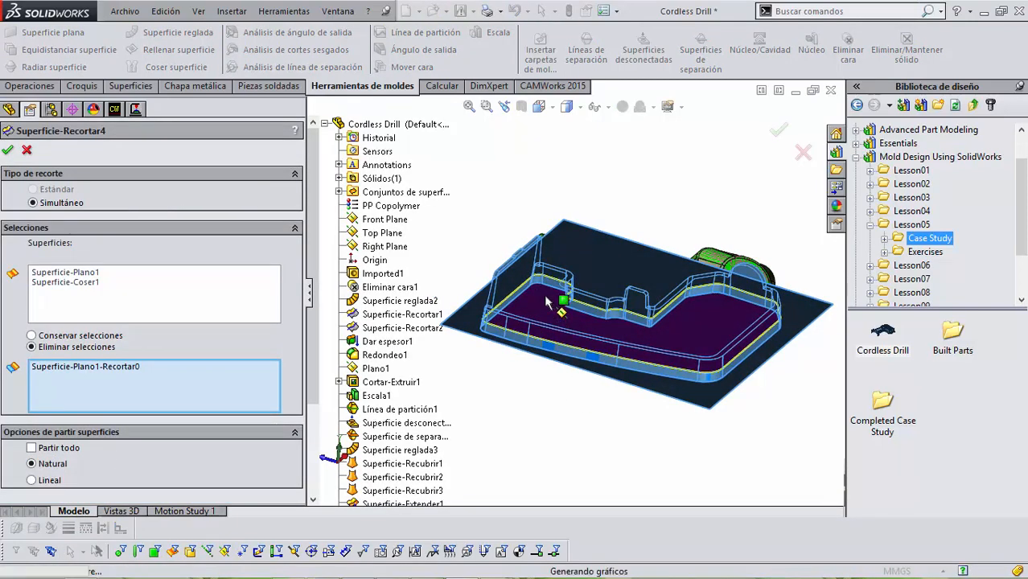
pyautogui.scroll(-5, 564, 278)
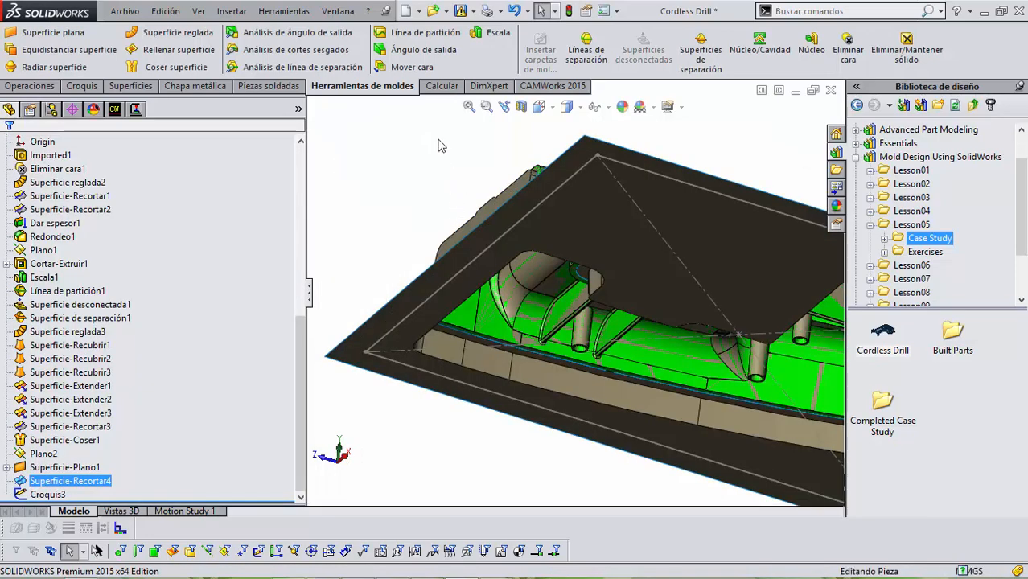
pyautogui.moveTo(440, 143); pyautogui.dragTo(415, 294, button='middle')
# Step: Knit the twelve core surfaces, Superficie desconectada1[1] and [3] through [13], into a single surface
pyautogui.scroll(9, 167, 385)
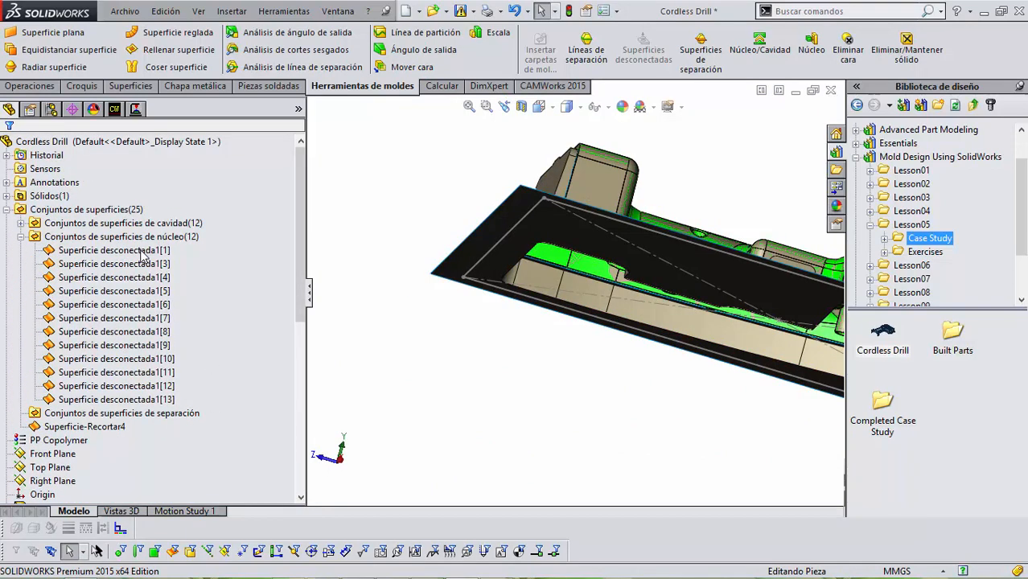
pyautogui.click(143, 253)
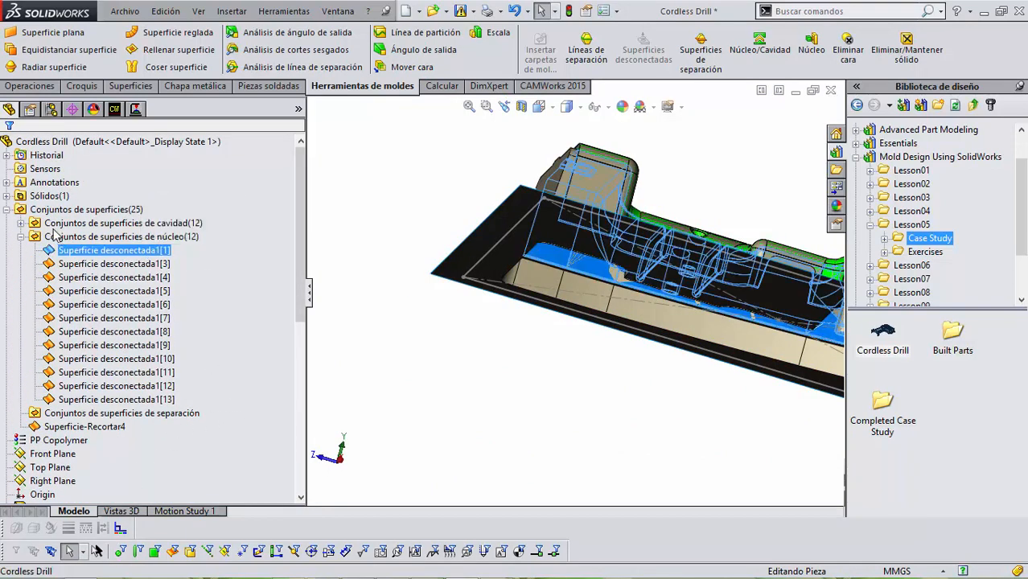
pyautogui.keyDown('shift'); pyautogui.click(151, 400); pyautogui.keyUp('shift')
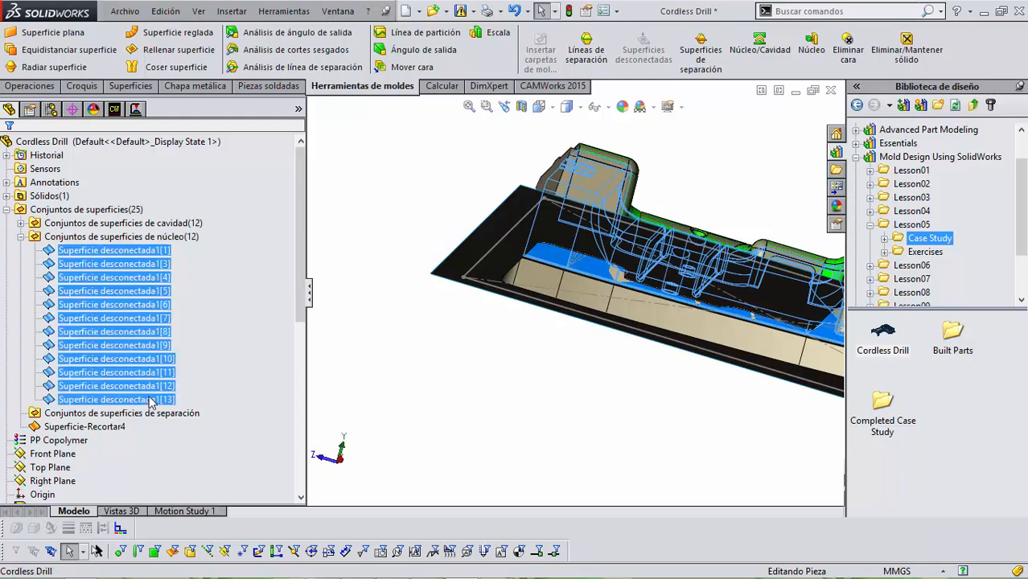
pyautogui.rightClick(150, 400)
pyautogui.press('Escape')
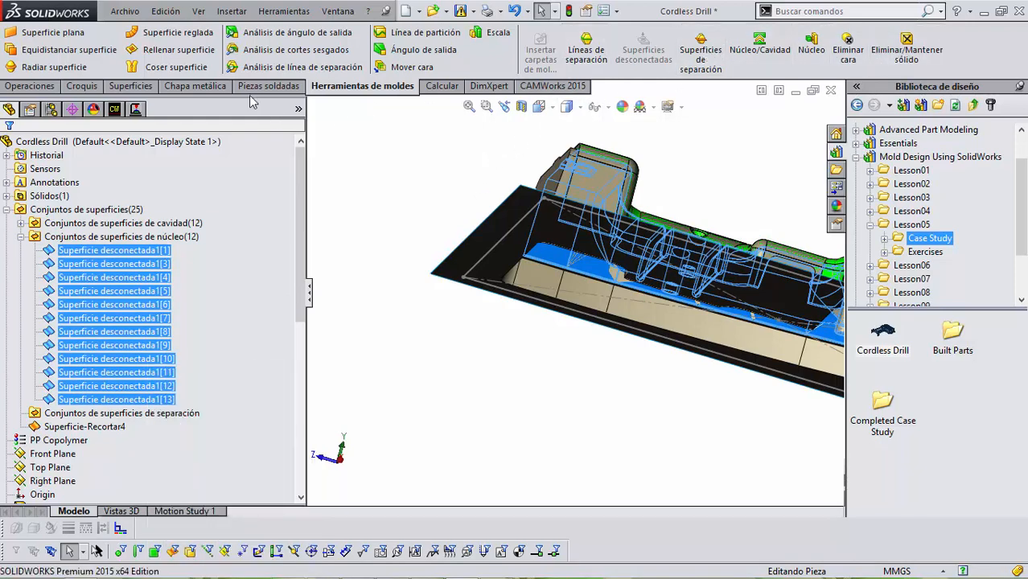
pyautogui.click(130, 86)
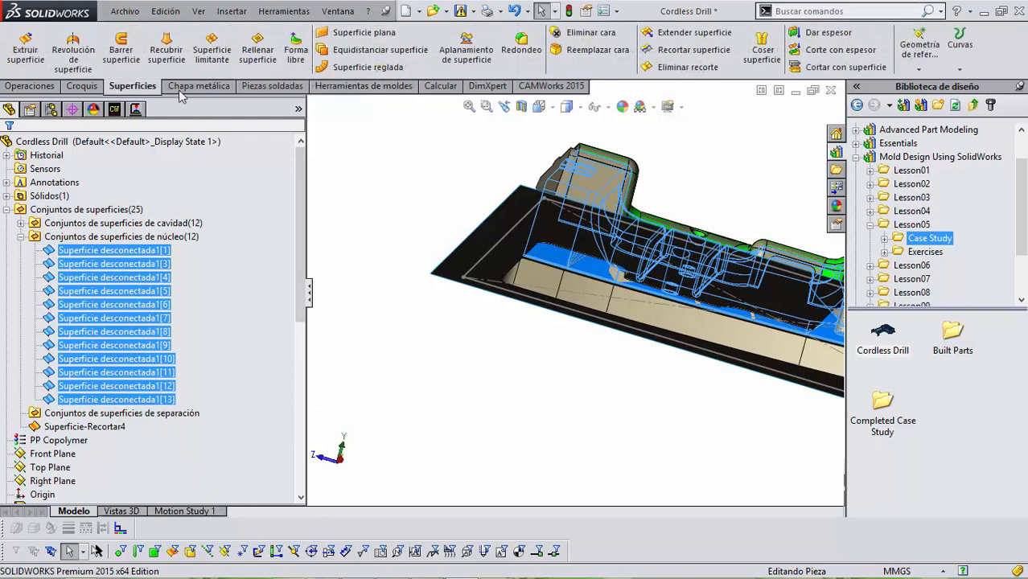
pyautogui.click(762, 47)
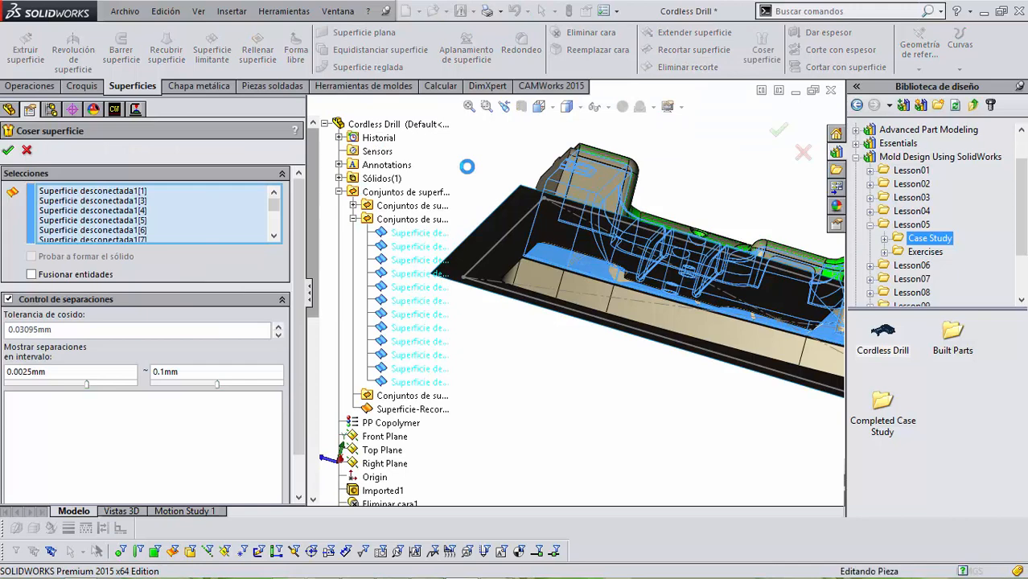
pyautogui.scroll(2, 513, 320)
pyautogui.moveTo(458, 212); pyautogui.dragTo(482, 327, button='middle')
pyautogui.scroll(3, 674, 277)
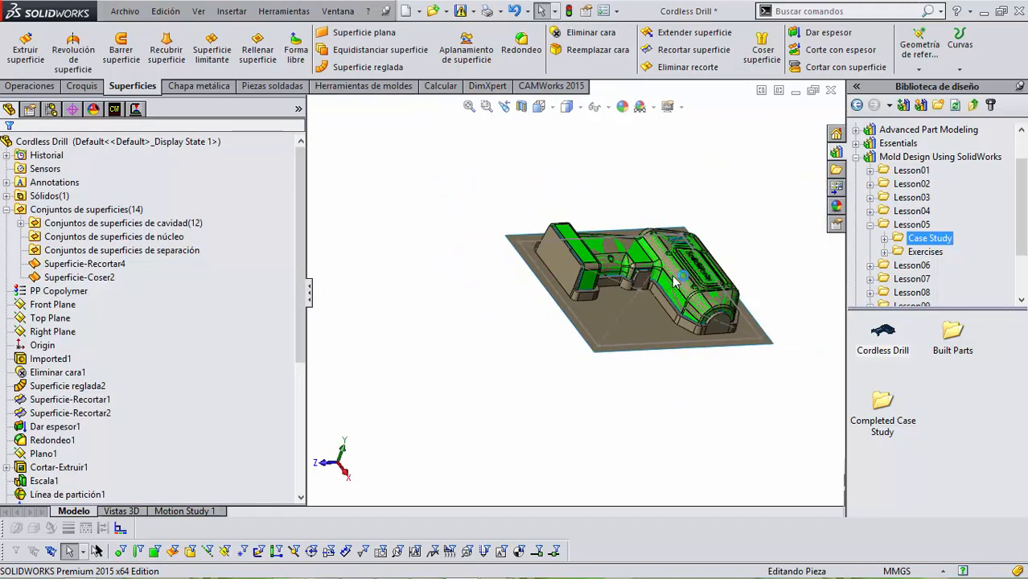
# Step: Reorder Croquis3 so it comes after Superficie-Coser2 in the feature history
pyautogui.scroll(1, 673, 236)
pyautogui.scroll(-5, 57, 475)
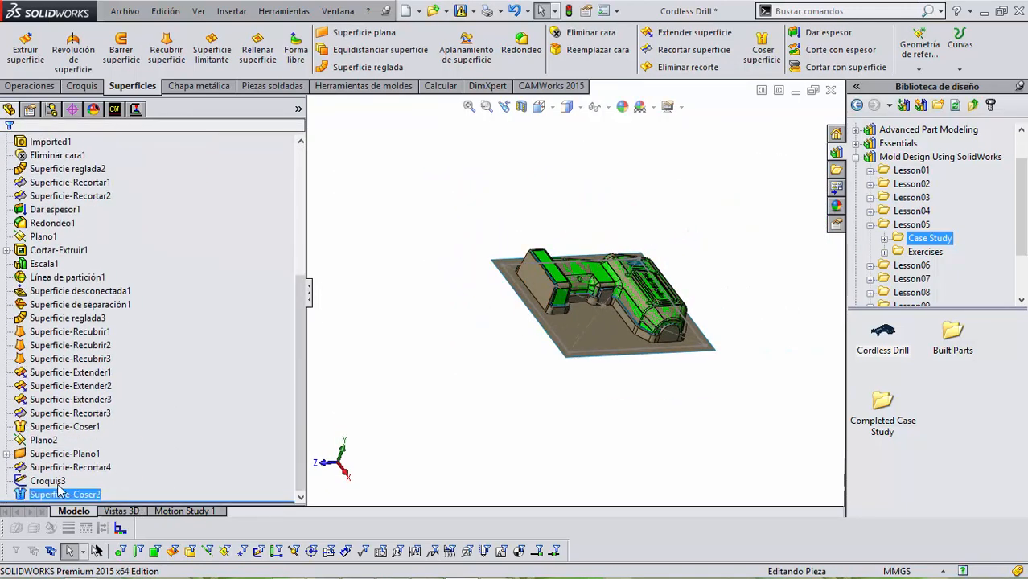
pyautogui.click(48, 481)
pyautogui.keyDown('ctrl'); pyautogui.click(81, 492); pyautogui.keyUp('ctrl')
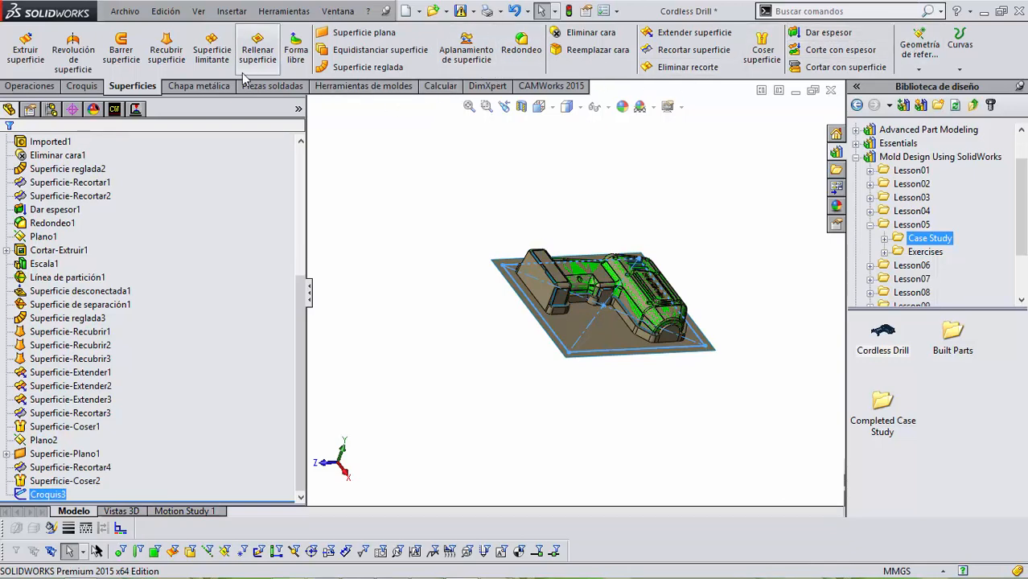
pyautogui.click(358, 86)
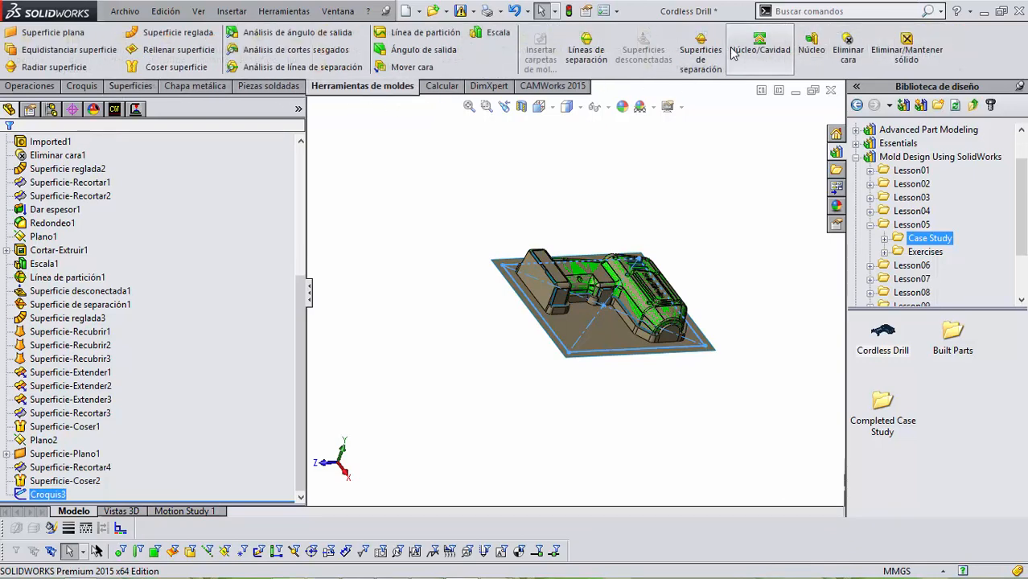
pyautogui.click(756, 55)
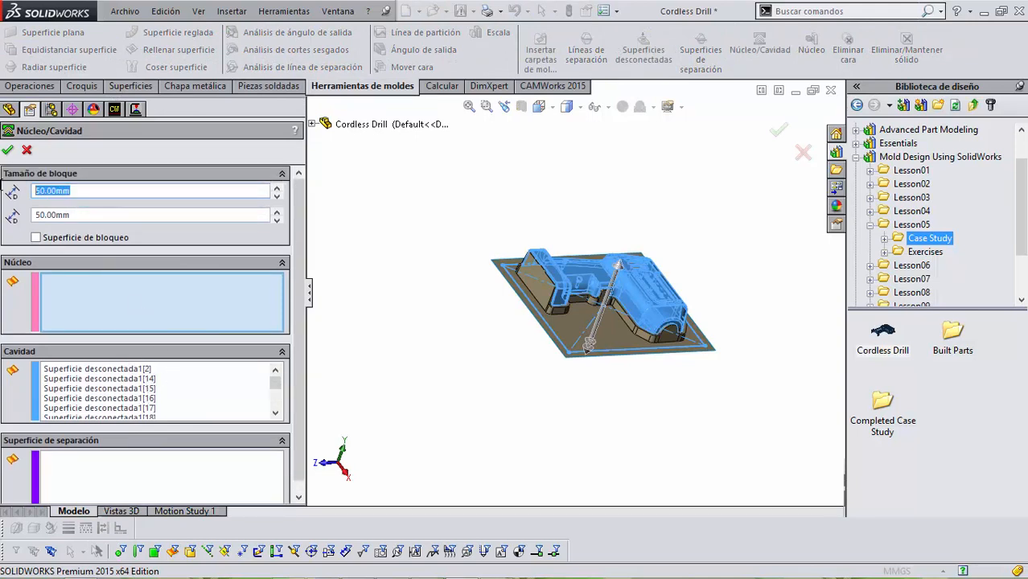
pyautogui.press('Return')
pyautogui.click(145, 478)
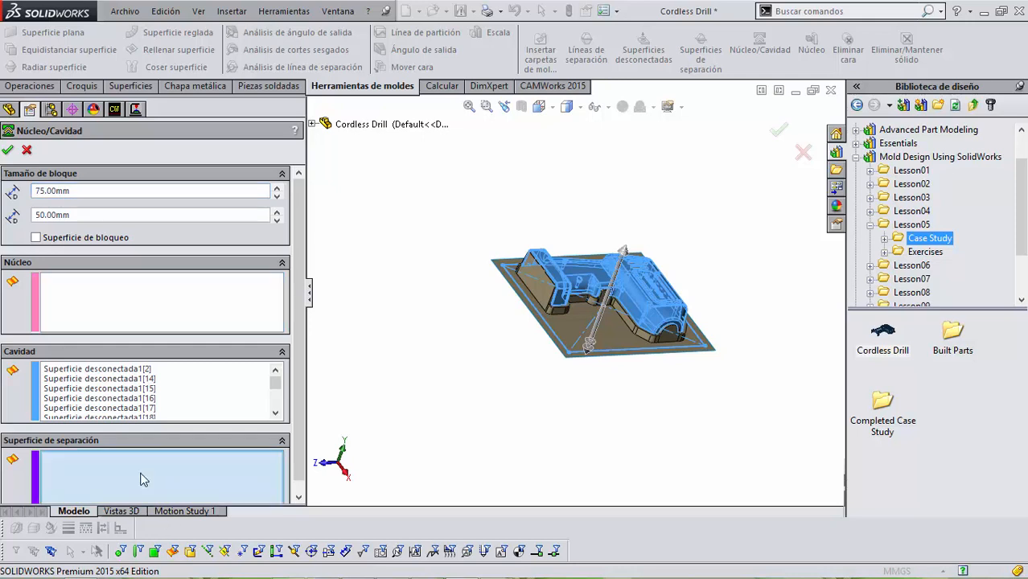
pyautogui.click(313, 124)
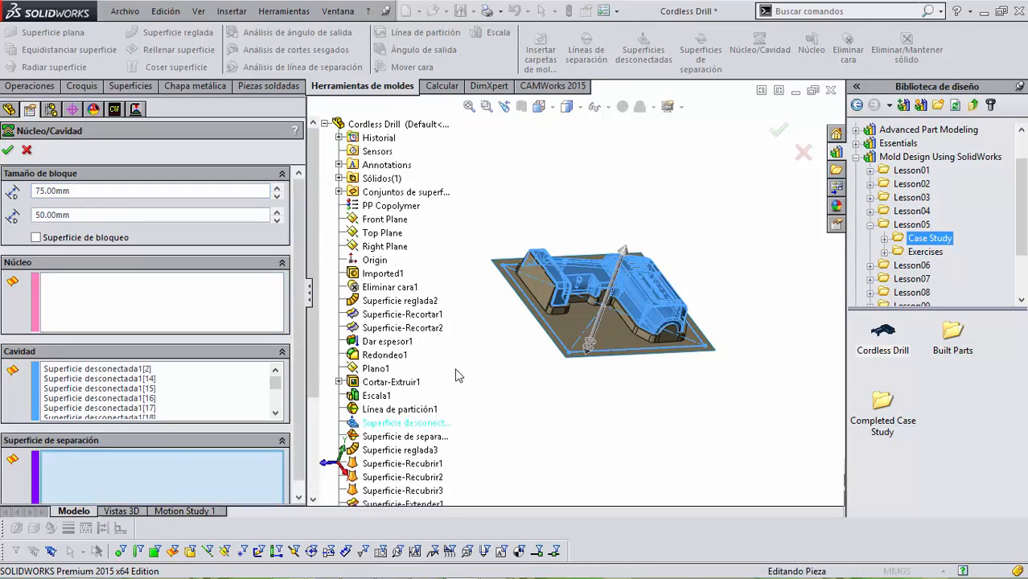
pyautogui.click(339, 192)
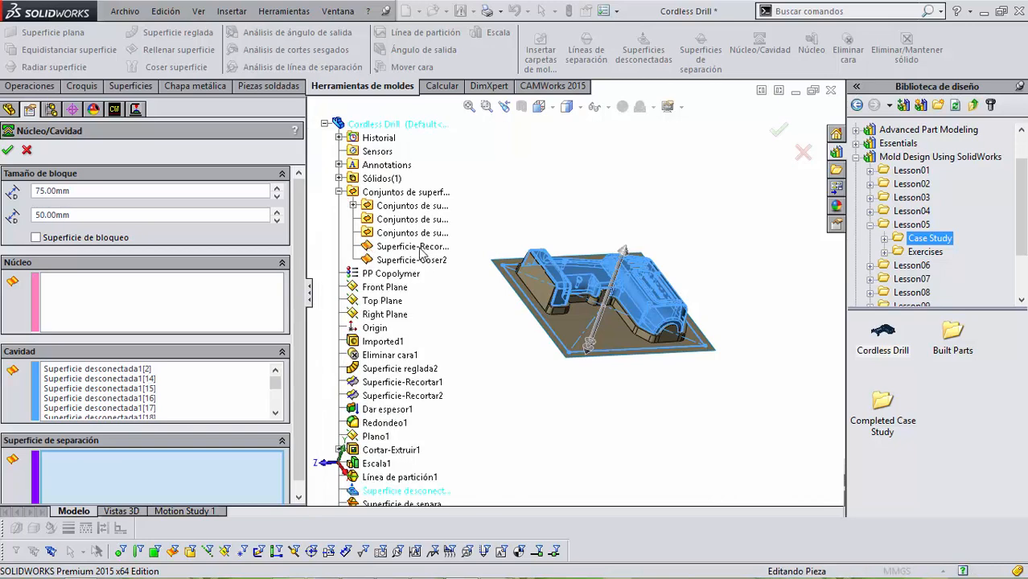
pyautogui.click(419, 247)
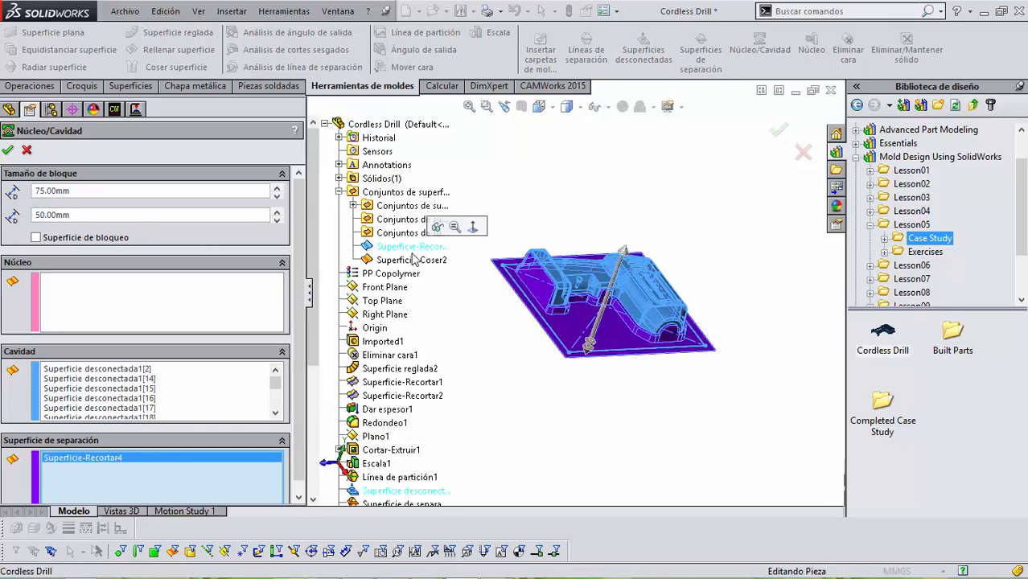
pyautogui.click(151, 318)
pyautogui.click(411, 260)
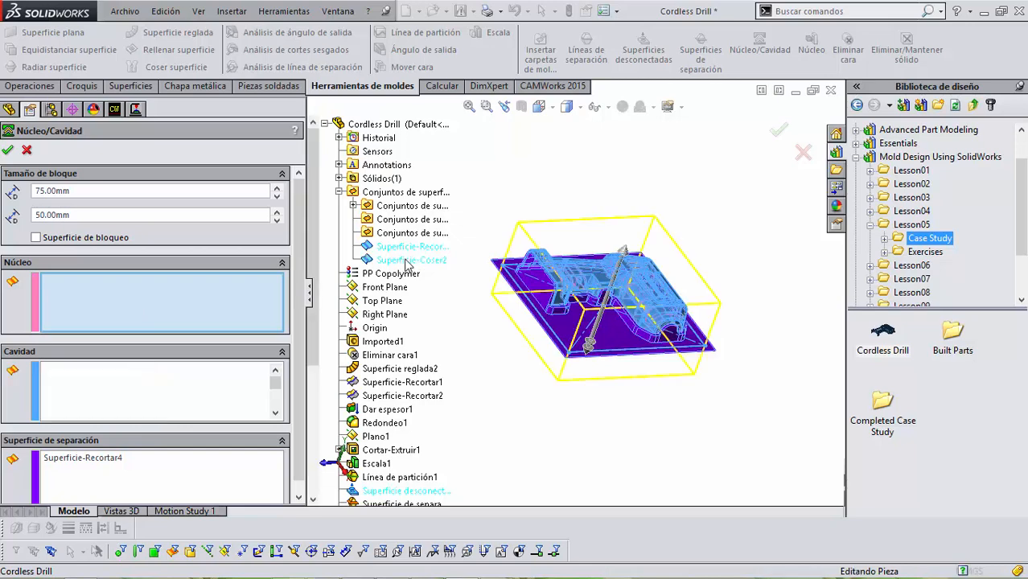
pyautogui.moveTo(541, 378)
pyautogui.mouseDown(button='middle')
pyautogui.moveTo(496, 269)
pyautogui.moveTo(533, 369)
pyautogui.mouseUp(button='middle')
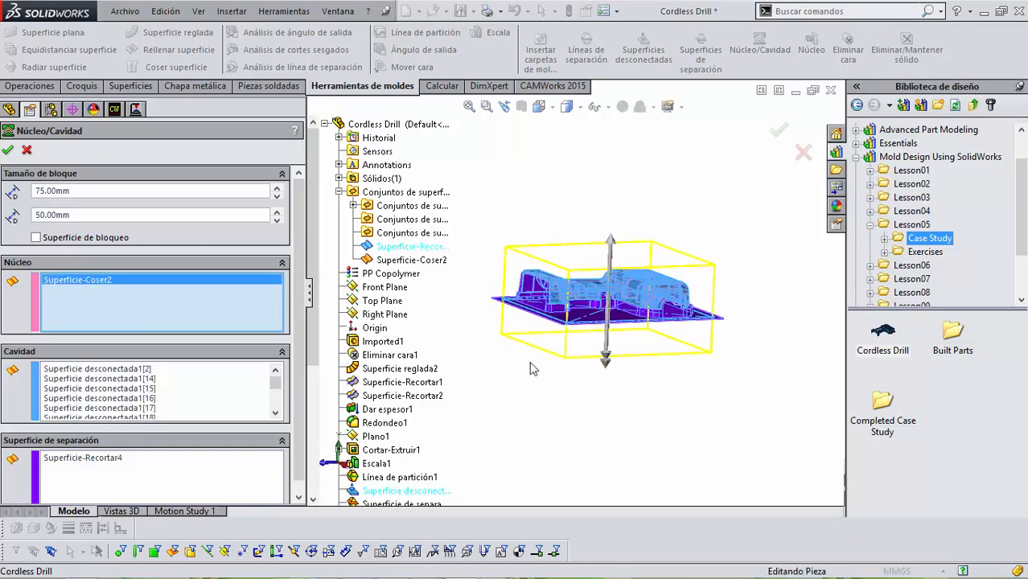
pyautogui.click(353, 205)
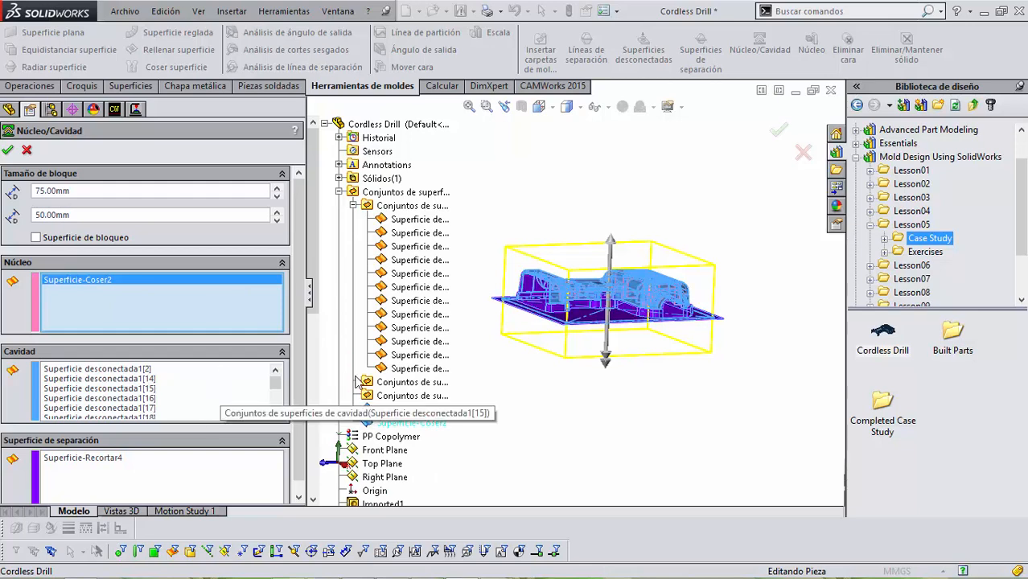
pyautogui.scroll(-1, 282, 370)
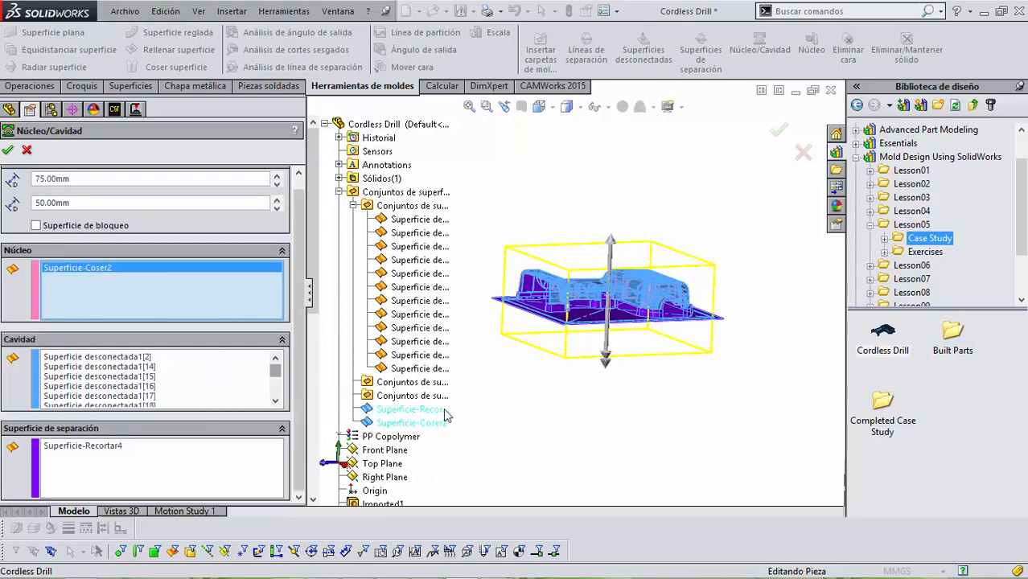
pyautogui.press('Escape')
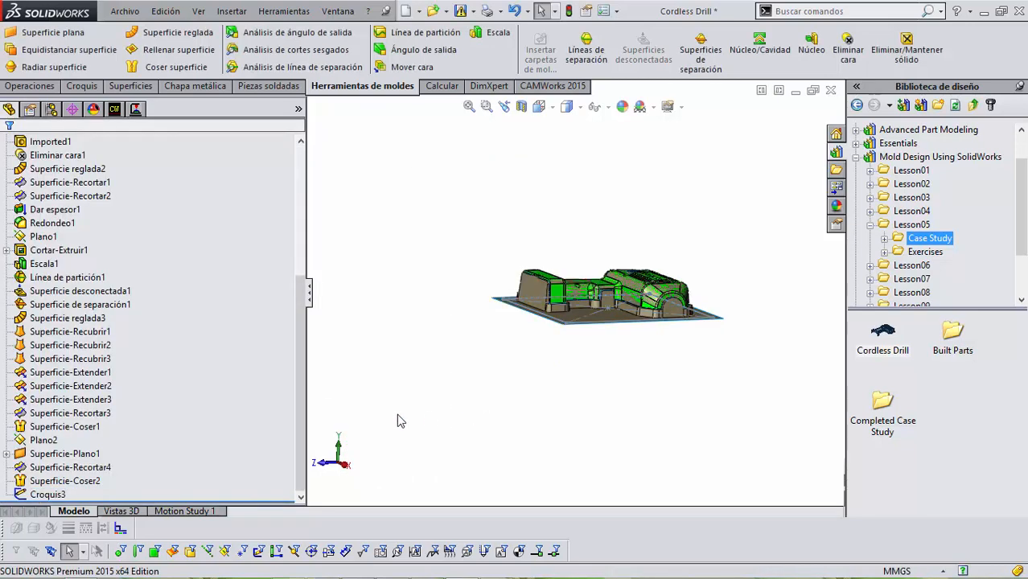
# Step: Delete the Superficie-Coser2 knit feature
pyautogui.rightClick(85, 482)
pyautogui.click(667, 140)
pyautogui.rightClick(79, 469)
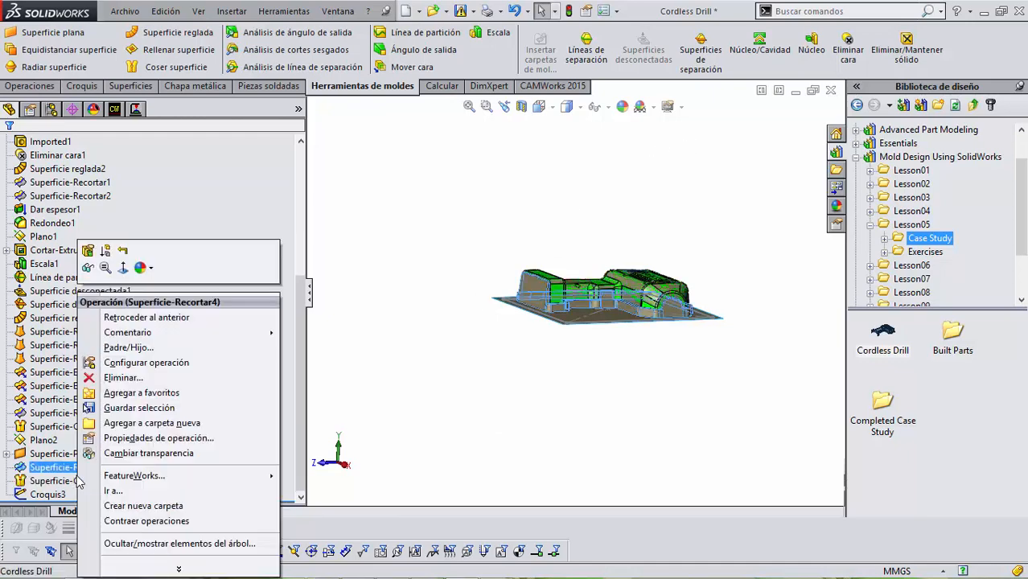
pyautogui.rightClick(79, 481)
pyautogui.click(117, 378)
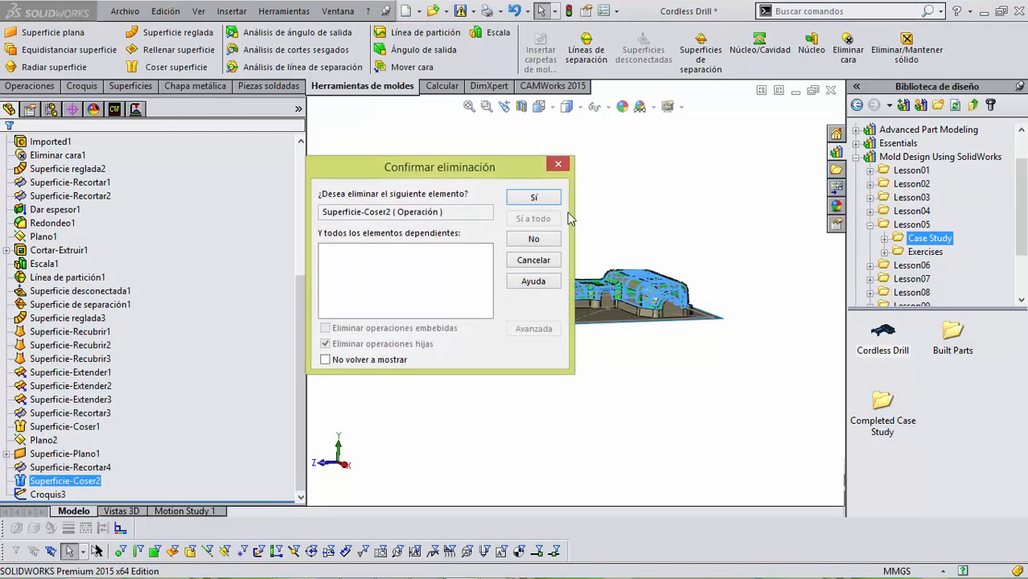
pyautogui.press('Return')
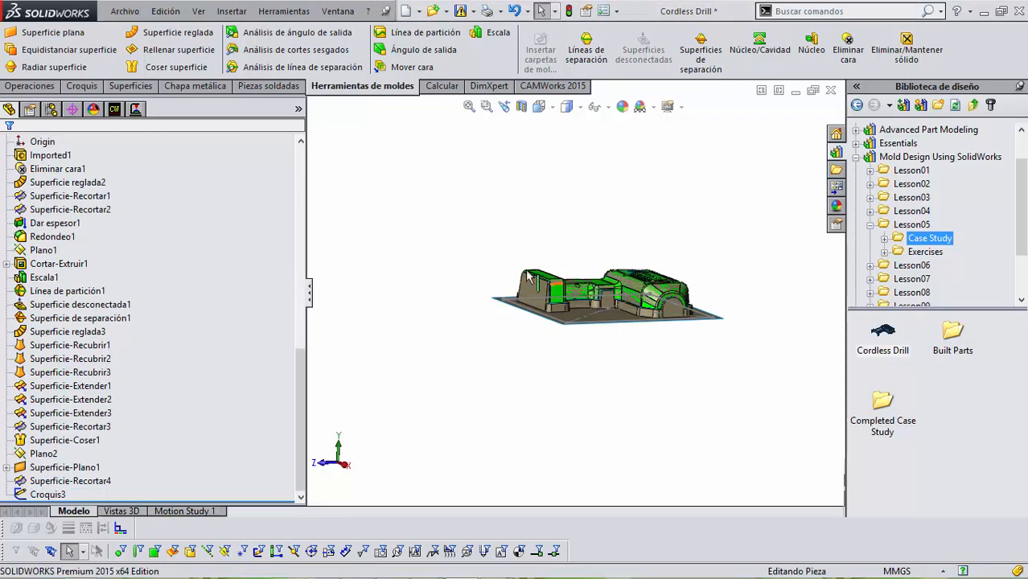
# Step: Create a Núcleo/Cavidad tooling split from Croquis3 with 75 mm and 50 mm block depths and Superficie-Recortar4 as the parting surface
pyautogui.moveTo(527, 271); pyautogui.dragTo(531, 329, button='middle')
pyautogui.click(532, 326)
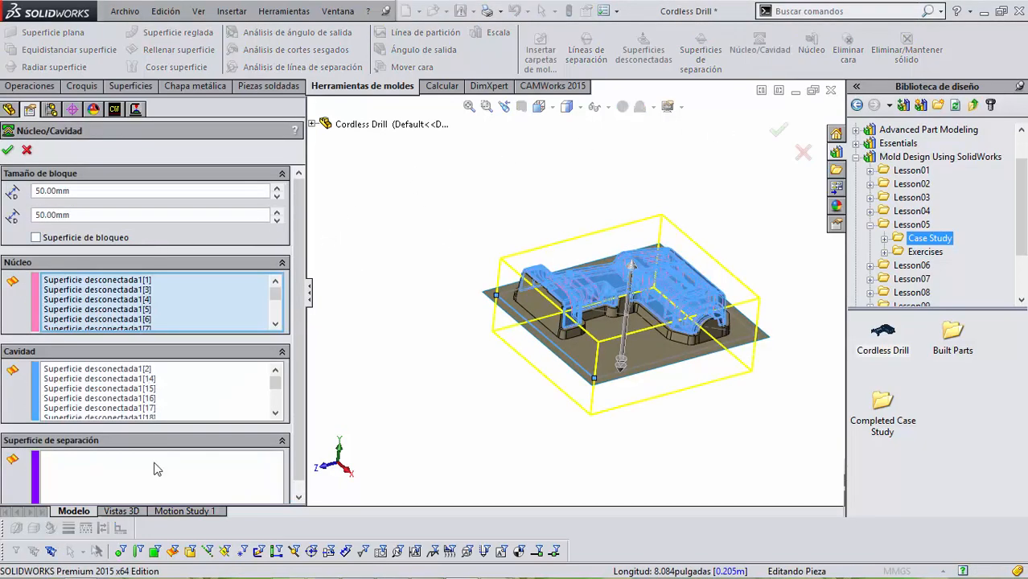
pyautogui.click(157, 469)
pyautogui.click(322, 120)
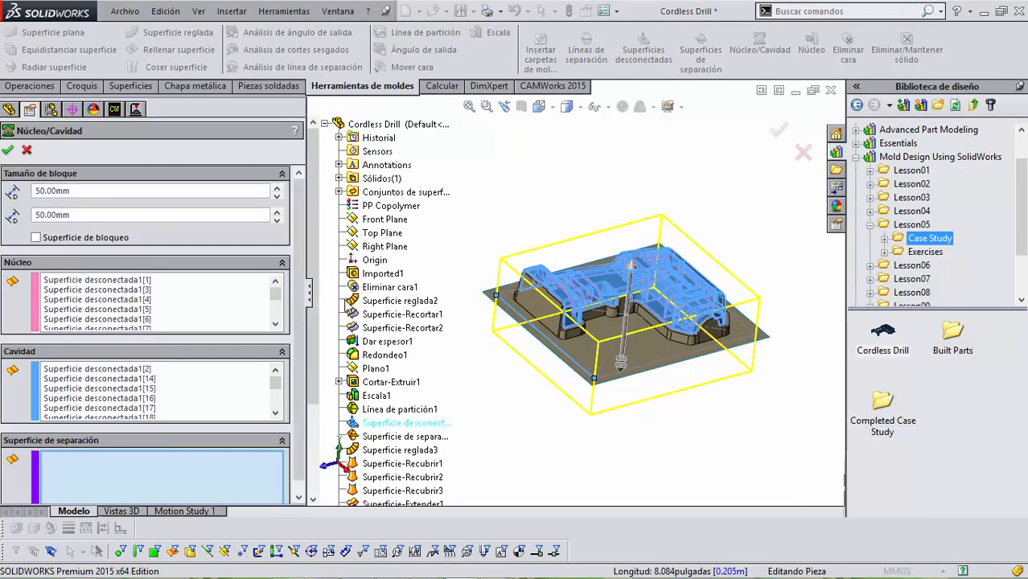
pyautogui.click(340, 192)
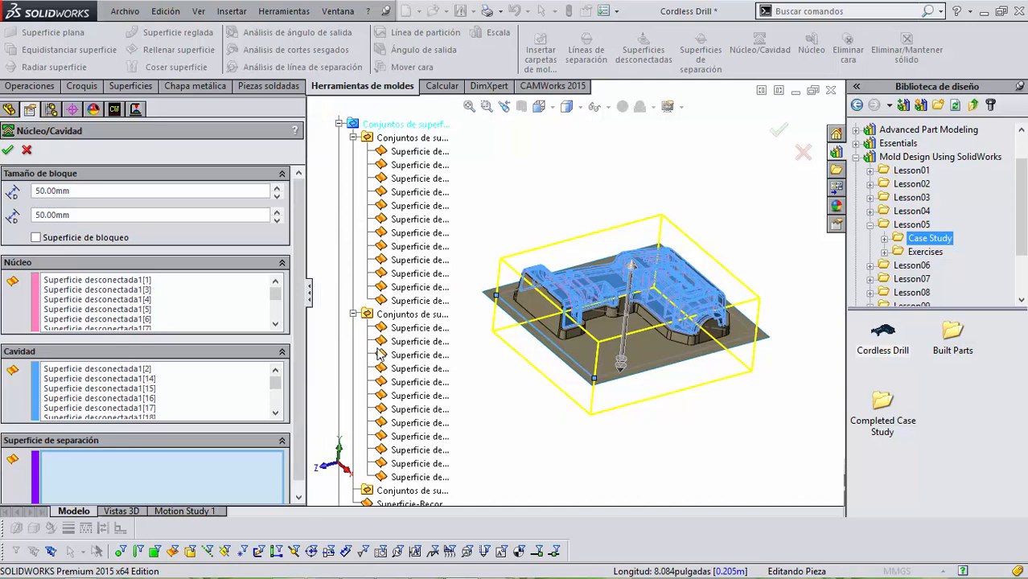
pyautogui.scroll(-5, 435, 435)
pyautogui.click(414, 301)
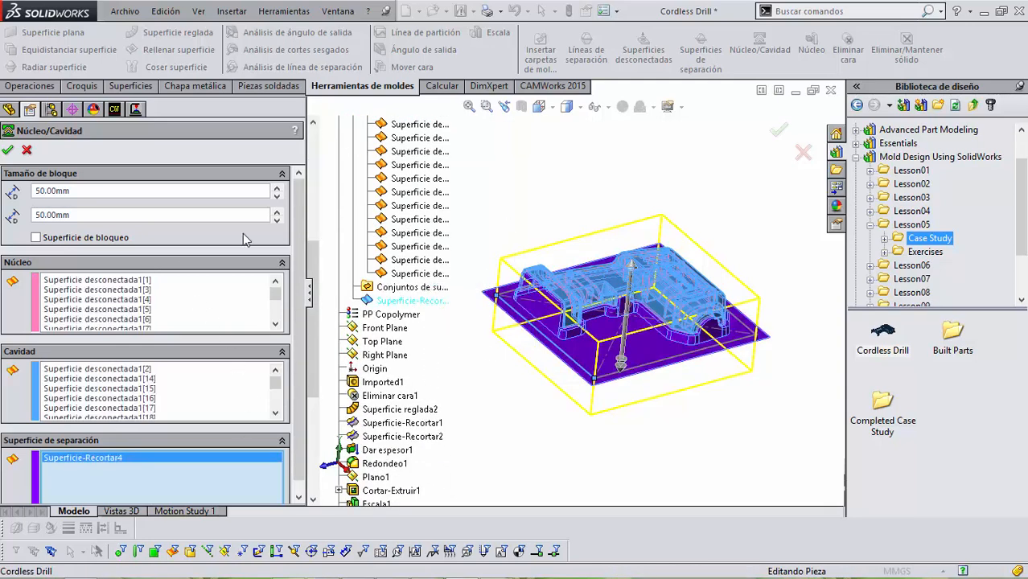
pyautogui.write('75')
pyautogui.press('Return')
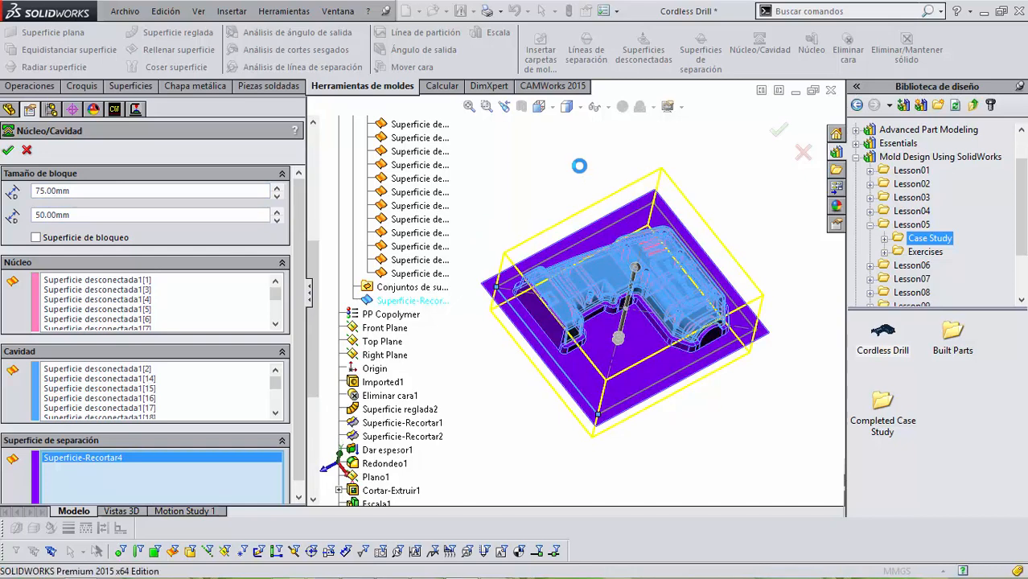
# Step: Hide the parting surface that protrudes between the two mold blocks
pyautogui.moveTo(548, 204); pyautogui.dragTo(547, 293, button='middle')
pyautogui.scroll(-4, 542, 295)
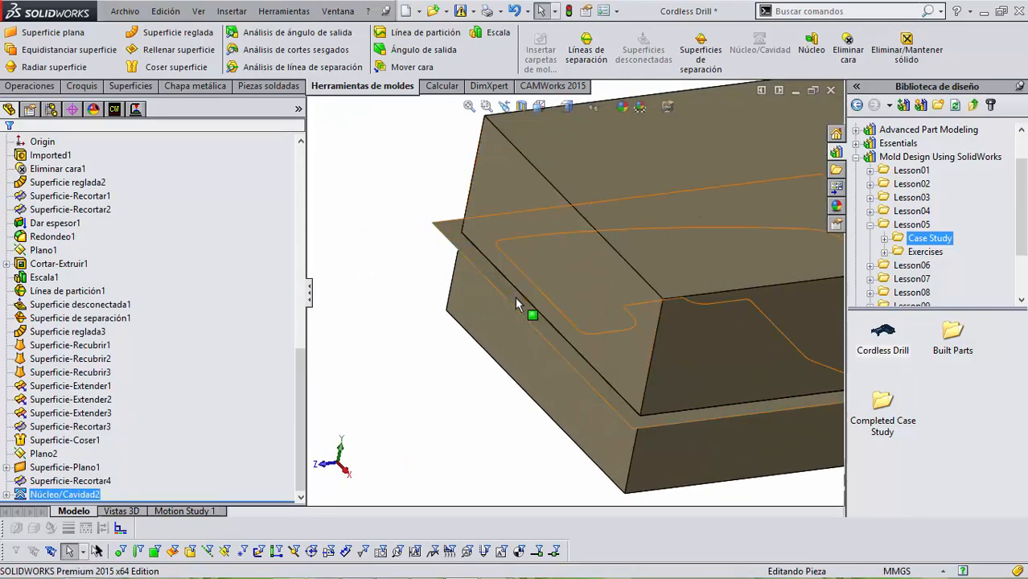
pyautogui.rightClick(515, 296)
pyautogui.click(561, 208)
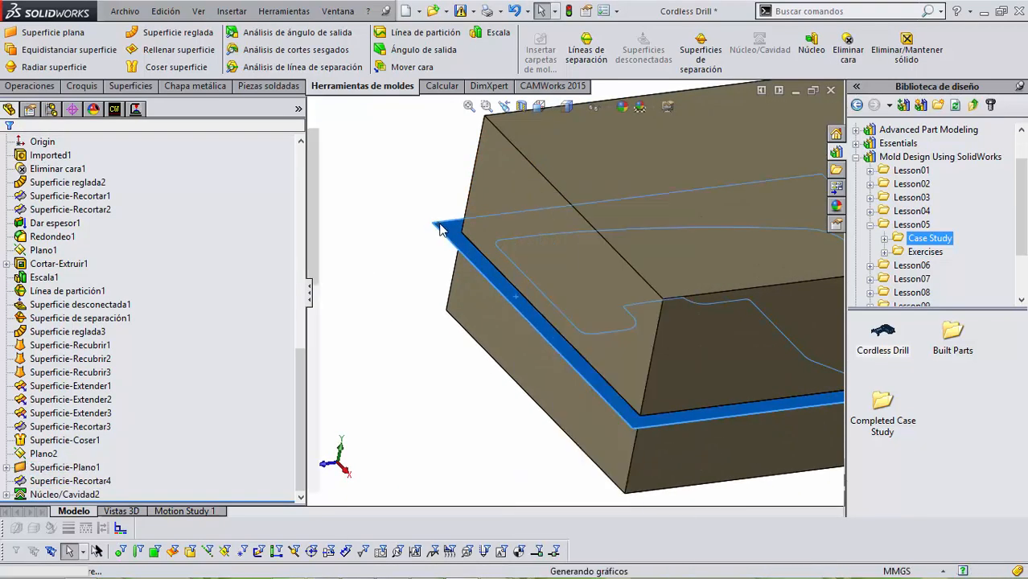
pyautogui.scroll(5, 500, 233)
# Step: Start a new exploded view of the Default configuration and move the cavity block upward along Y
pyautogui.click(51, 111)
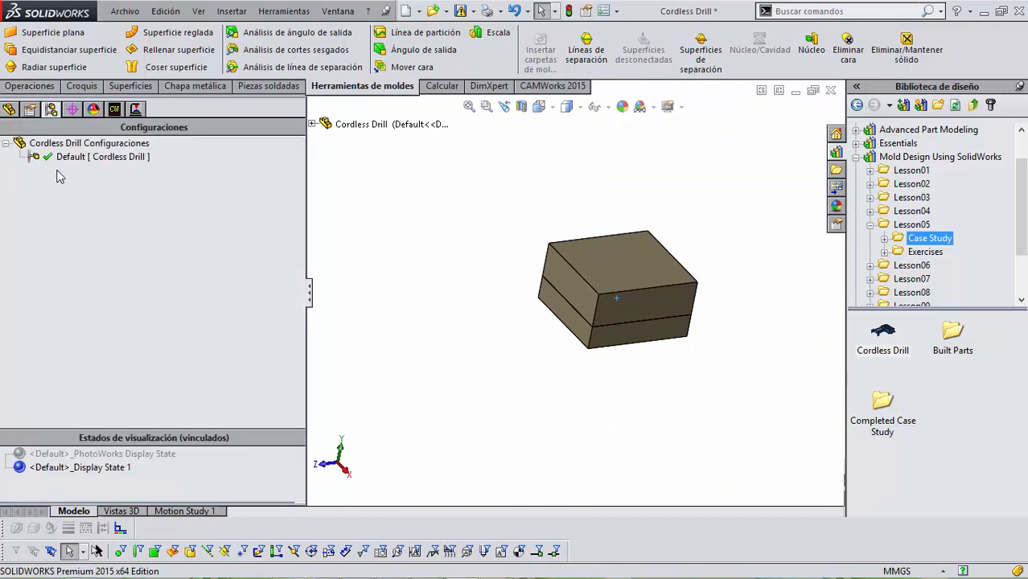
pyautogui.rightClick(59, 158)
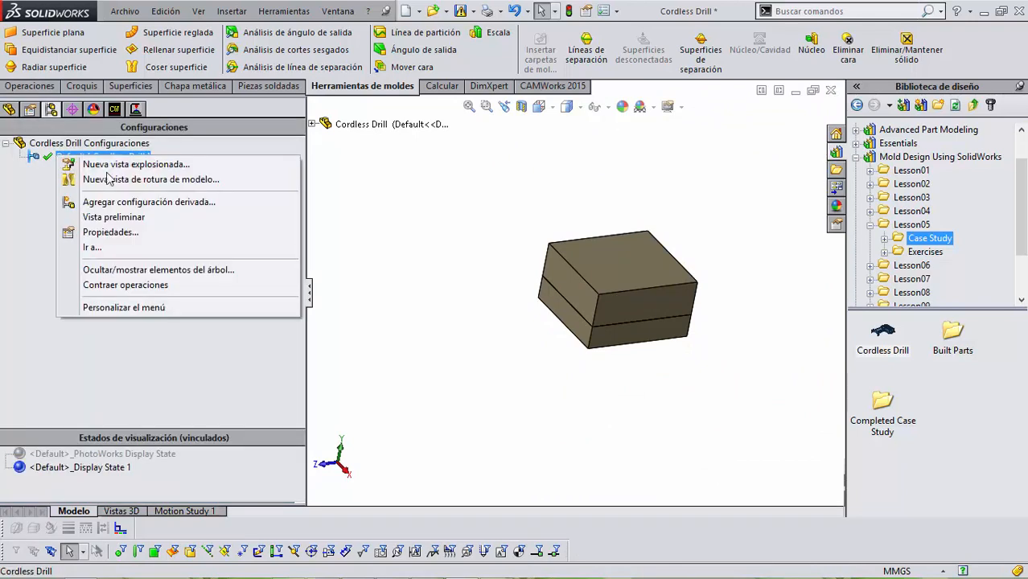
pyautogui.click(144, 166)
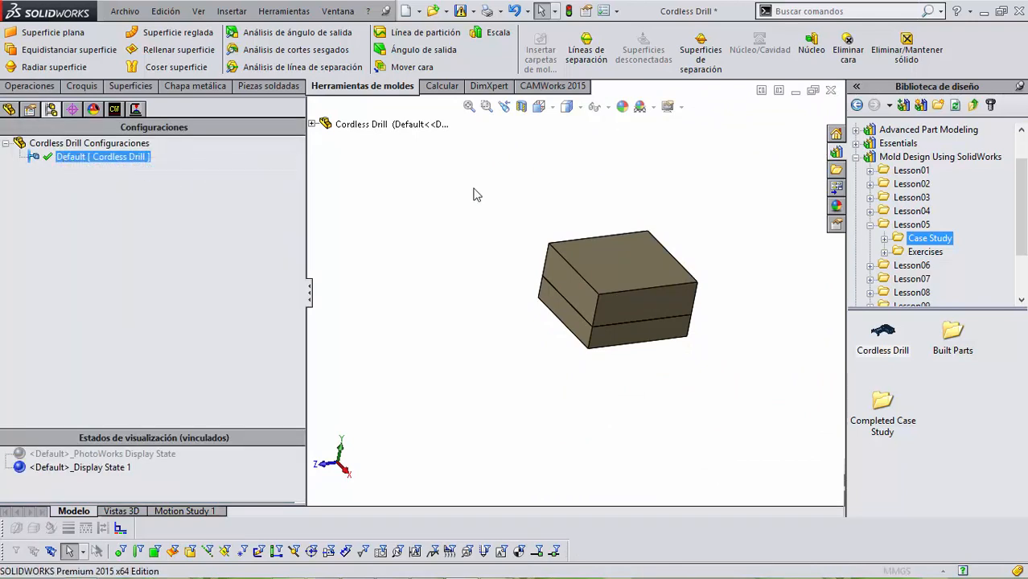
pyautogui.click(613, 254)
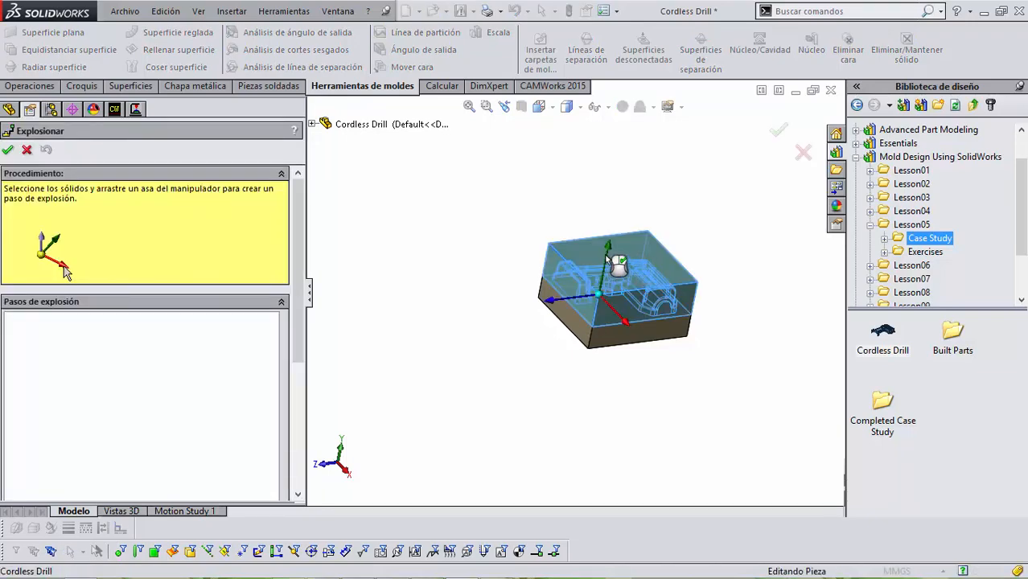
pyautogui.moveTo(612, 224); pyautogui.dragTo(612, 152)
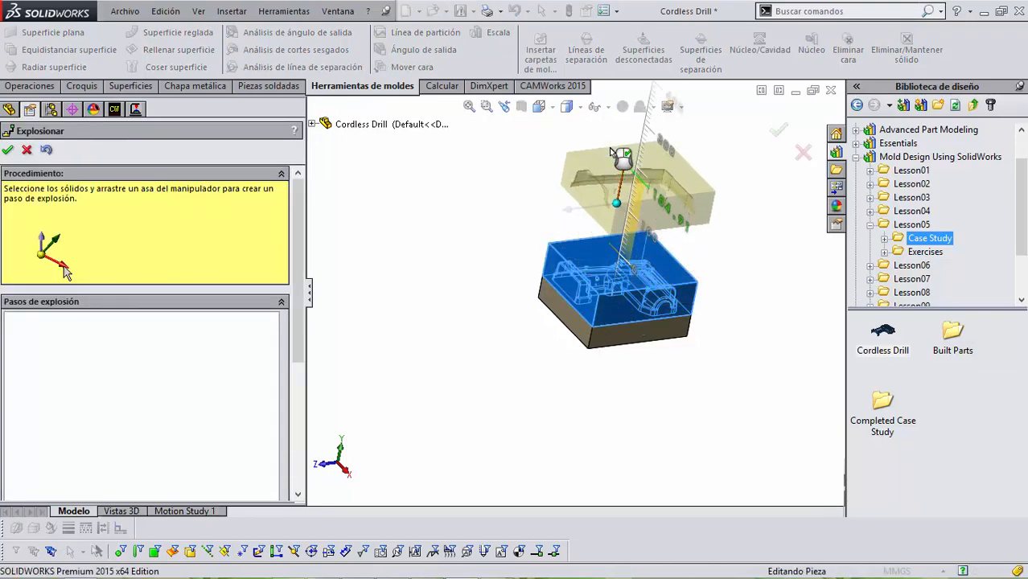
pyautogui.rightClick(647, 336)
# Step: Explode the core block downward along Y, away from the drill part, and accept the exploded view
pyautogui.click(642, 339)
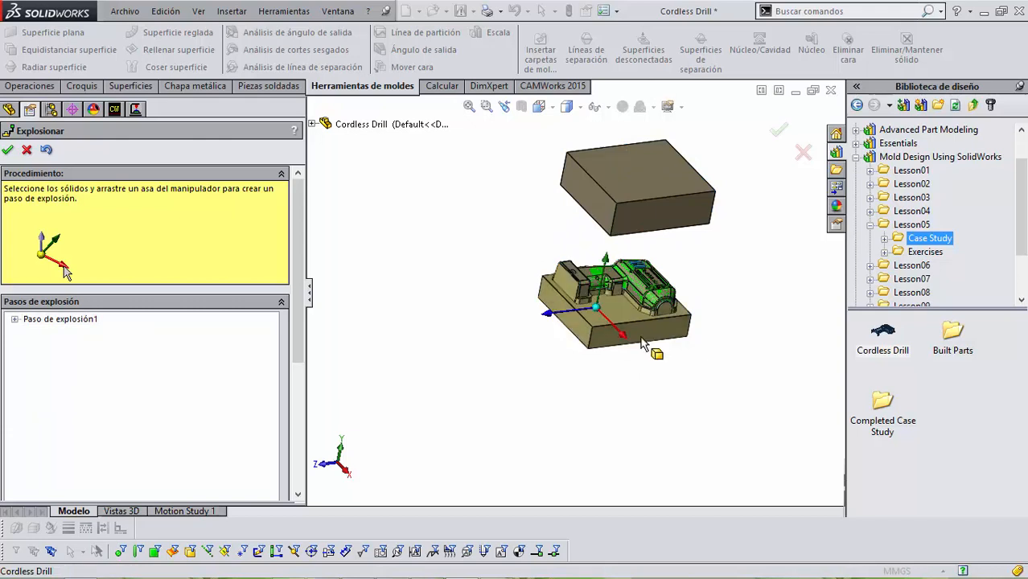
pyautogui.click(625, 325)
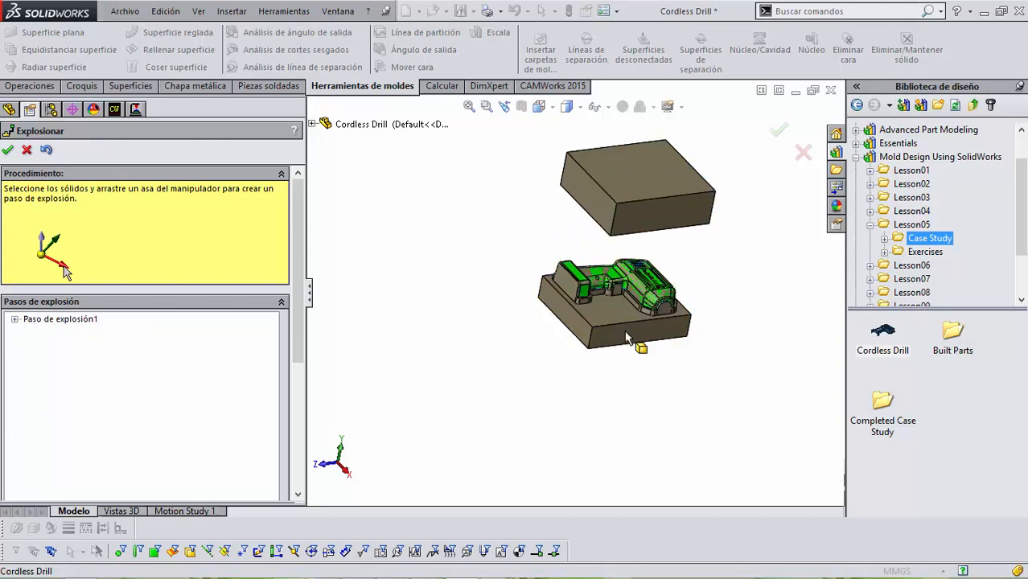
pyautogui.click(625, 332)
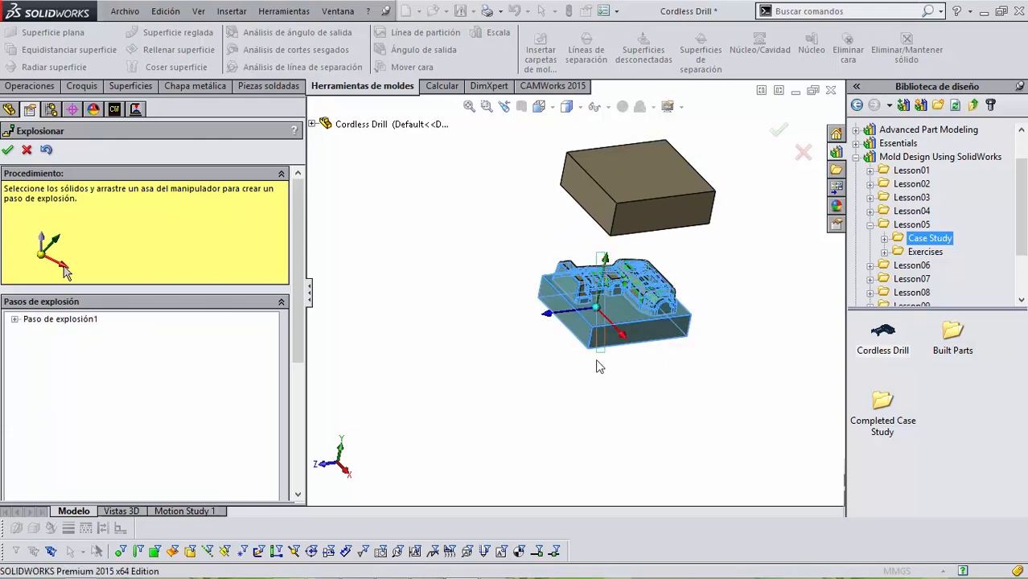
pyautogui.moveTo(605, 262); pyautogui.dragTo(573, 394)
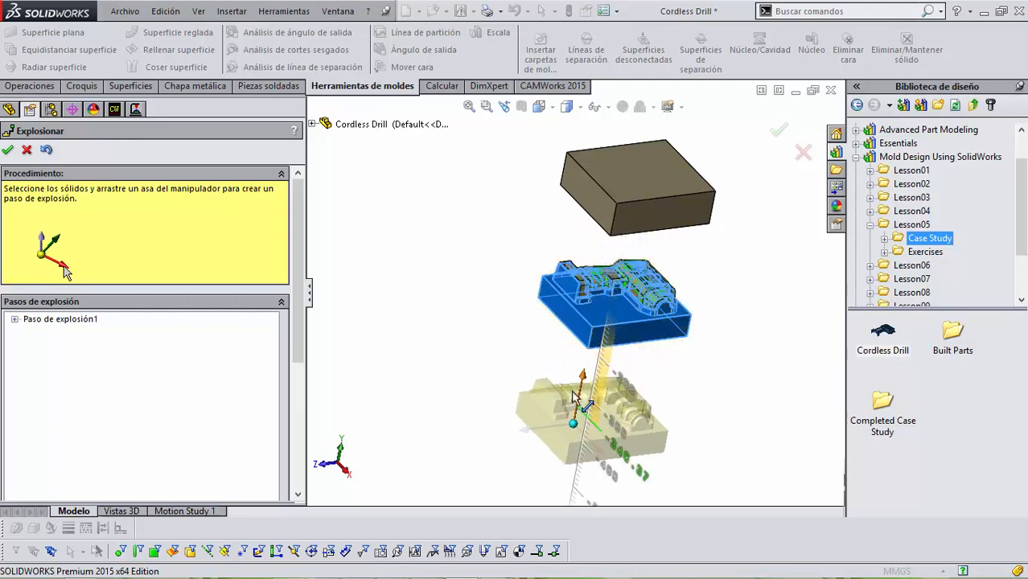
pyautogui.click(9, 150)
# Step: Inspect the exploded cavity block, drill part and core block from several angles, including the core's molded details
pyautogui.moveTo(640, 322); pyautogui.dragTo(597, 138, button='middle')
pyautogui.scroll(-5, 641, 211)
pyautogui.moveTo(617, 276); pyautogui.dragTo(686, 469, button='middle')
pyautogui.scroll(5, 657, 267)
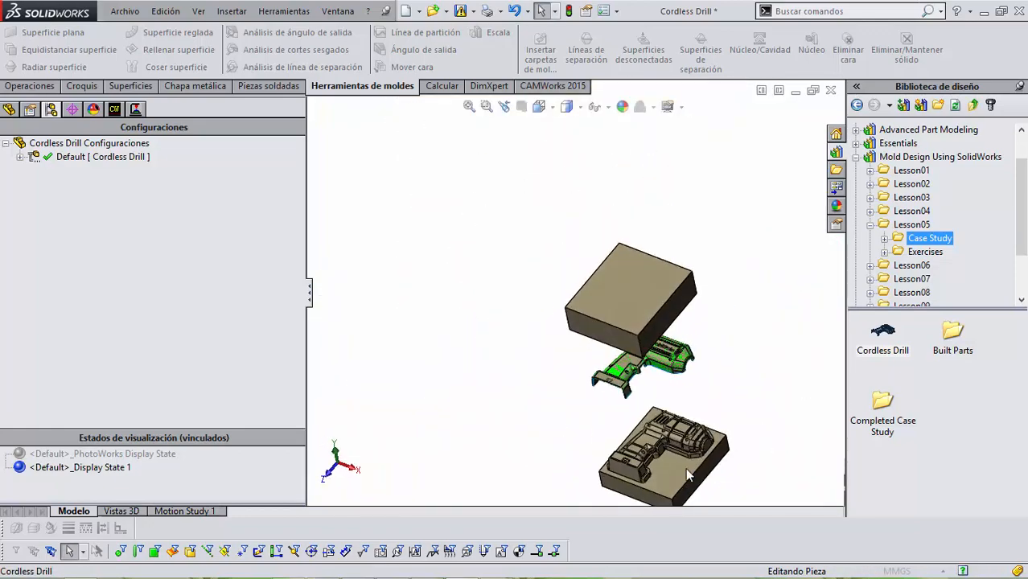
pyautogui.scroll(-6, 606, 420)
pyautogui.moveTo(606, 418); pyautogui.dragTo(669, 404, button='middle')
pyautogui.scroll(3, 669, 404)
pyautogui.scroll(-5, 700, 314)
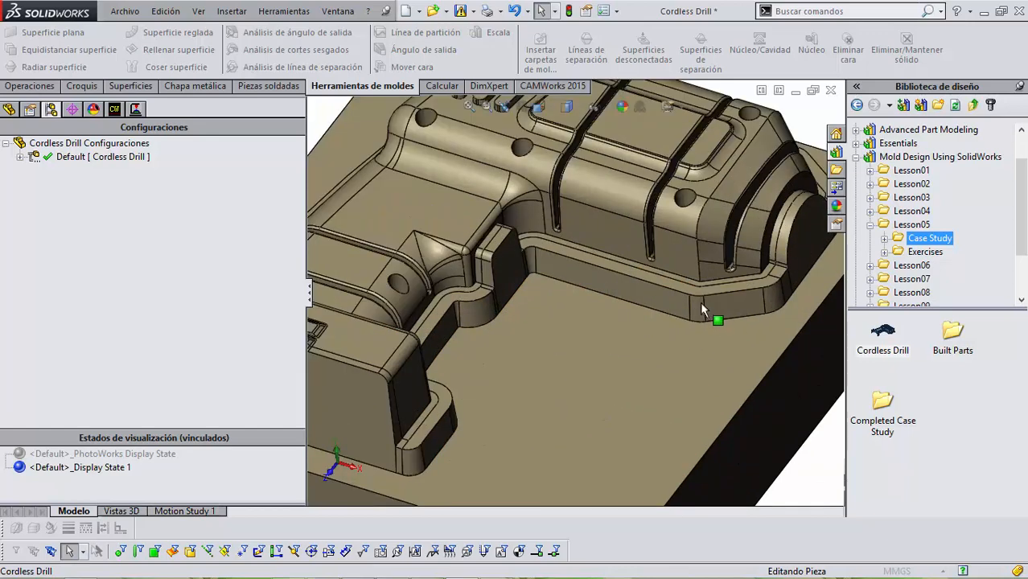
pyautogui.scroll(6, 705, 333)
pyautogui.moveTo(523, 298); pyautogui.dragTo(523, 167, button='middle')
pyautogui.scroll(2, 523, 167)
pyautogui.moveTo(519, 211); pyautogui.dragTo(508, 173, button='middle')
pyautogui.scroll(-4, 562, 219)
pyautogui.moveTo(567, 228)
pyautogui.mouseDown(button='middle')
pyautogui.moveTo(576, 468)
pyautogui.moveTo(613, 414)
pyautogui.moveTo(604, 430)
pyautogui.mouseUp(button='middle')
pyautogui.scroll(3, 606, 432)
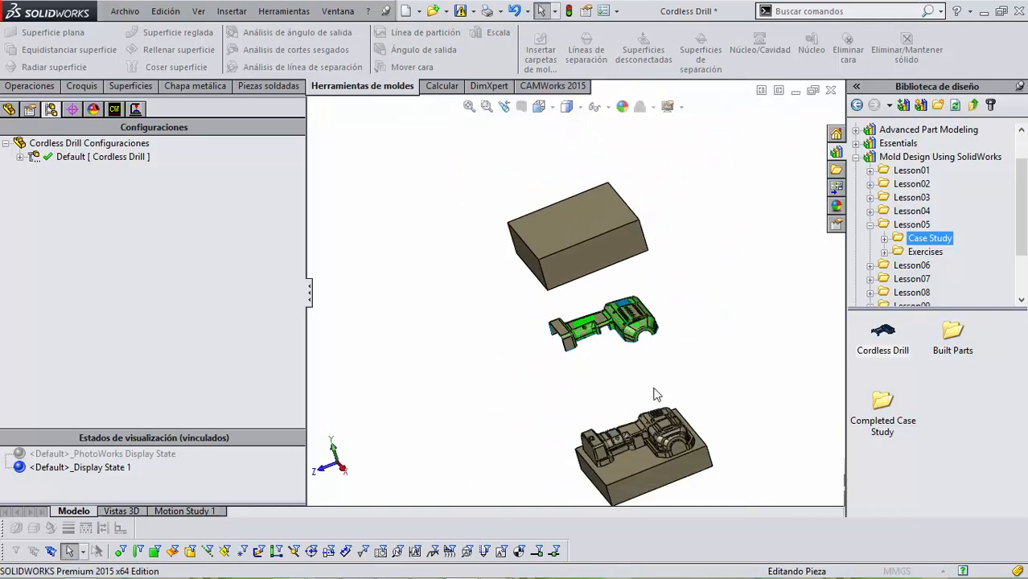
pyautogui.scroll(-3, 654, 389)
pyautogui.moveTo(638, 371); pyautogui.dragTo(639, 373, button='middle')
pyautogui.scroll(3, 644, 375)
pyautogui.scroll(-3, 687, 370)
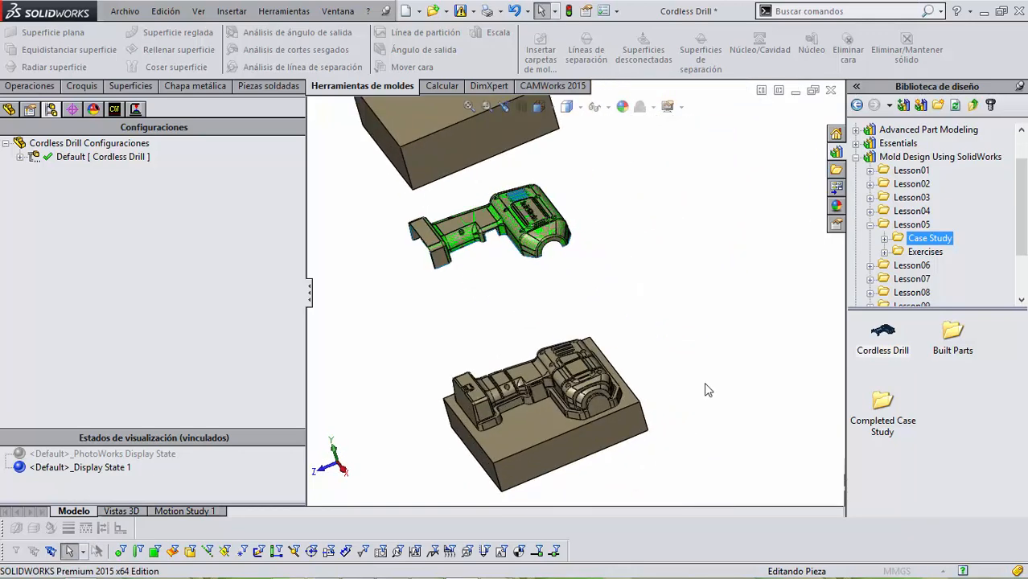
pyautogui.scroll(3, 650, 322)
pyautogui.moveTo(554, 239); pyautogui.dragTo(445, 282, button='middle')
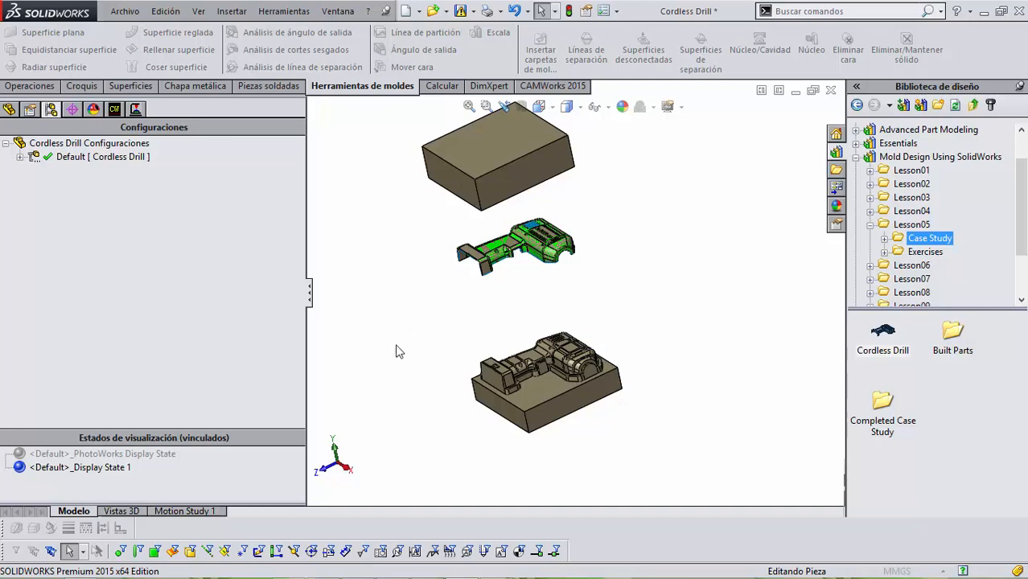
pyautogui.moveTo(403, 578)
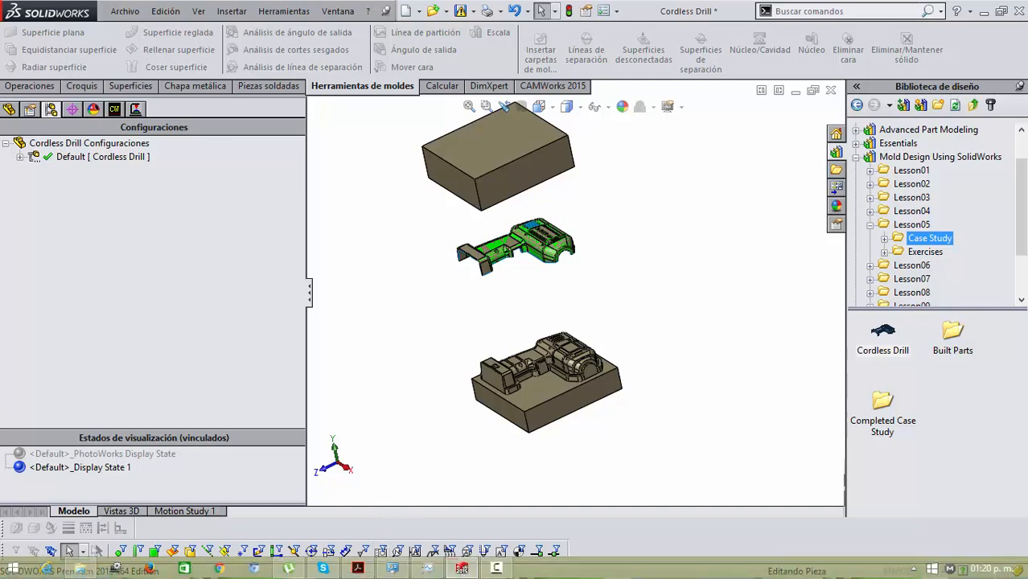